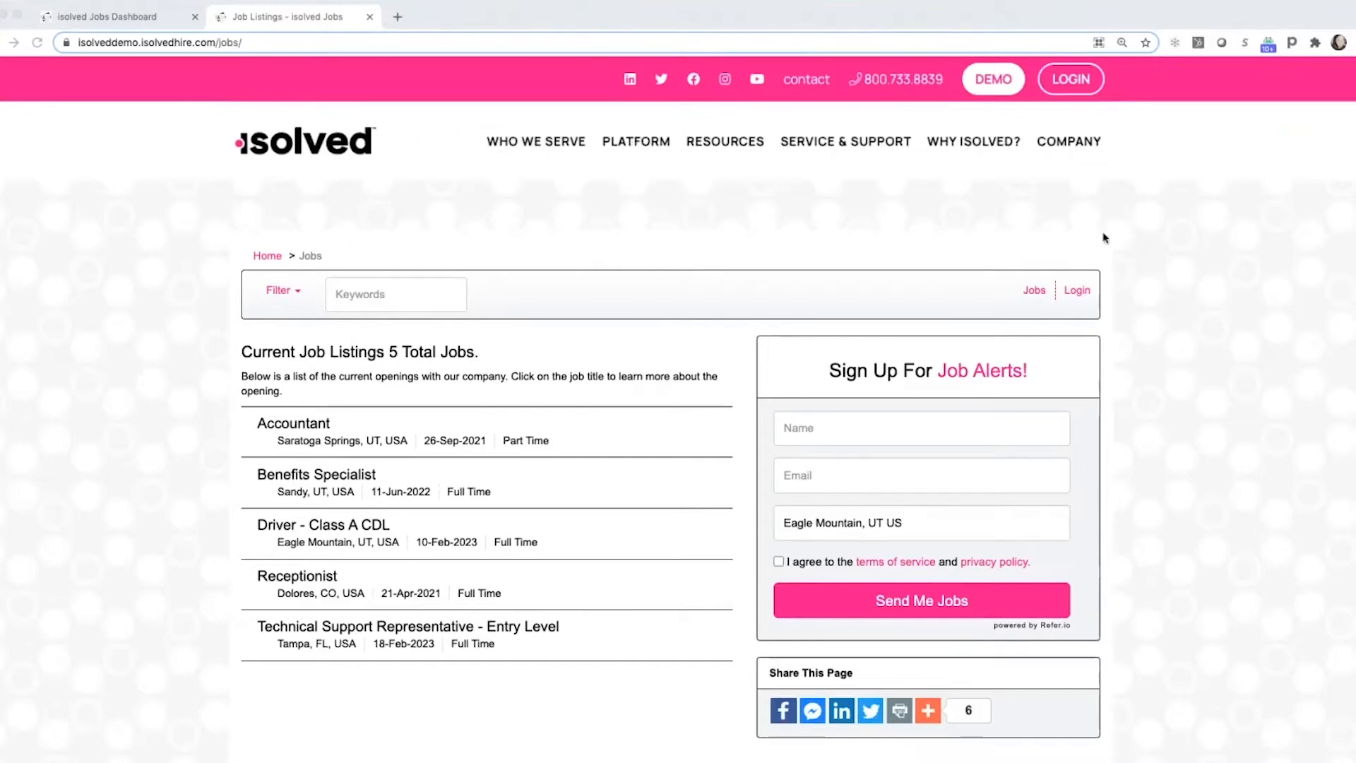
# Open the Benefits Specialist job listing and review its description, qualifications, application form and job alert sign-up.
pyautogui.scroll(-1, 1105, 238)
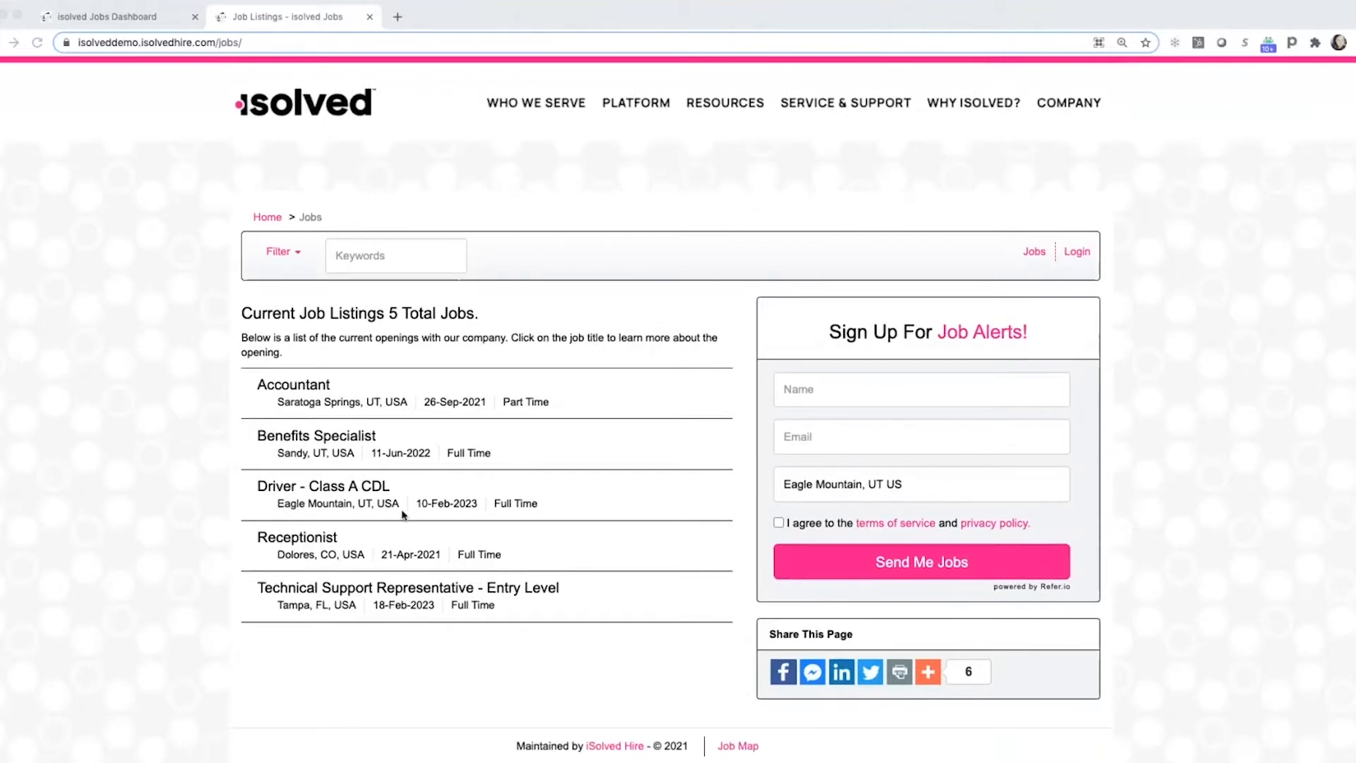
pyautogui.click(402, 453)
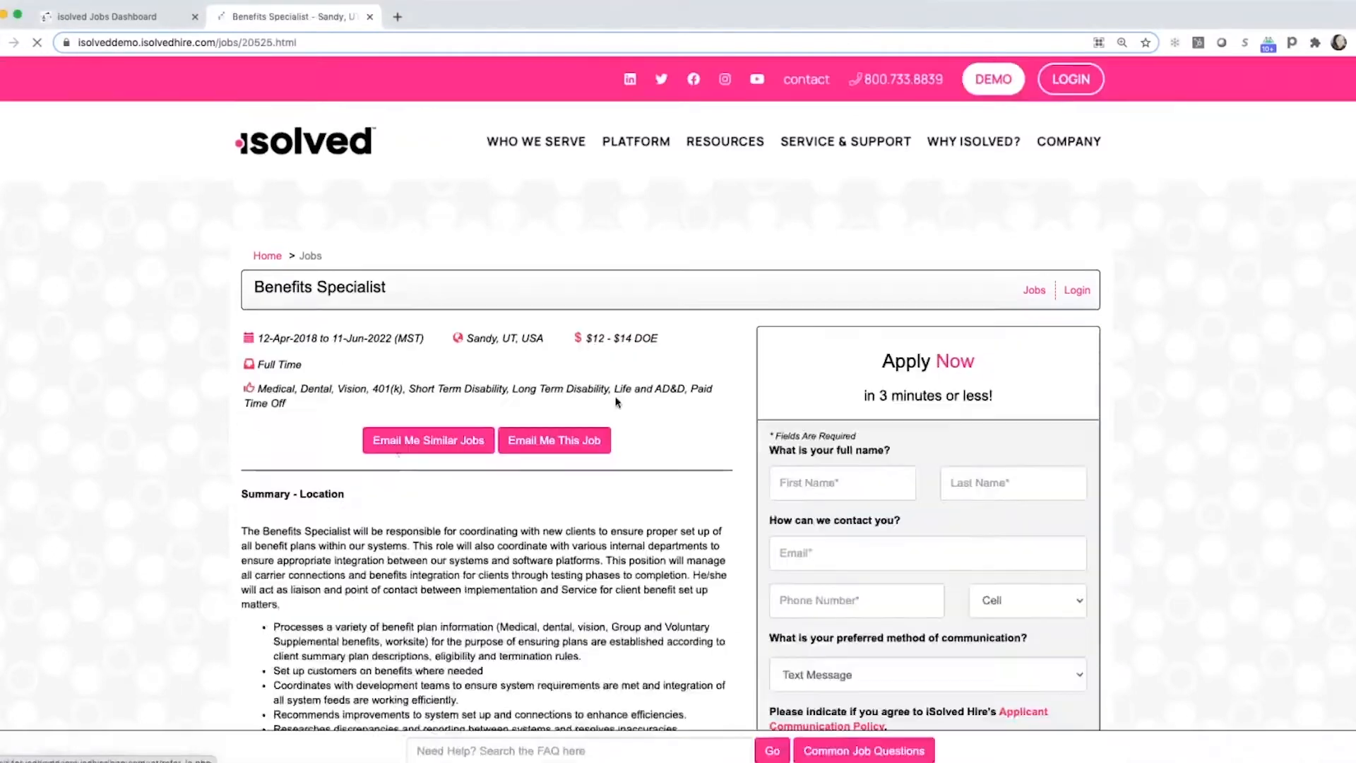
pyautogui.scroll(-3, 676, 442)
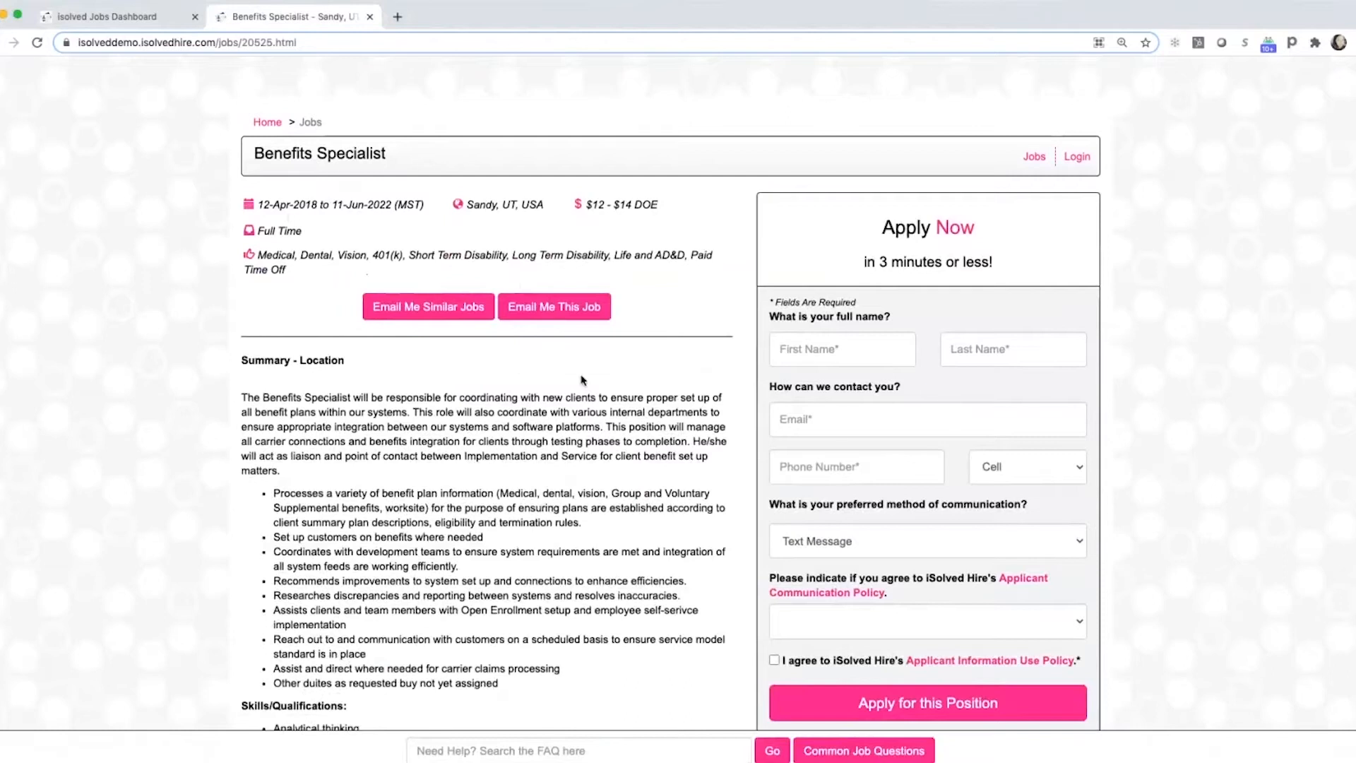
pyautogui.scroll(-1, 593, 381)
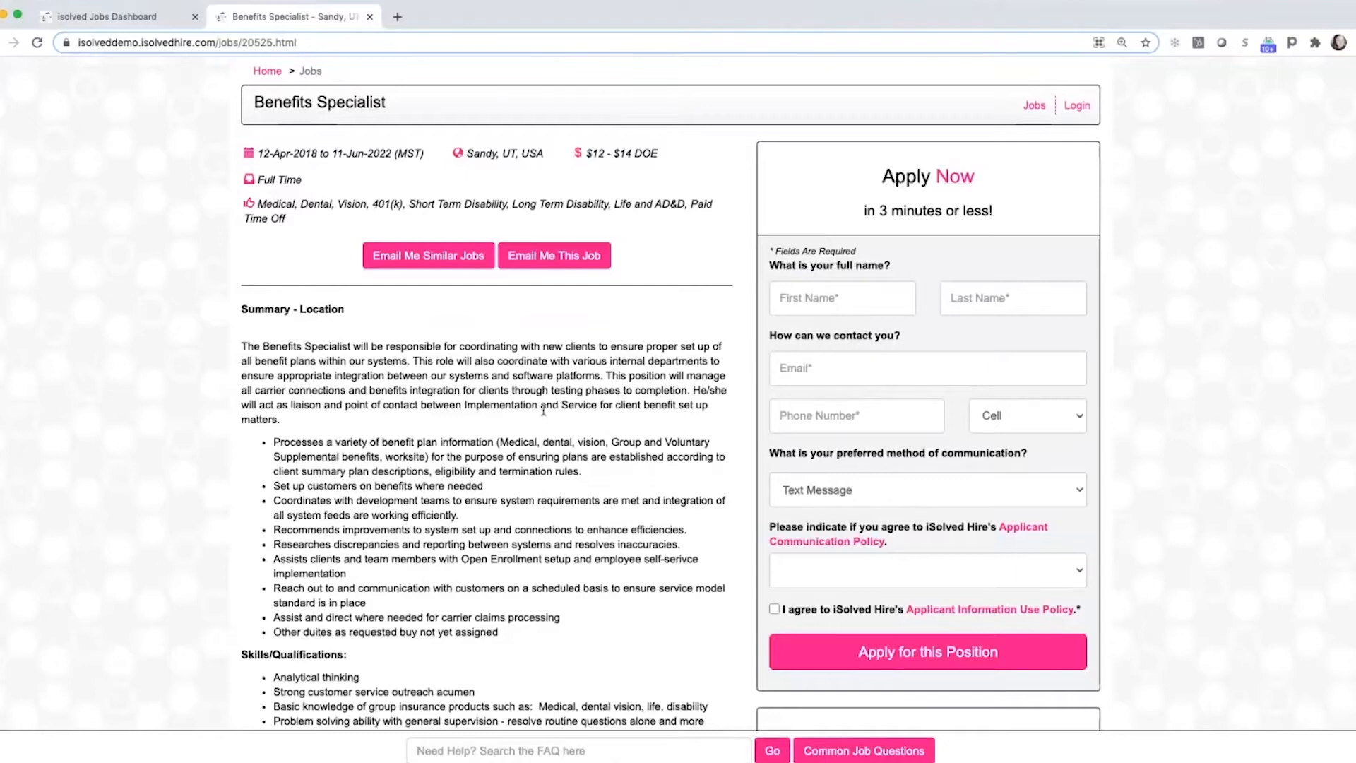
pyautogui.scroll(-1, 669, 401)
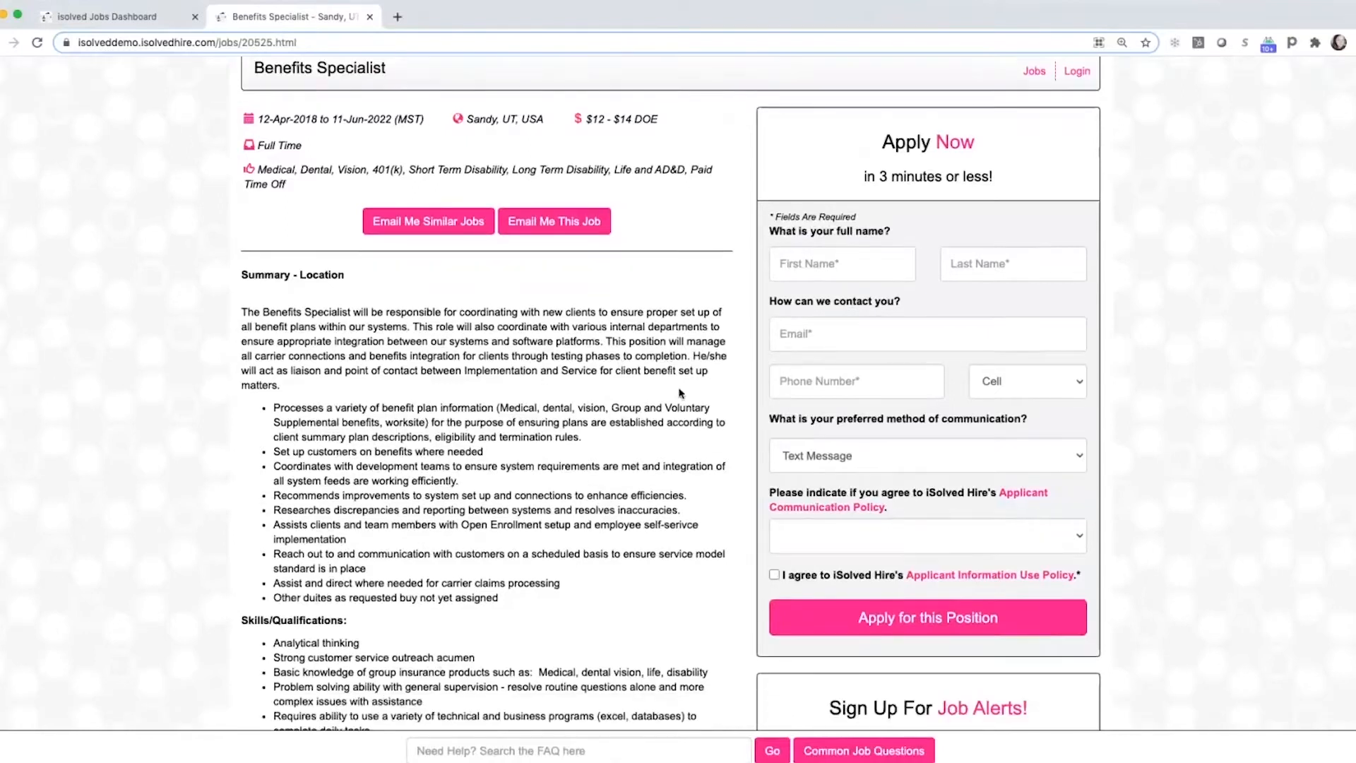
pyautogui.scroll(-5, 676, 330)
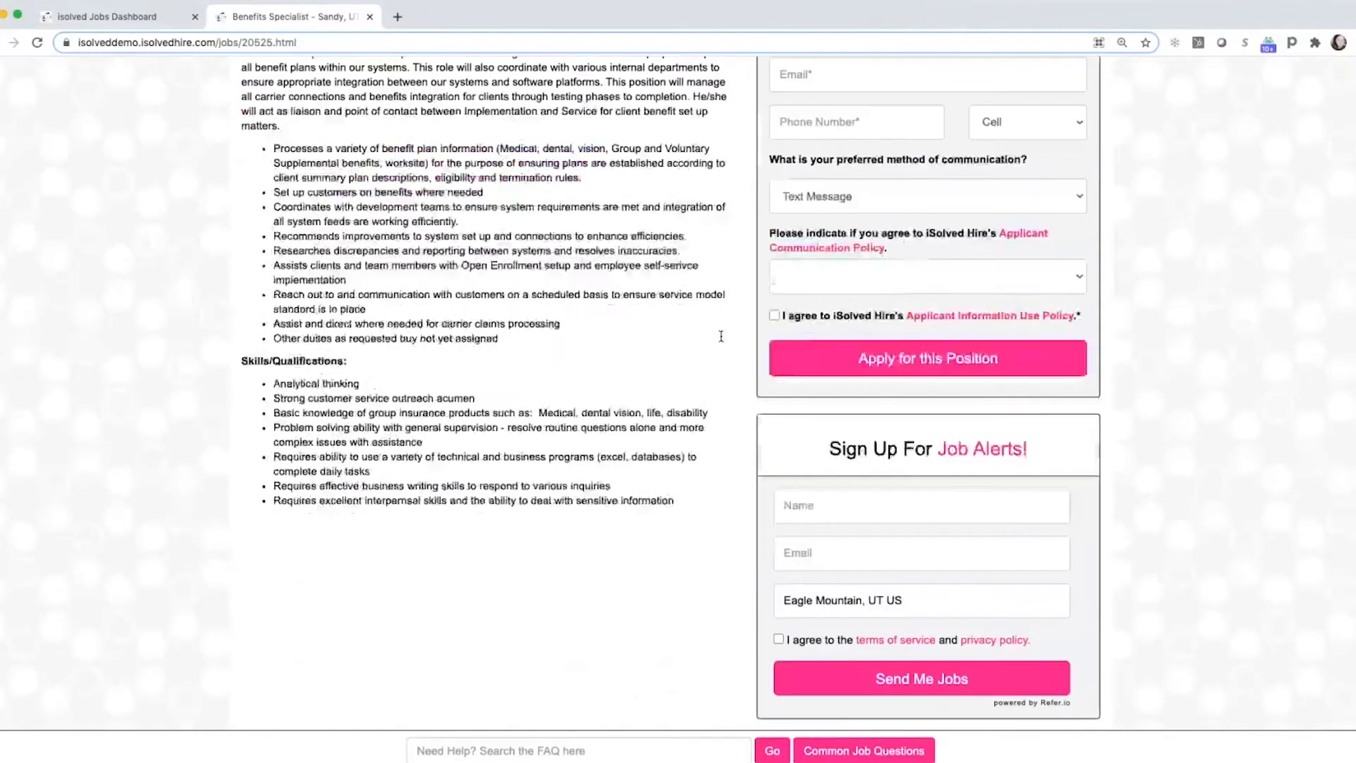
pyautogui.scroll(-5, 1017, 443)
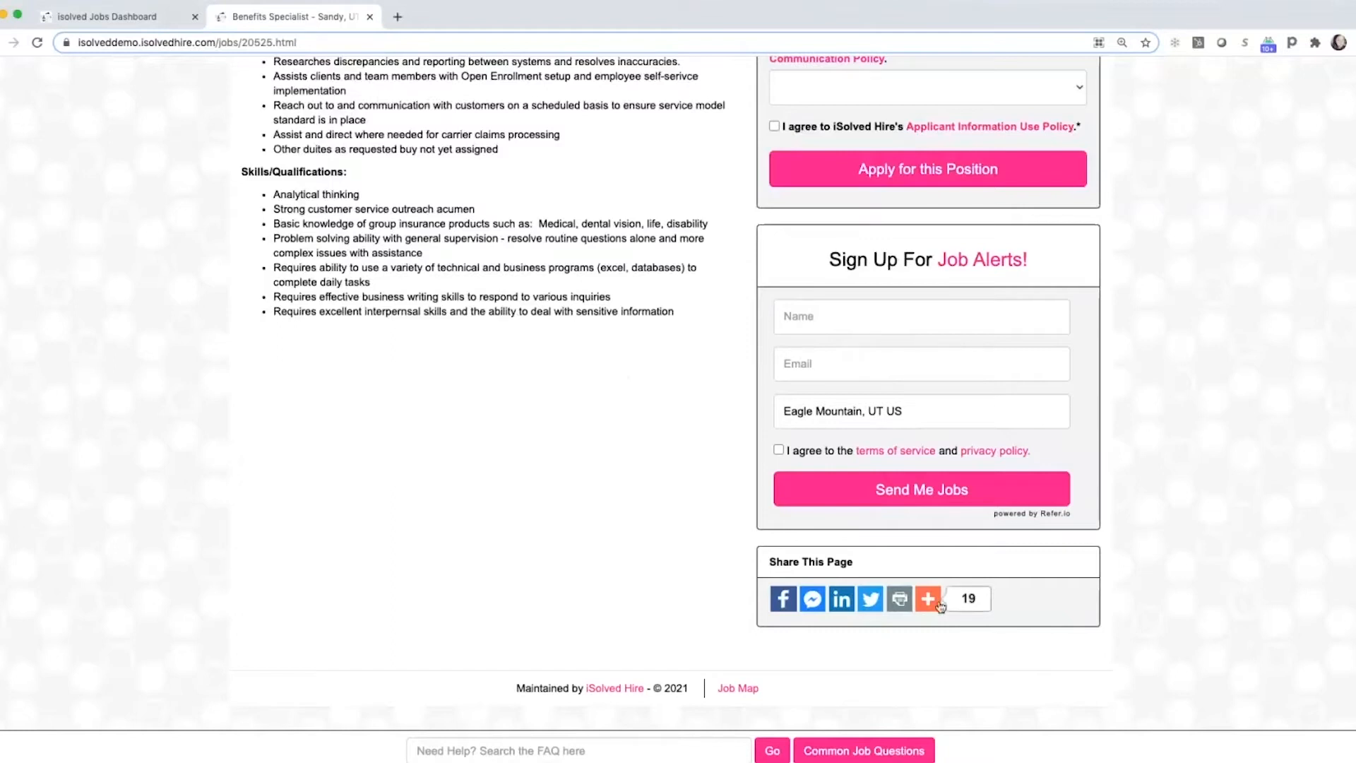
# Browse the full list of services for sharing the Benefits Specialist posting, and leave the sharing windows to return to the posting.
pyautogui.moveTo(933, 605)
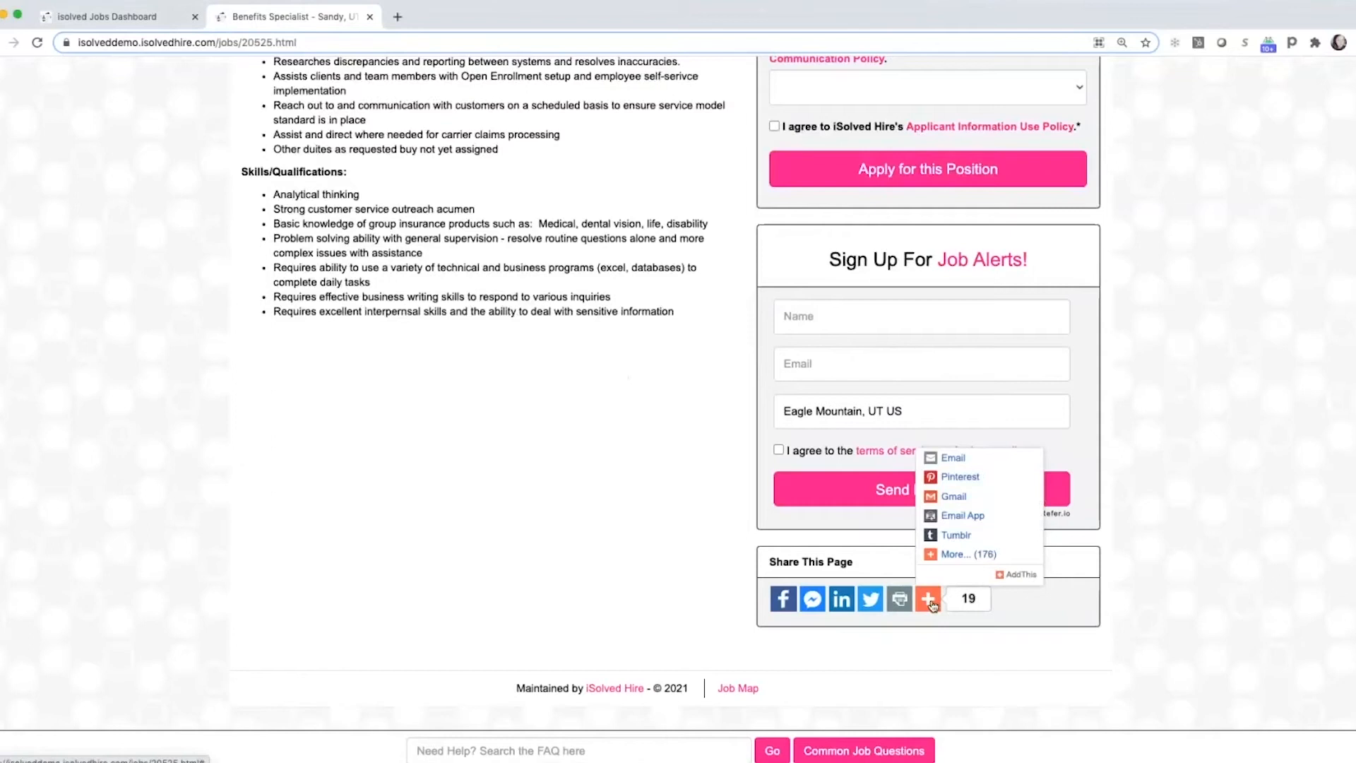
pyautogui.click(932, 605)
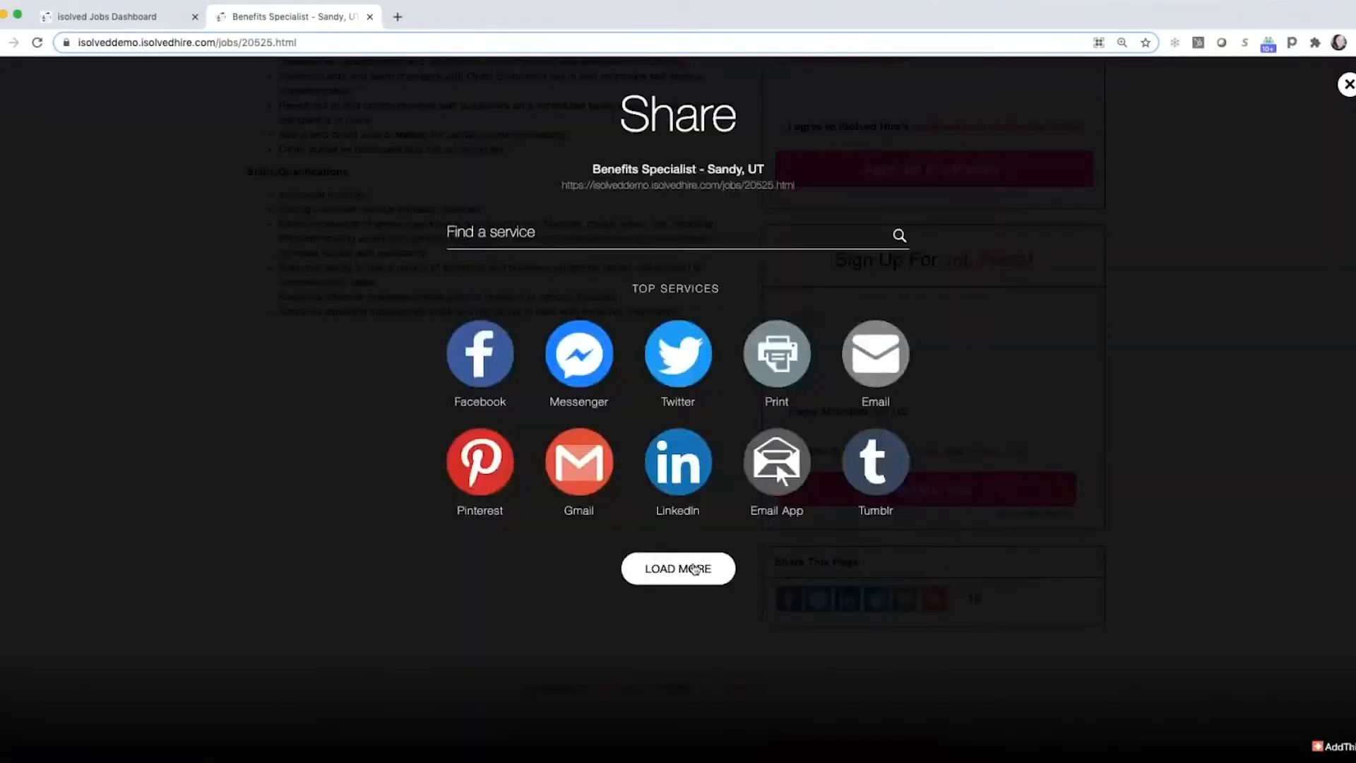
pyautogui.click(694, 569)
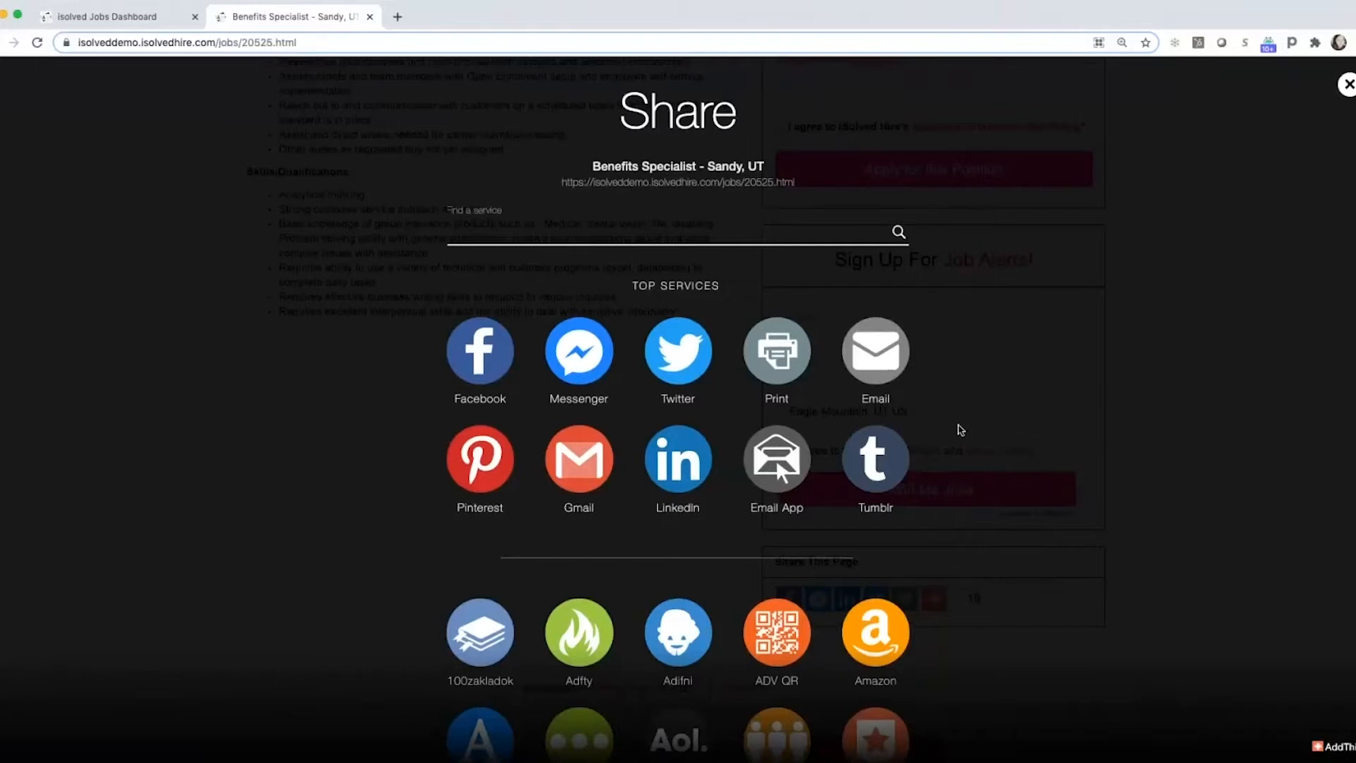
pyautogui.scroll(-10, 960, 430)
pyautogui.scroll(-8, 960, 430)
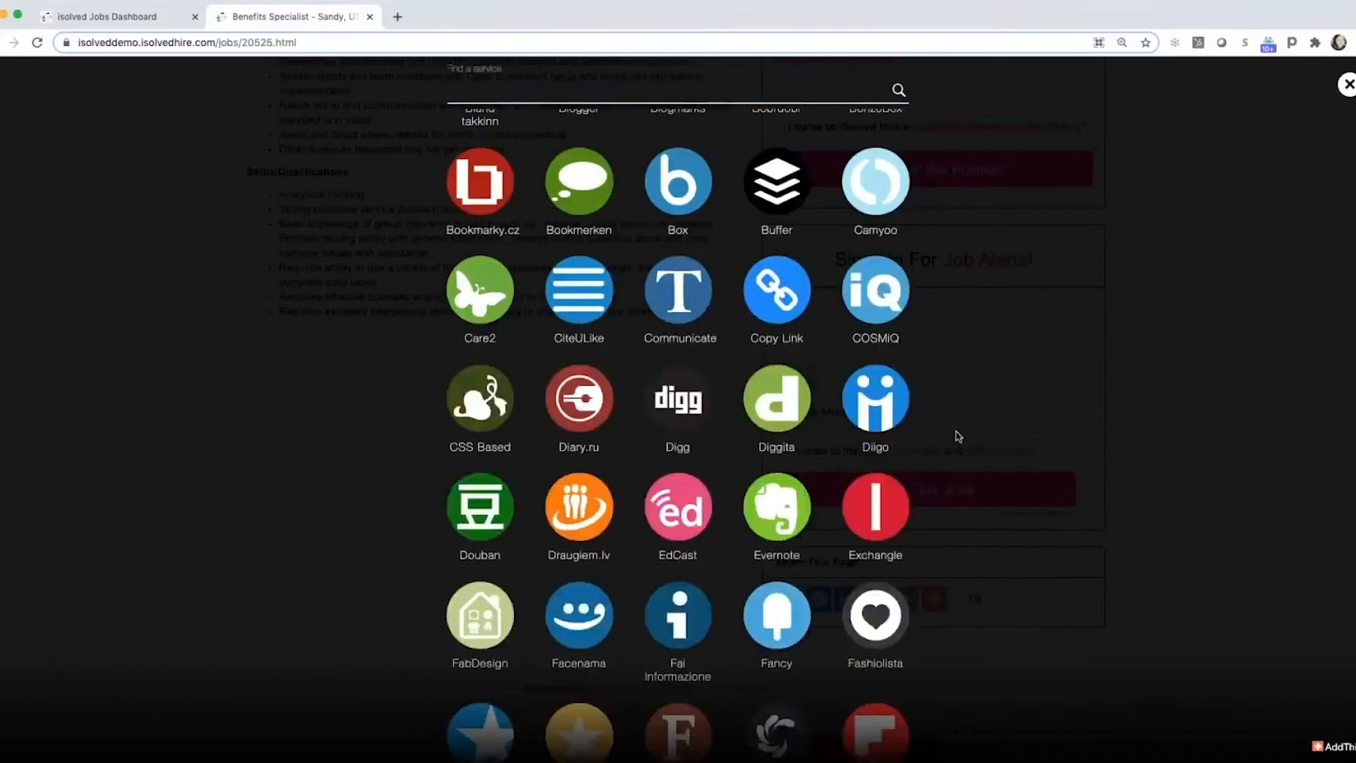
pyautogui.scroll(18, 920, 509)
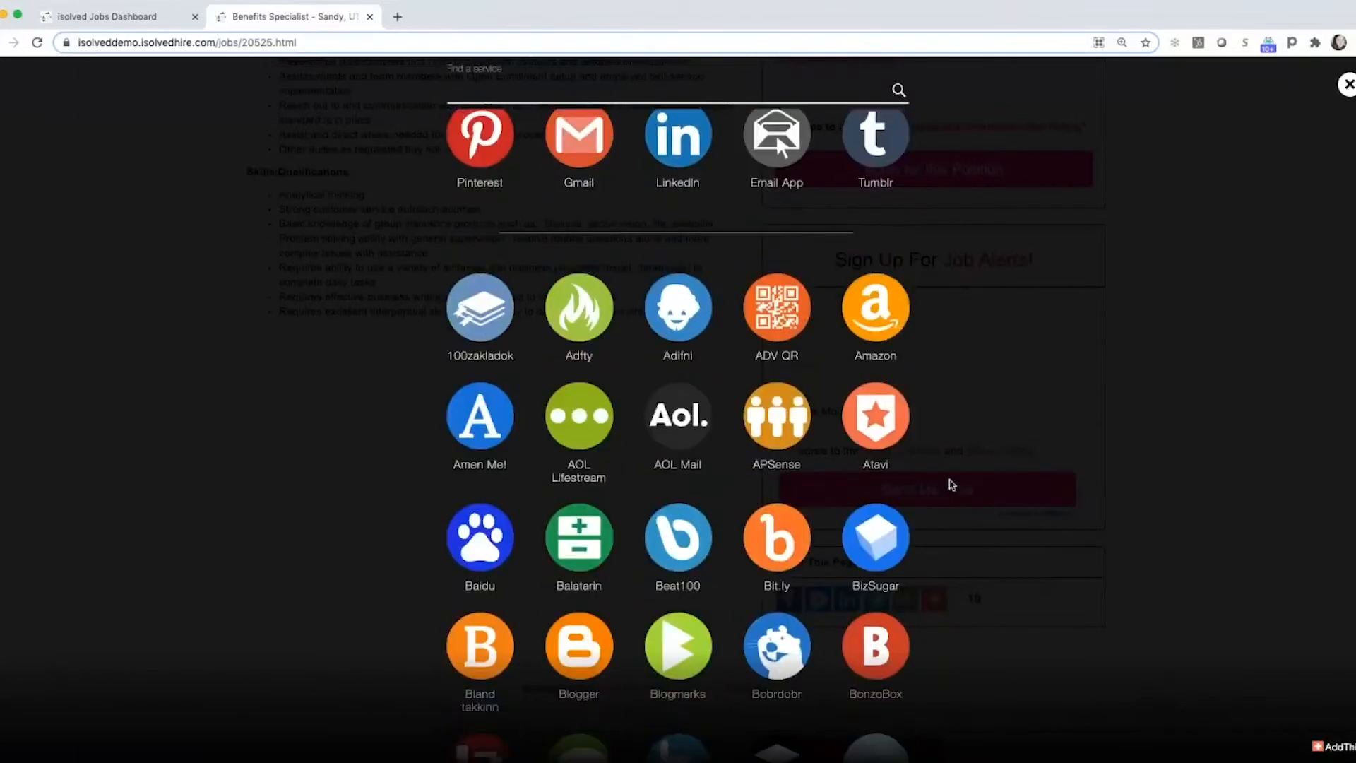
pyautogui.click(1348, 86)
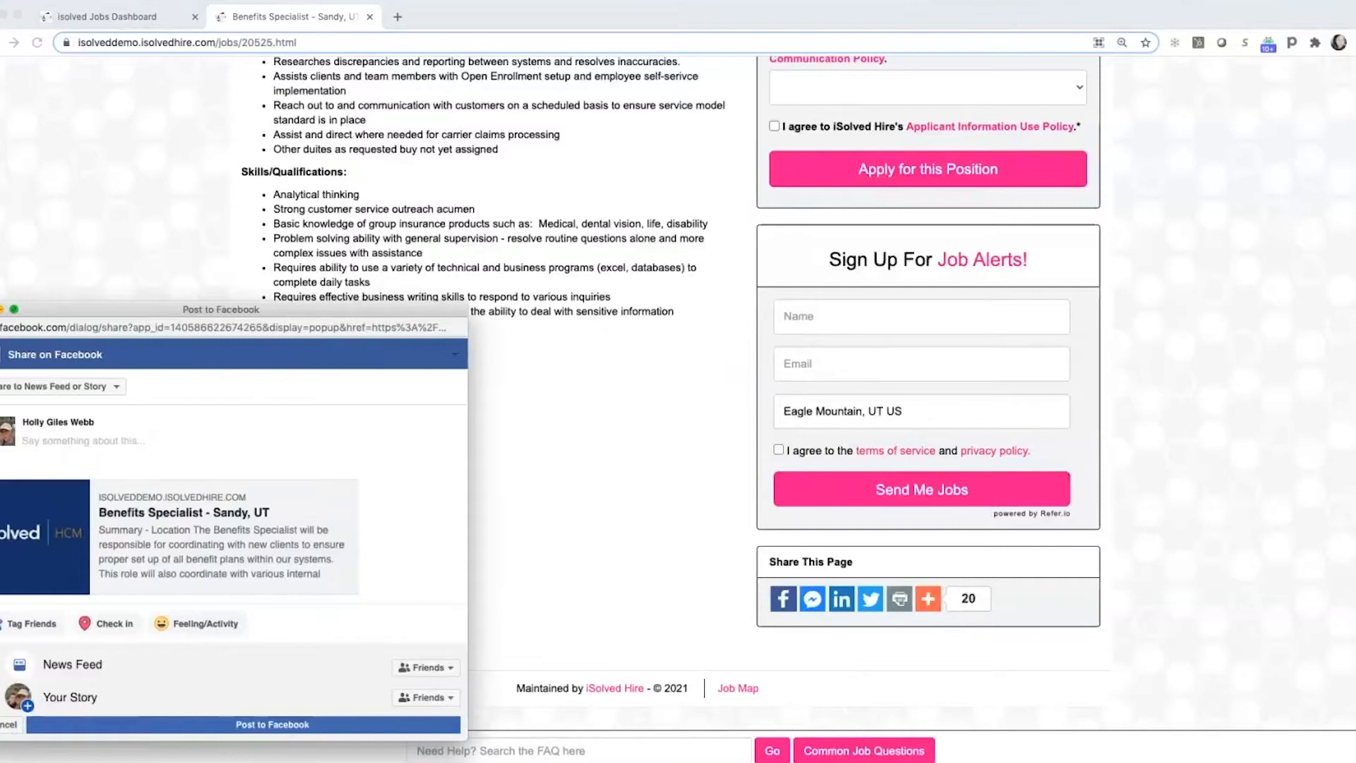
pyautogui.click(611, 407)
pyautogui.scroll(6, 611, 407)
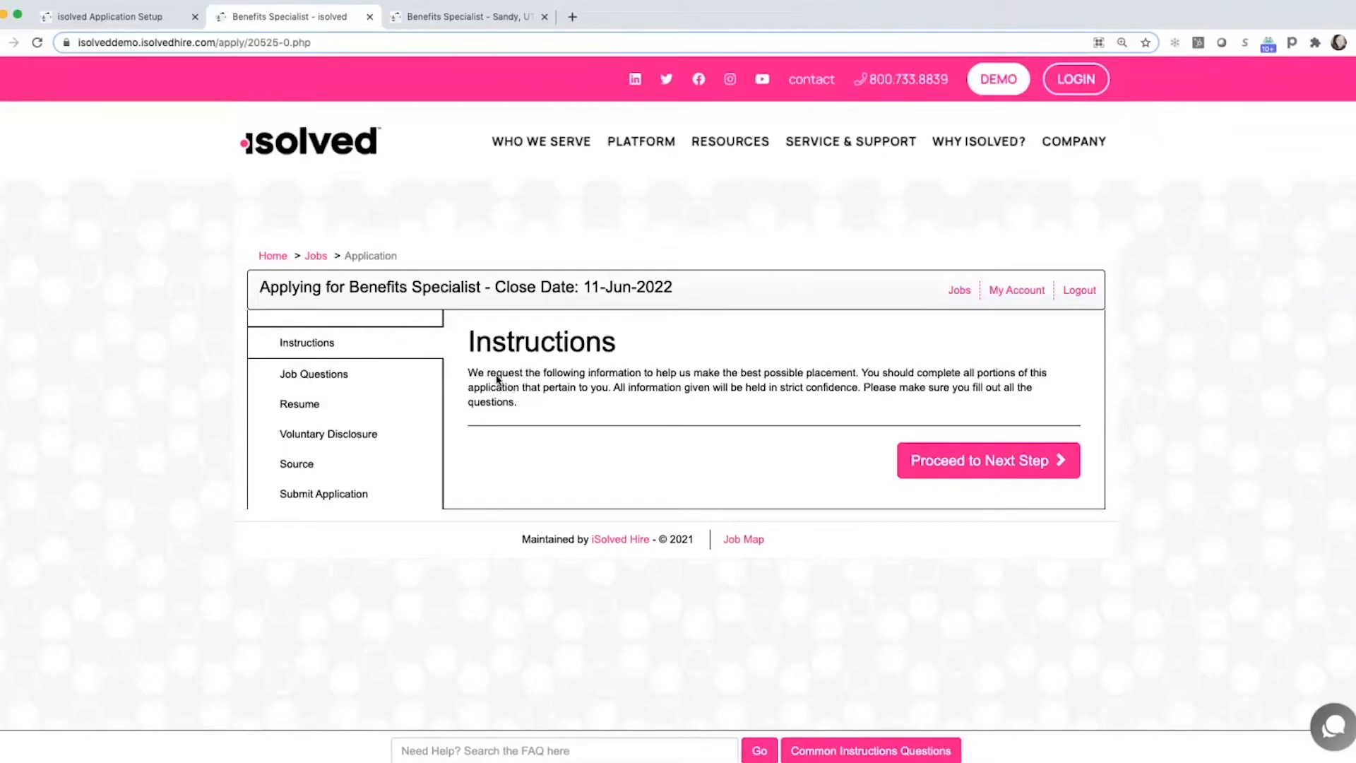
# Open the Job Questions section of the application and answer No to being able to type at least 50 WPM.
pyautogui.click(338, 374)
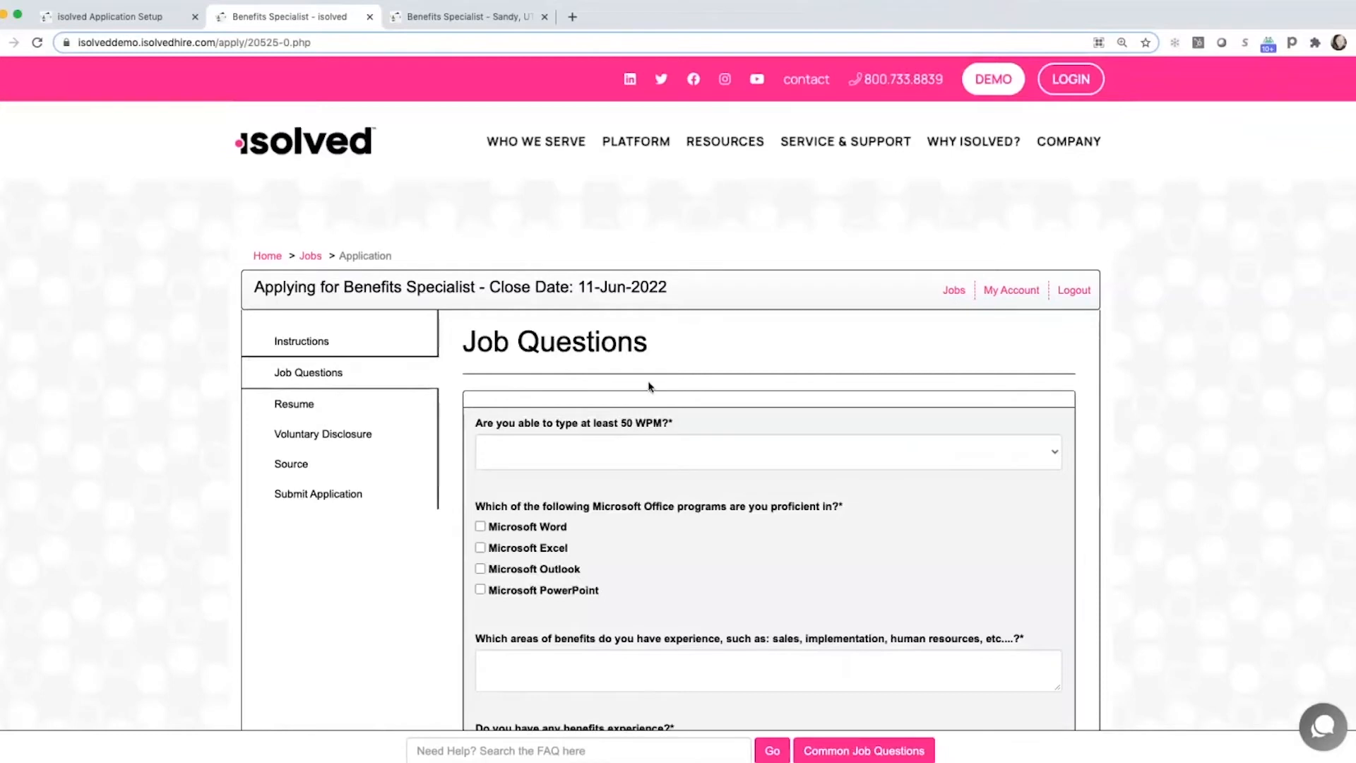
pyautogui.scroll(-1, 736, 346)
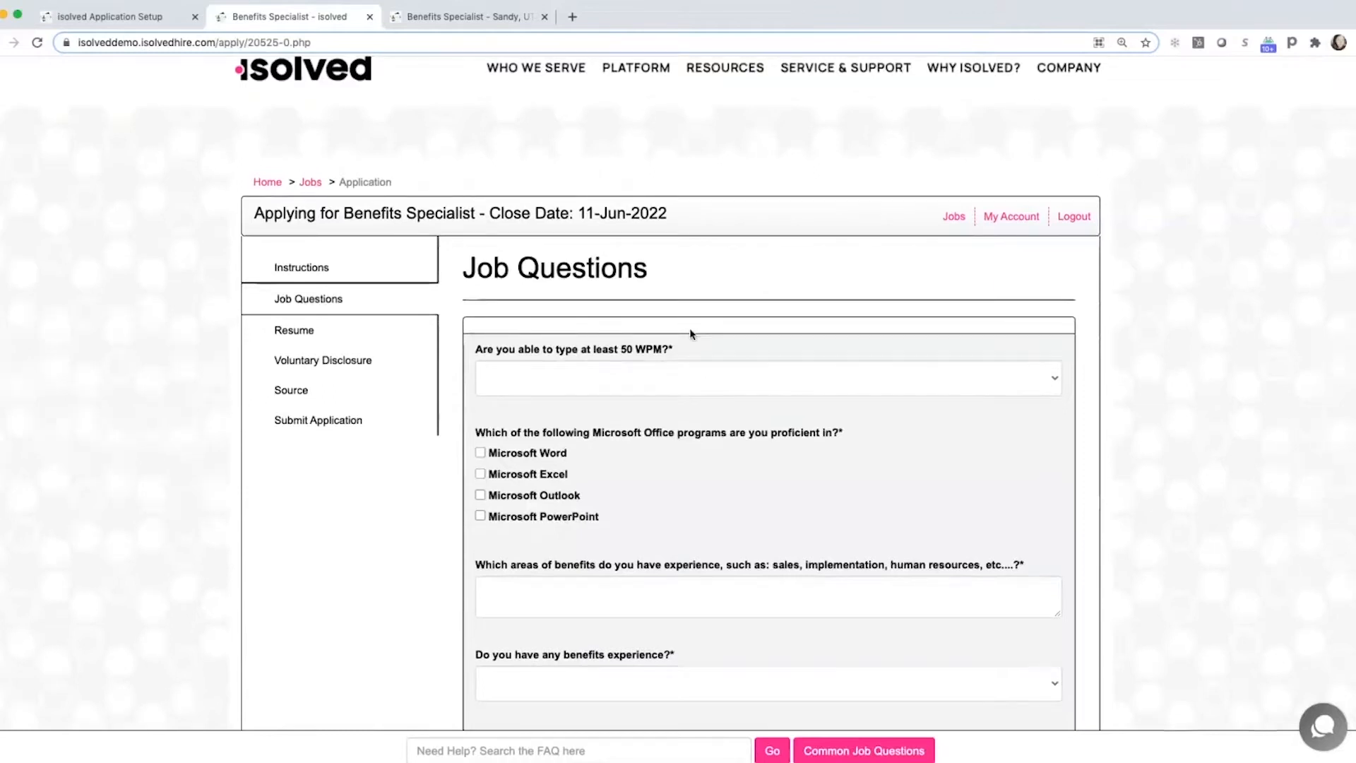
pyautogui.scroll(-2, 689, 330)
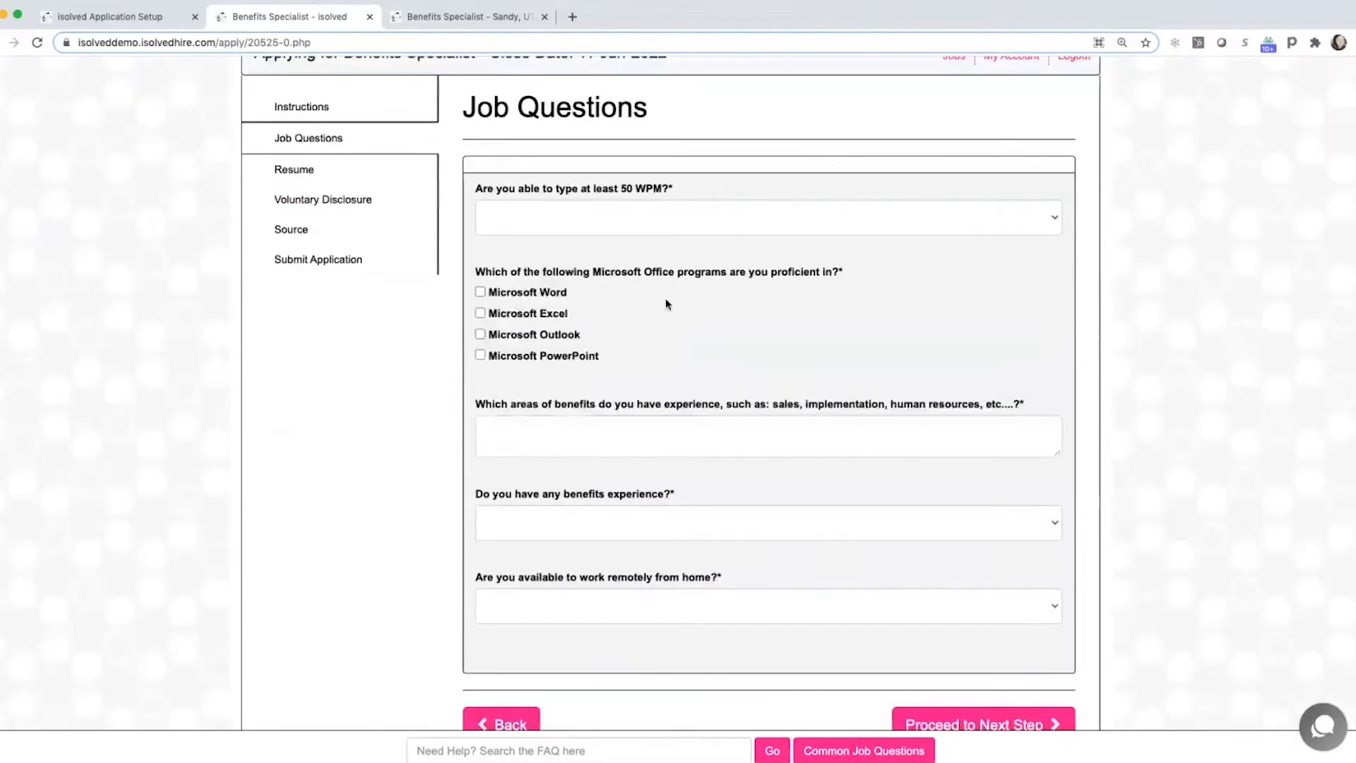
pyautogui.click(619, 220)
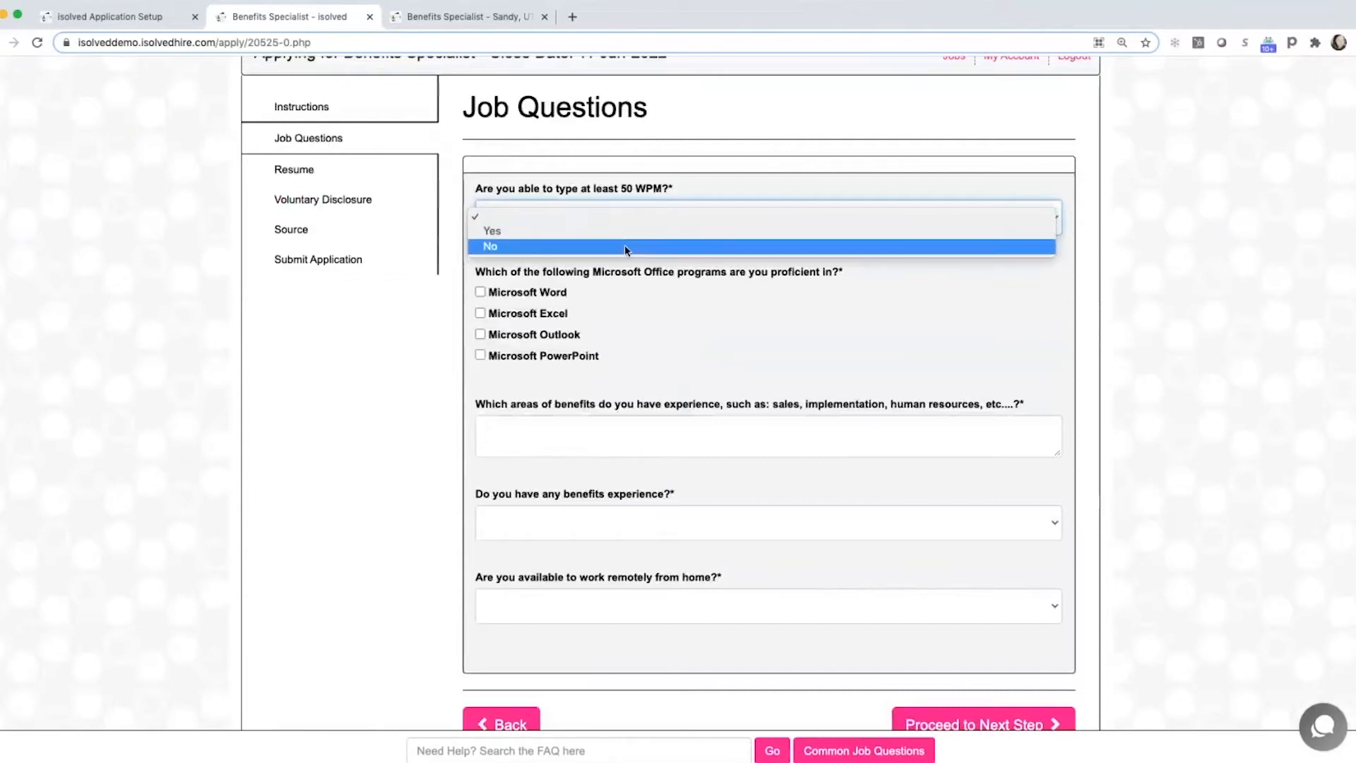
pyautogui.click(625, 245)
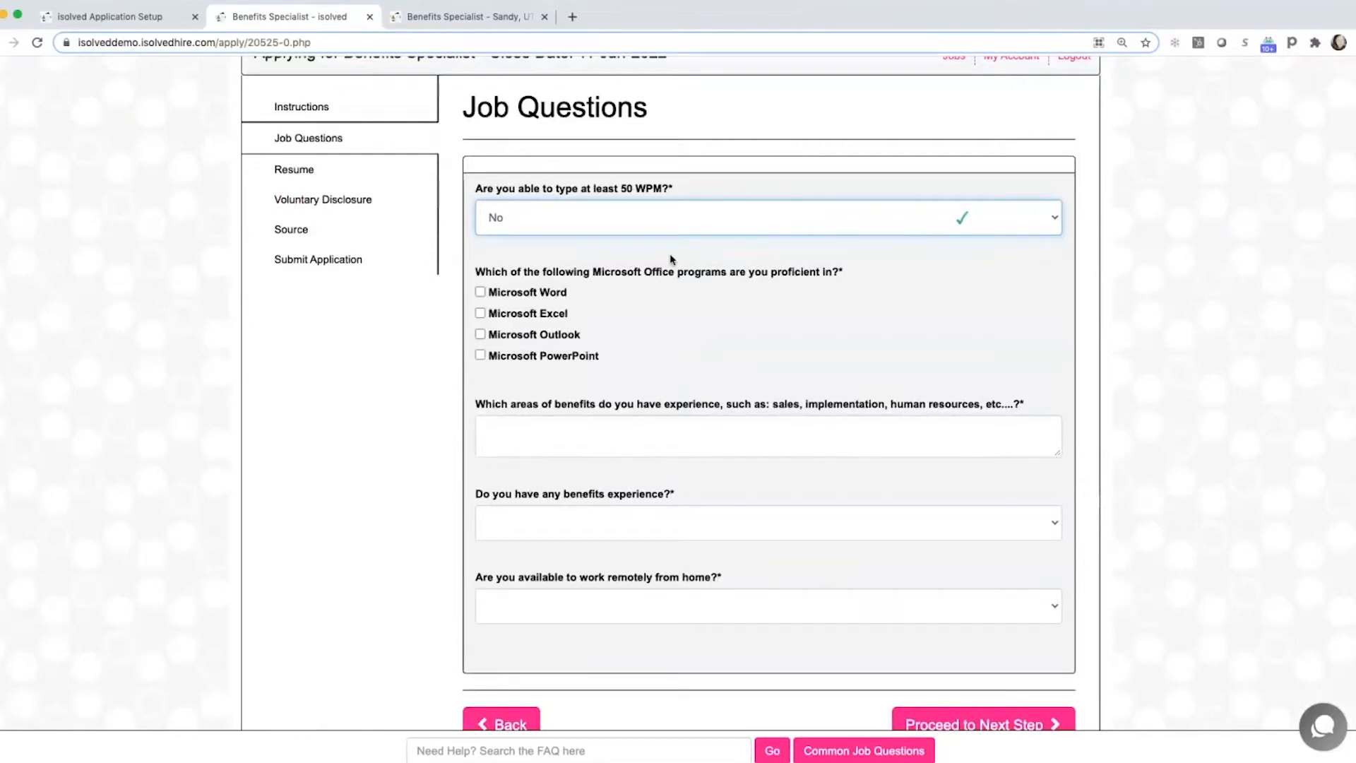
# Mark Microsoft Word, Microsoft Excel and Microsoft Outlook as the Office programs the applicant is proficient in.
pyautogui.click(480, 292)
pyautogui.click(480, 313)
pyautogui.click(480, 334)
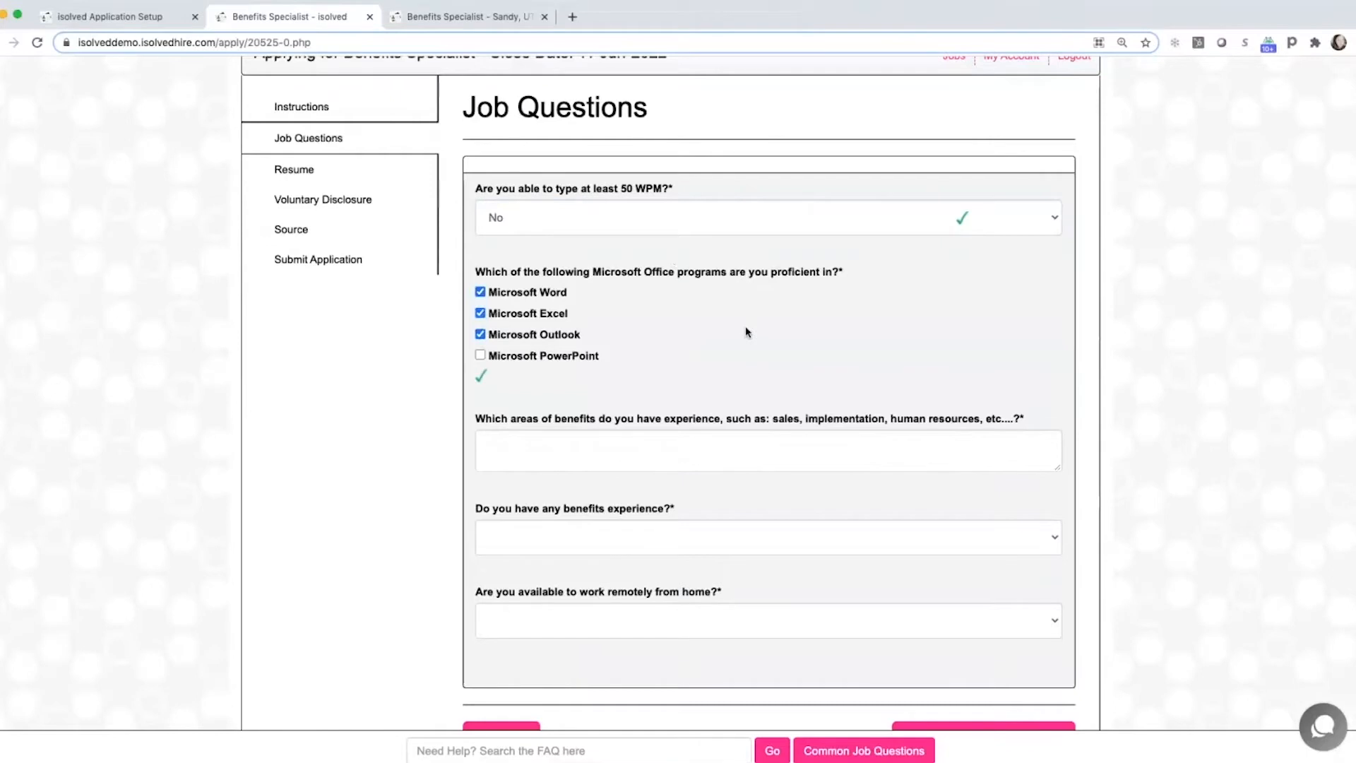
# Enlarge the answer box for areas of benefits experience slightly, leave it blank, and answer Yes to having any benefits experience.
pyautogui.scroll(-3, 759, 325)
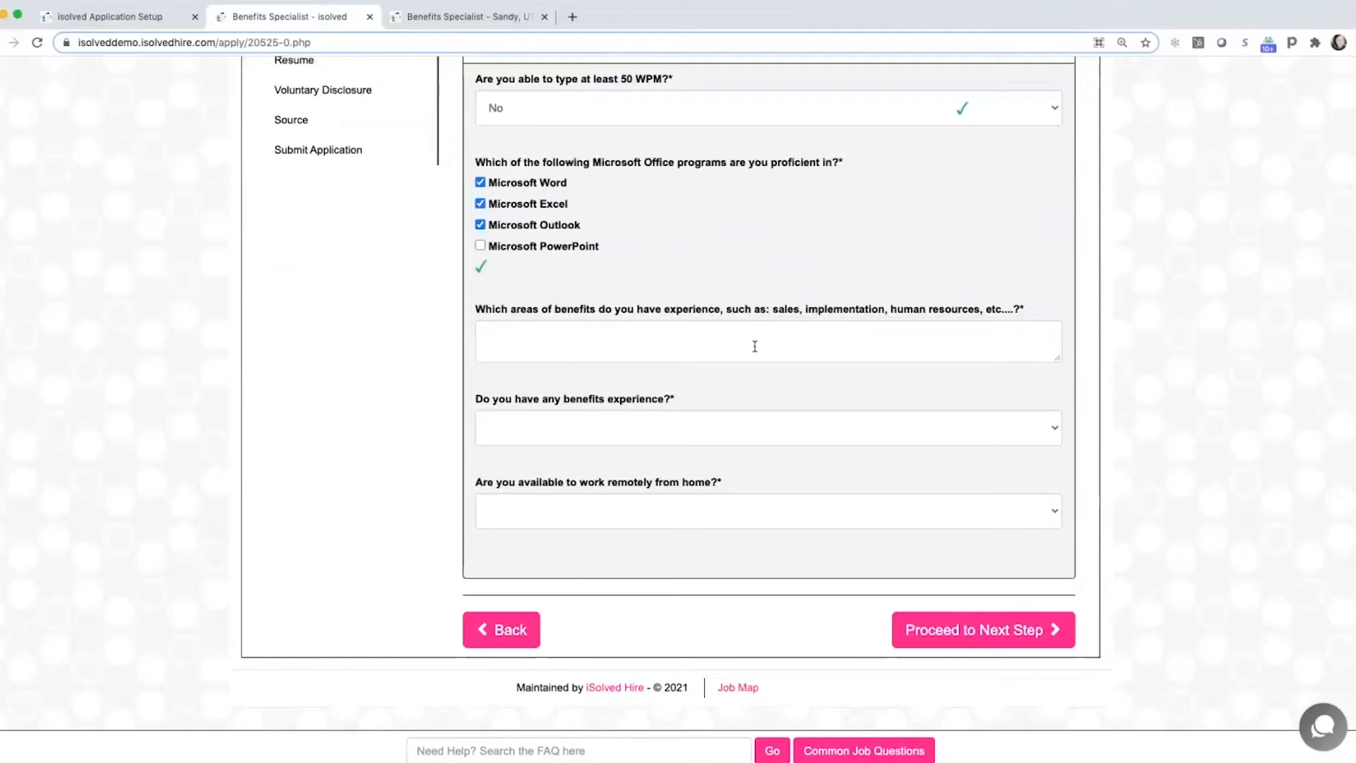
pyautogui.click(673, 346)
pyautogui.moveTo(1056, 359)
pyautogui.mouseDown()
pyautogui.moveTo(1052, 473)
pyautogui.moveTo(1051, 366)
pyautogui.mouseUp()
pyautogui.click(709, 445)
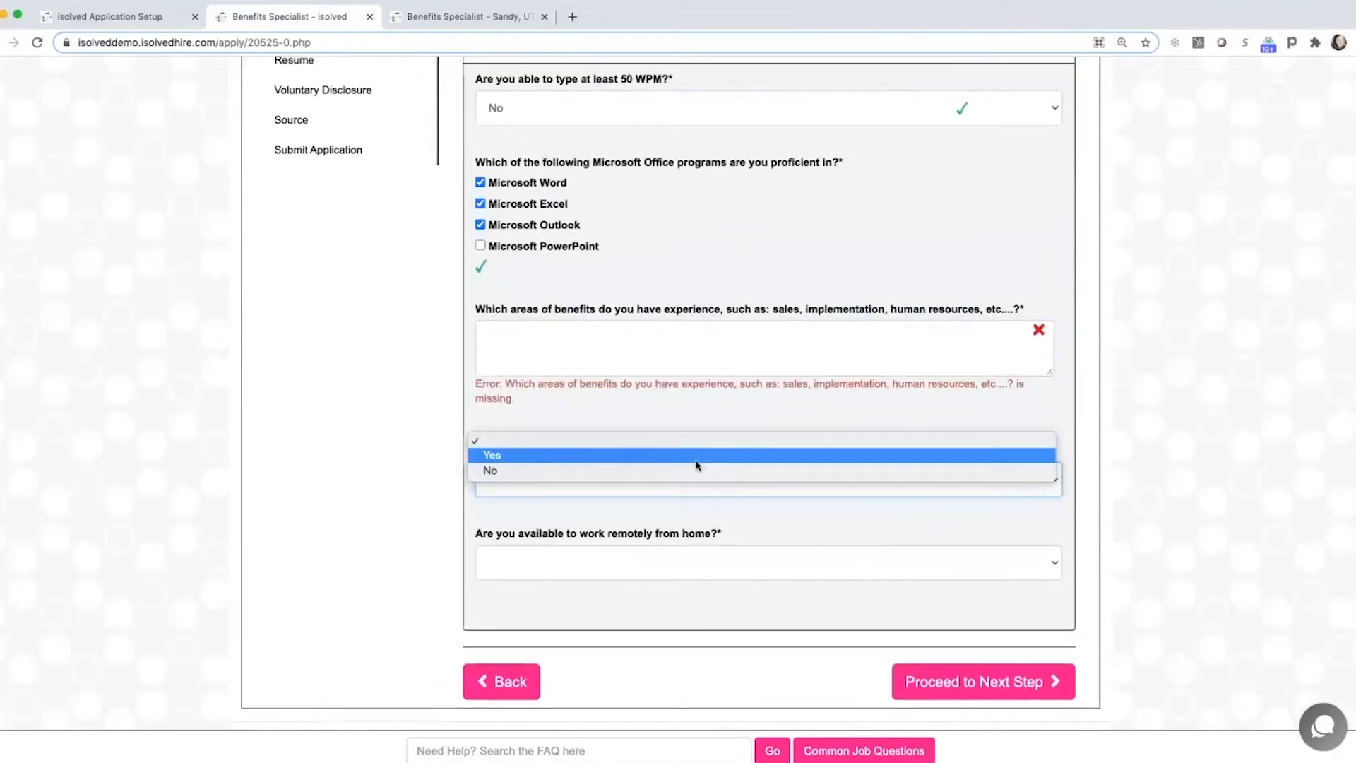
pyautogui.click(696, 455)
# Open the Resume section and examine its file upload options and the Copy/Paste Text box.
pyautogui.scroll(1, 426, 197)
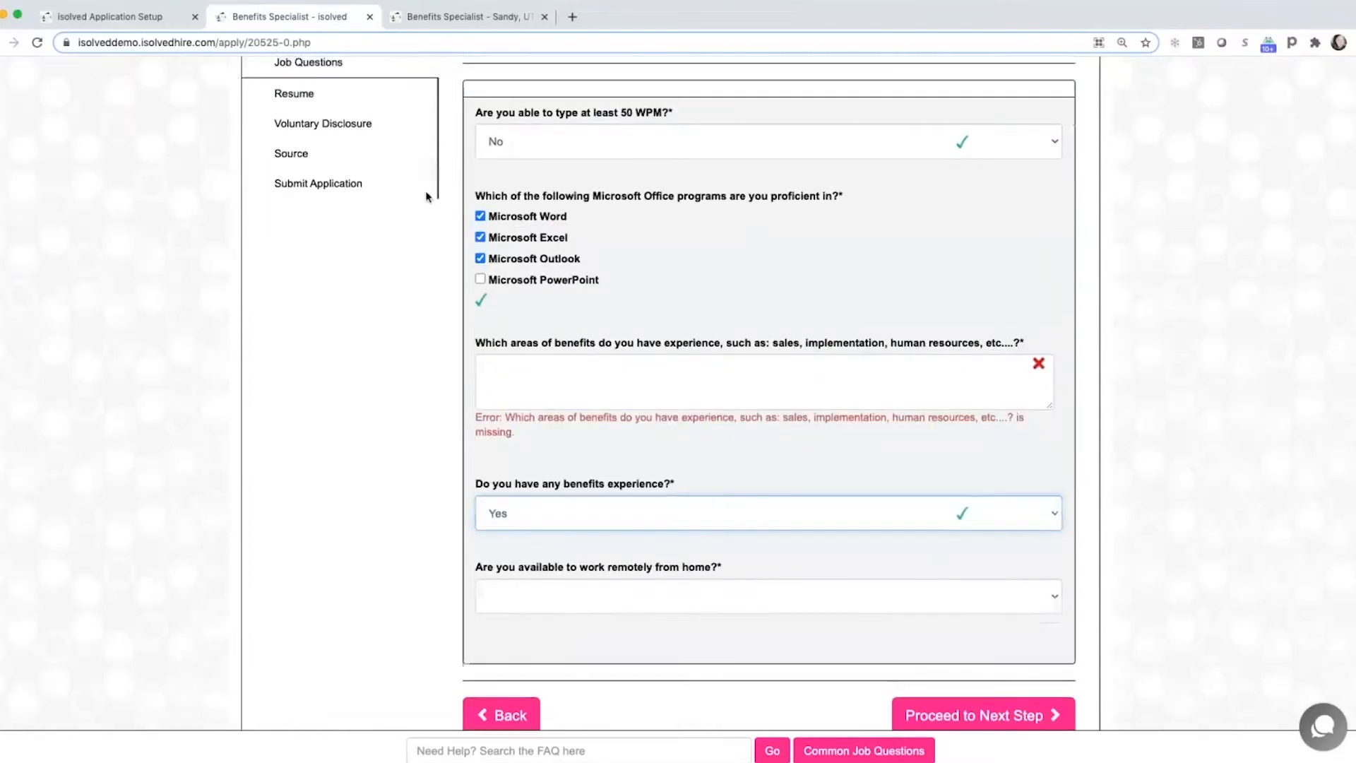
pyautogui.scroll(1, 426, 197)
pyautogui.click(327, 148)
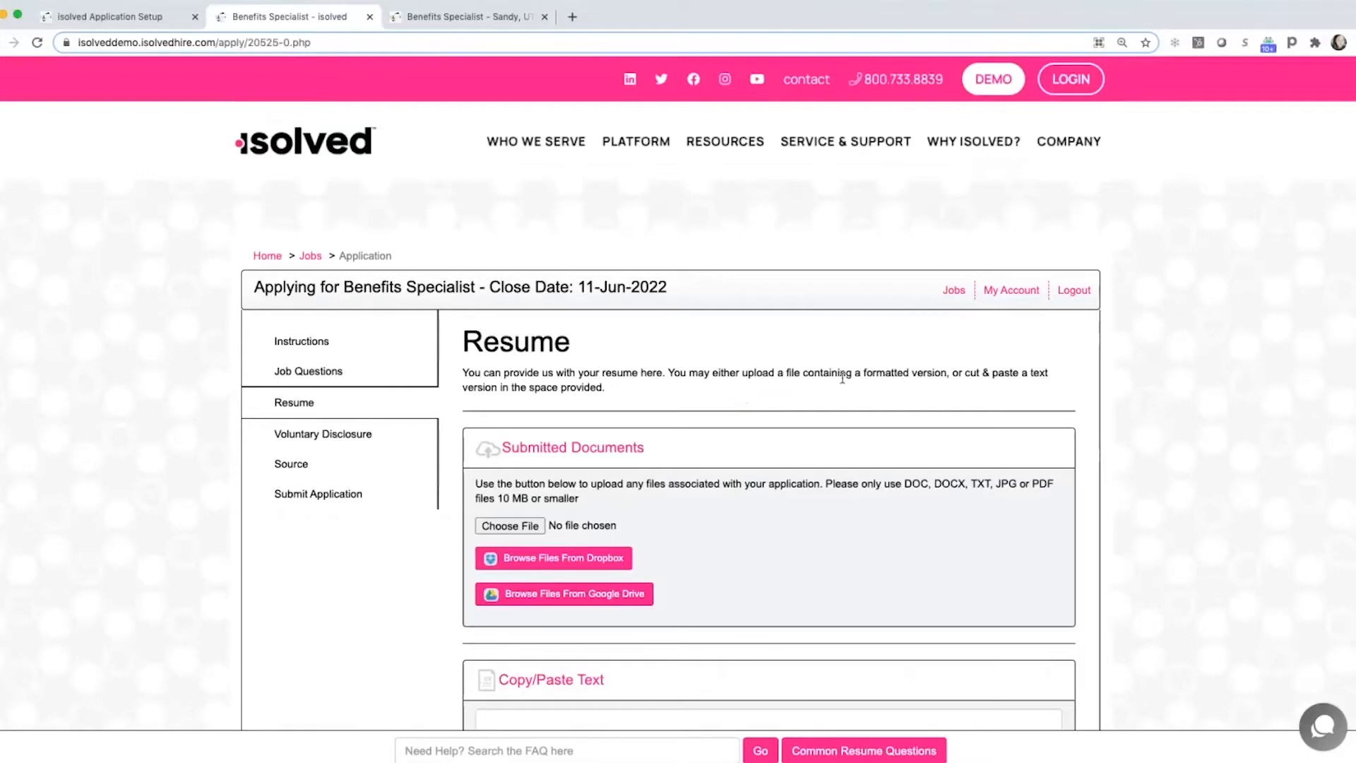
pyautogui.scroll(-2, 841, 379)
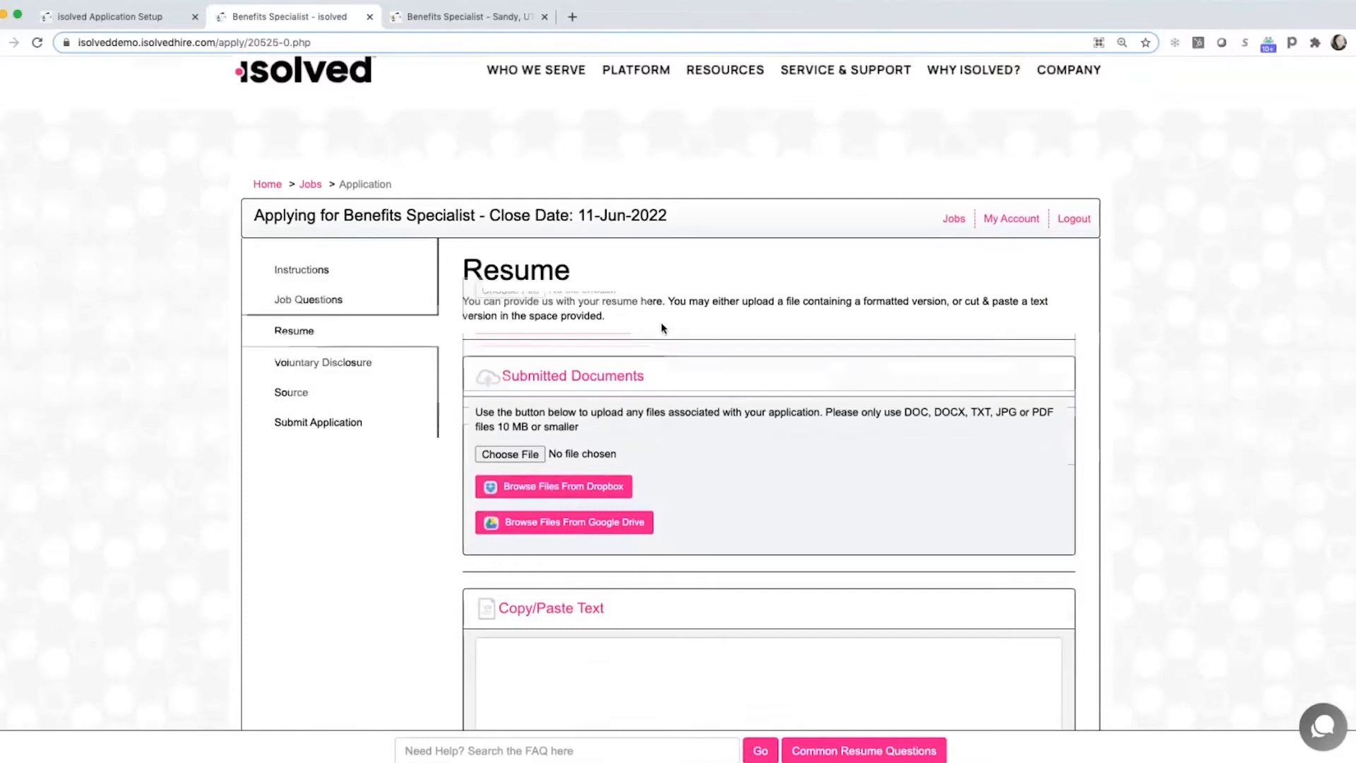
pyautogui.scroll(-5, 667, 324)
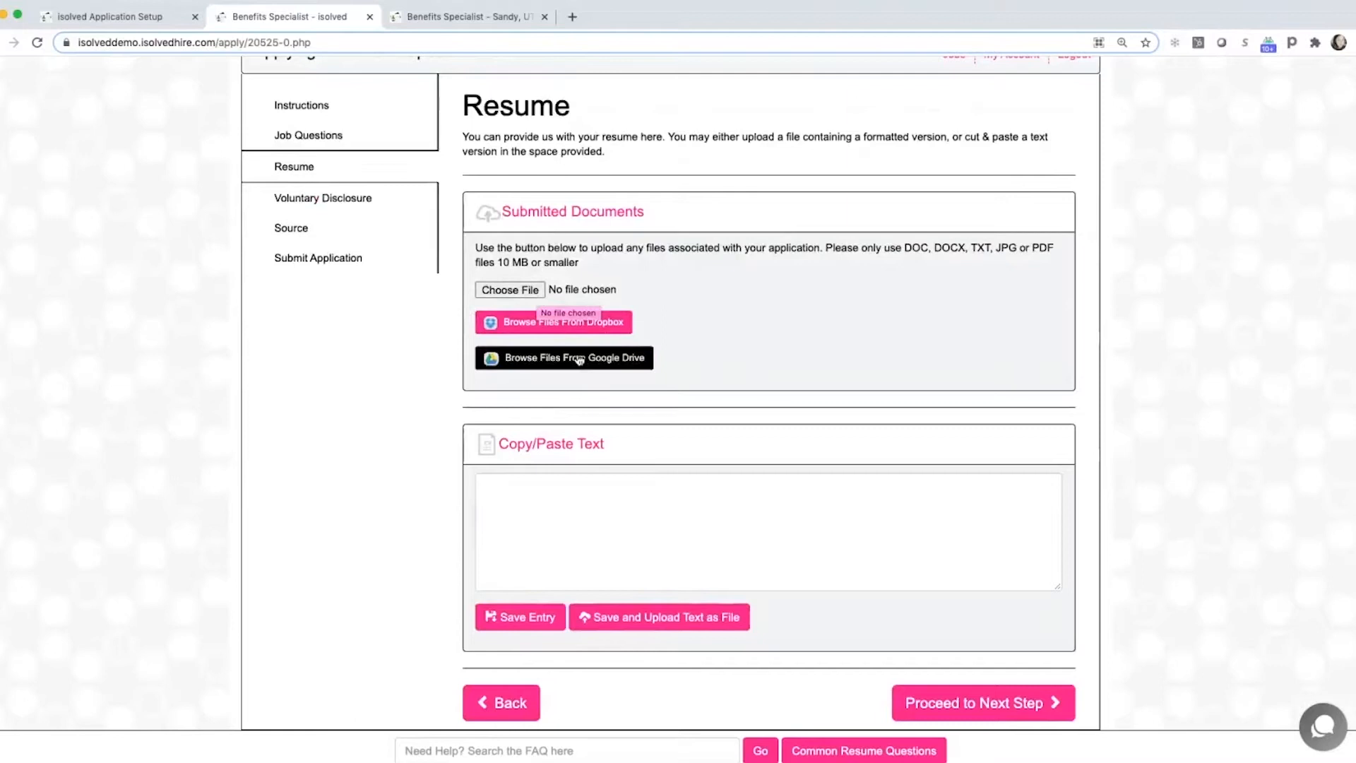
pyautogui.click(573, 578)
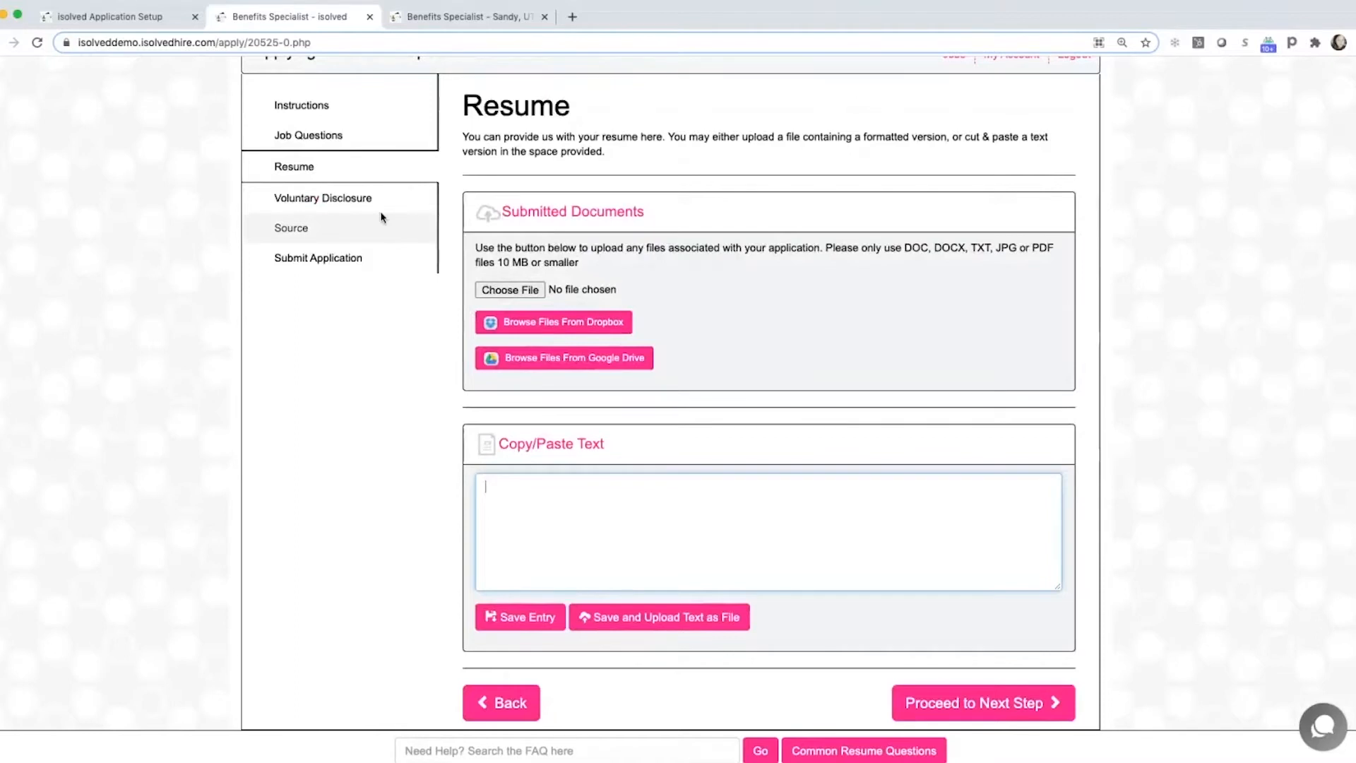
# Open the Voluntary Disclosure section and examine its Sex/Gender, Ethnic Background and veteran self-identification questions.
pyautogui.click(346, 197)
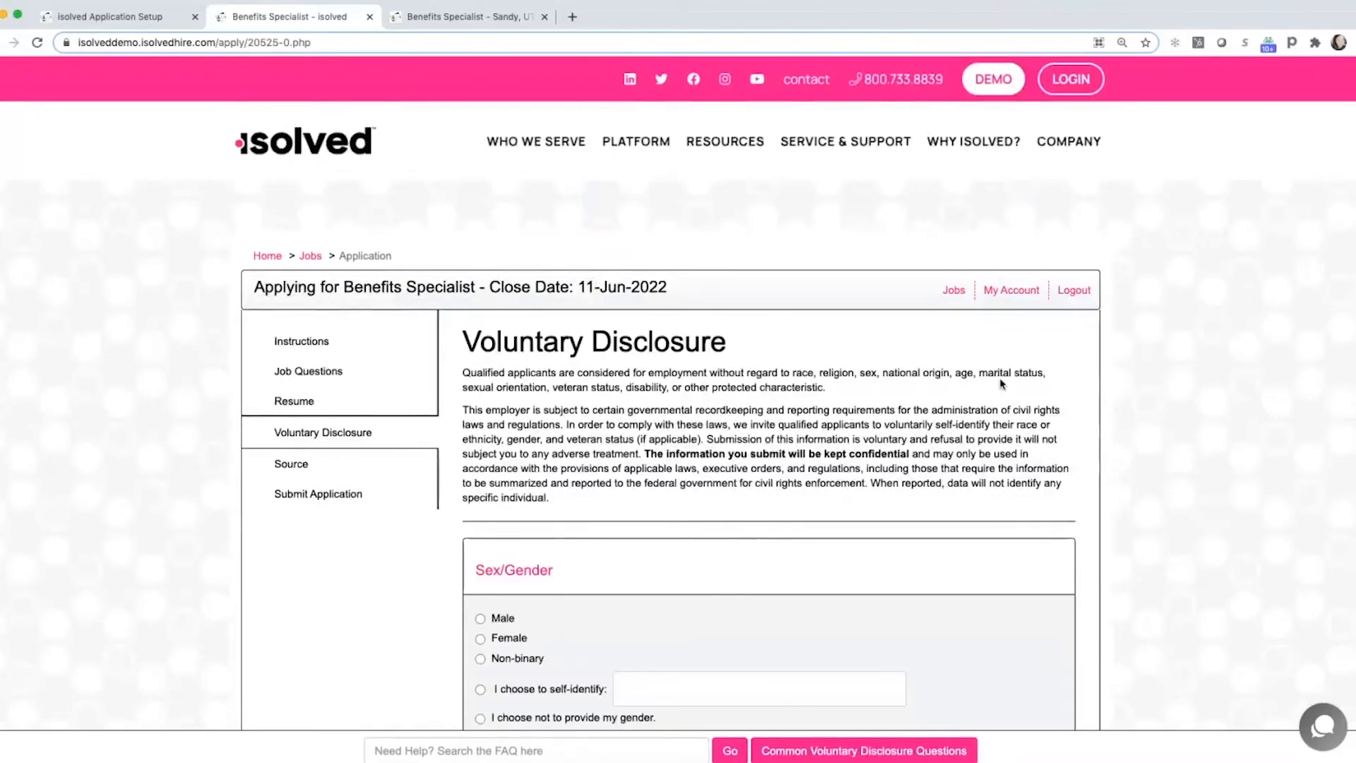
pyautogui.scroll(-1, 1000, 384)
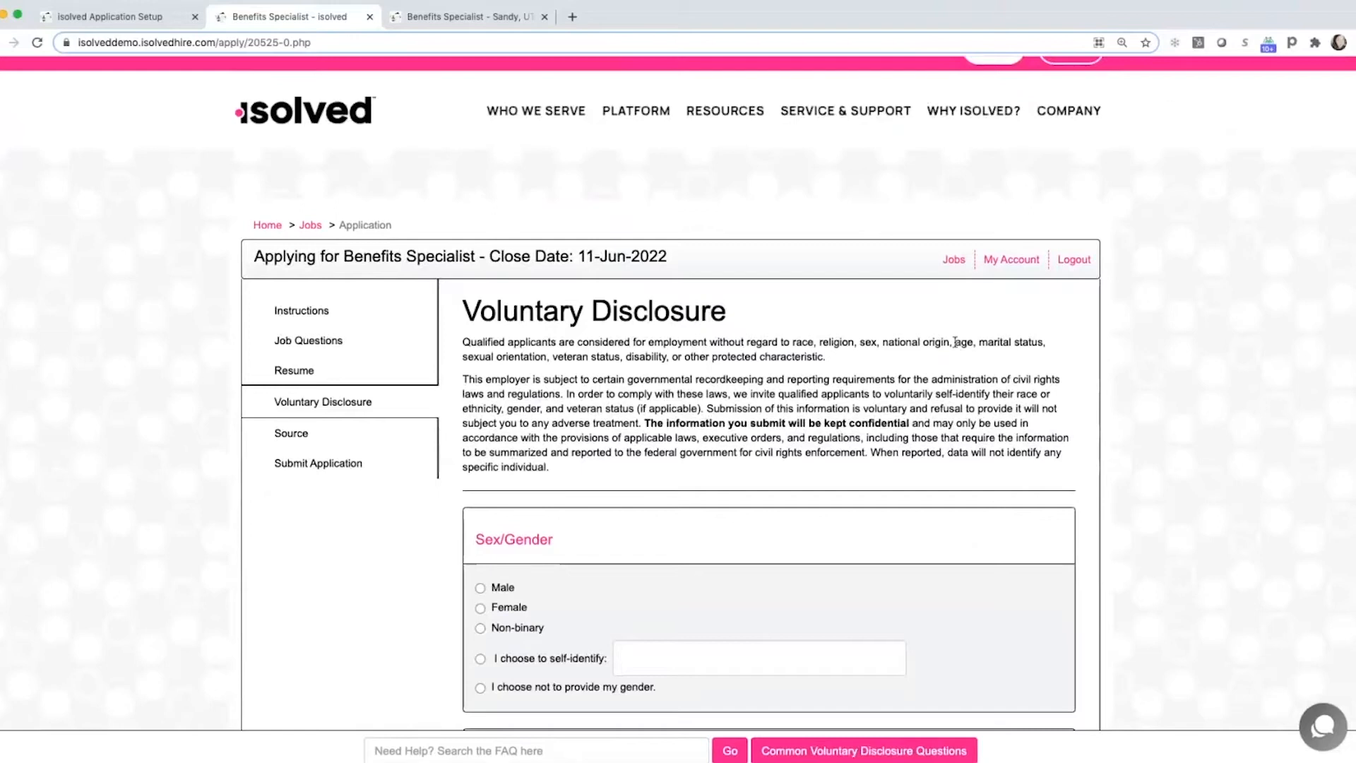
pyautogui.scroll(-5, 955, 342)
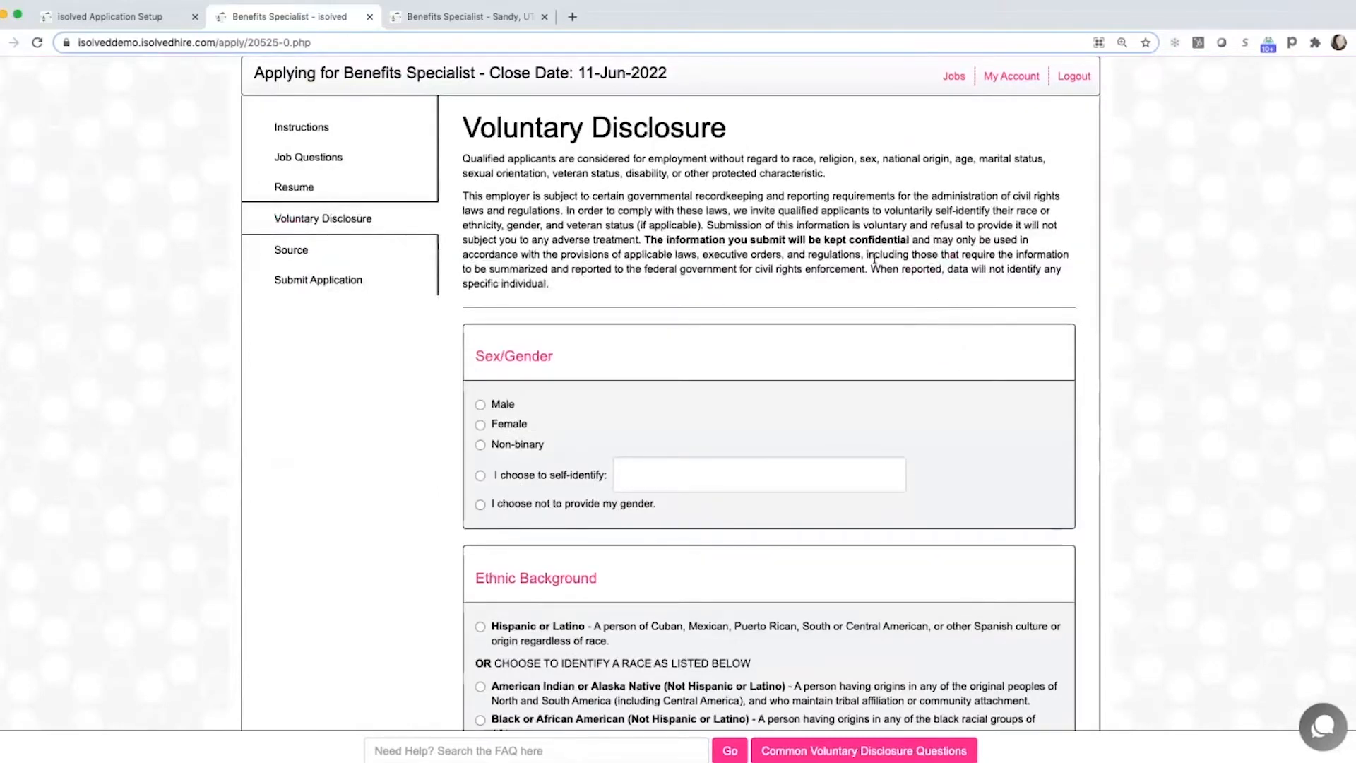
pyautogui.scroll(-1, 951, 275)
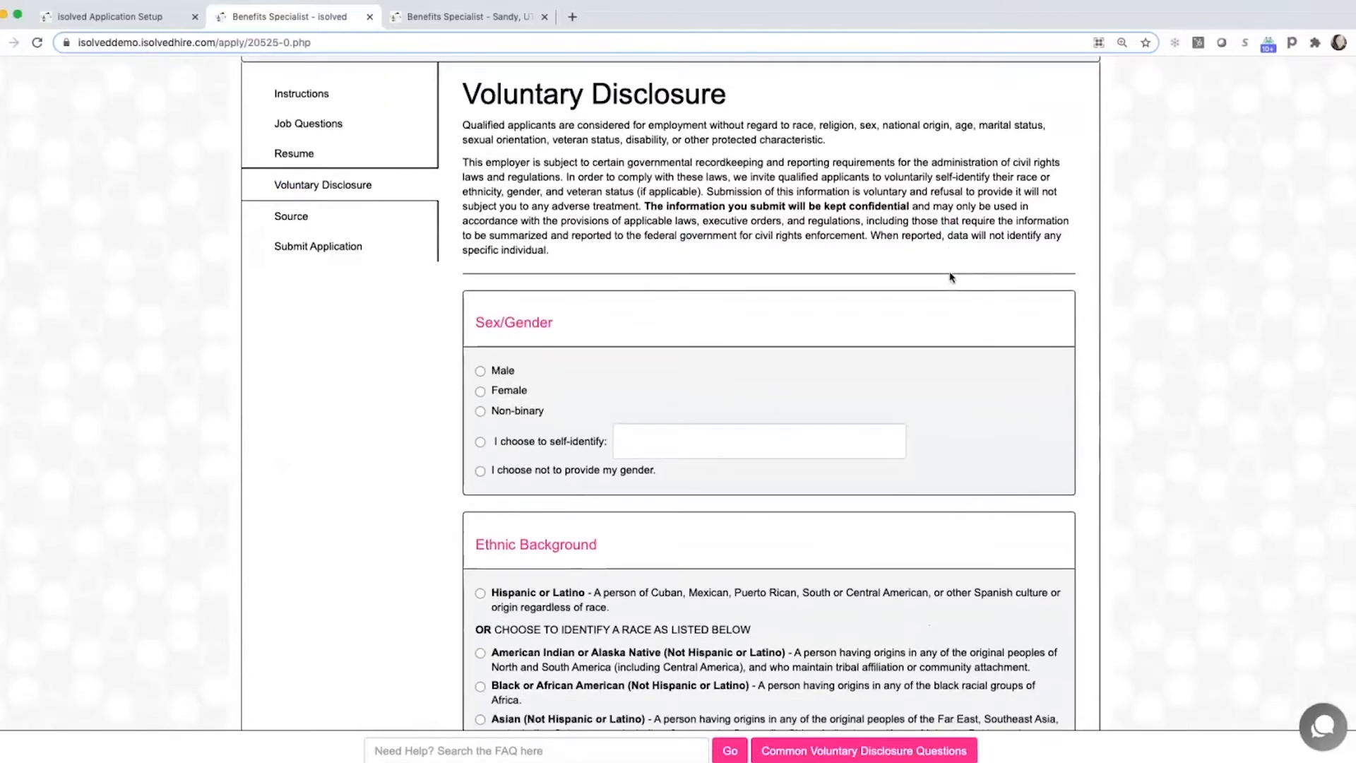
pyautogui.scroll(-4, 950, 298)
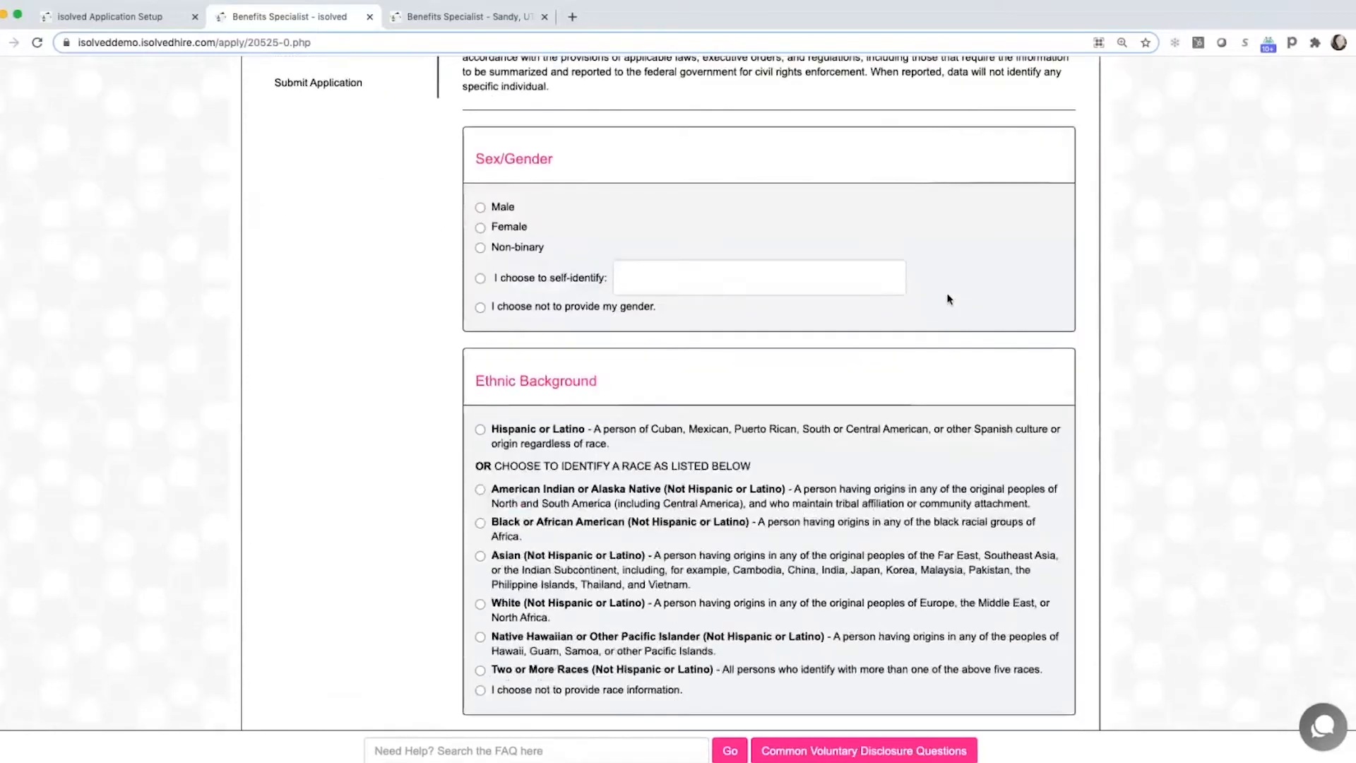
pyautogui.scroll(-1, 949, 299)
pyautogui.scroll(-4, 946, 300)
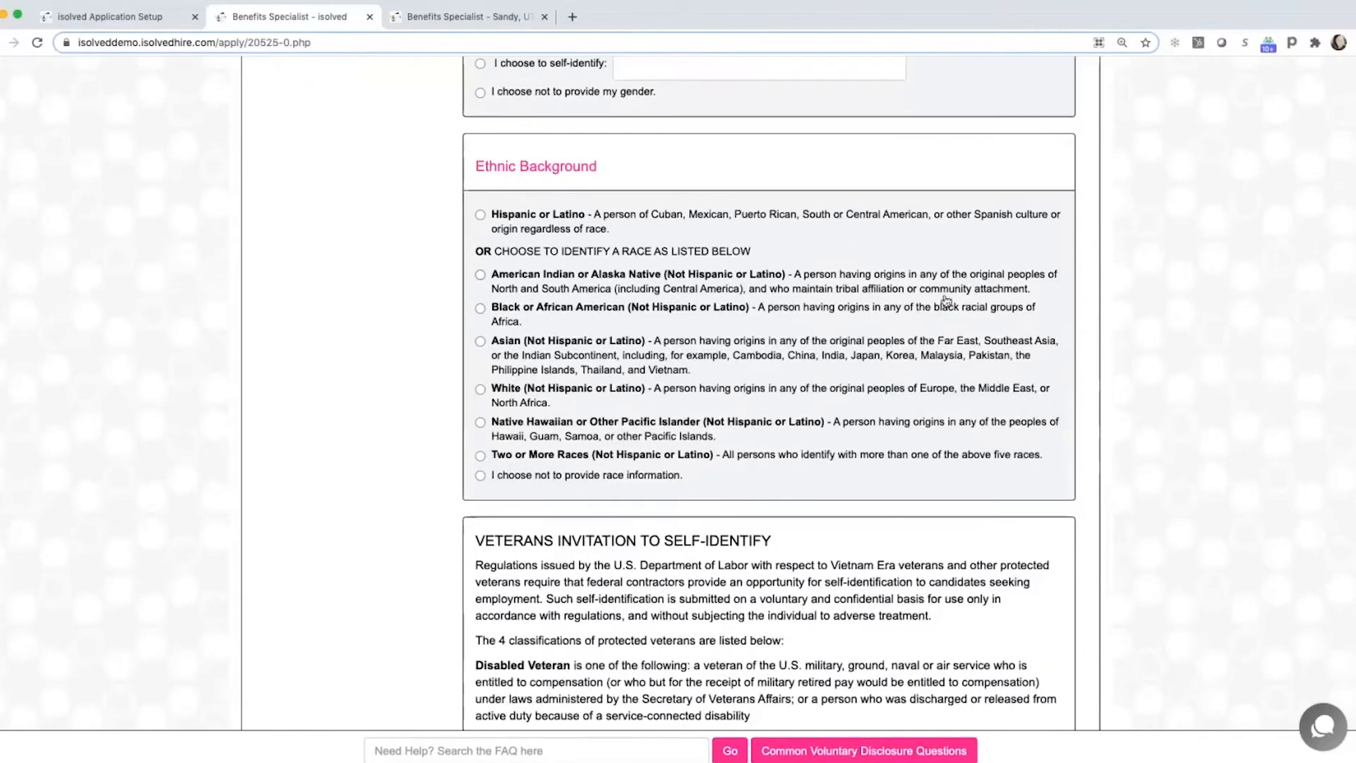
pyautogui.scroll(-5, 946, 300)
pyautogui.scroll(-8, 946, 301)
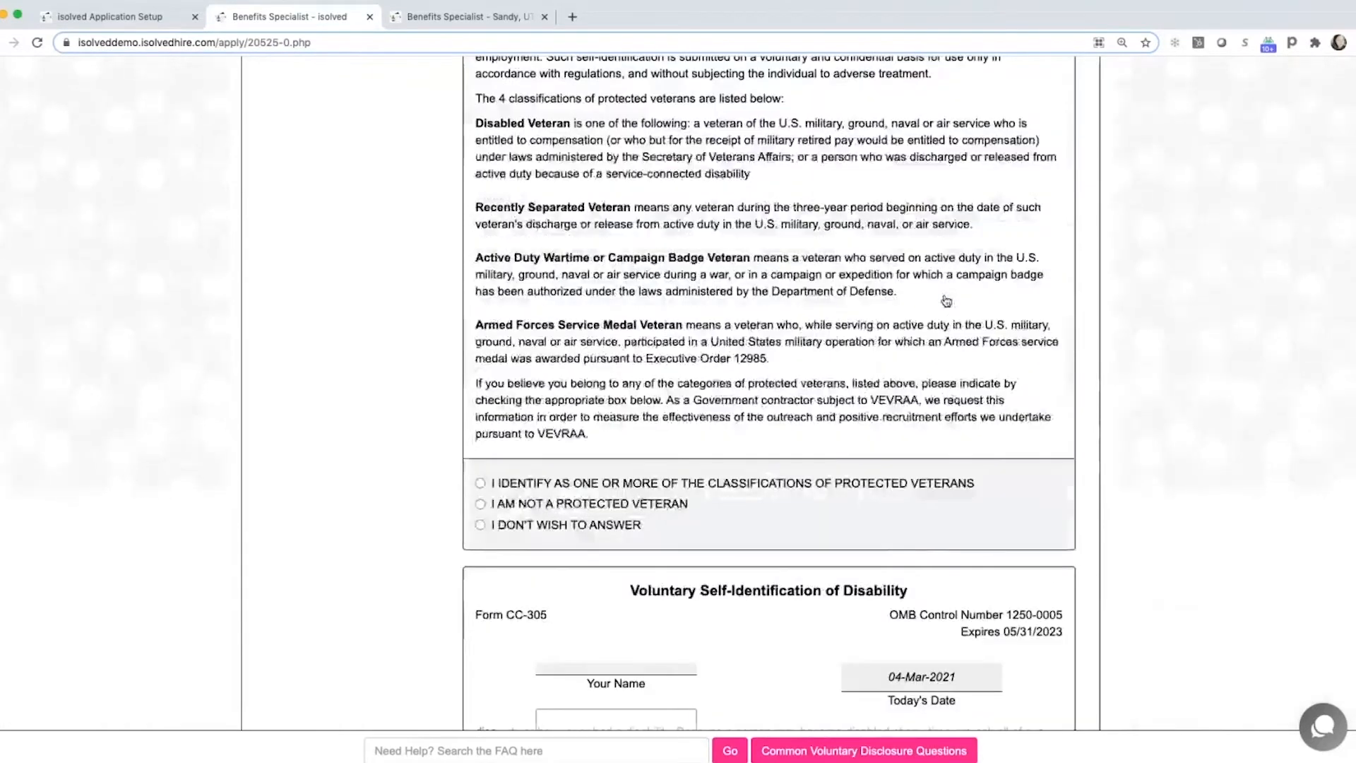
# Examine the Voluntary Self-Identification of Disability form and the Reasonable Accommodation Notice.
pyautogui.scroll(-3, 946, 301)
pyautogui.scroll(-1, 947, 300)
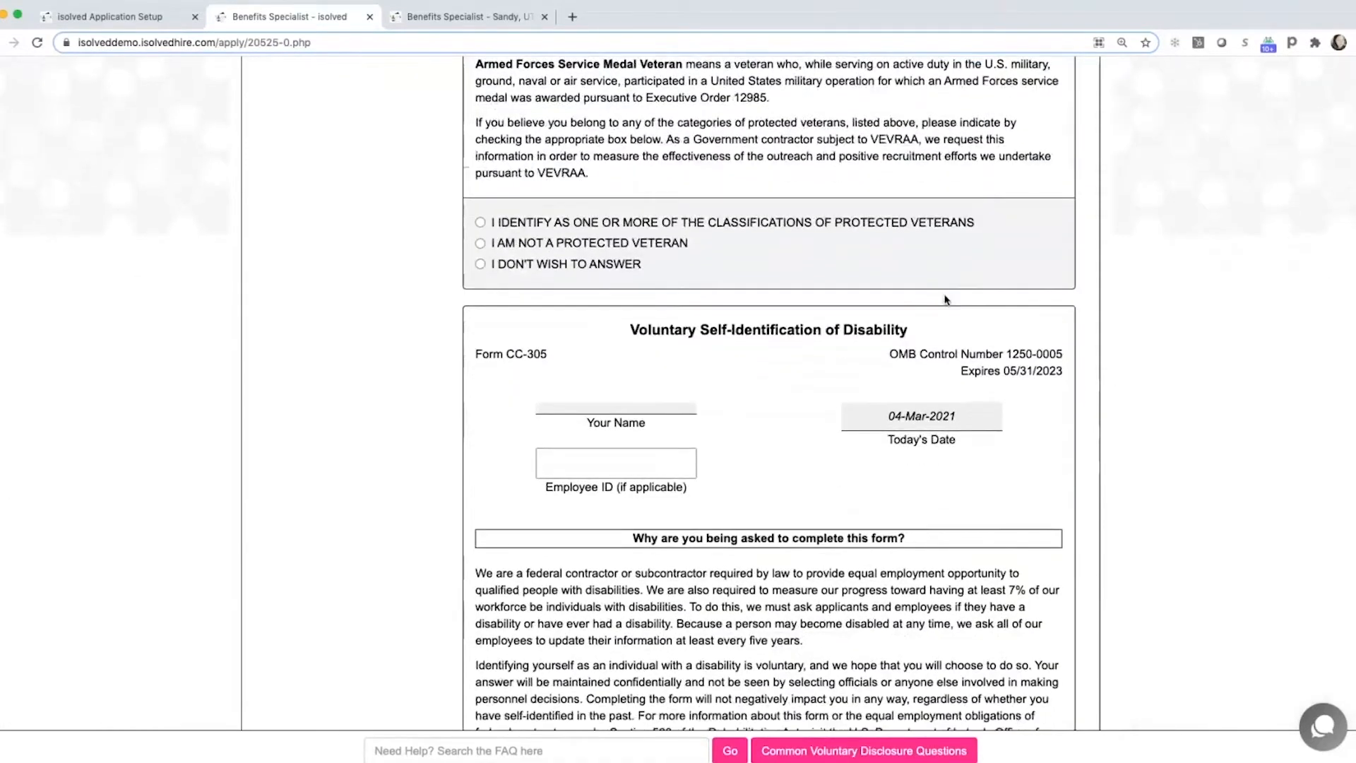
pyautogui.scroll(-2, 946, 300)
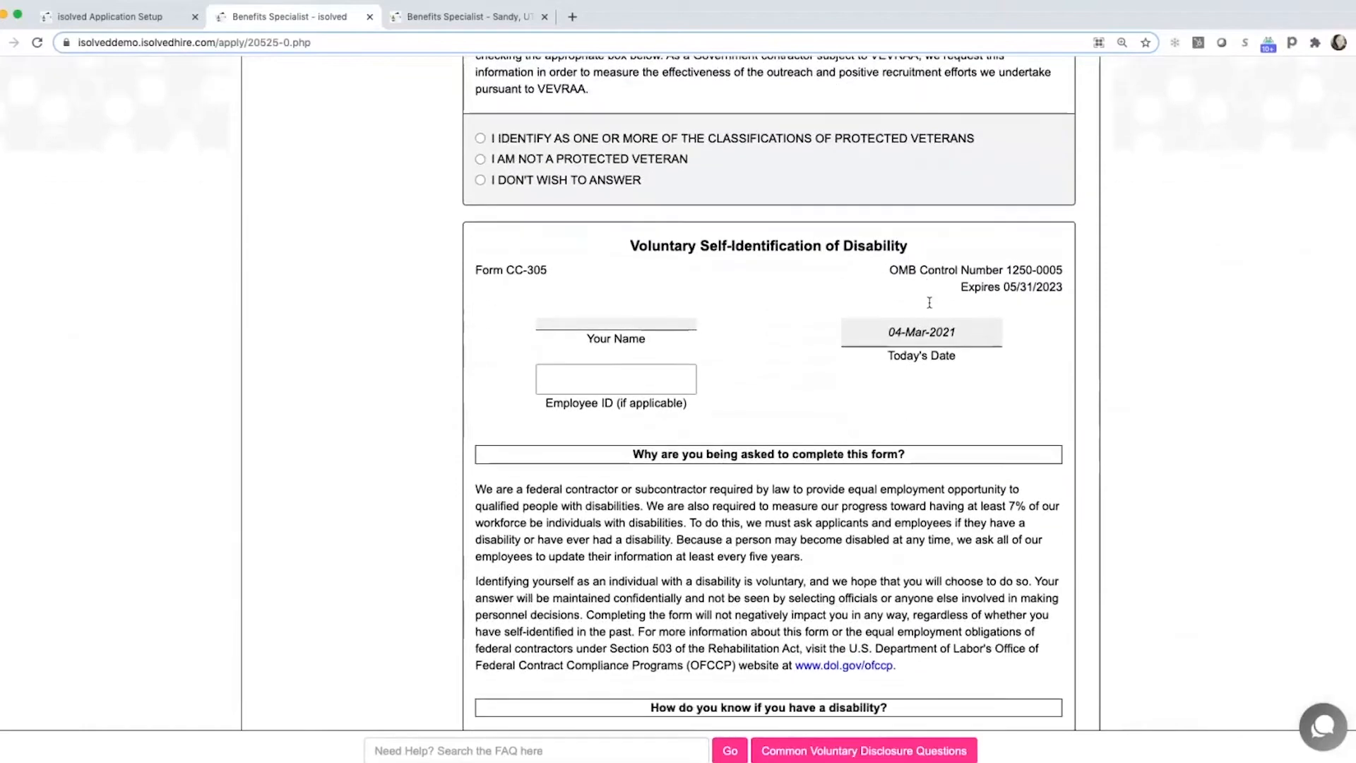
pyautogui.scroll(-8, 930, 303)
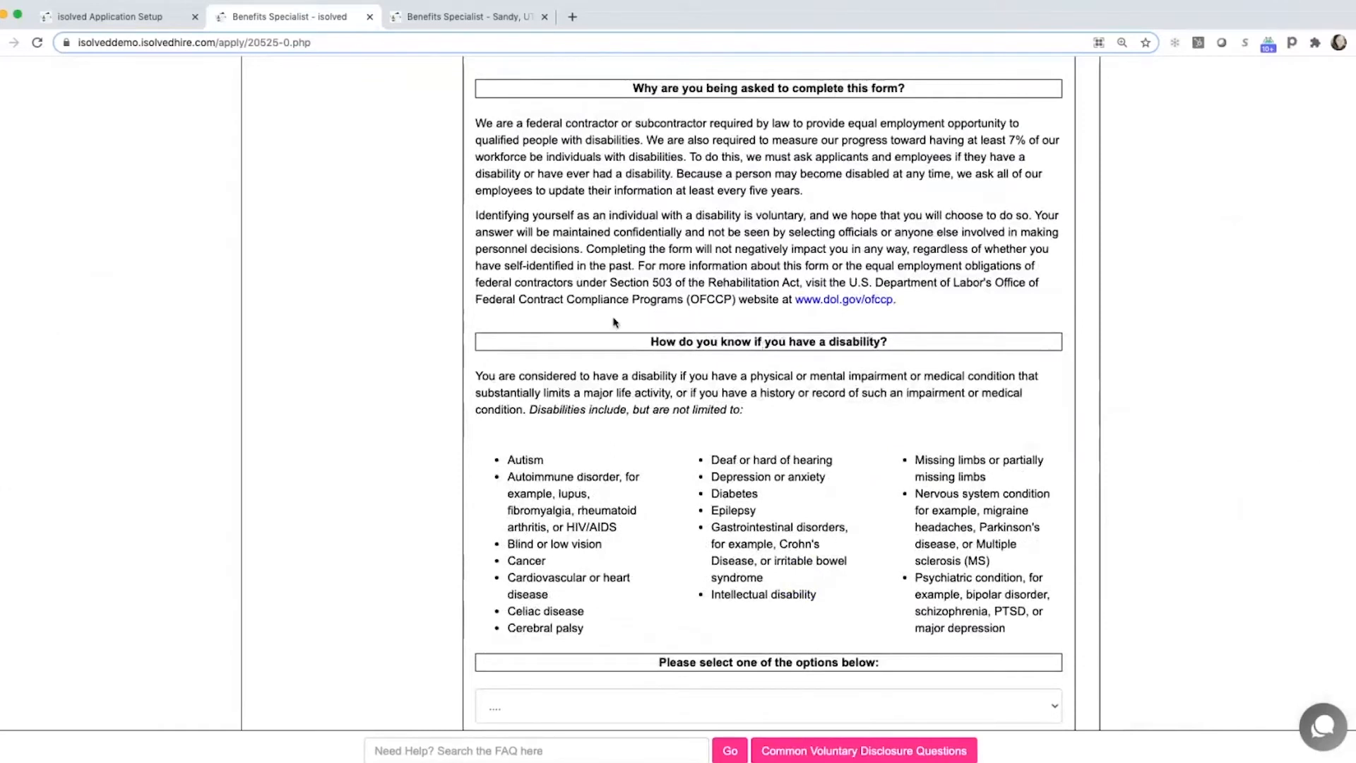
pyautogui.scroll(-6, 613, 322)
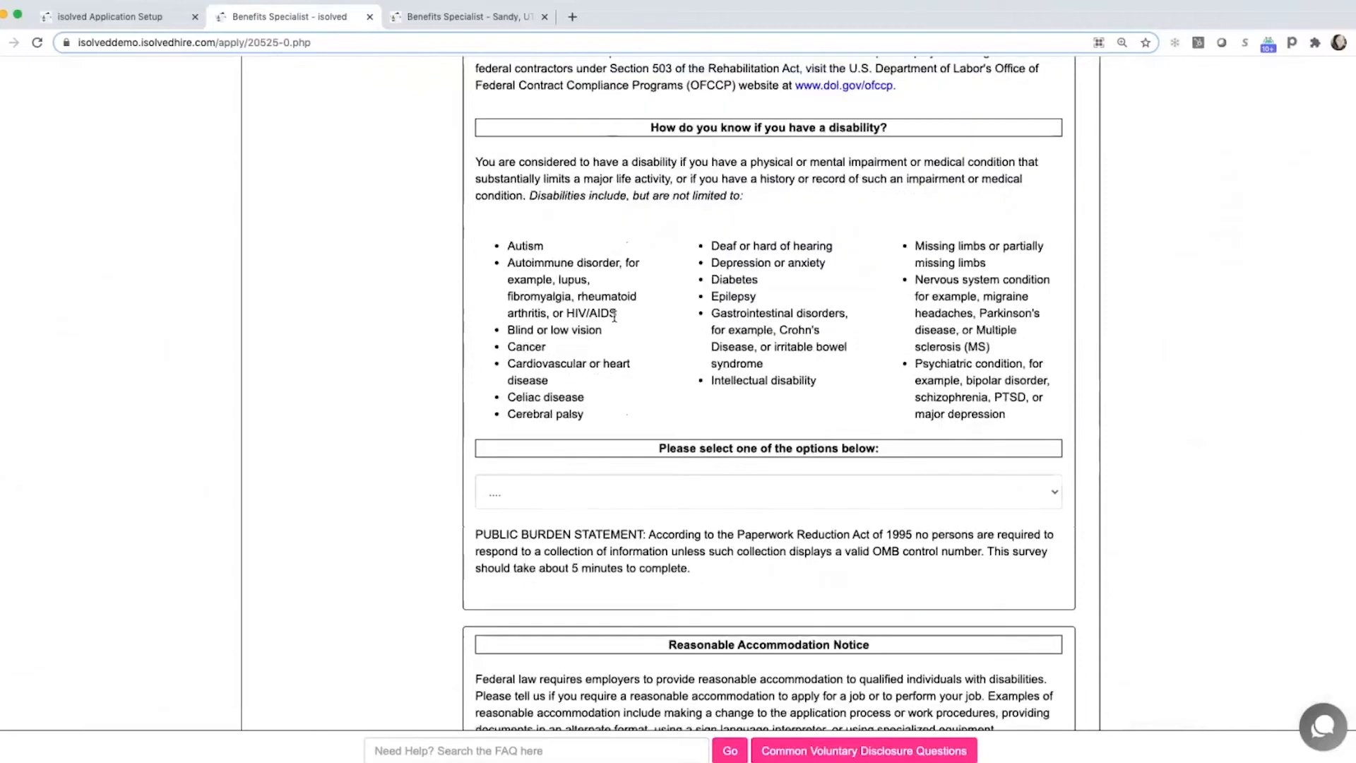
pyautogui.scroll(-1, 615, 316)
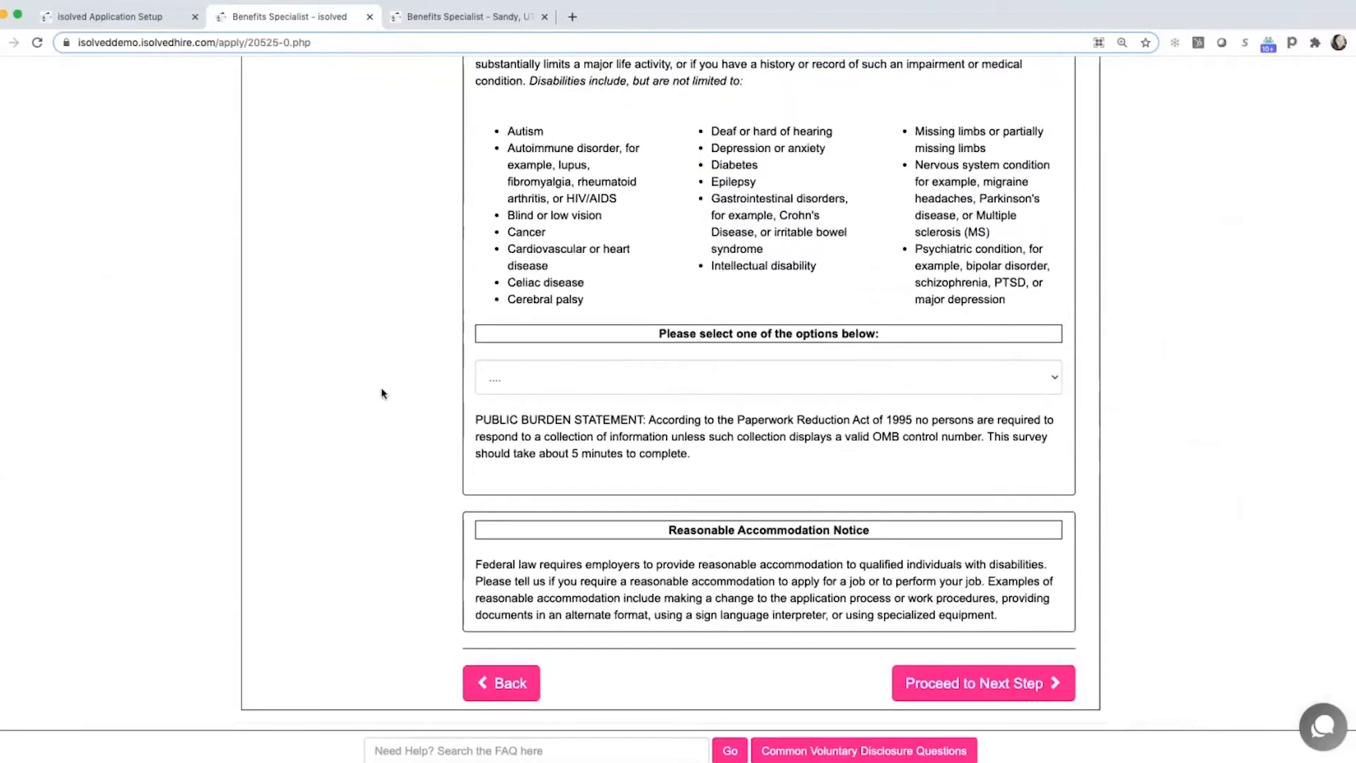
pyautogui.scroll(15, 393, 387)
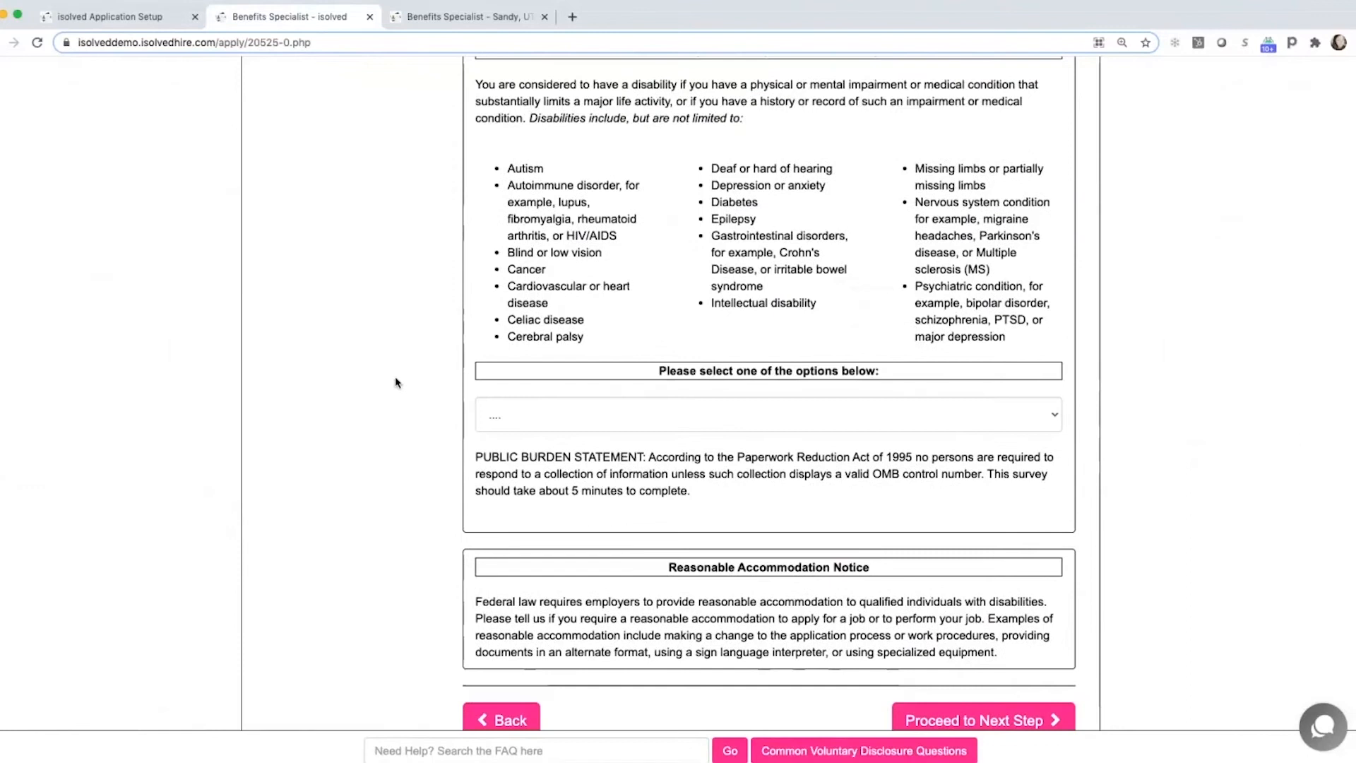
pyautogui.scroll(15, 407, 382)
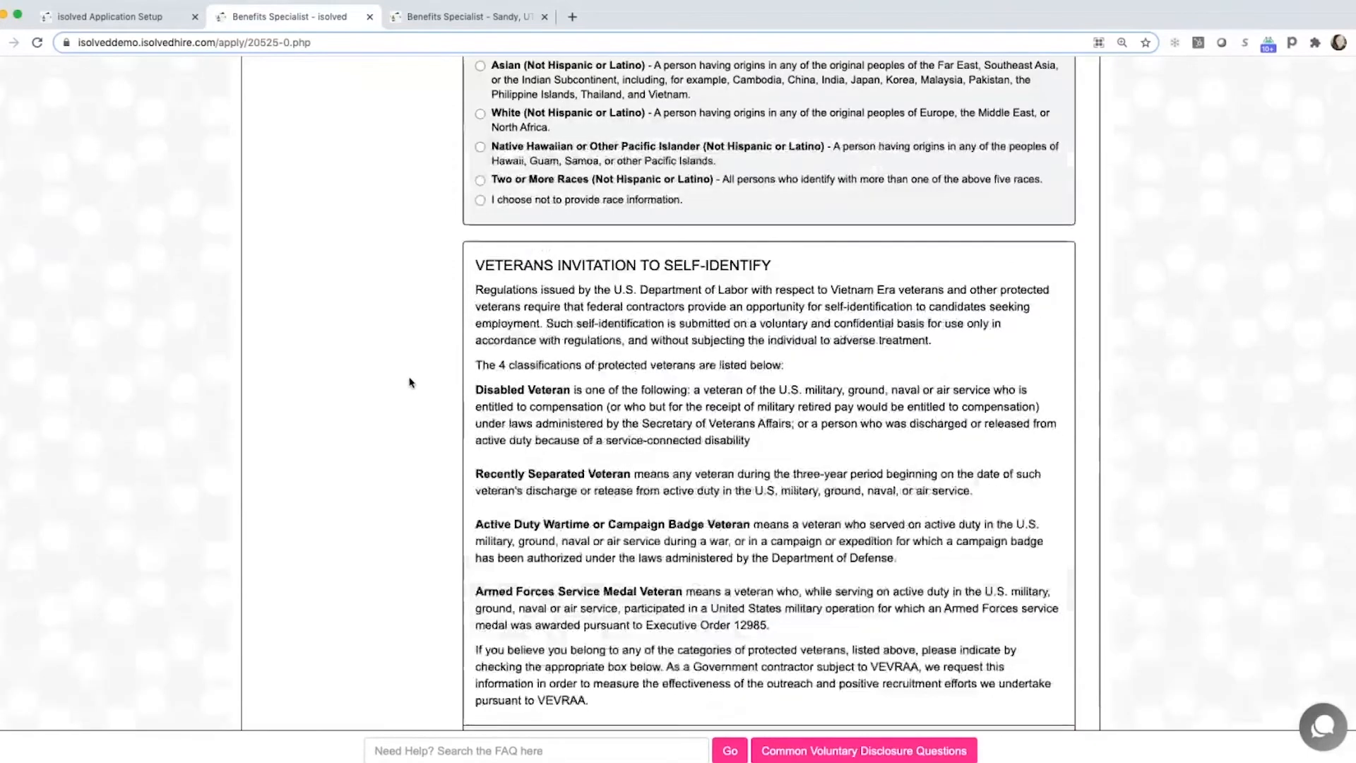
# Open the Source section and set how the applicant heard about the position to Job Board with AppCast as the source.
pyautogui.click(296, 194)
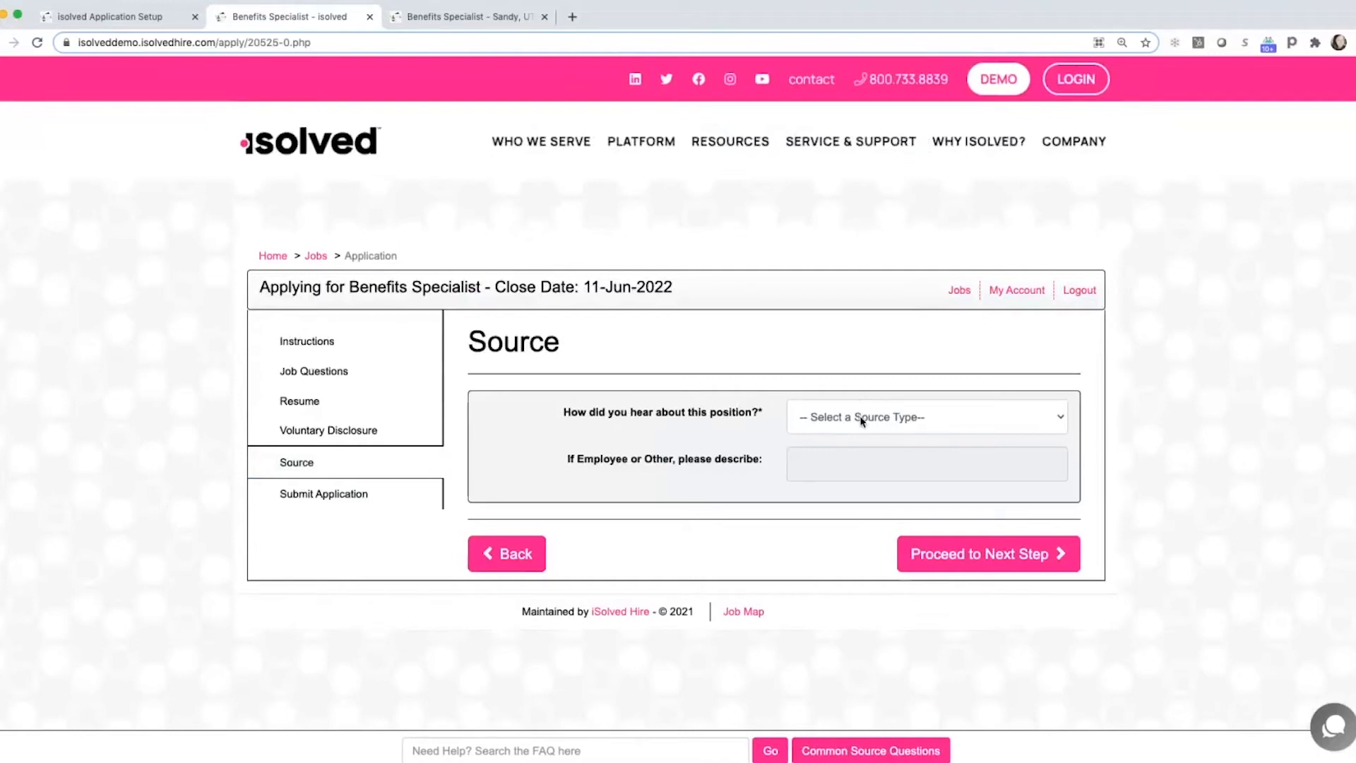
pyautogui.click(860, 420)
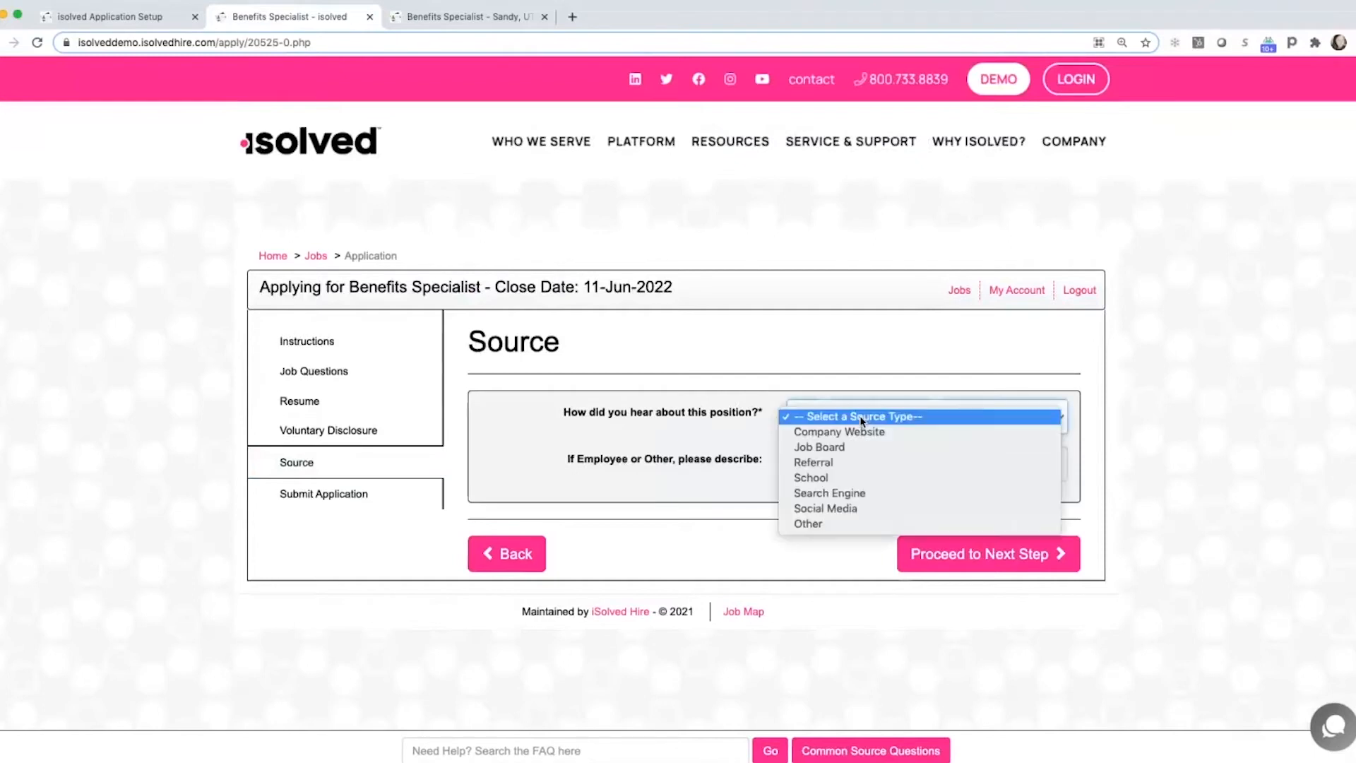
pyautogui.click(844, 451)
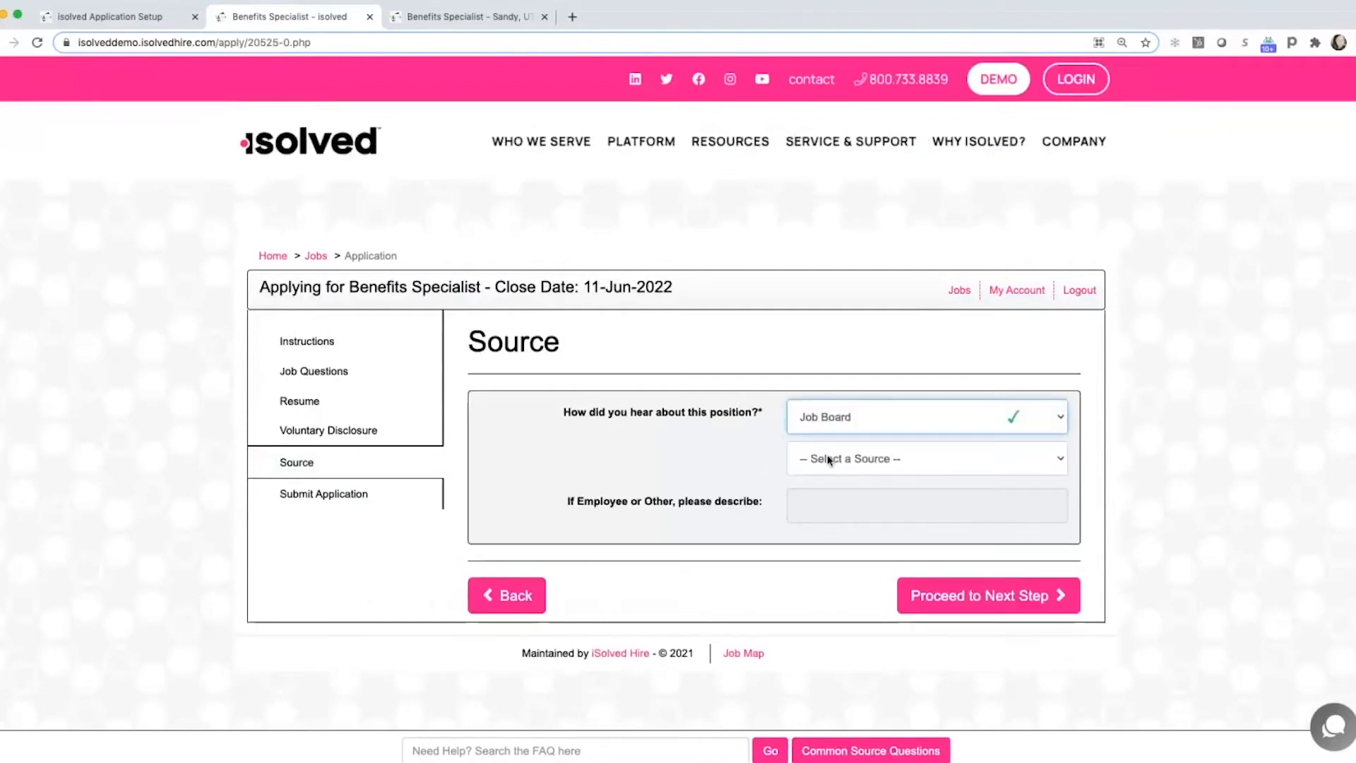
pyautogui.click(823, 459)
pyautogui.click(826, 489)
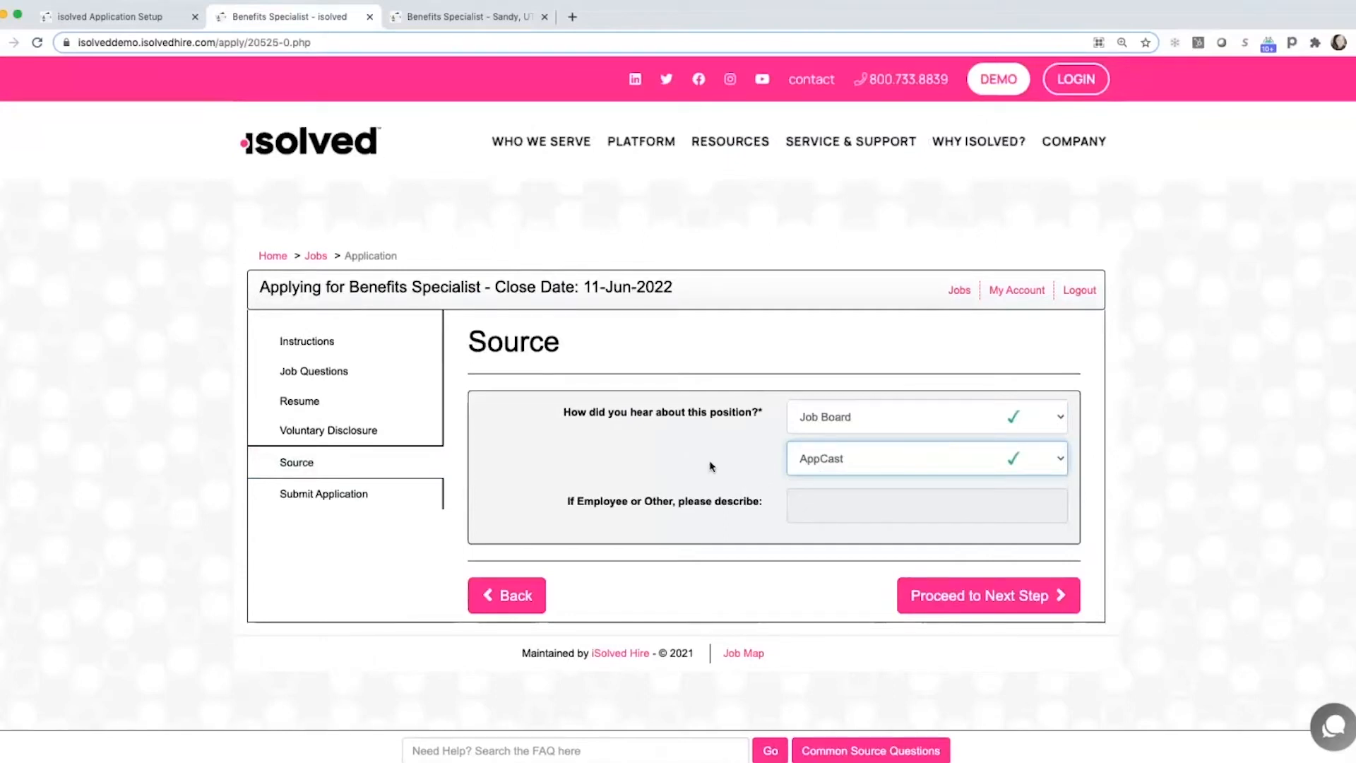
# Open the Submit Application section and submit the Benefits Specialist application.
pyautogui.click(339, 486)
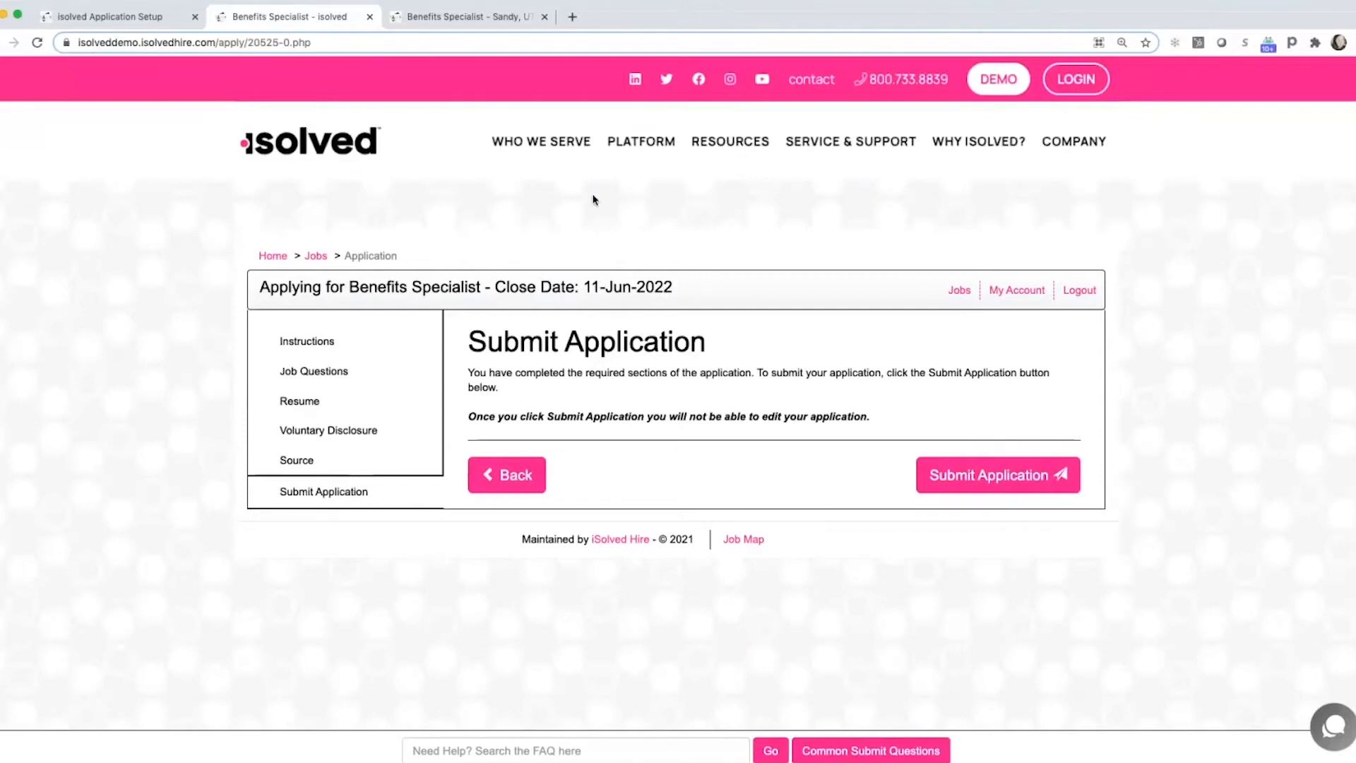
pyautogui.click(978, 489)
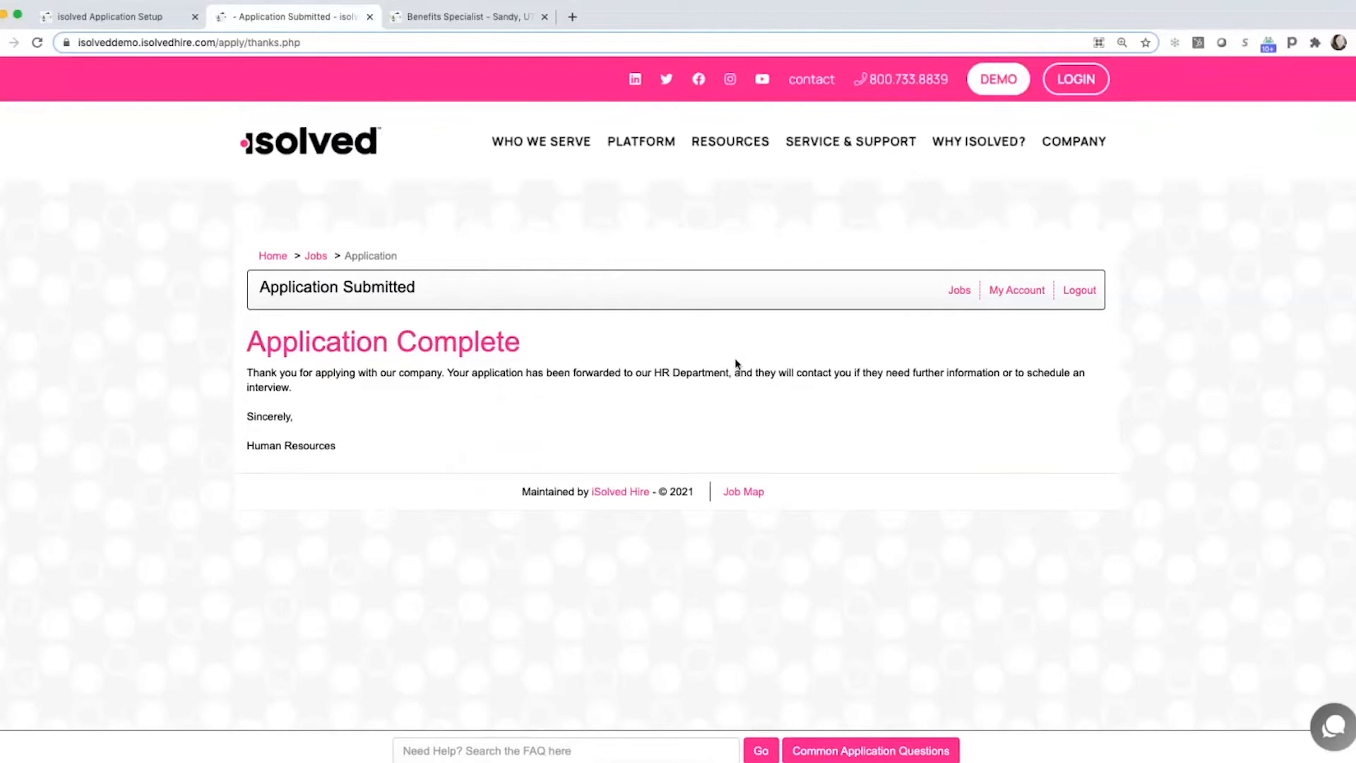
# Return to the Benefits Specialist job posting and view its summary and Apply Now form.
pyautogui.click(462, 17)
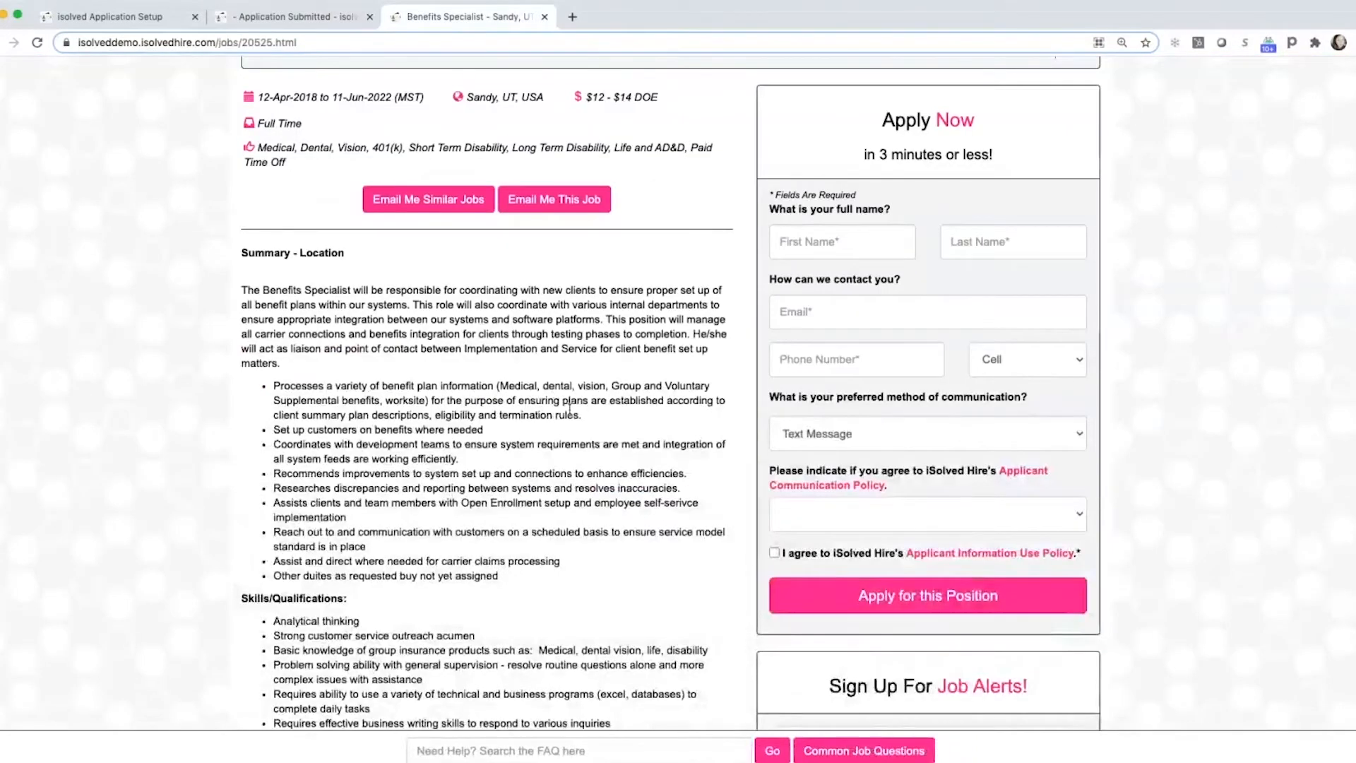
pyautogui.scroll(3, 635, 385)
pyautogui.scroll(2, 698, 365)
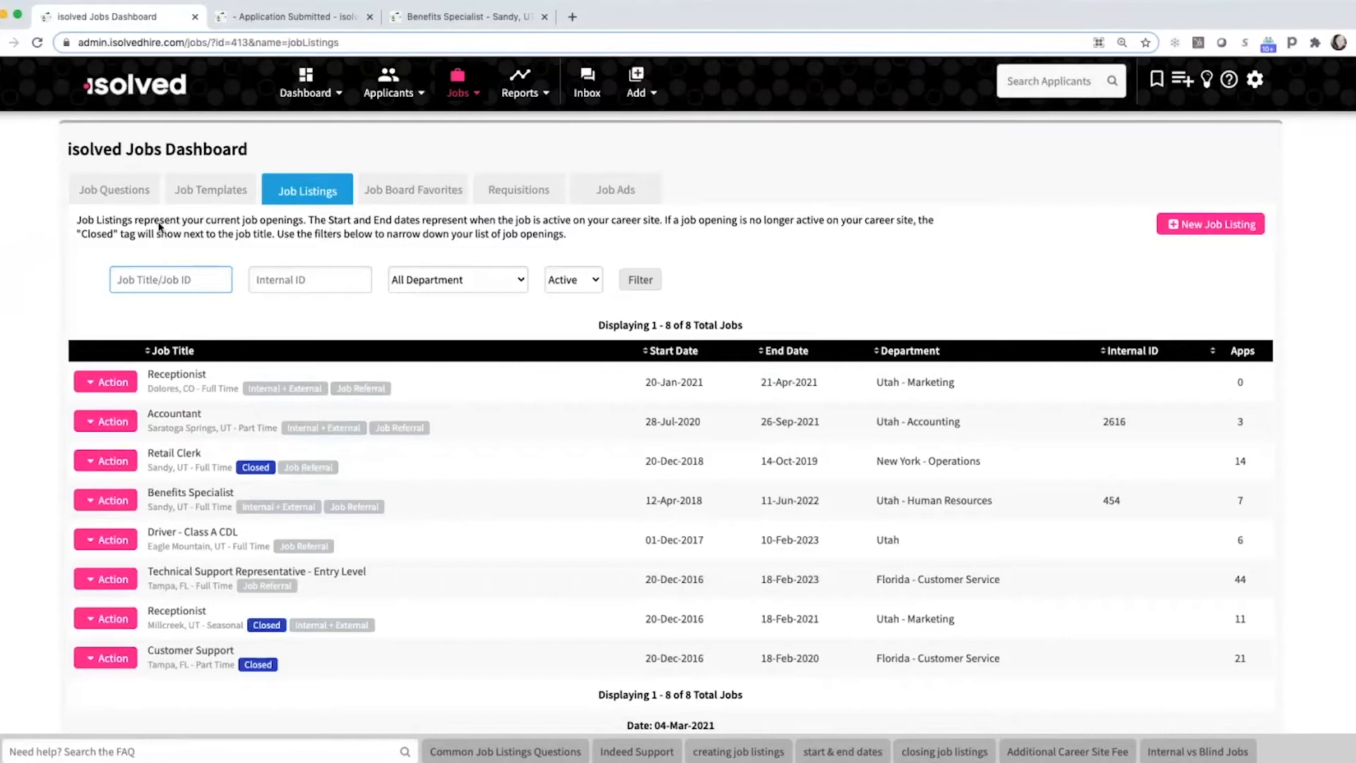
# Open Job Questions in the isolved Jobs Dashboard and show the questions in the Crew Member group.
pyautogui.click(125, 195)
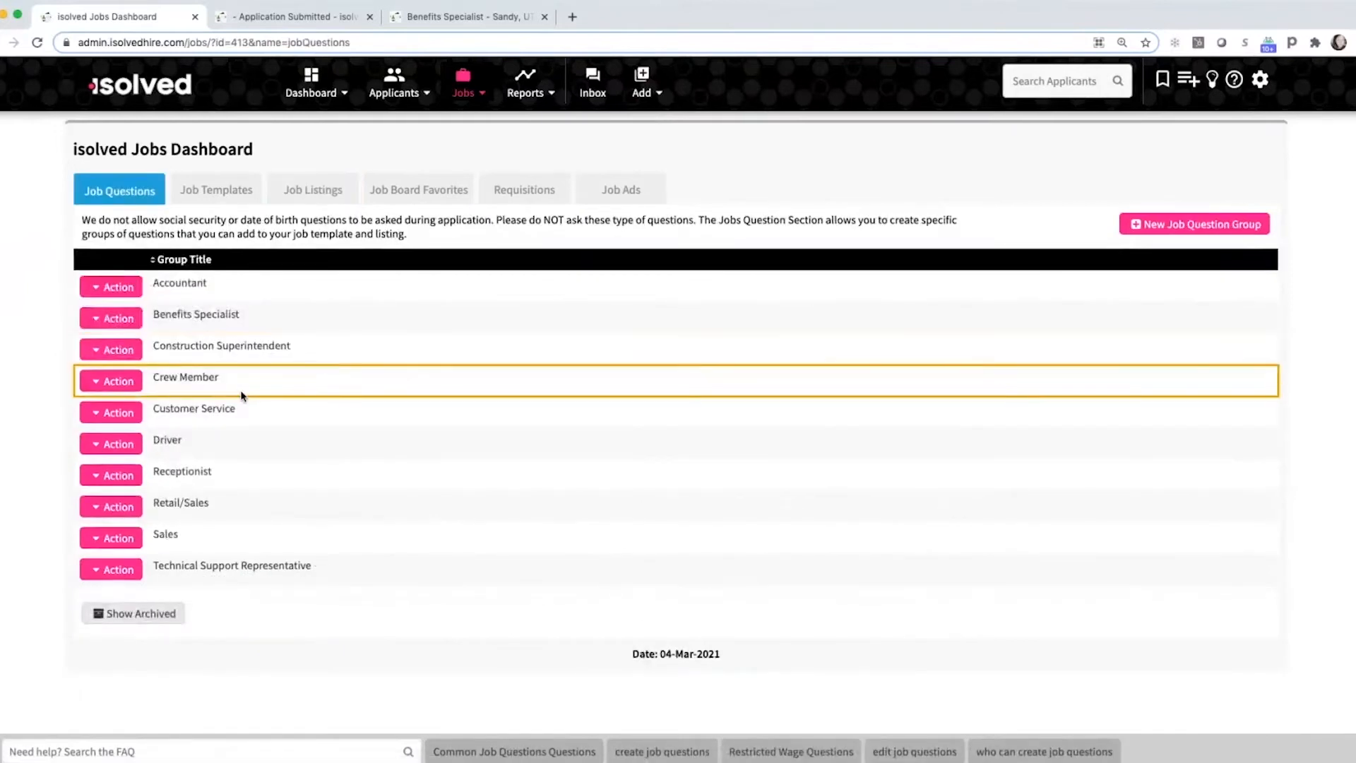
pyautogui.click(118, 385)
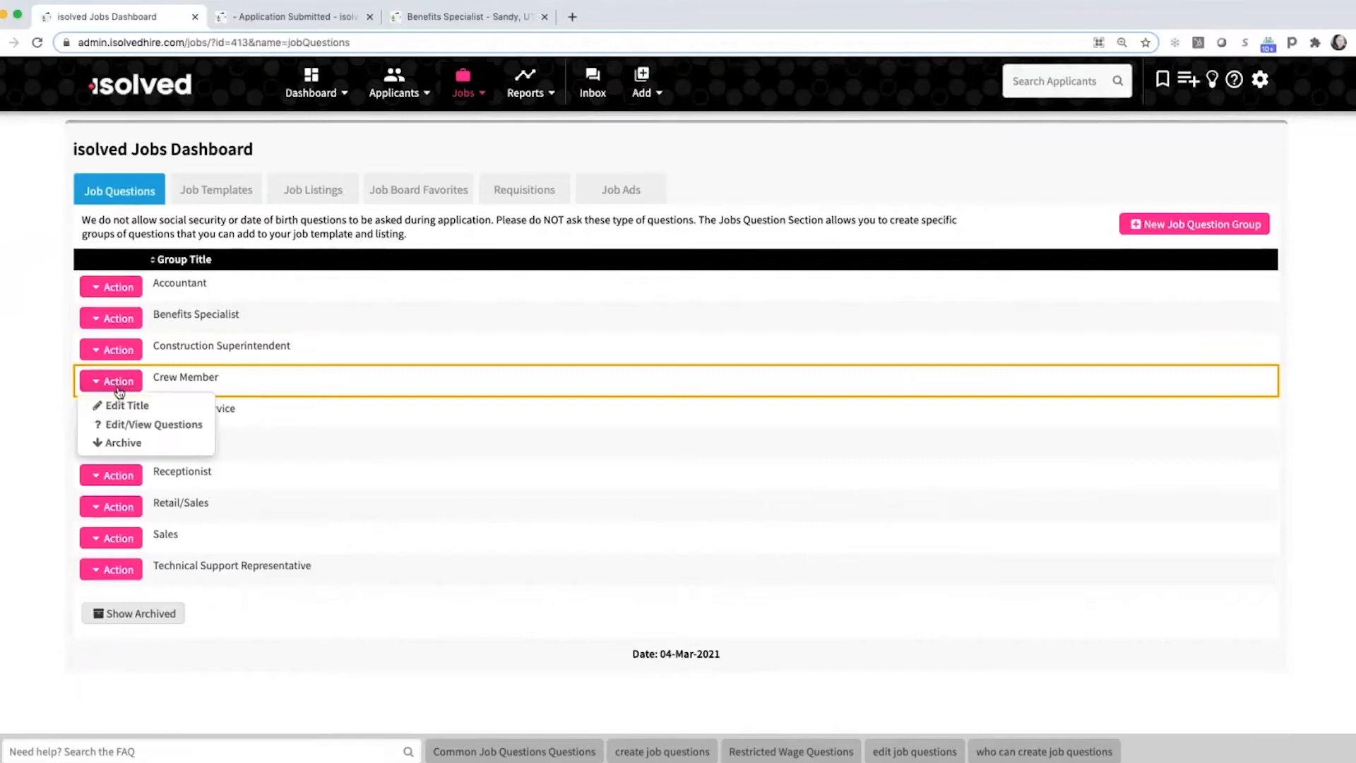
pyautogui.click(123, 424)
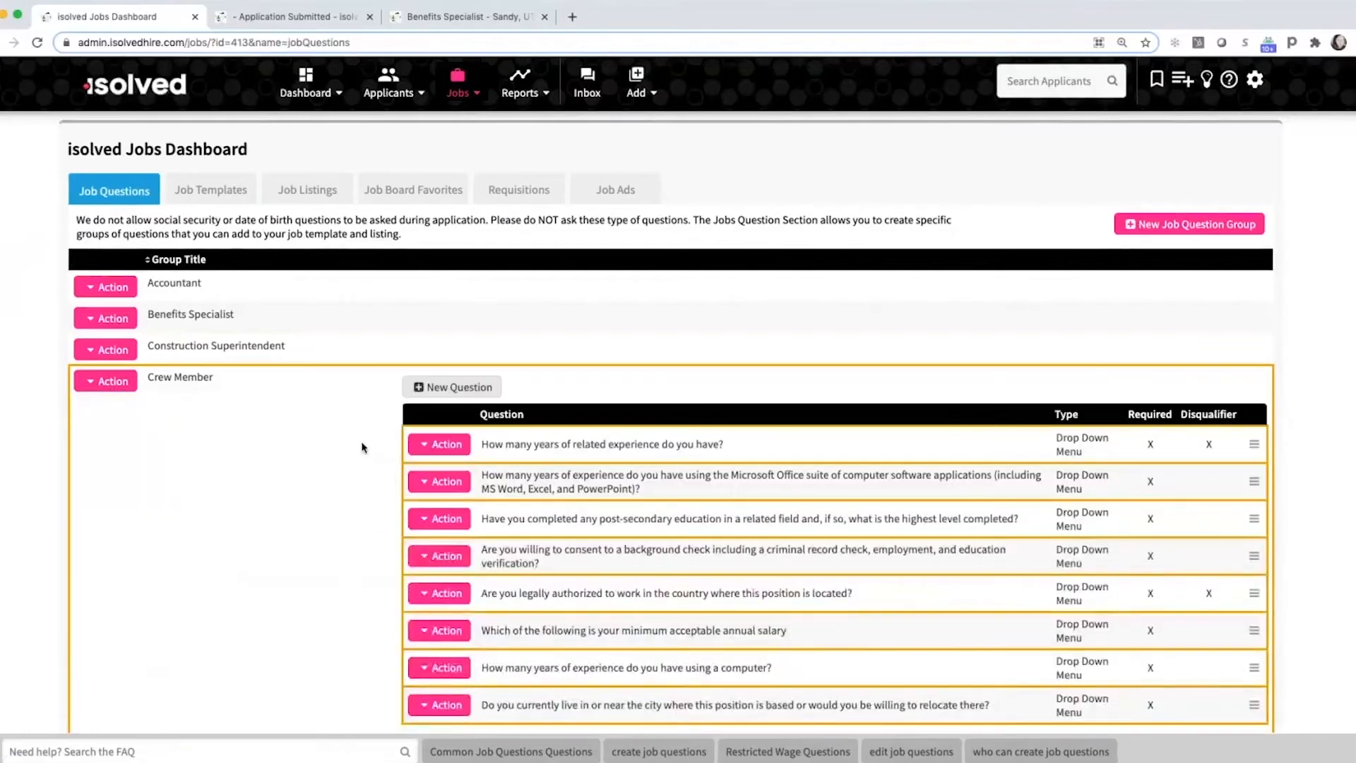
pyautogui.scroll(-3, 701, 442)
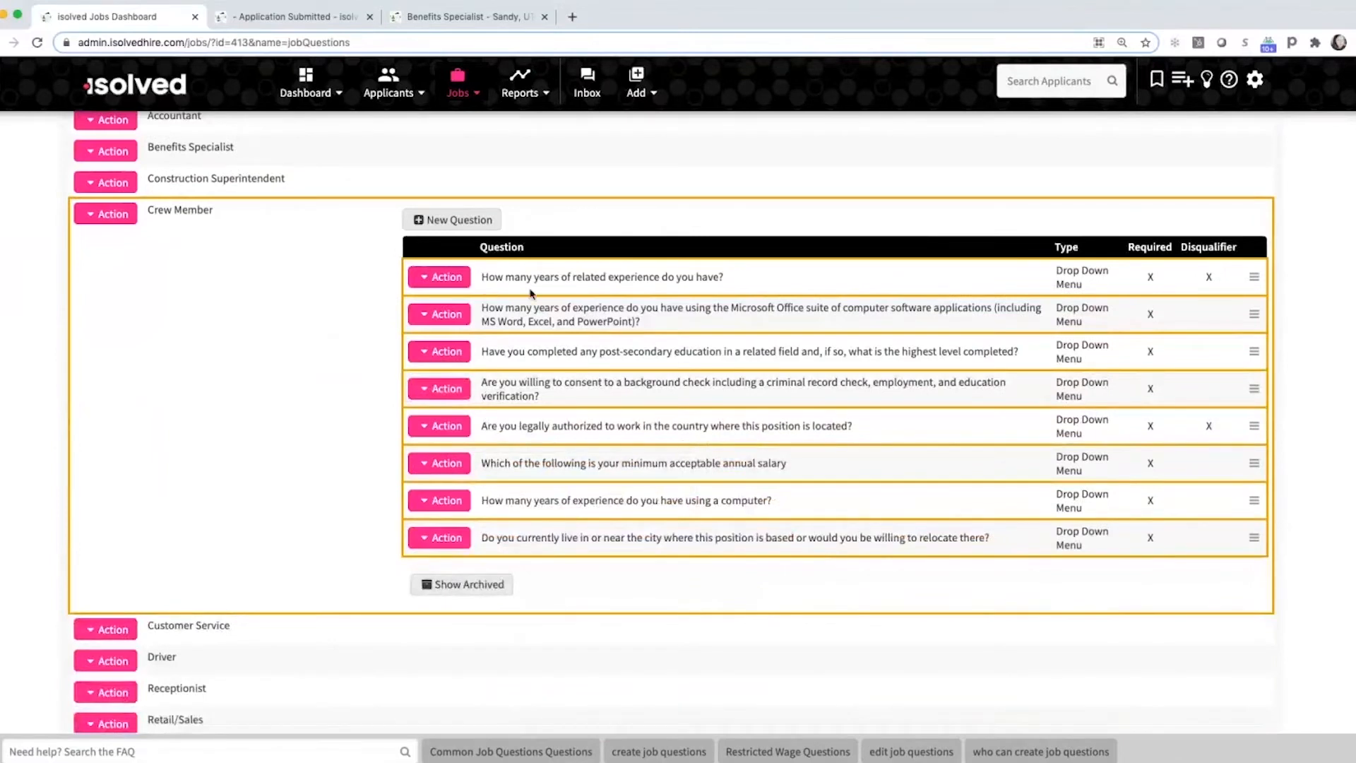
# Draft a Yes/No question "Type:" for the Crew Member group with Yes scoring 5 and No disqualifying the applicant, and discard it.
pyautogui.click(487, 222)
pyautogui.write('Type:')
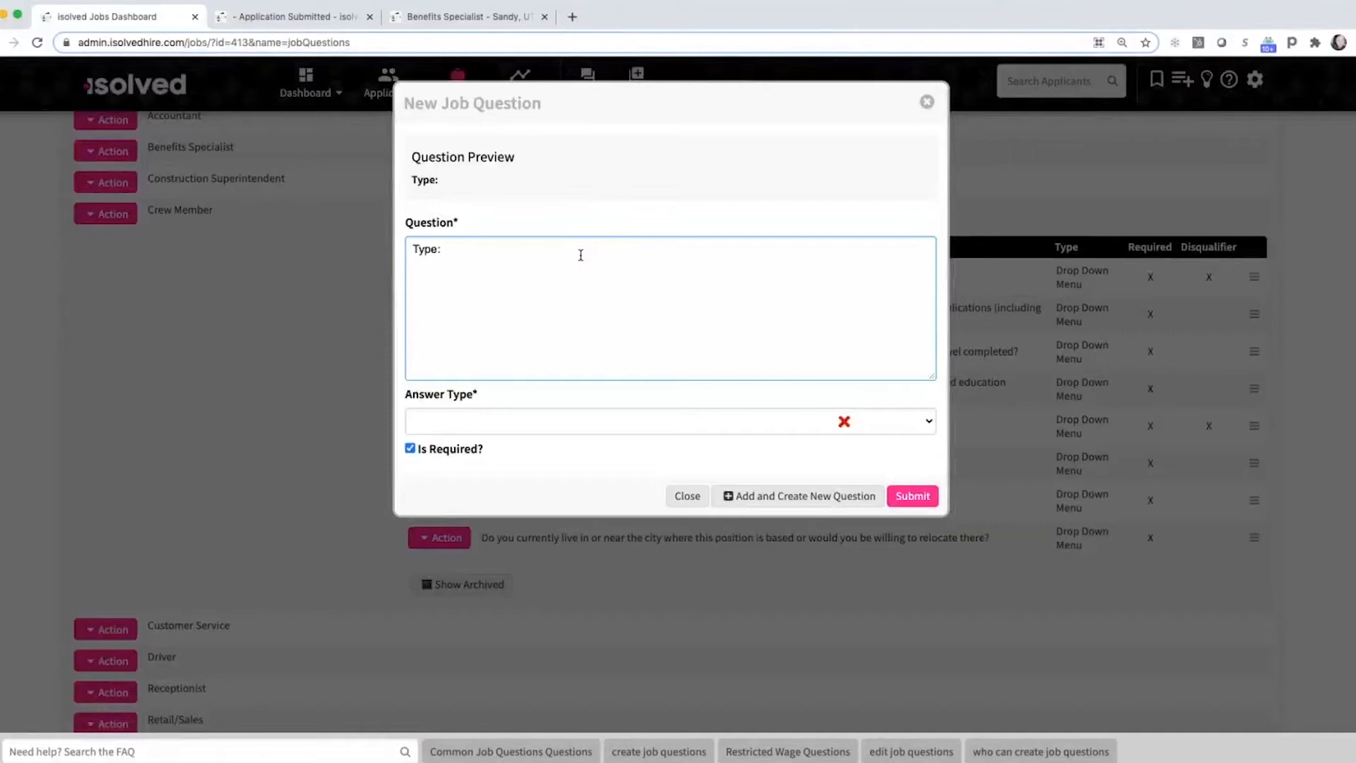
pyautogui.click(524, 420)
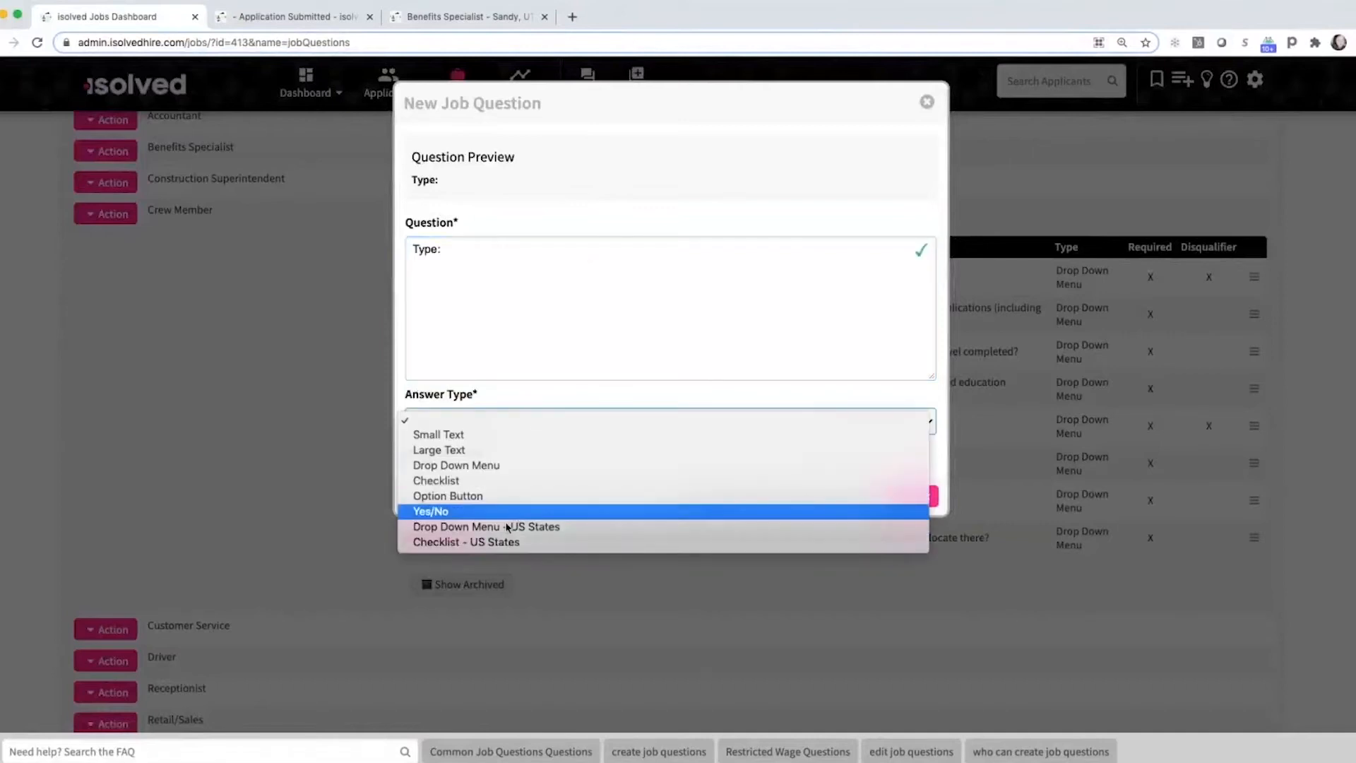
pyautogui.click(507, 515)
pyautogui.click(684, 550)
pyautogui.write('5')
pyautogui.click(824, 582)
pyautogui.click(756, 579)
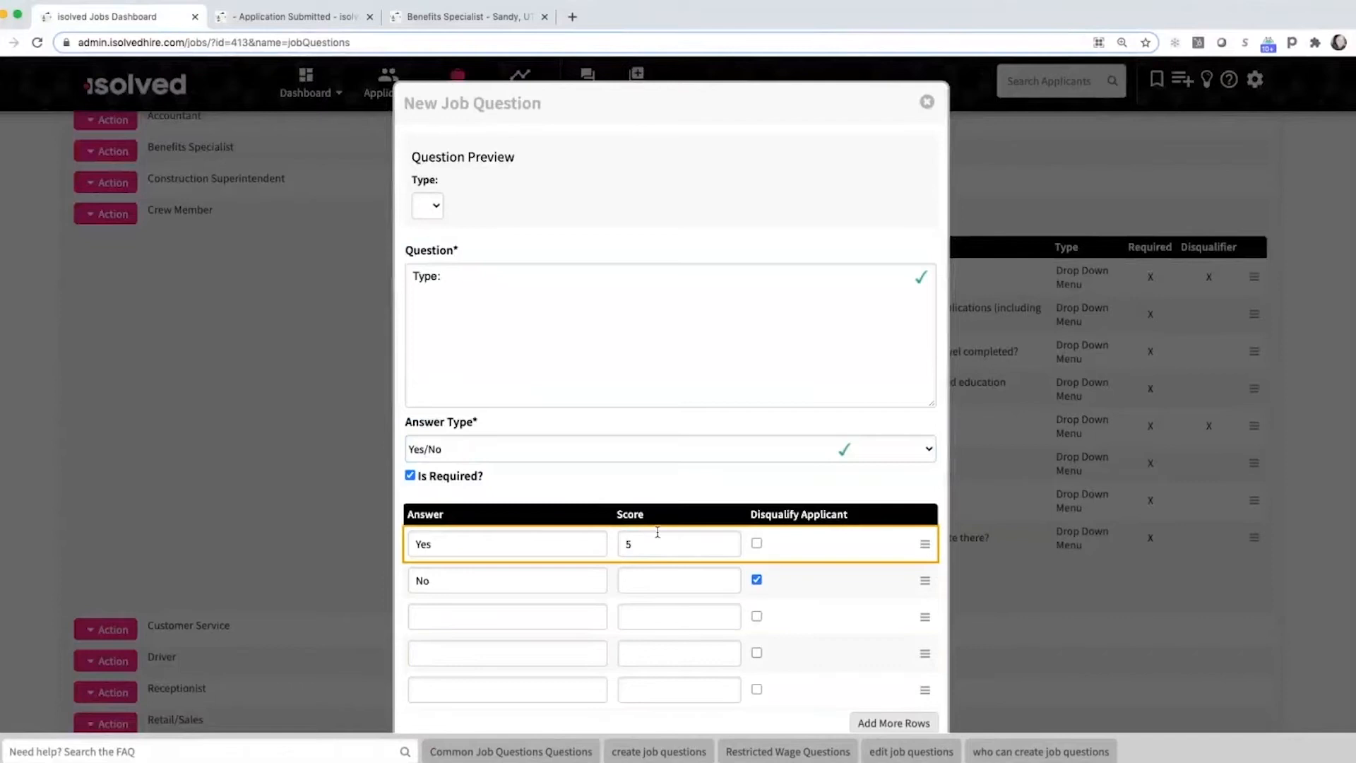
pyautogui.click(927, 102)
# Open the Job Templates list and view the actions available for the Accountant template.
pyautogui.scroll(3, 241, 314)
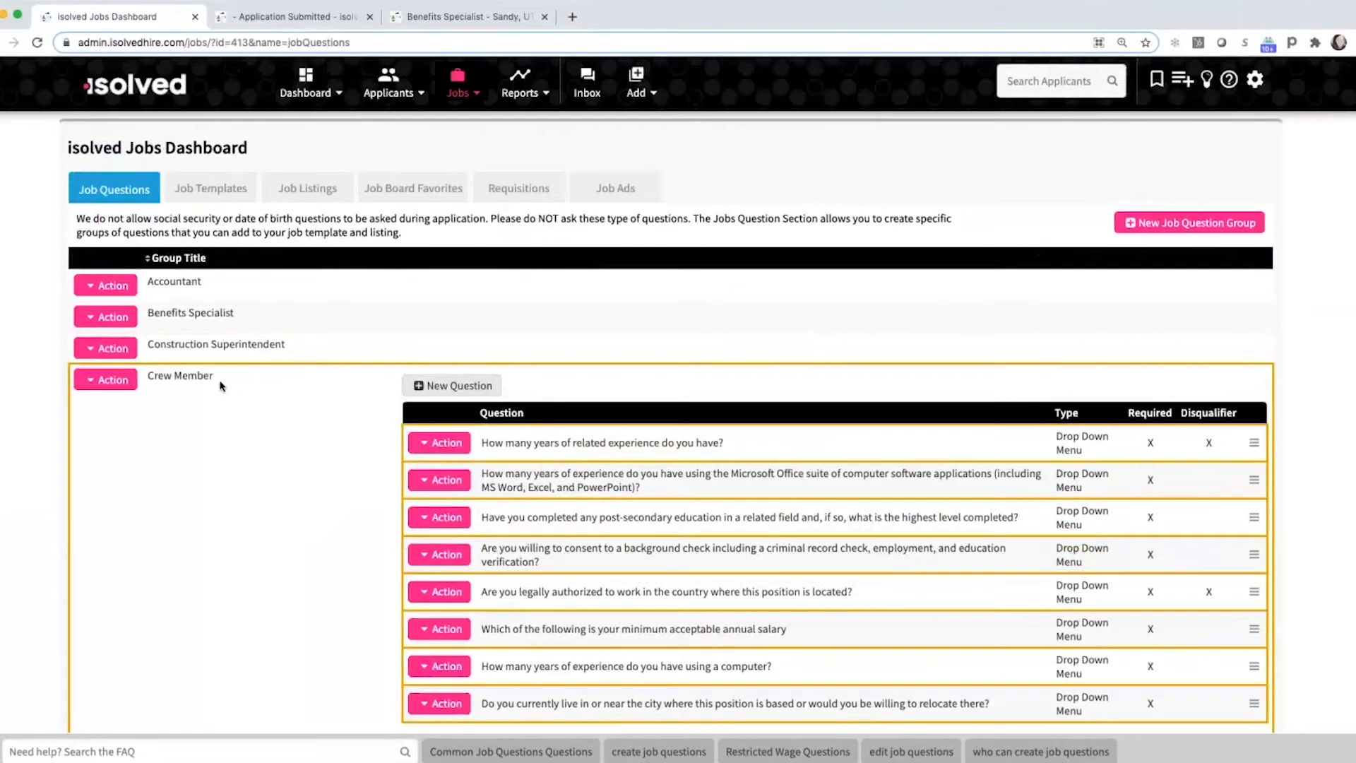
pyautogui.click(221, 187)
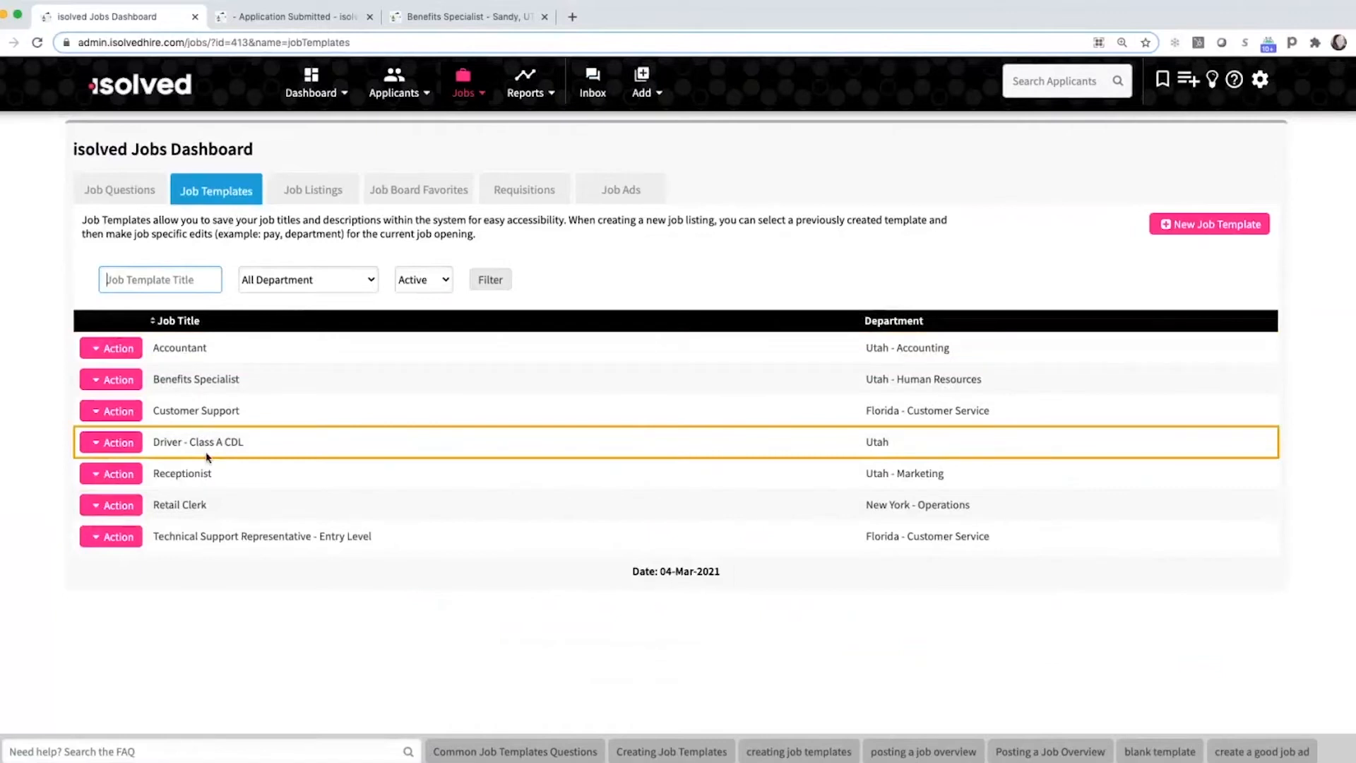
pyautogui.click(109, 349)
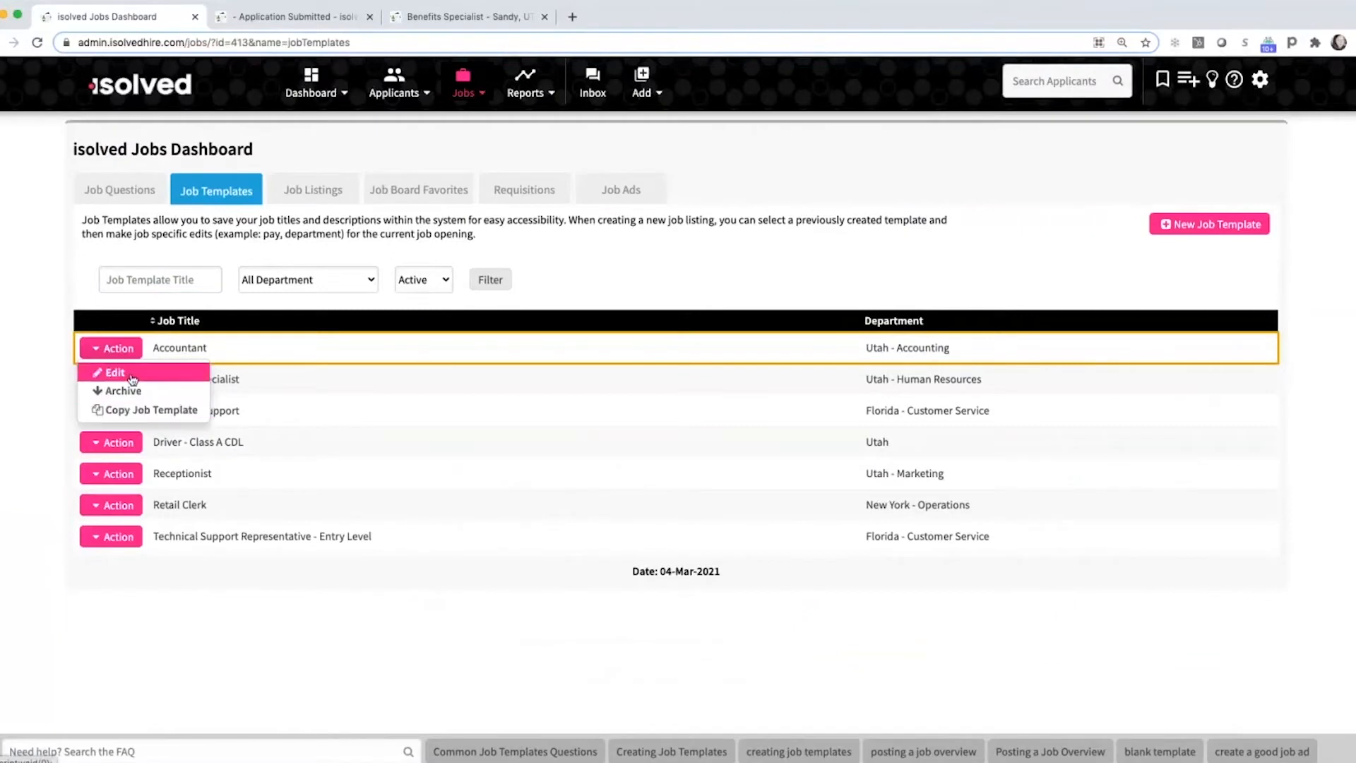
# Show the Job Listings and open the Receptionist listing in Dolores, CO for editing.
pyautogui.click(304, 195)
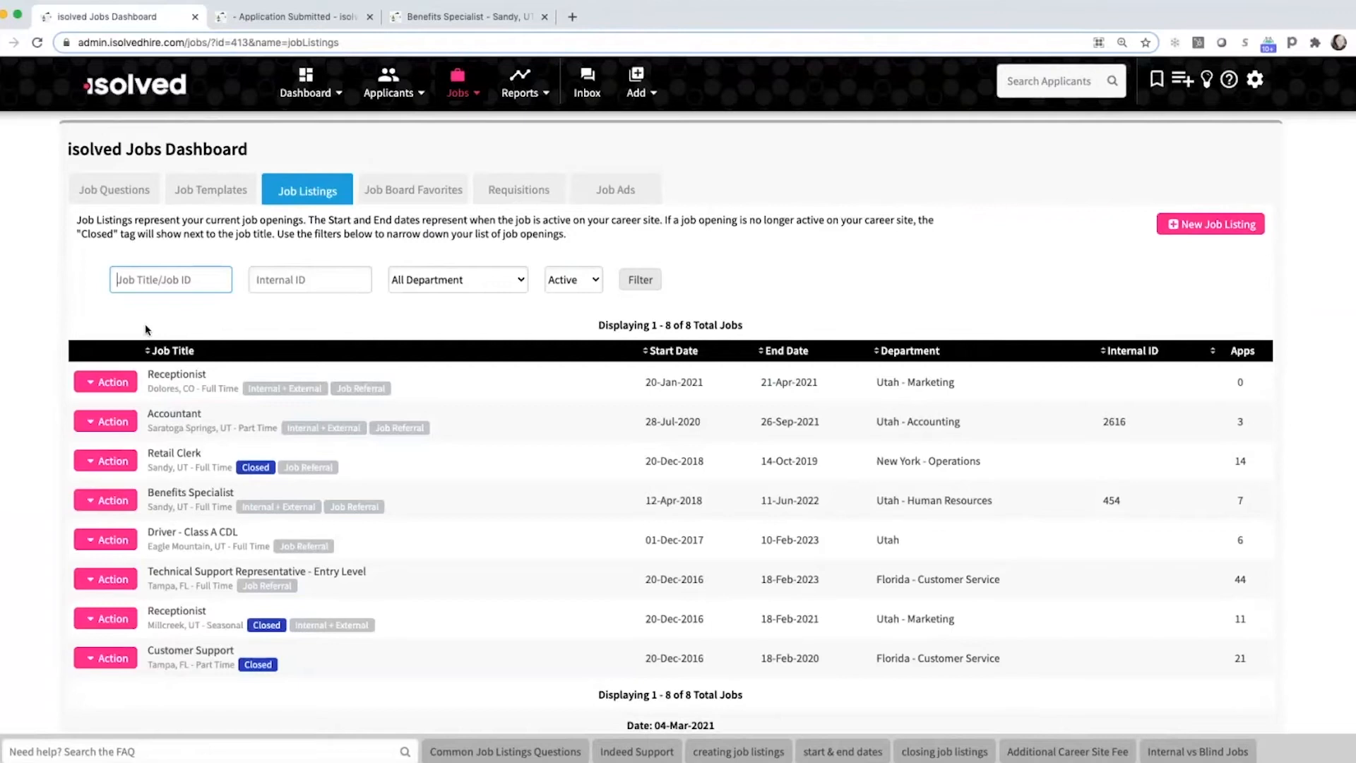
pyautogui.click(111, 385)
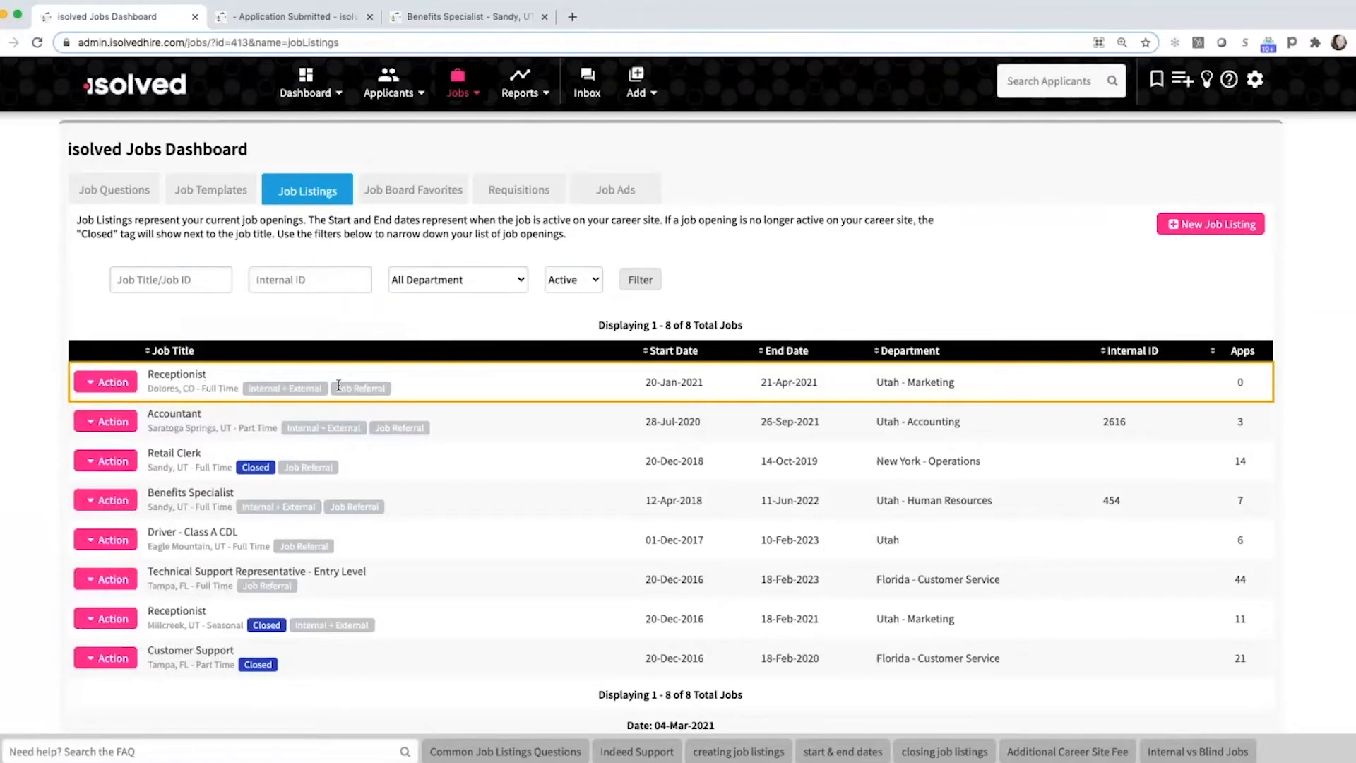
pyautogui.click(101, 384)
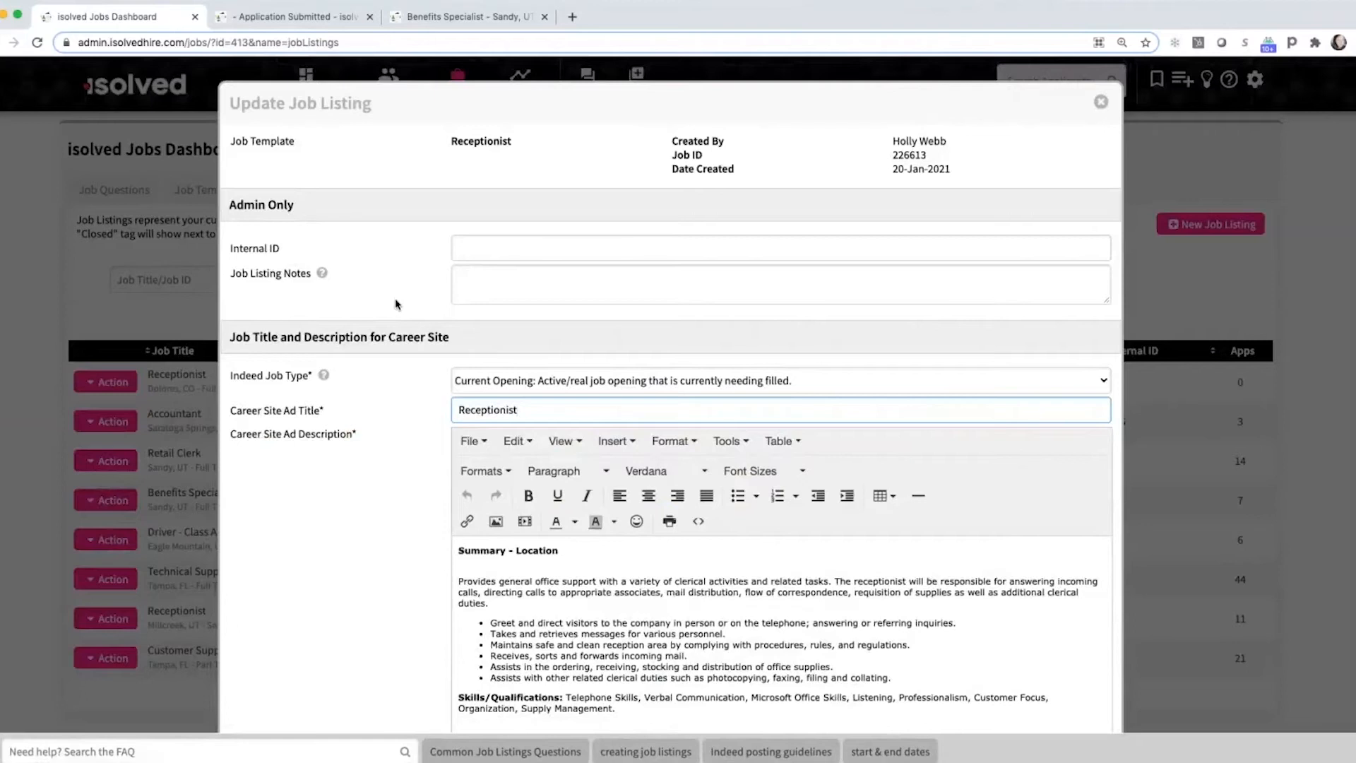
# Examine the Receptionist listing's admin fields, career site ad title and description, including its duties list and Skills/Qualifications section.
pyautogui.scroll(-1, 409, 346)
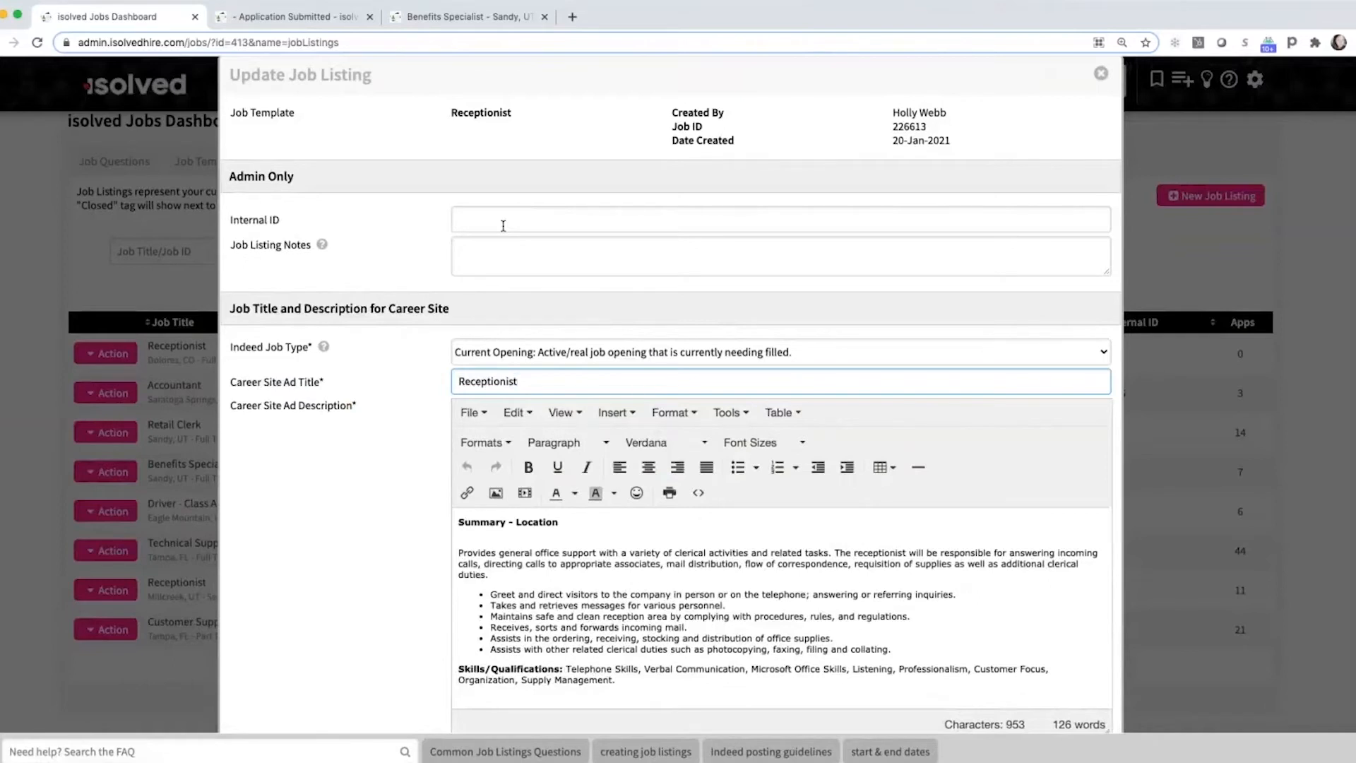
pyautogui.scroll(-3, 446, 286)
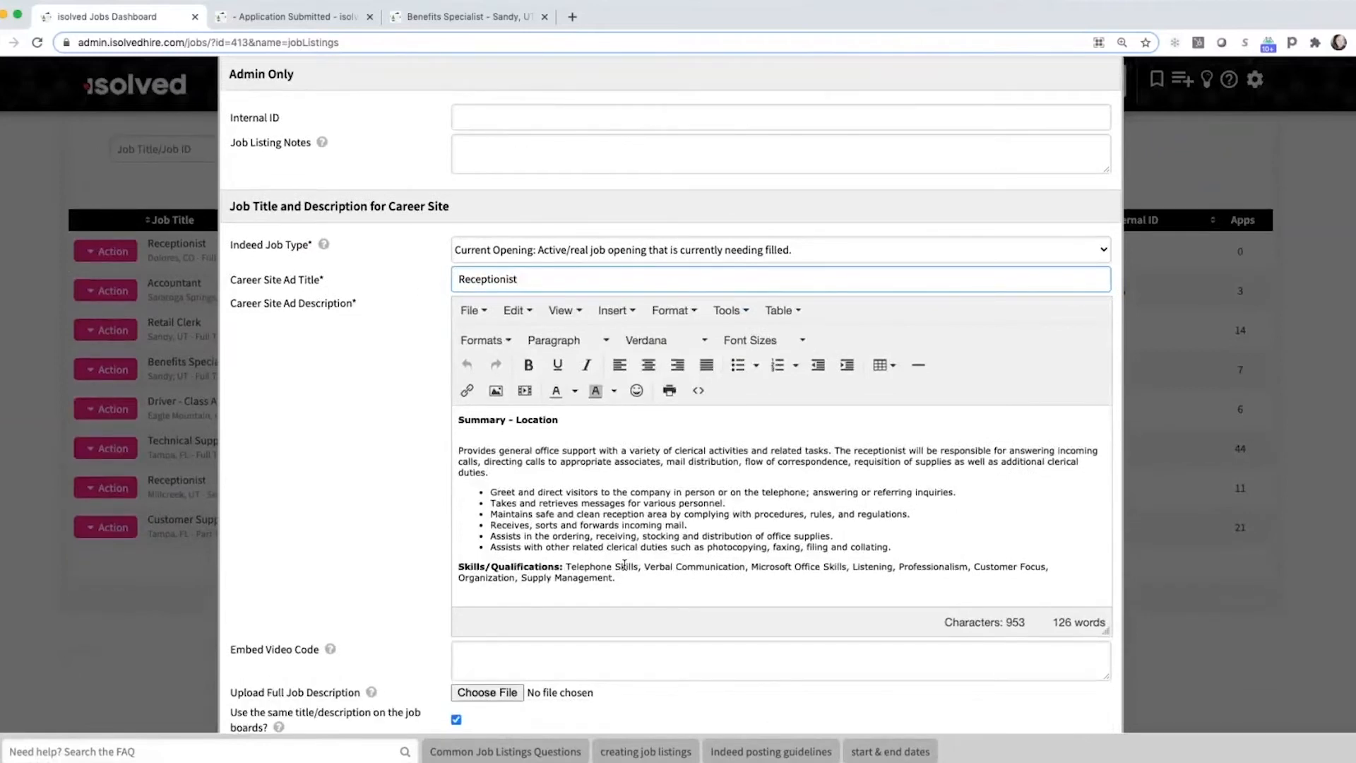
pyautogui.scroll(-1, 625, 488)
pyautogui.scroll(-1, 625, 487)
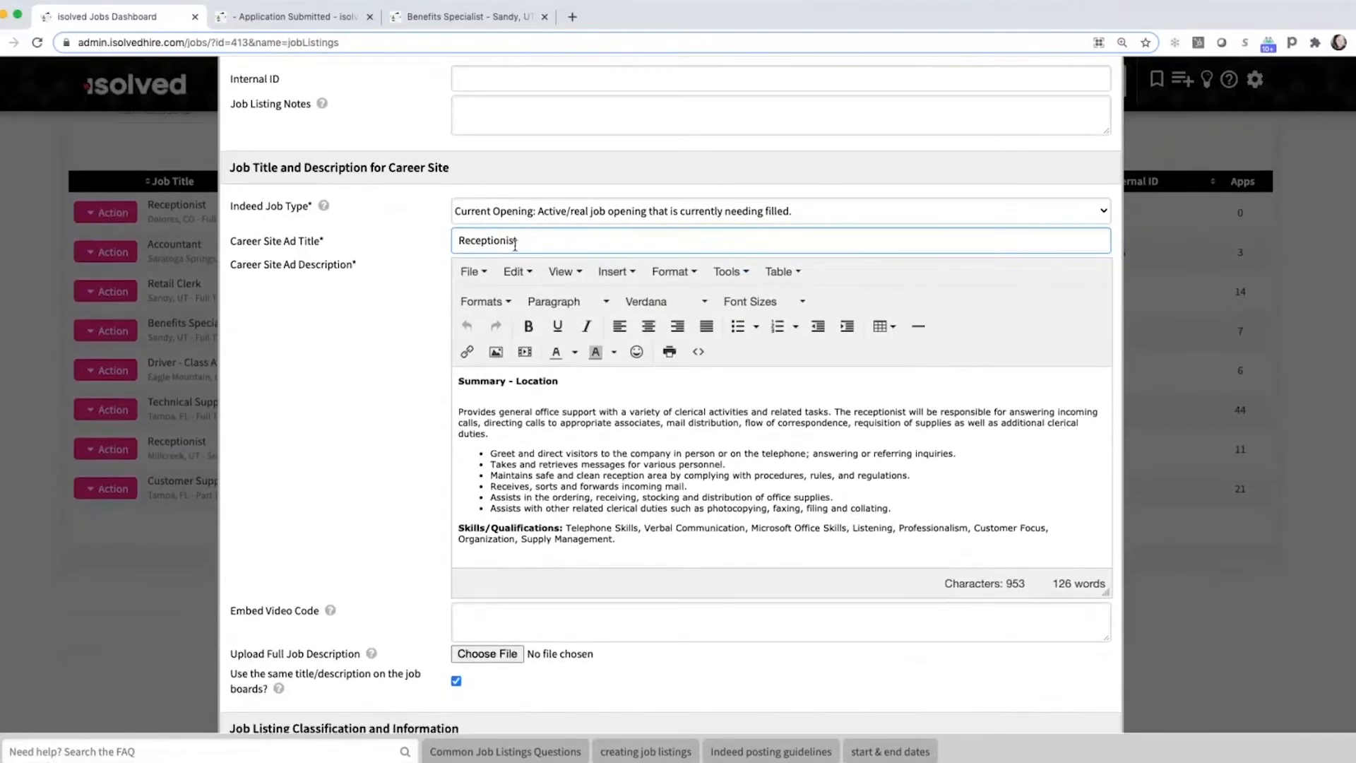
pyautogui.moveTo(459, 381); pyautogui.dragTo(669, 553)
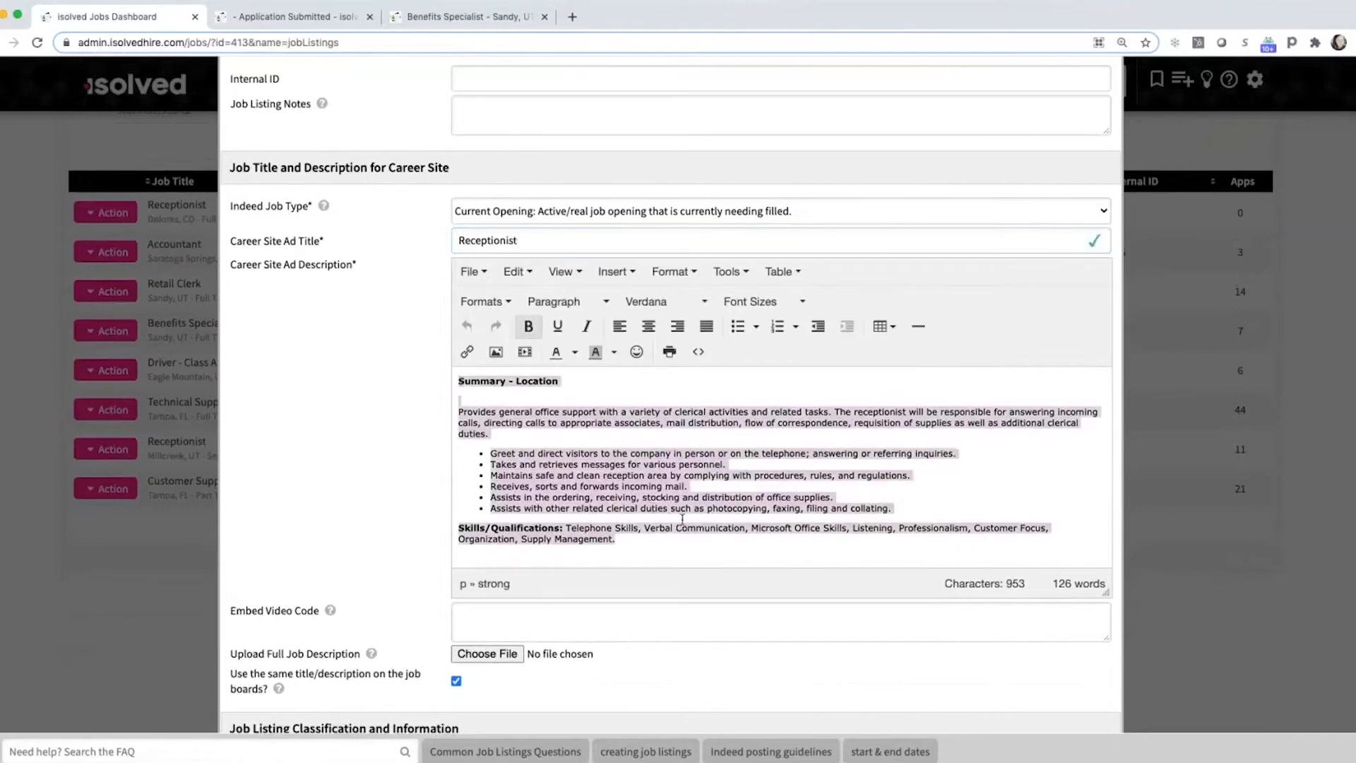
pyautogui.click(682, 517)
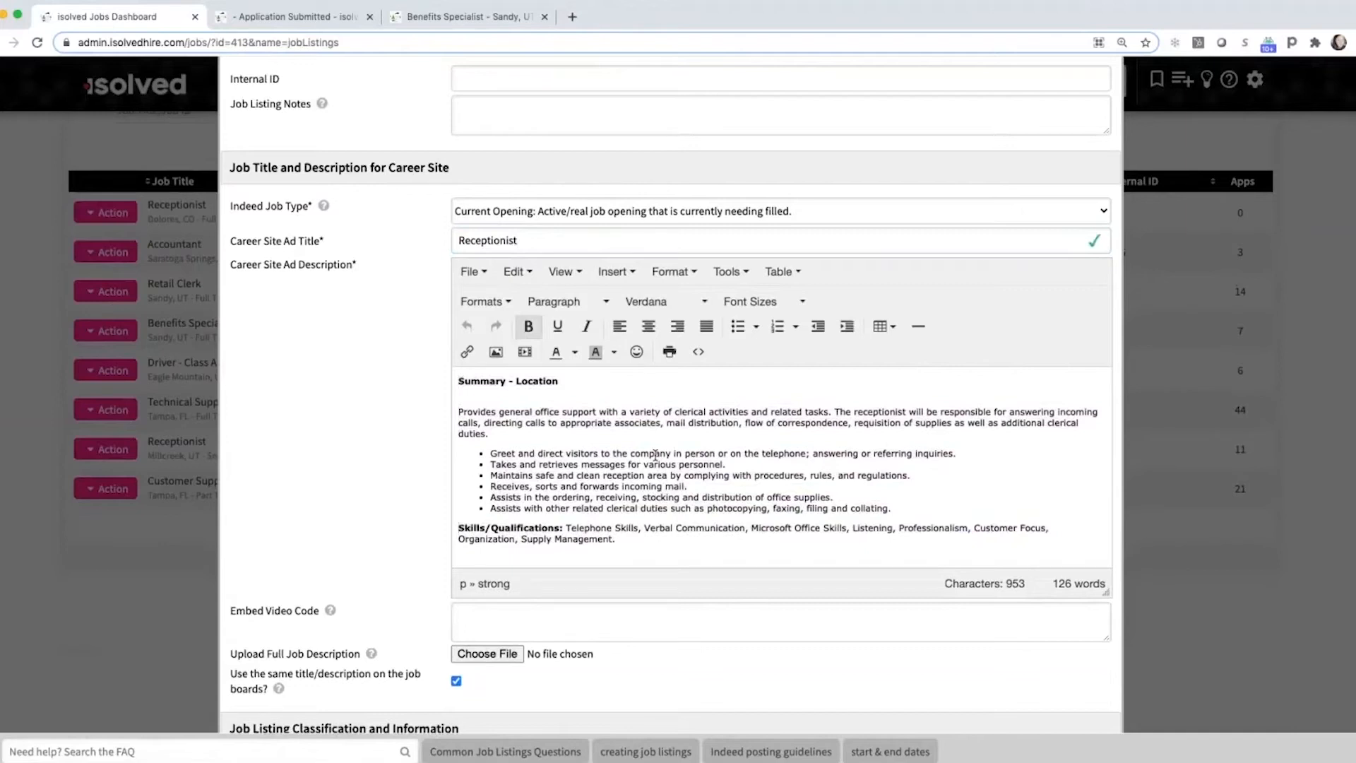
pyautogui.moveTo(892, 509); pyautogui.dragTo(495, 455)
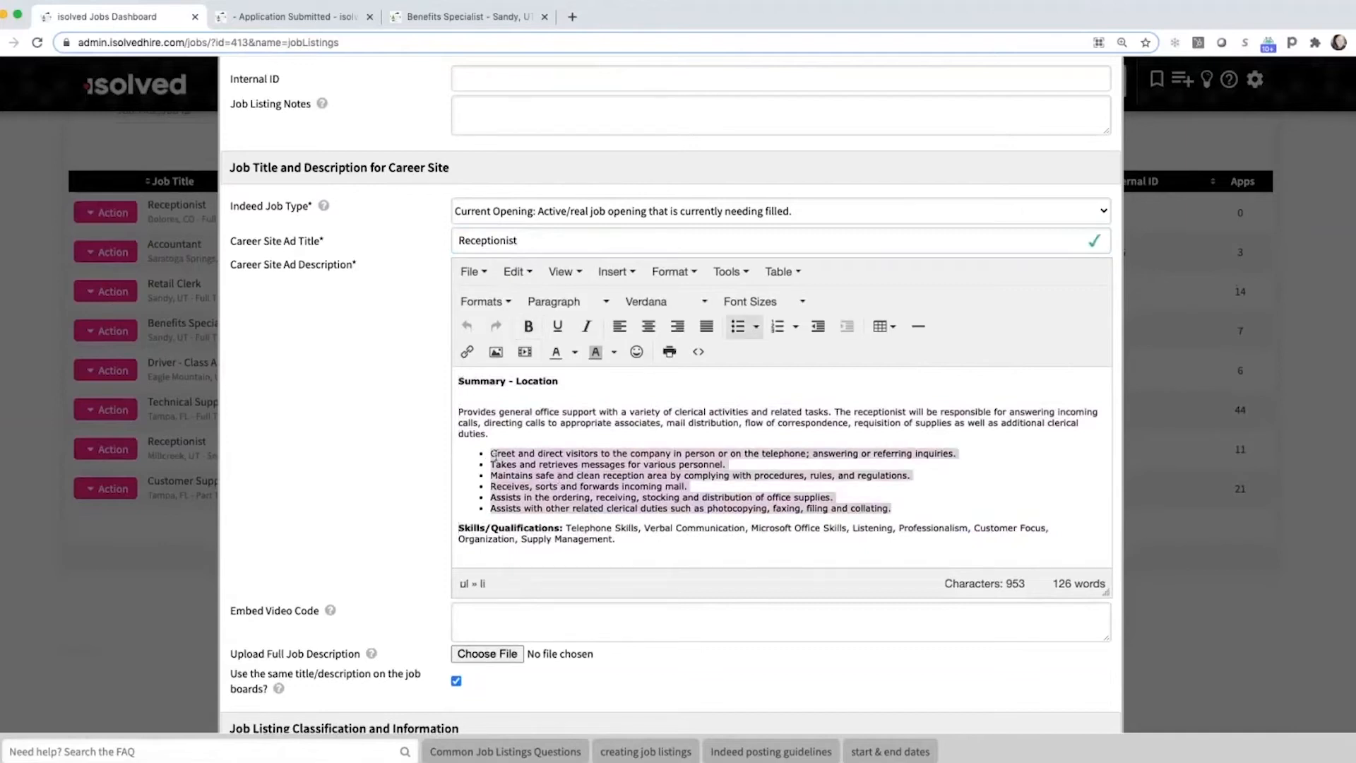
pyautogui.click(541, 431)
pyautogui.moveTo(614, 528); pyautogui.dragTo(550, 529)
pyautogui.click(640, 530)
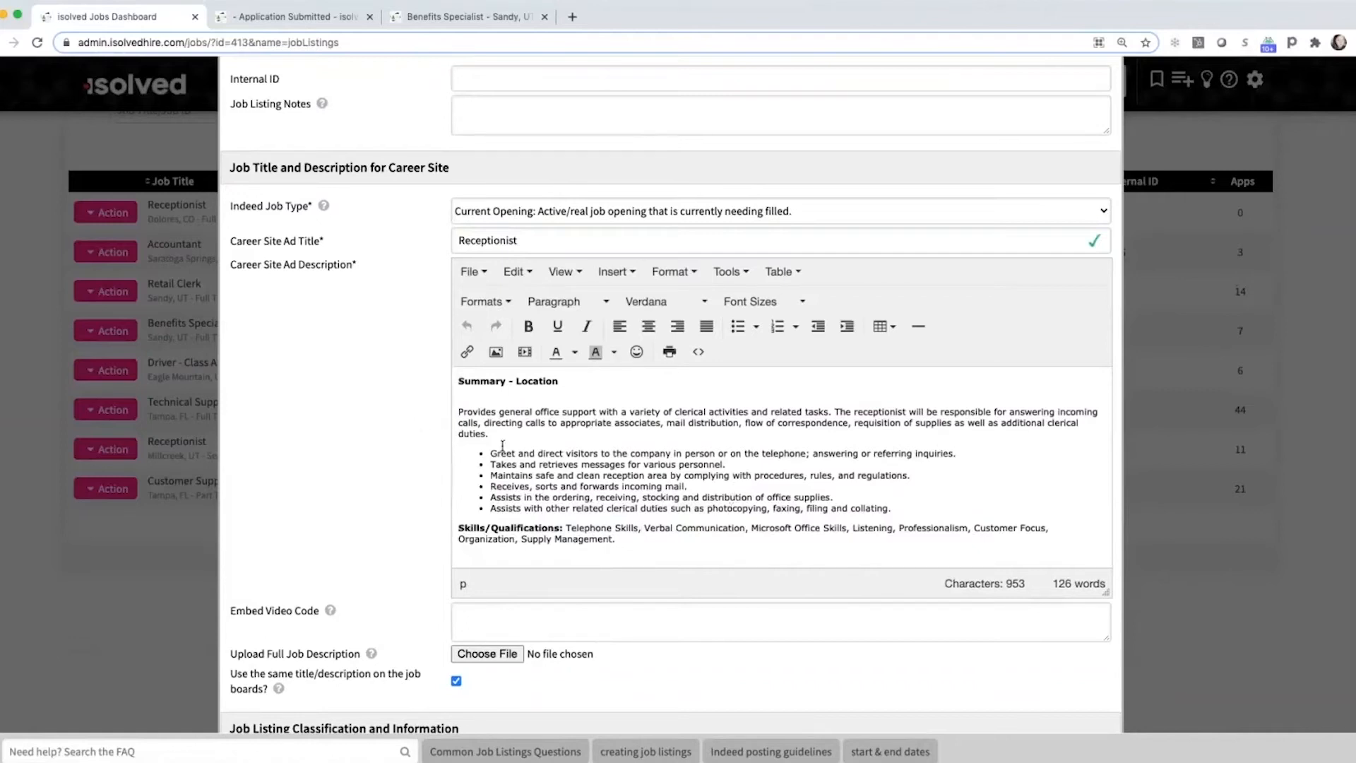
# Review the listing's start and end dates, the end month options, and the pay rate and benefits fields.
pyautogui.scroll(-3, 413, 429)
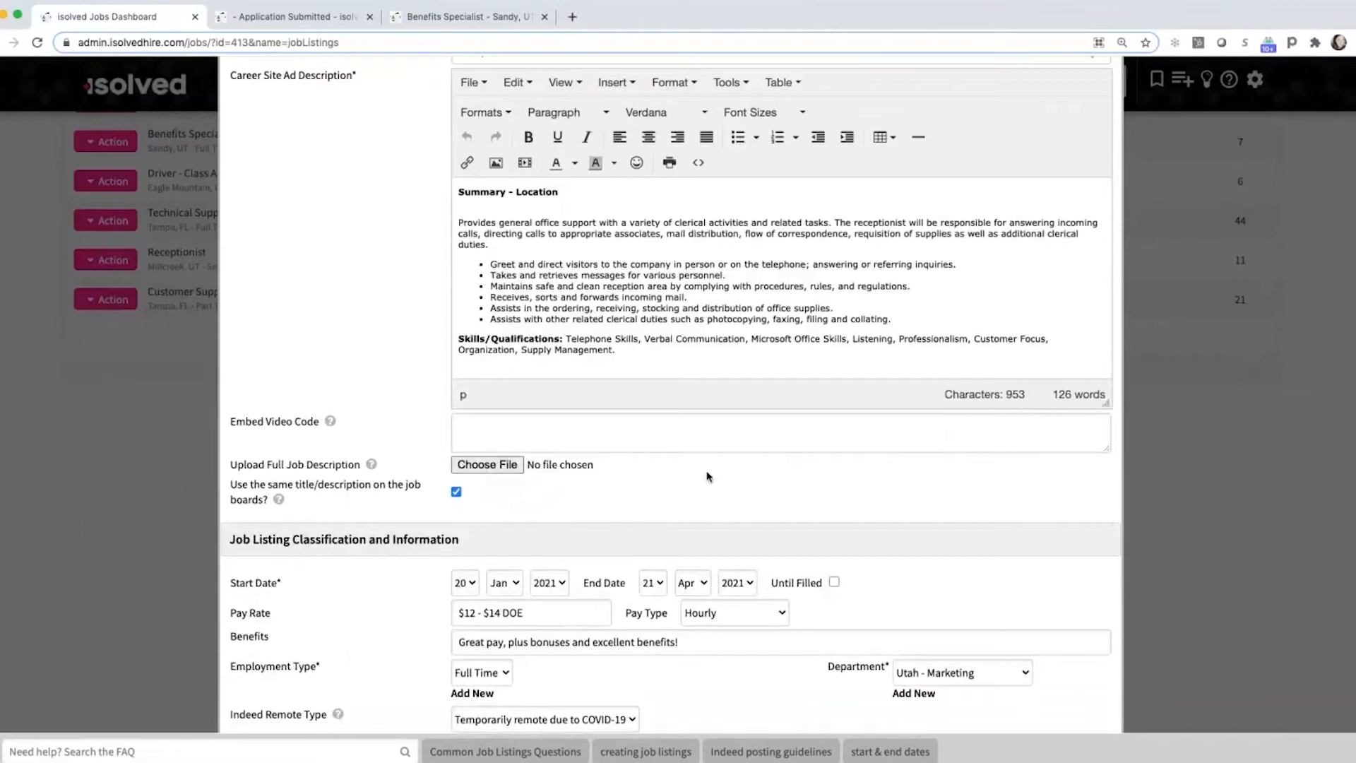
pyautogui.scroll(-3, 708, 477)
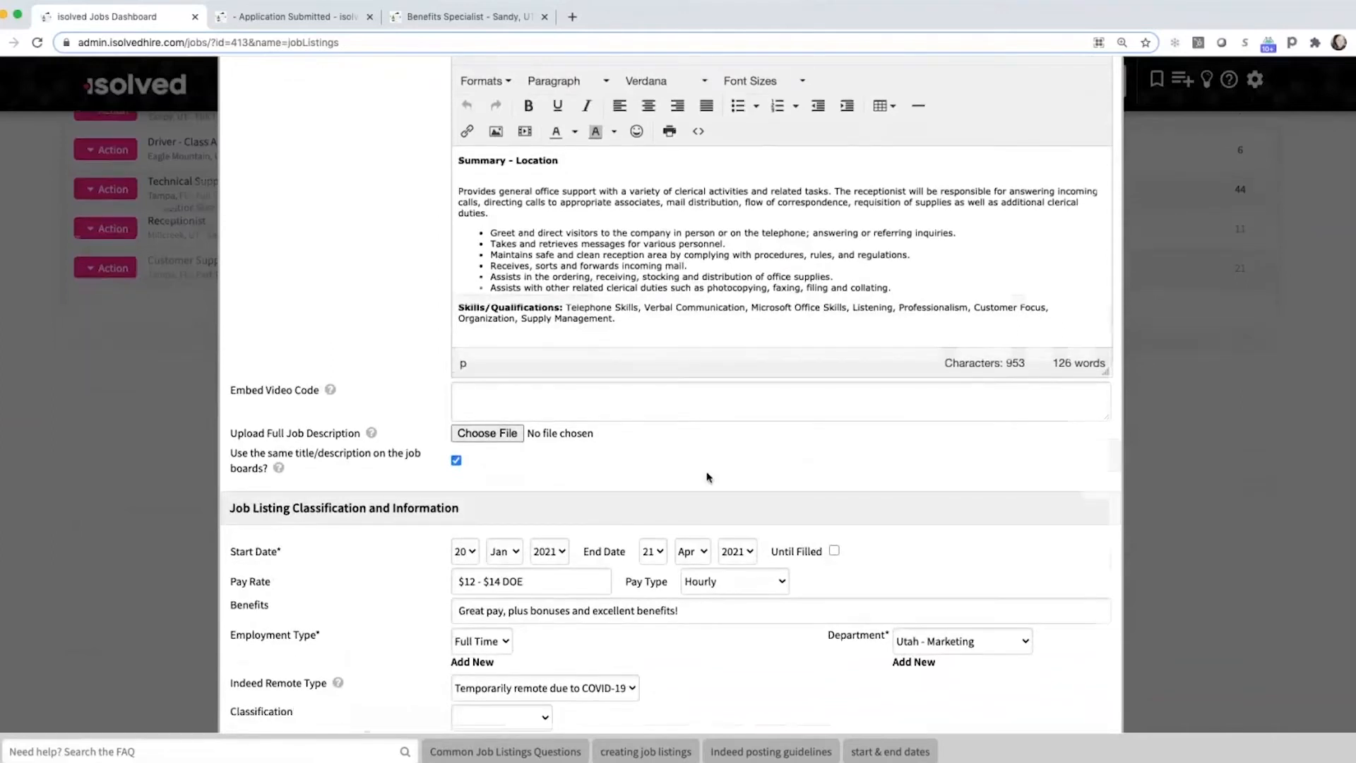
pyautogui.scroll(-2, 763, 478)
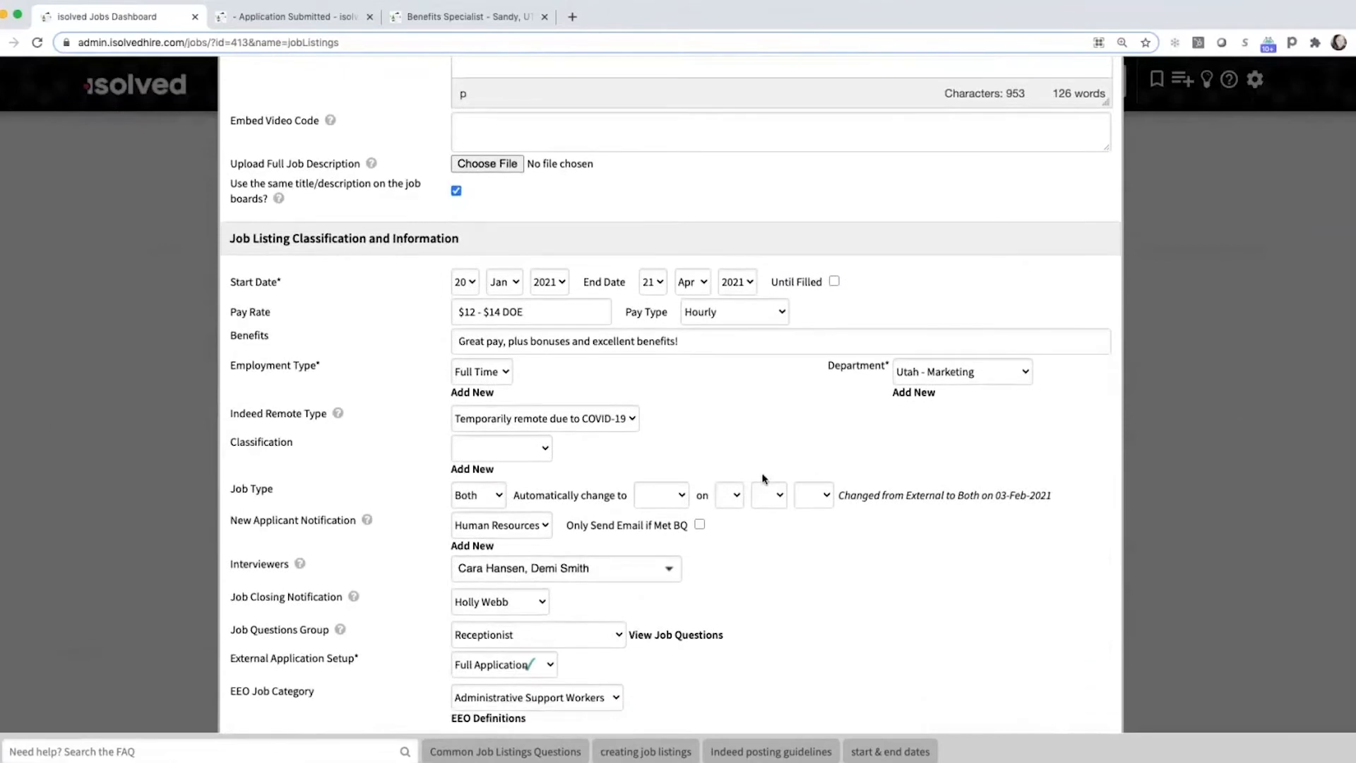
pyautogui.scroll(-1, 767, 478)
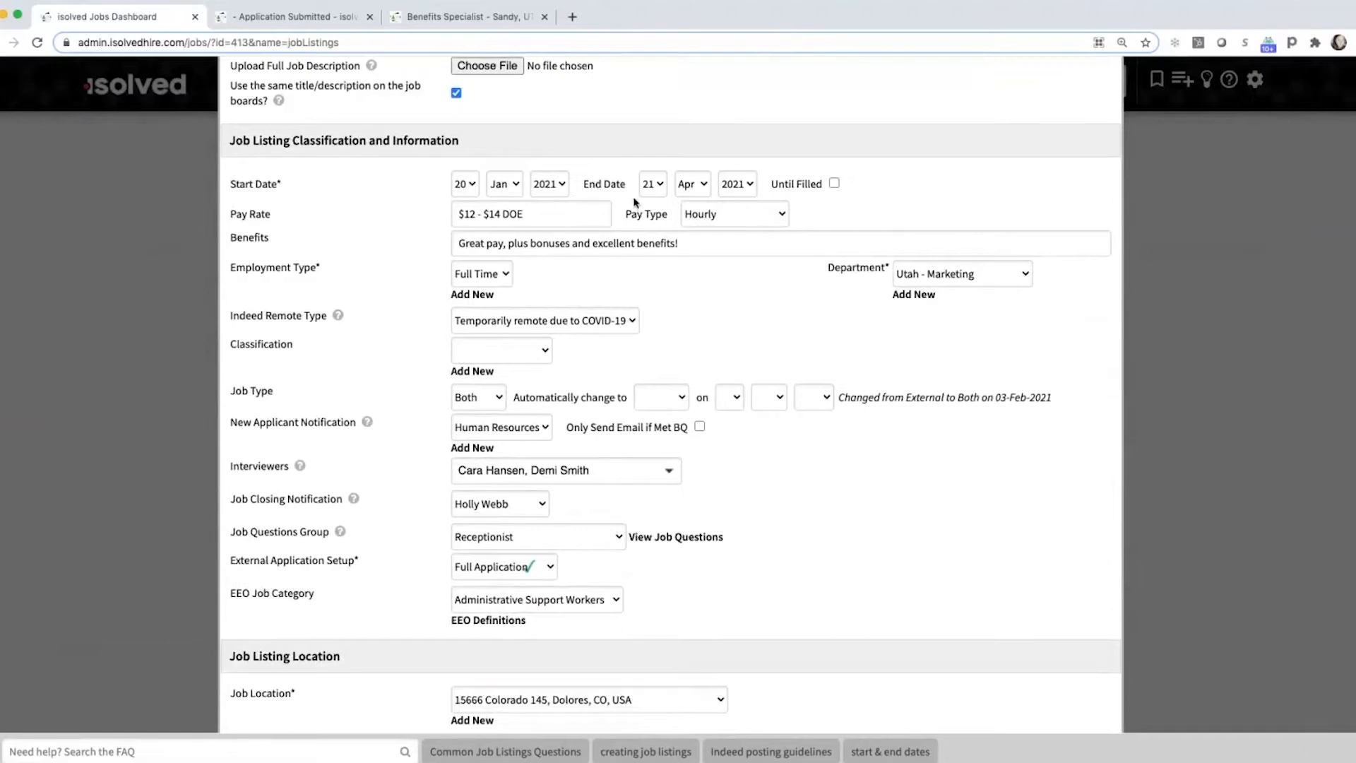
pyautogui.click(697, 186)
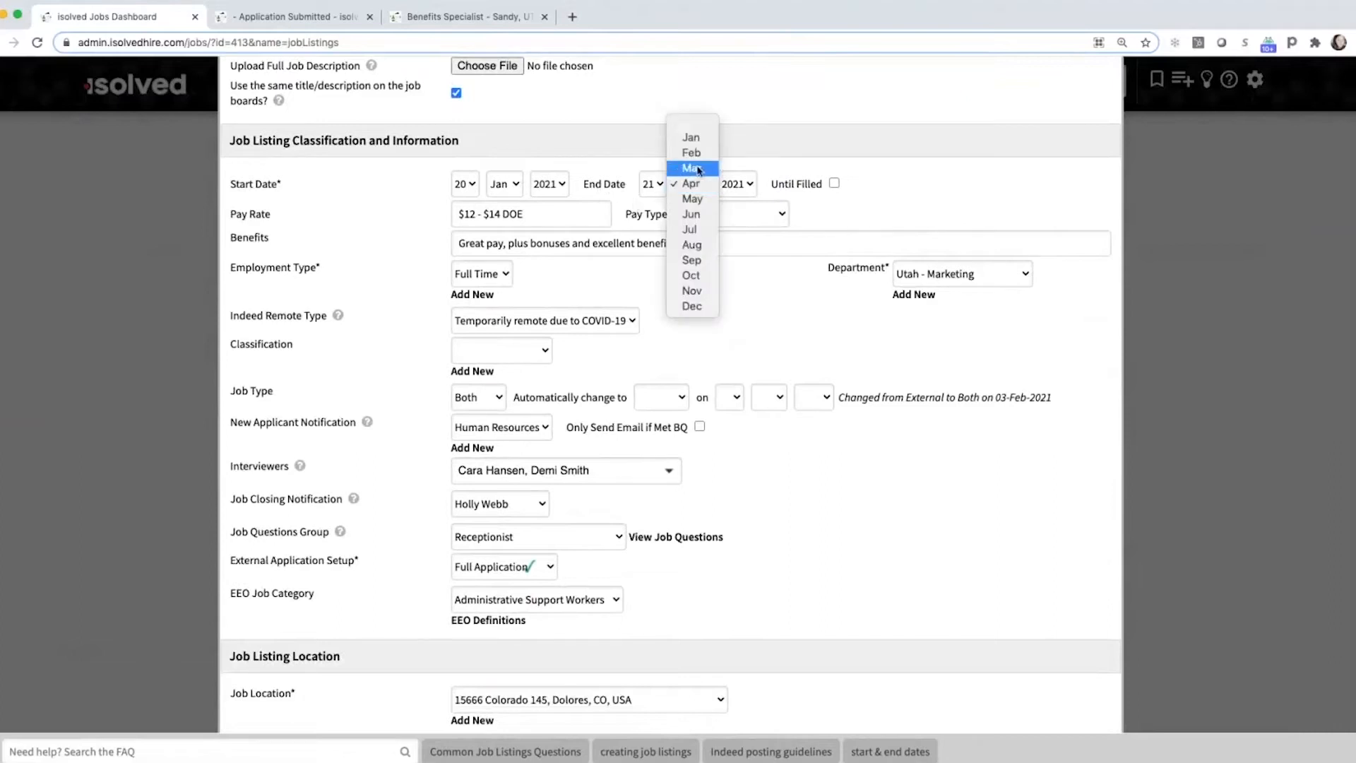
pyautogui.click(872, 206)
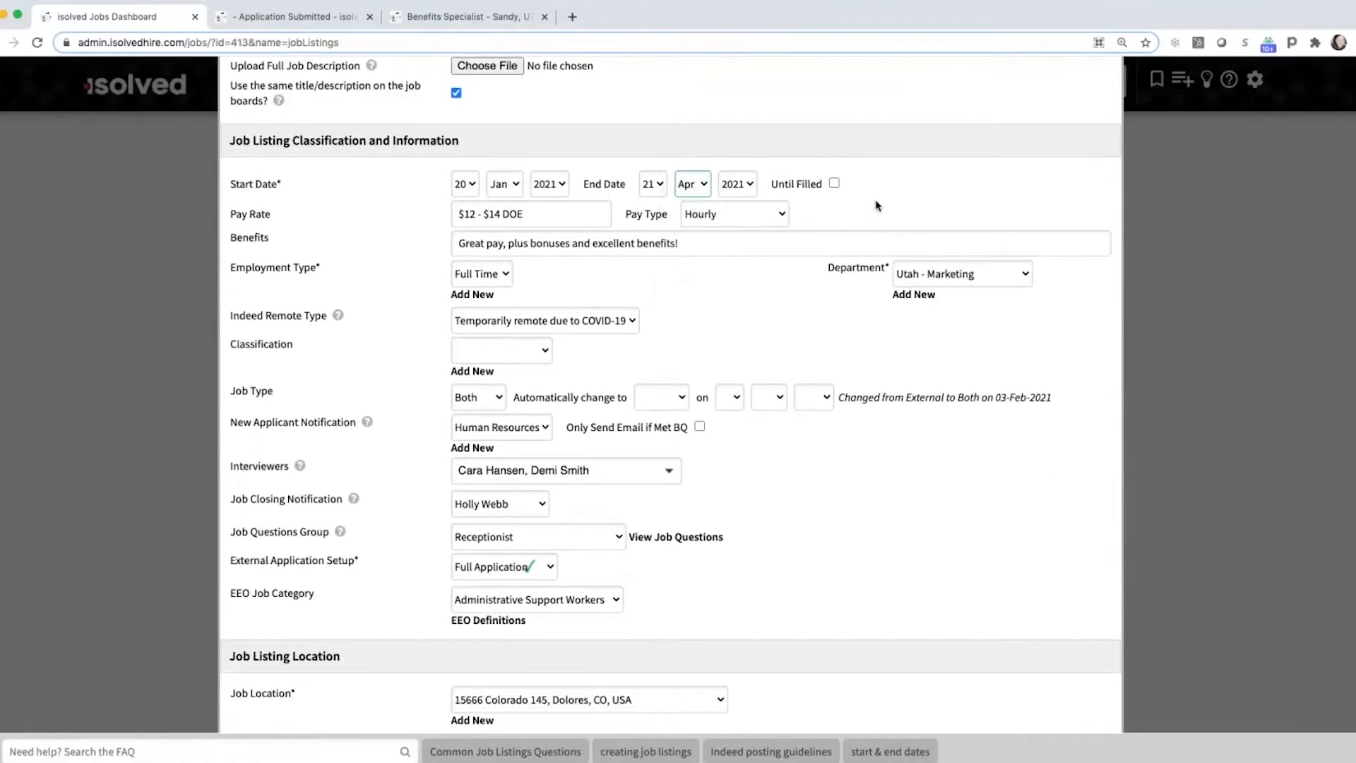
pyautogui.scroll(-1, 423, 231)
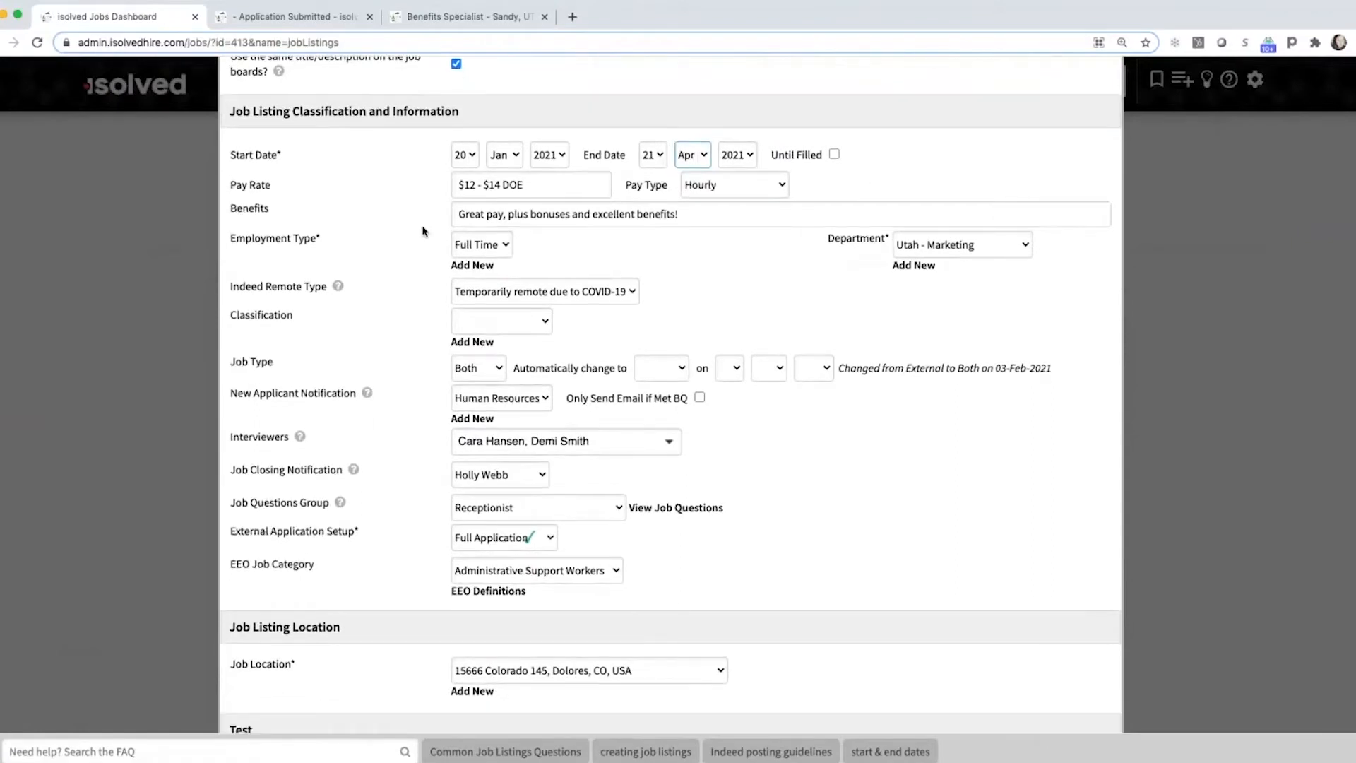
pyautogui.click(521, 185)
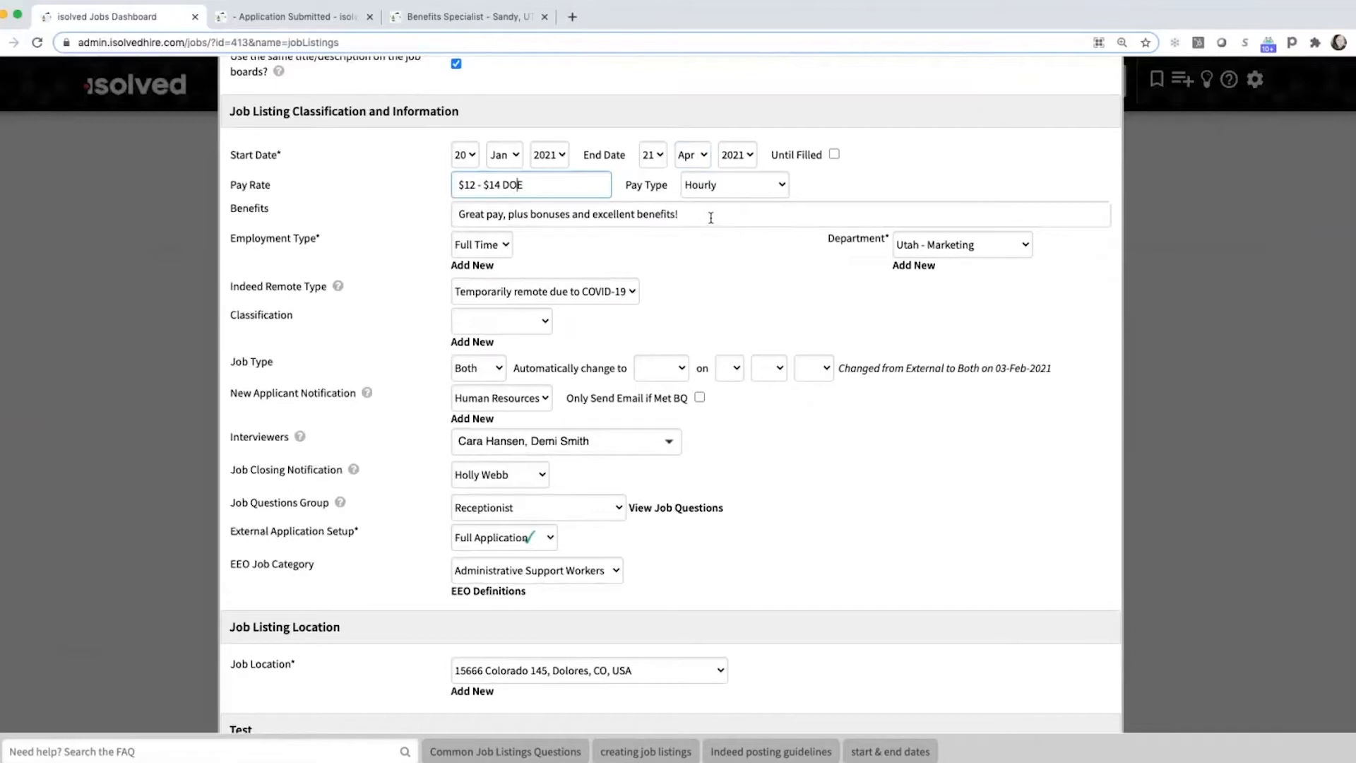
pyautogui.click(721, 249)
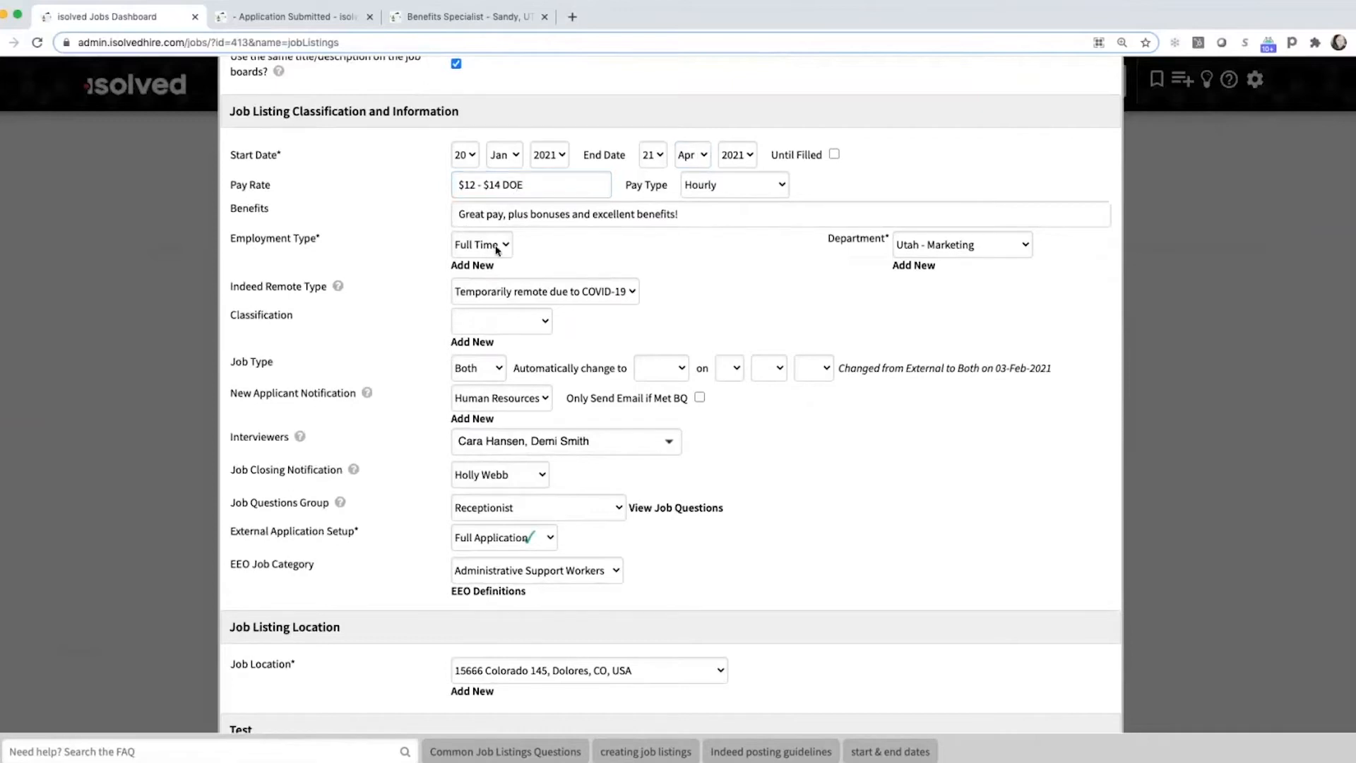
# View the employment type and department choices available for the Receptionist listing.
pyautogui.click(497, 247)
pyautogui.click(959, 245)
pyautogui.click(959, 245)
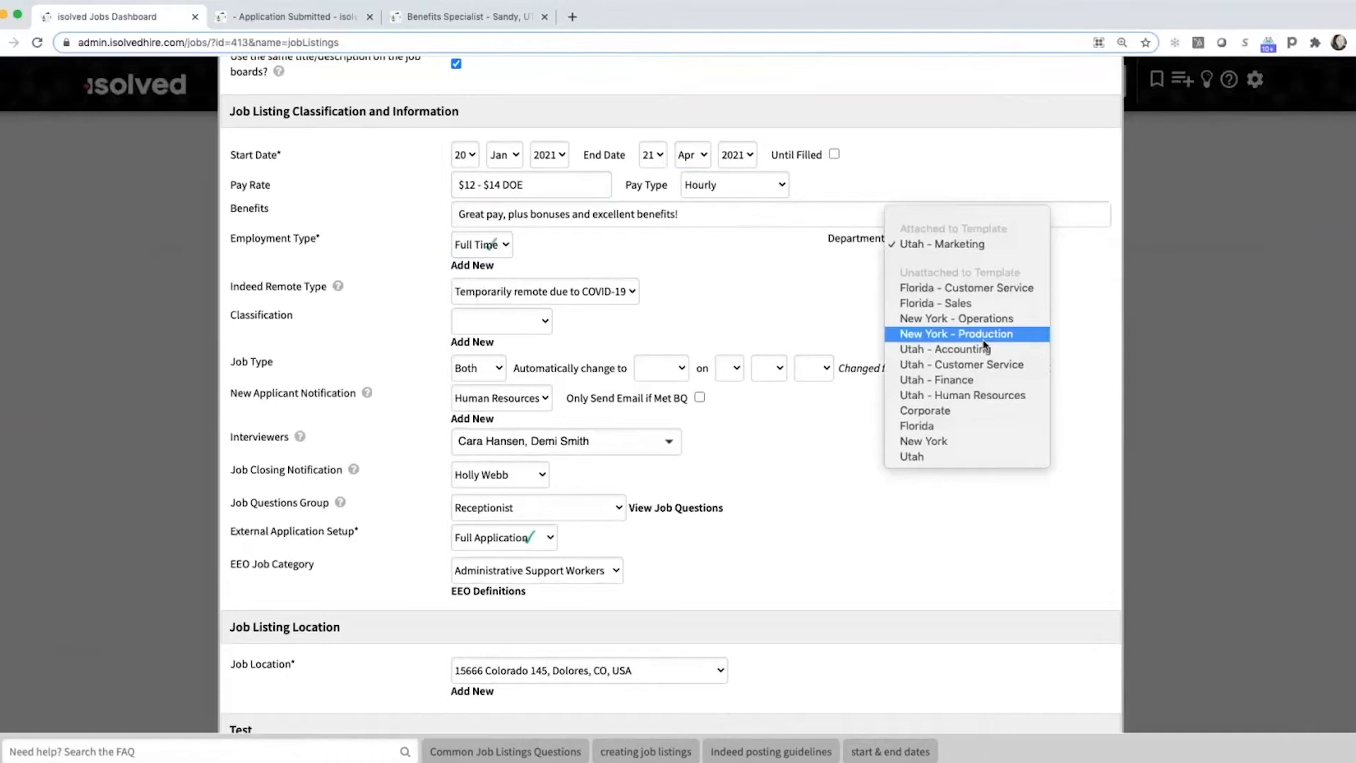
pyautogui.click(825, 313)
pyautogui.scroll(-1, 826, 304)
pyautogui.scroll(-1, 826, 303)
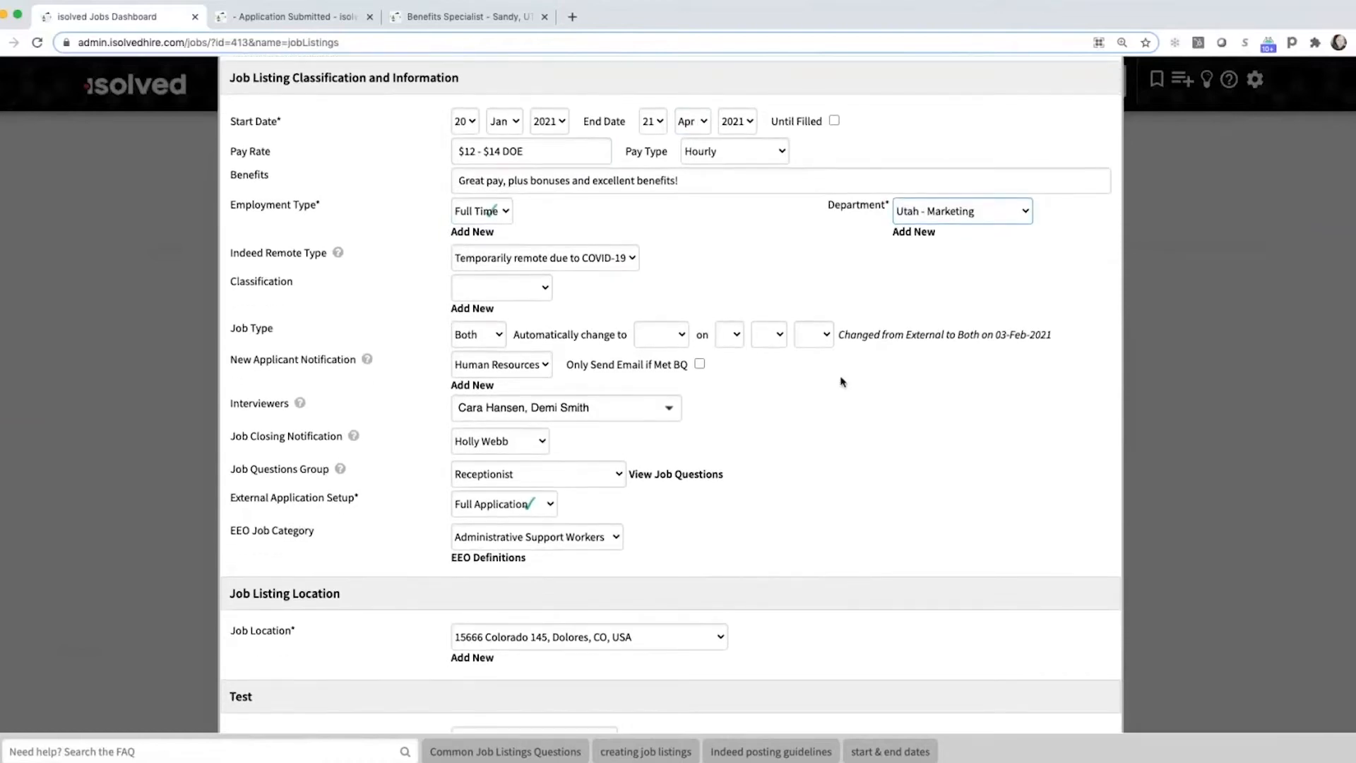
# View the Indeed remote type, job type and new applicant notification choices without changing them.
pyautogui.click(529, 260)
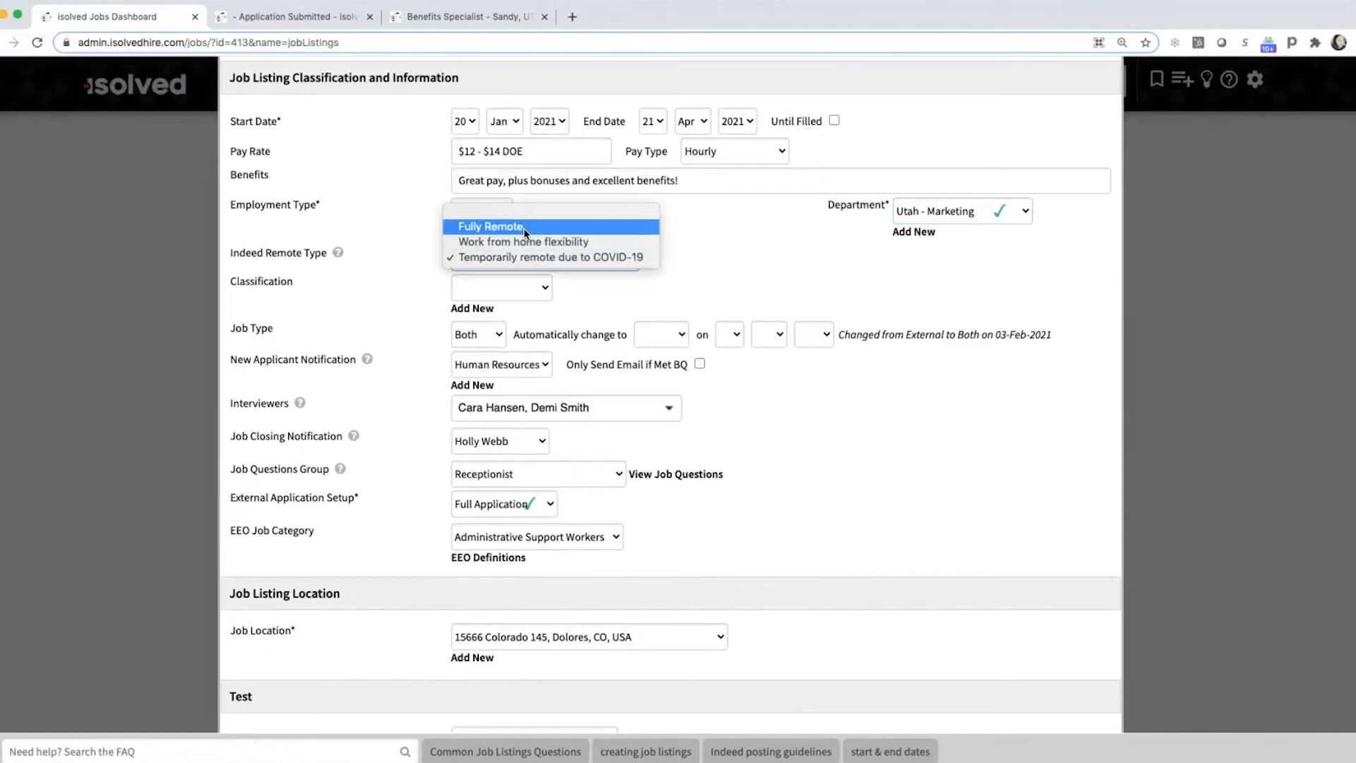
pyautogui.click(389, 279)
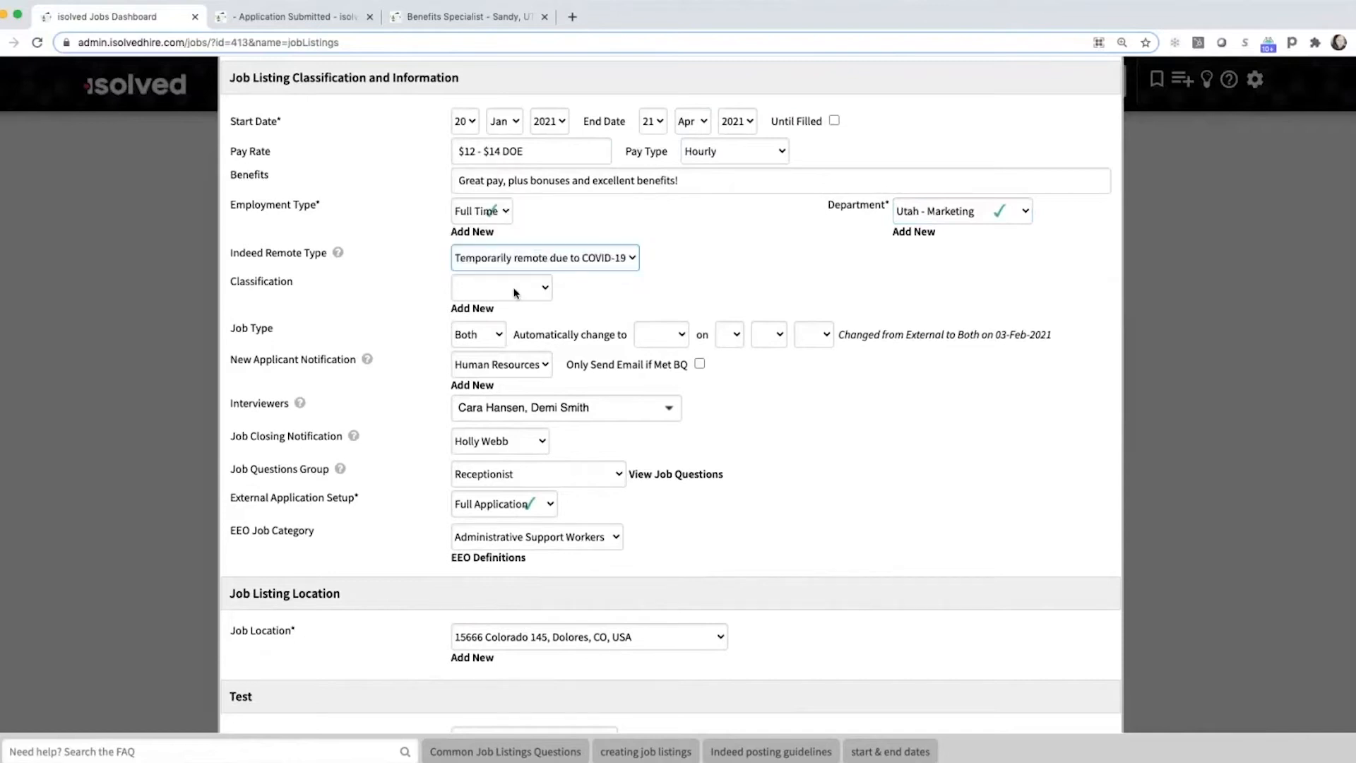
pyautogui.click(475, 341)
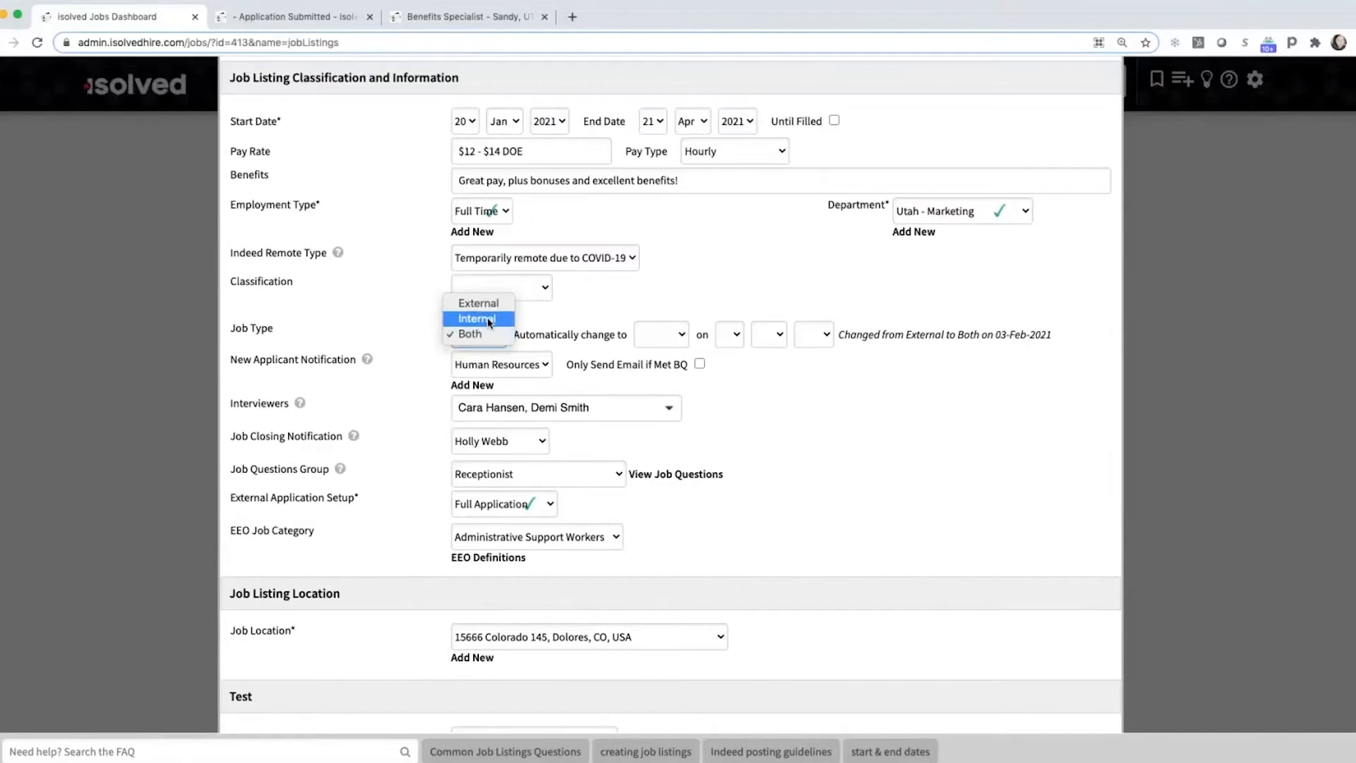
pyautogui.click(400, 346)
pyautogui.scroll(-1, 438, 381)
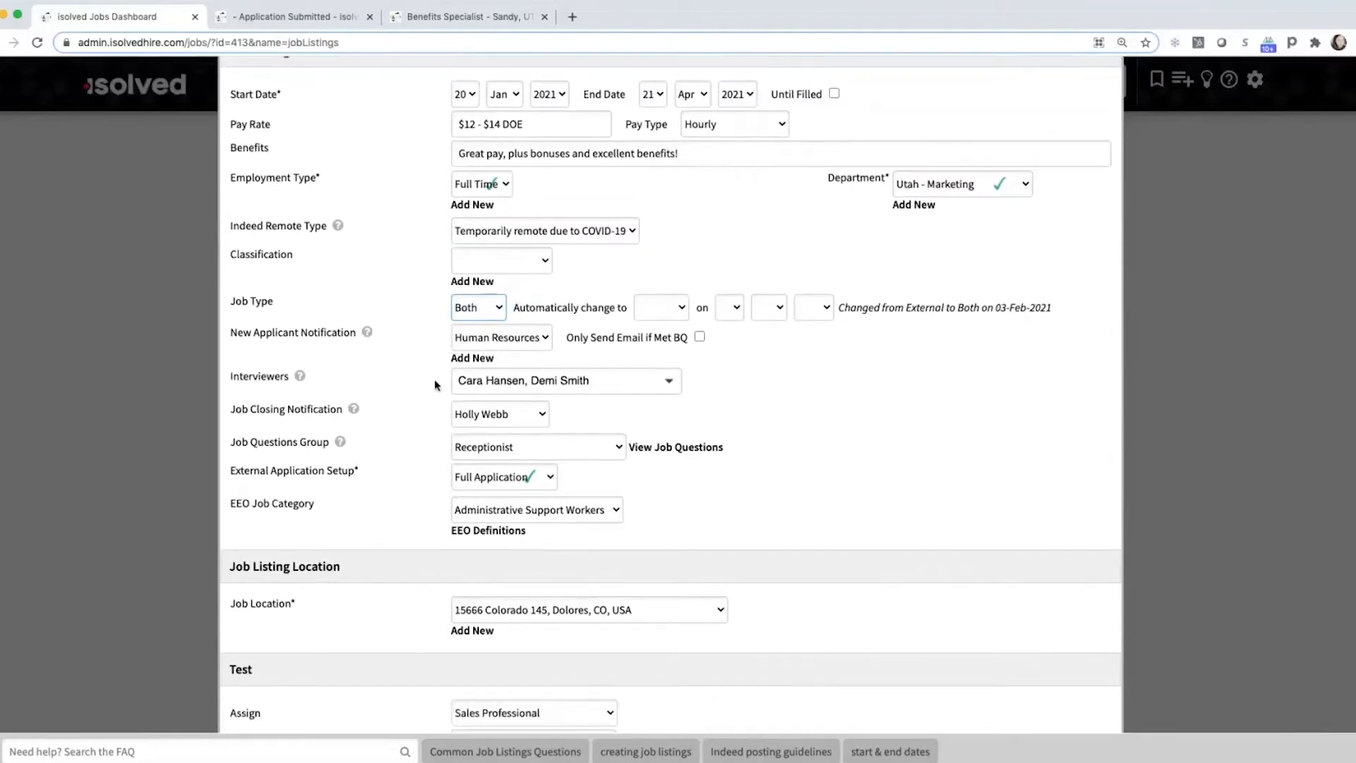
pyautogui.click(521, 322)
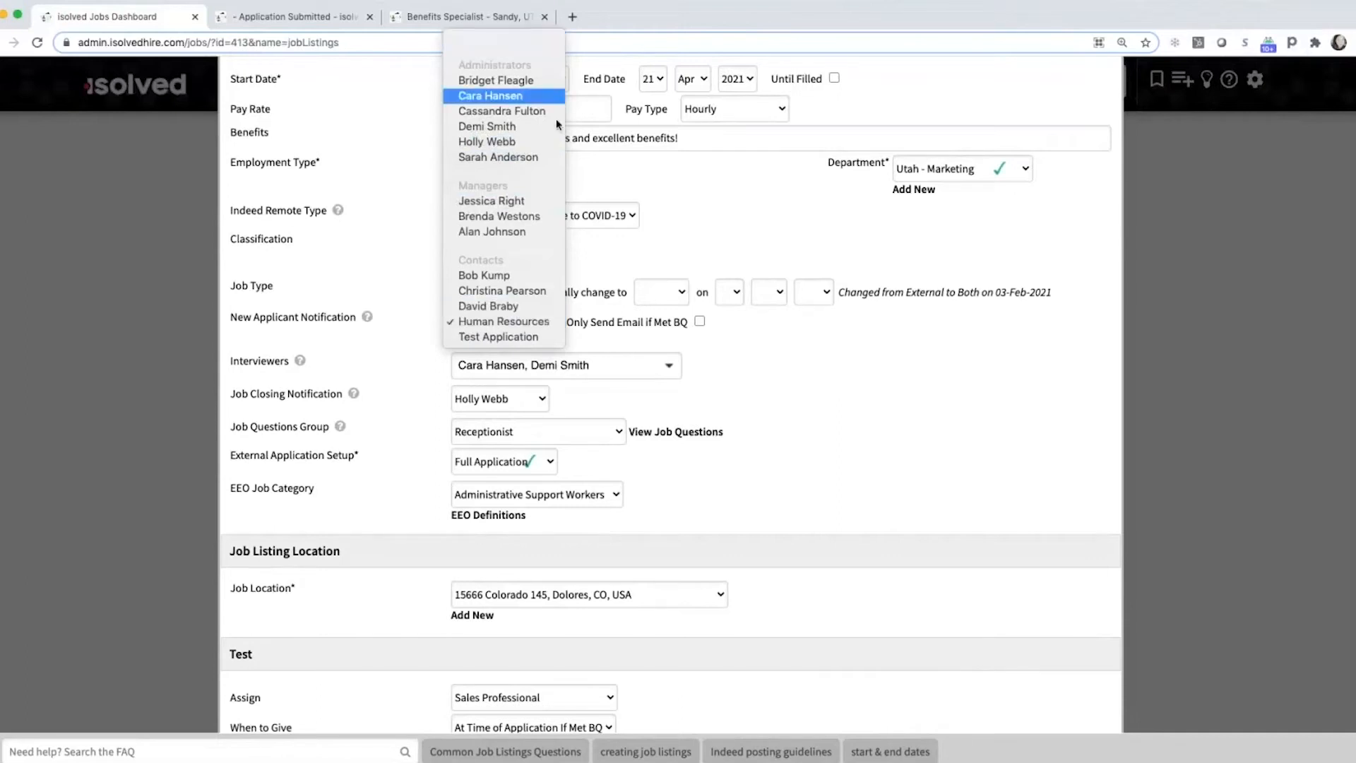
pyautogui.click(787, 358)
# View the saved addresses available as the listing's job location.
pyautogui.scroll(-1, 787, 357)
pyautogui.scroll(-4, 788, 361)
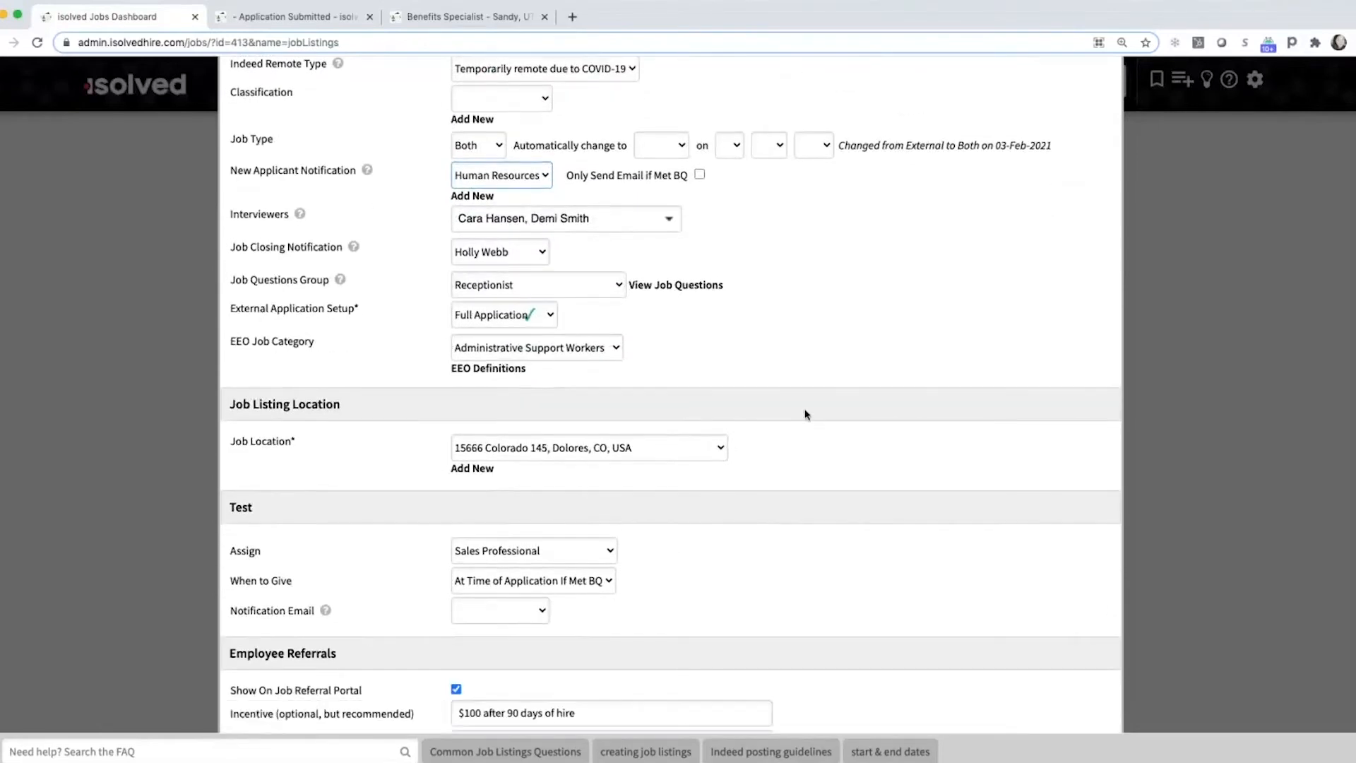
pyautogui.click(602, 451)
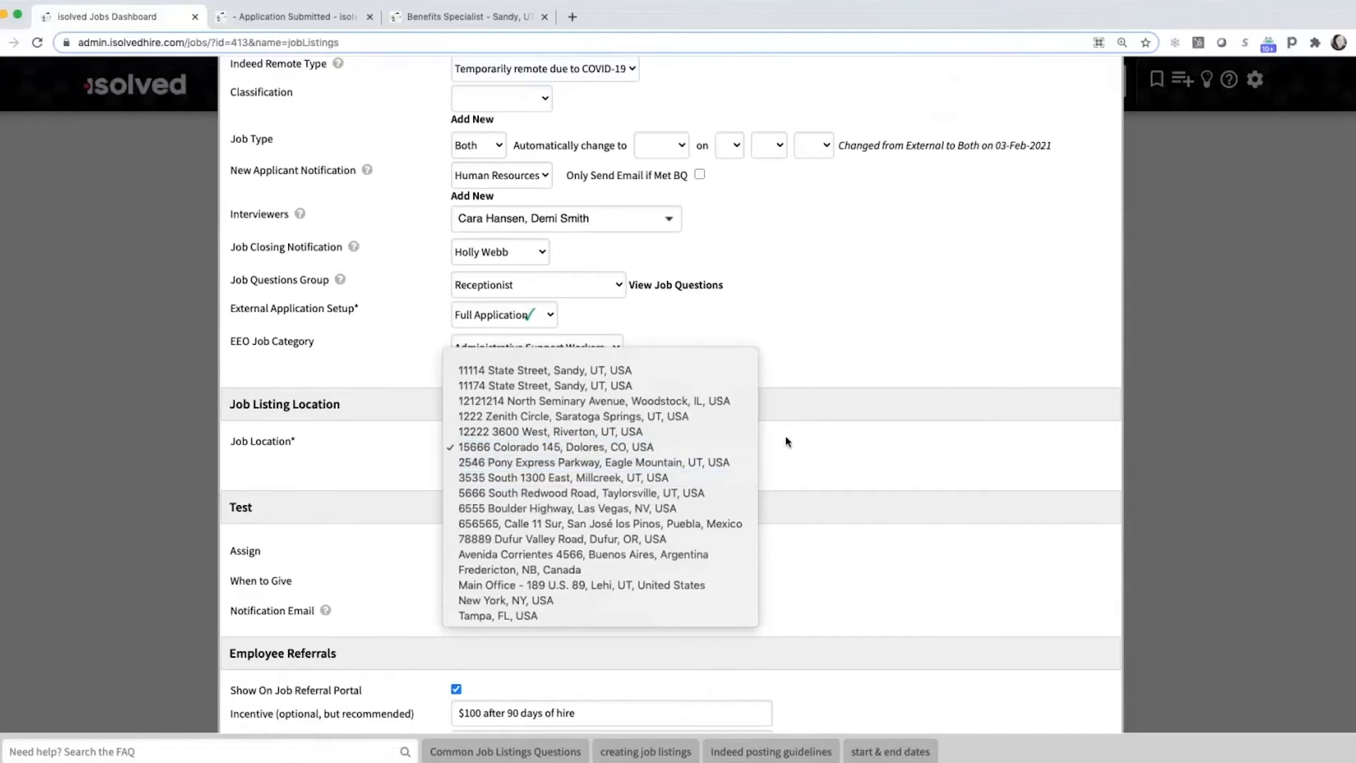
pyautogui.click(836, 440)
# Try adding a new job location by looking up 656565, and discard the entry.
pyautogui.click(478, 470)
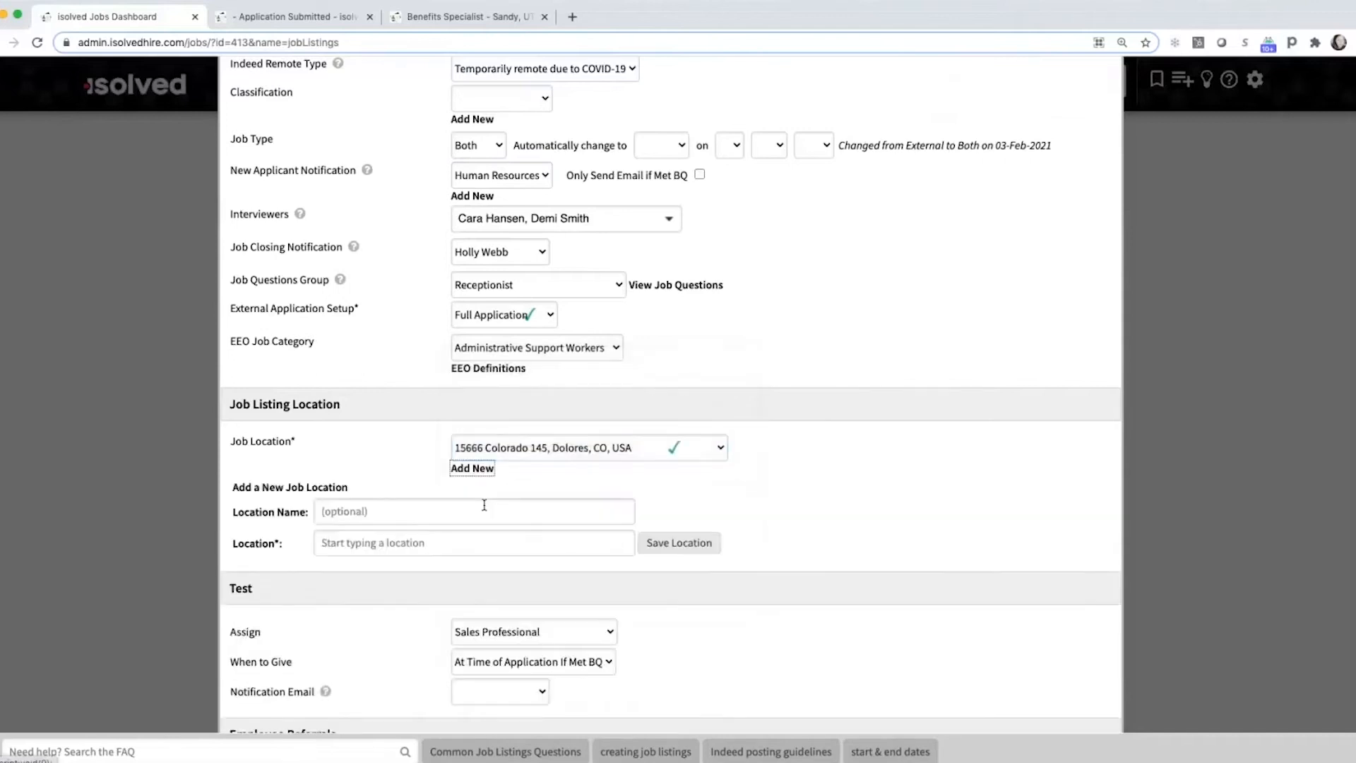
pyautogui.click(430, 541)
pyautogui.write('656565')
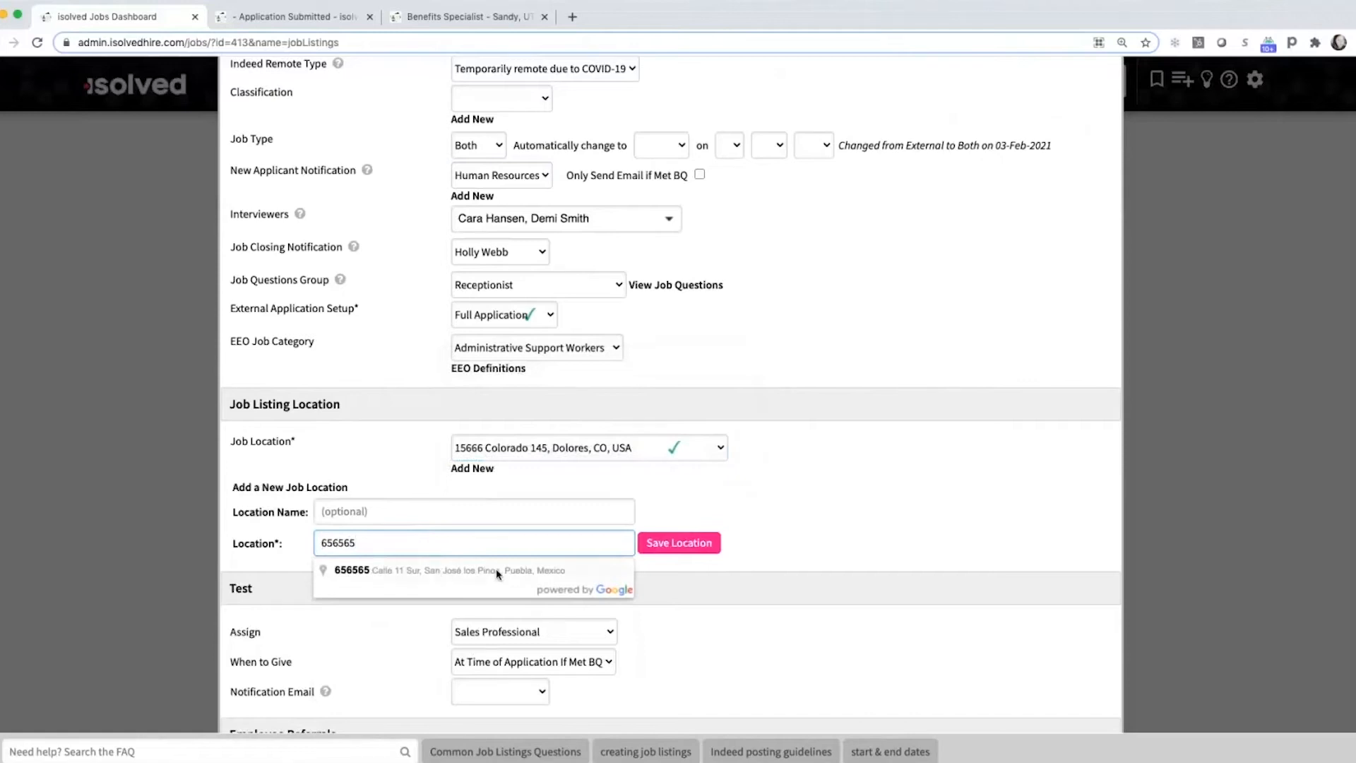
pyautogui.moveTo(378, 542); pyautogui.dragTo(234, 543)
pyautogui.press('BackSpace')
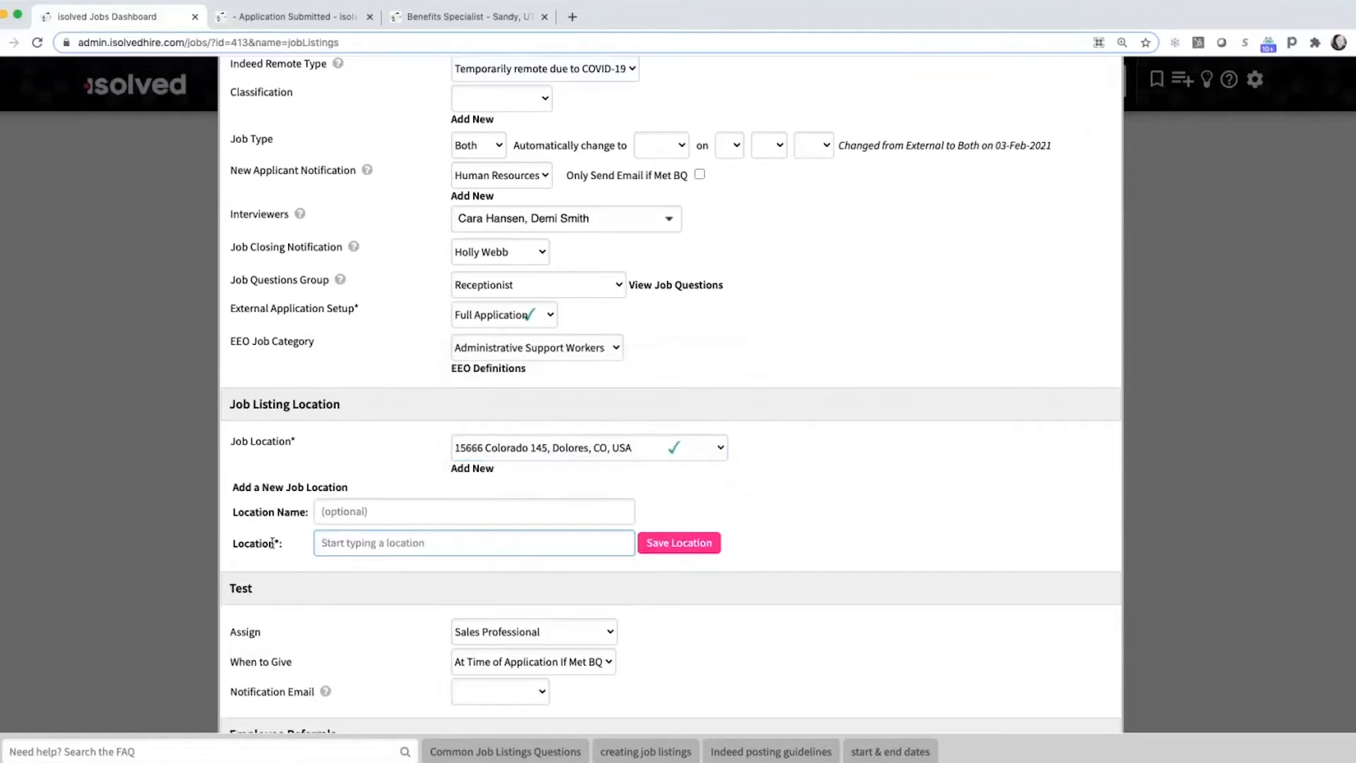
pyautogui.click(477, 469)
# Check the listing's employee referral incentive, and save the listing together with an update of its job board ad.
pyautogui.scroll(-3, 734, 502)
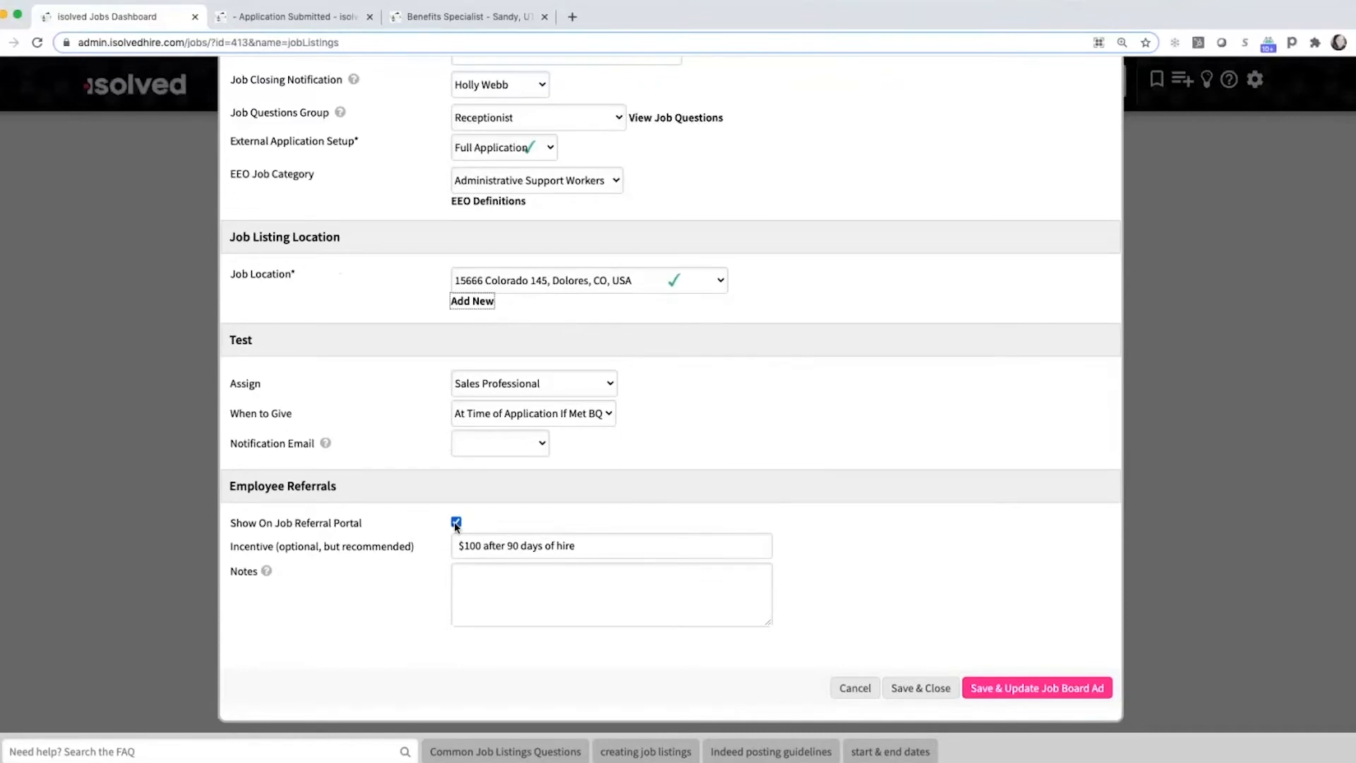
pyautogui.click(592, 548)
pyautogui.press('super+a')
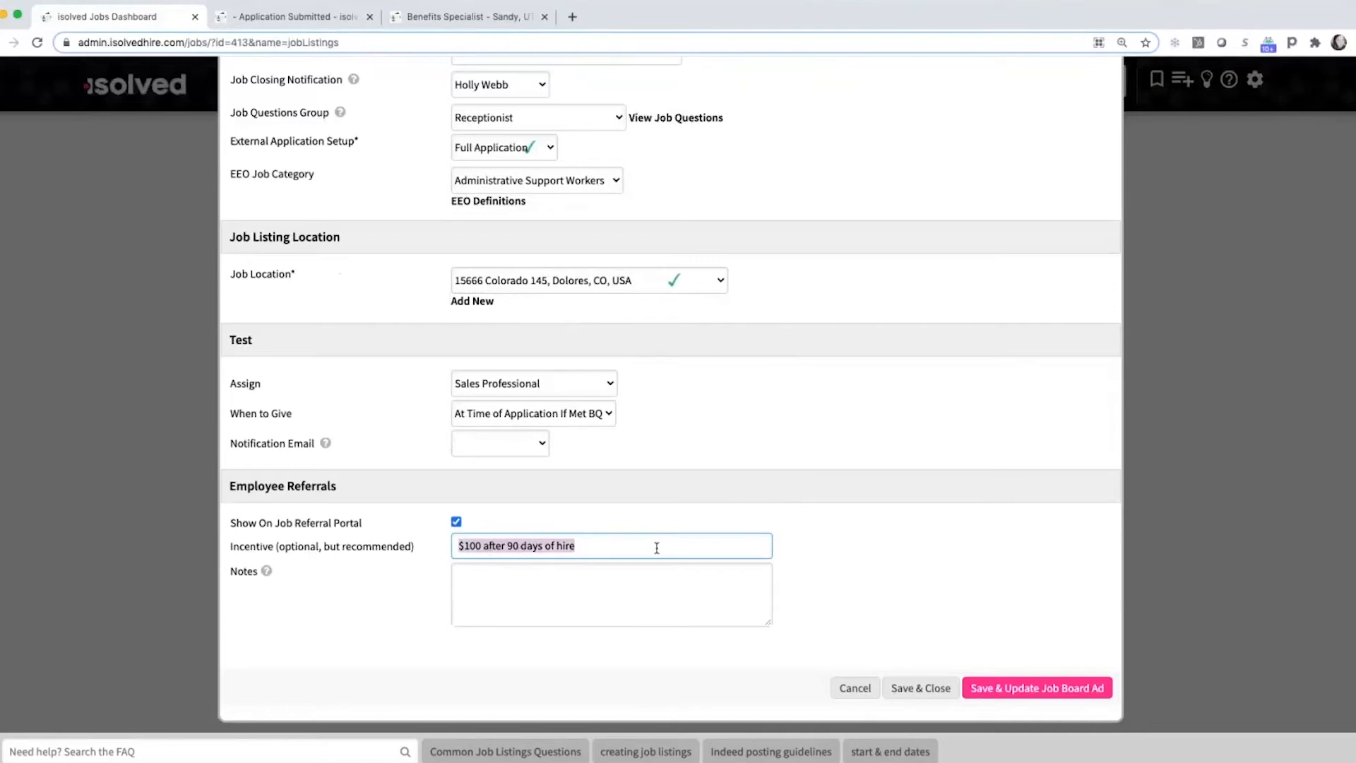
pyautogui.click(1059, 592)
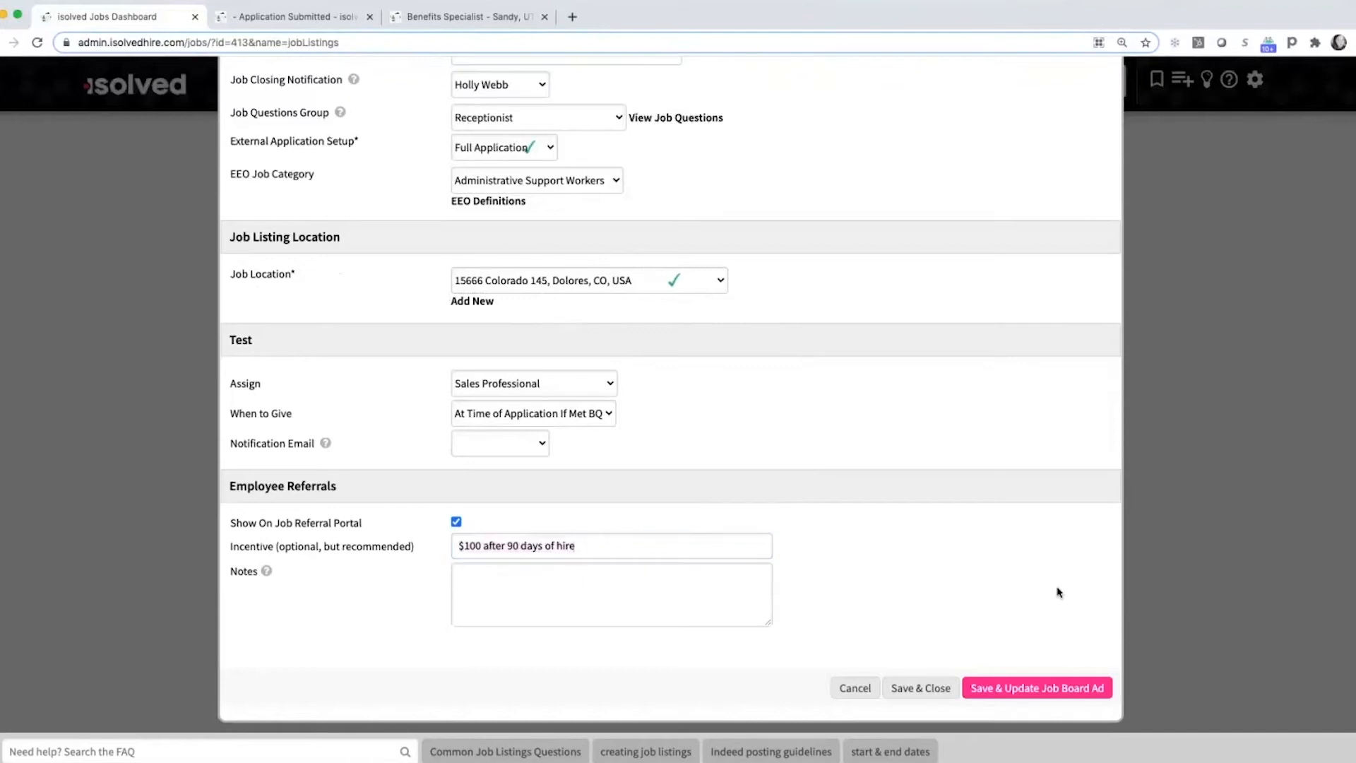
pyautogui.click(1031, 690)
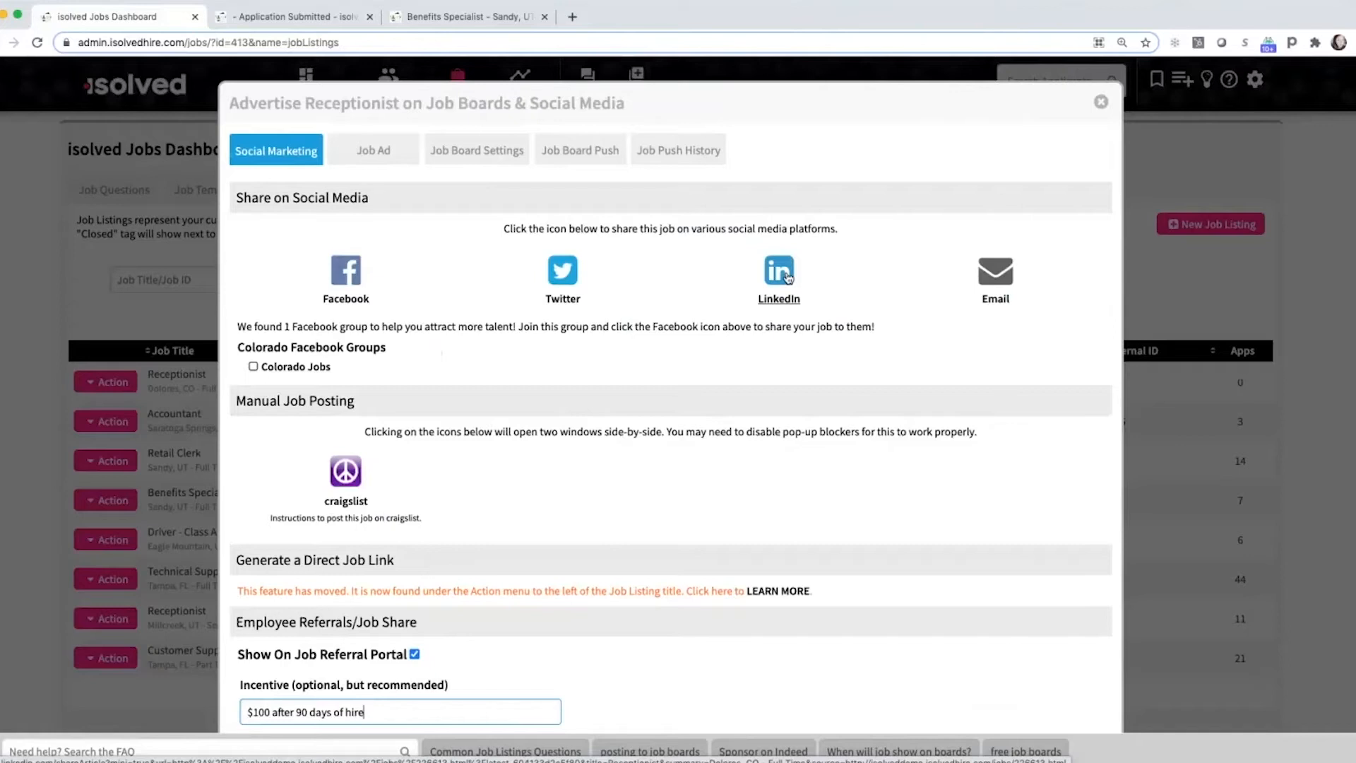
# Show the Job Board Push options and examine the credit-based, direct-charge and free automated job boards.
pyautogui.click(561, 150)
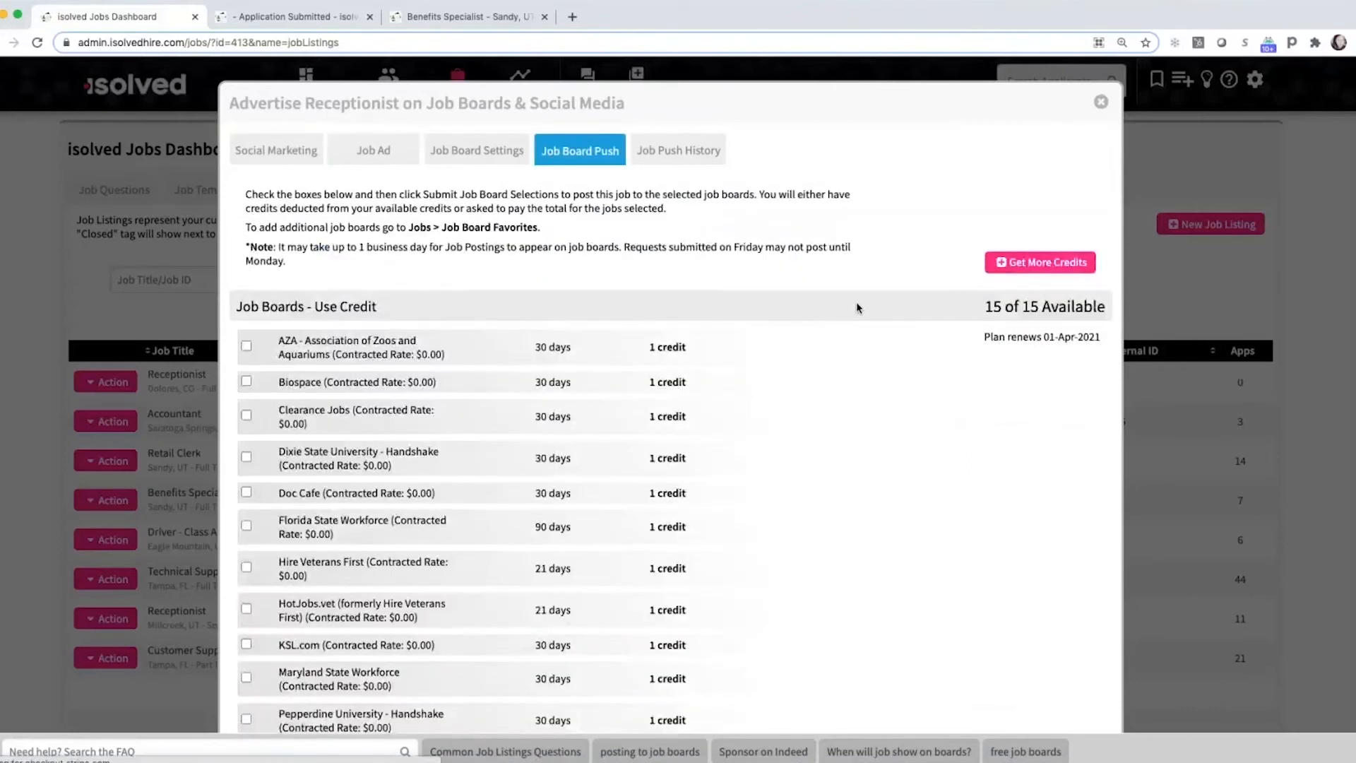
pyautogui.scroll(-7, 821, 379)
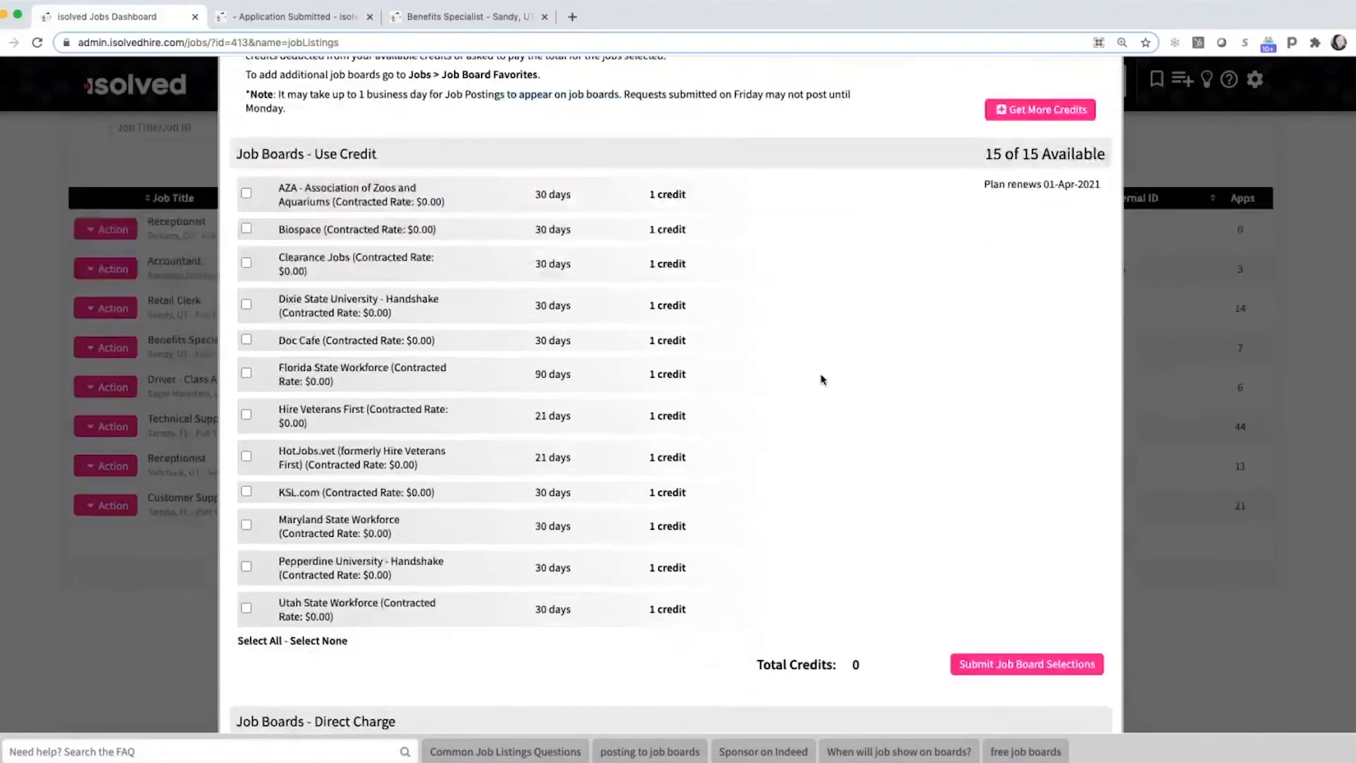
pyautogui.scroll(-7, 822, 379)
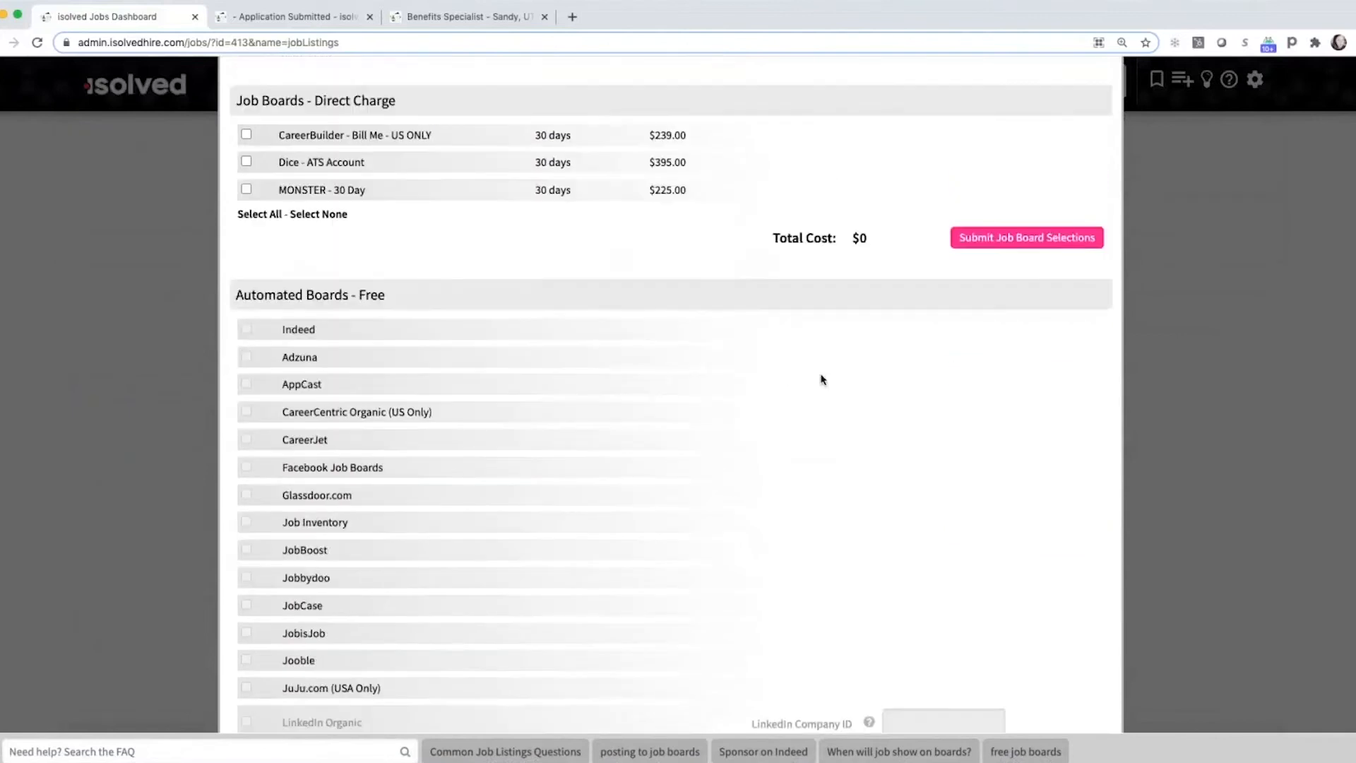
# Examine the full list of free automated job boards, including the LinkedIn Company ID setting, and the credit-based and direct-charge boards.
pyautogui.scroll(-1, 793, 377)
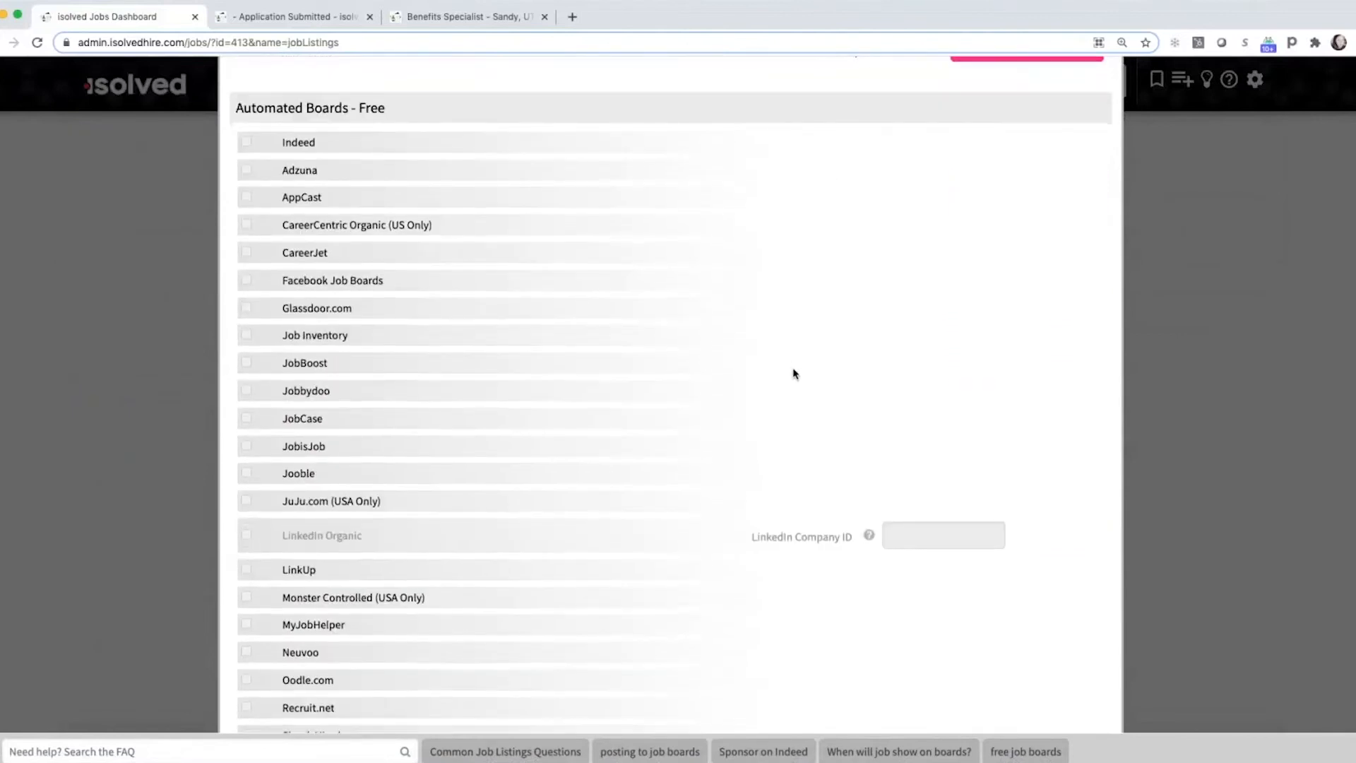
pyautogui.scroll(-1, 792, 375)
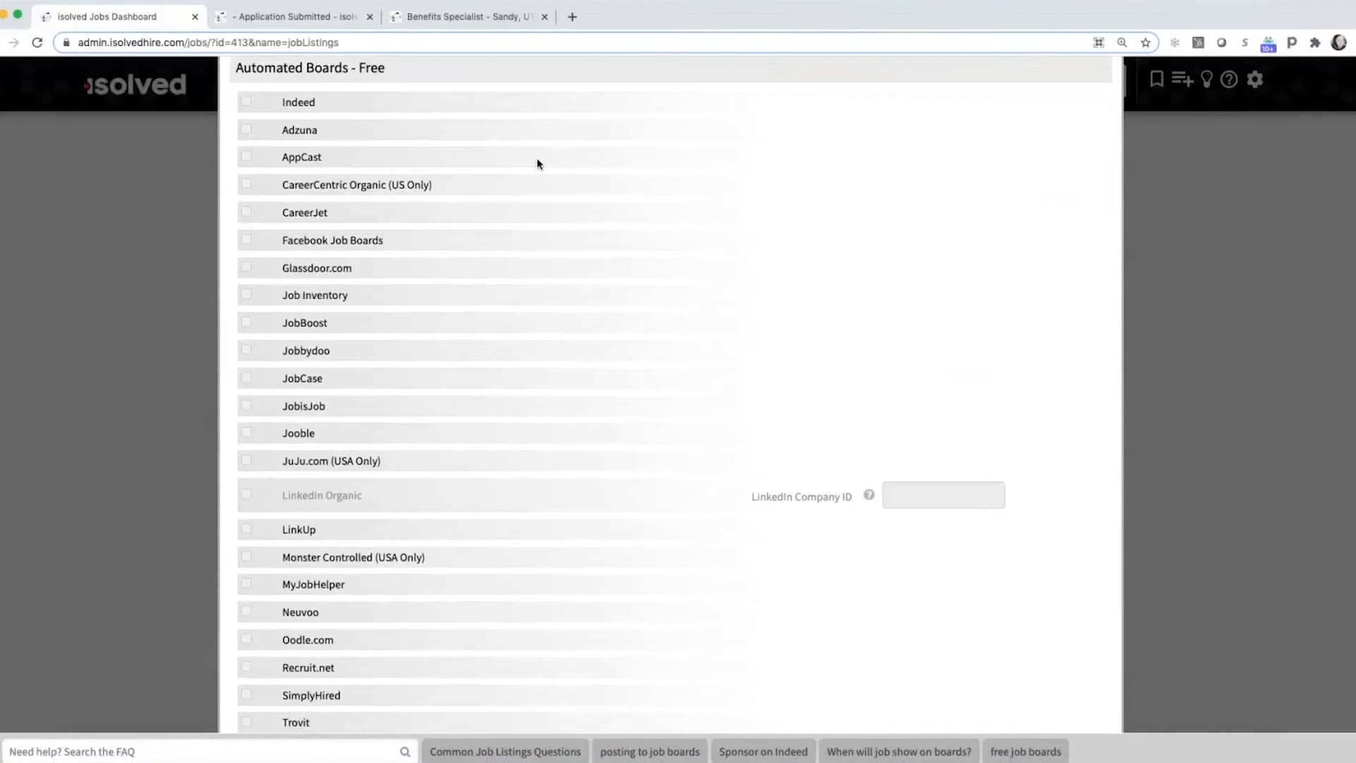
pyautogui.scroll(-1, 536, 164)
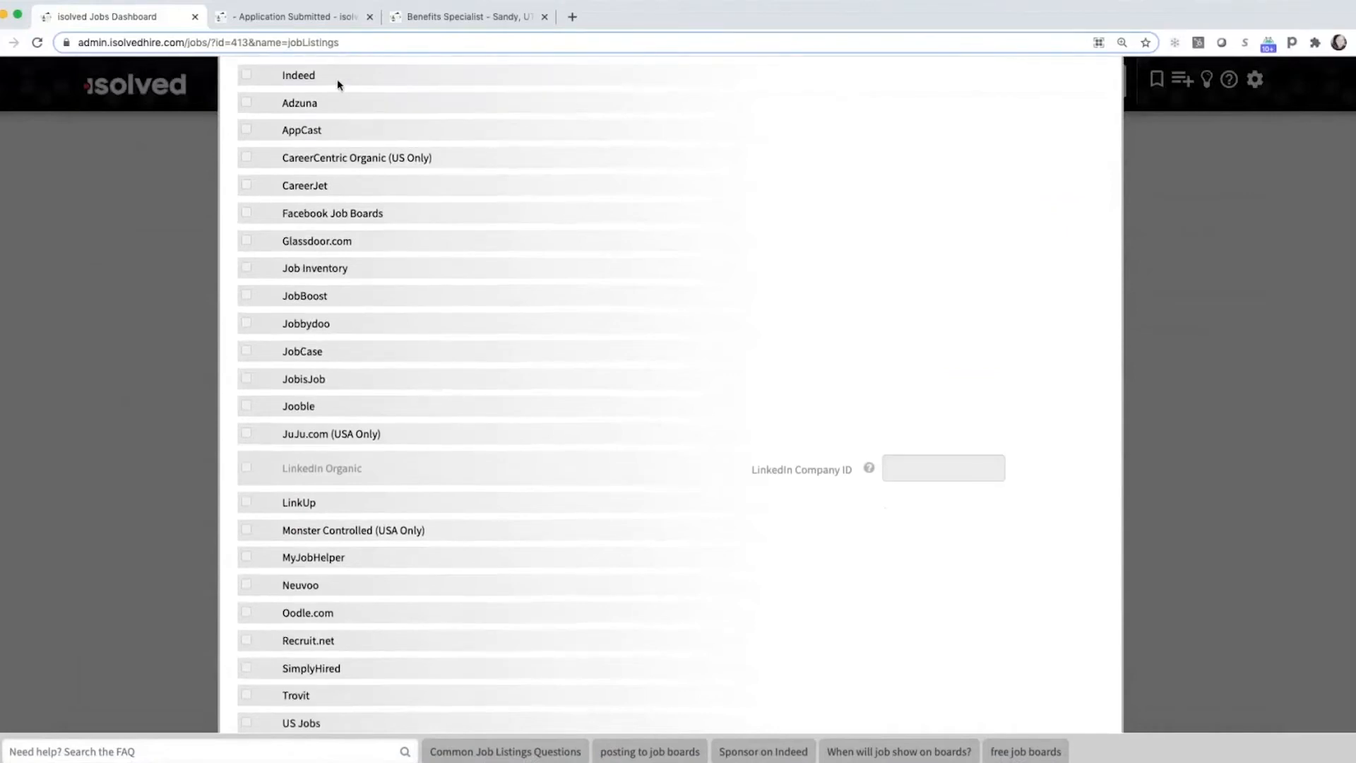
pyautogui.scroll(-2, 445, 185)
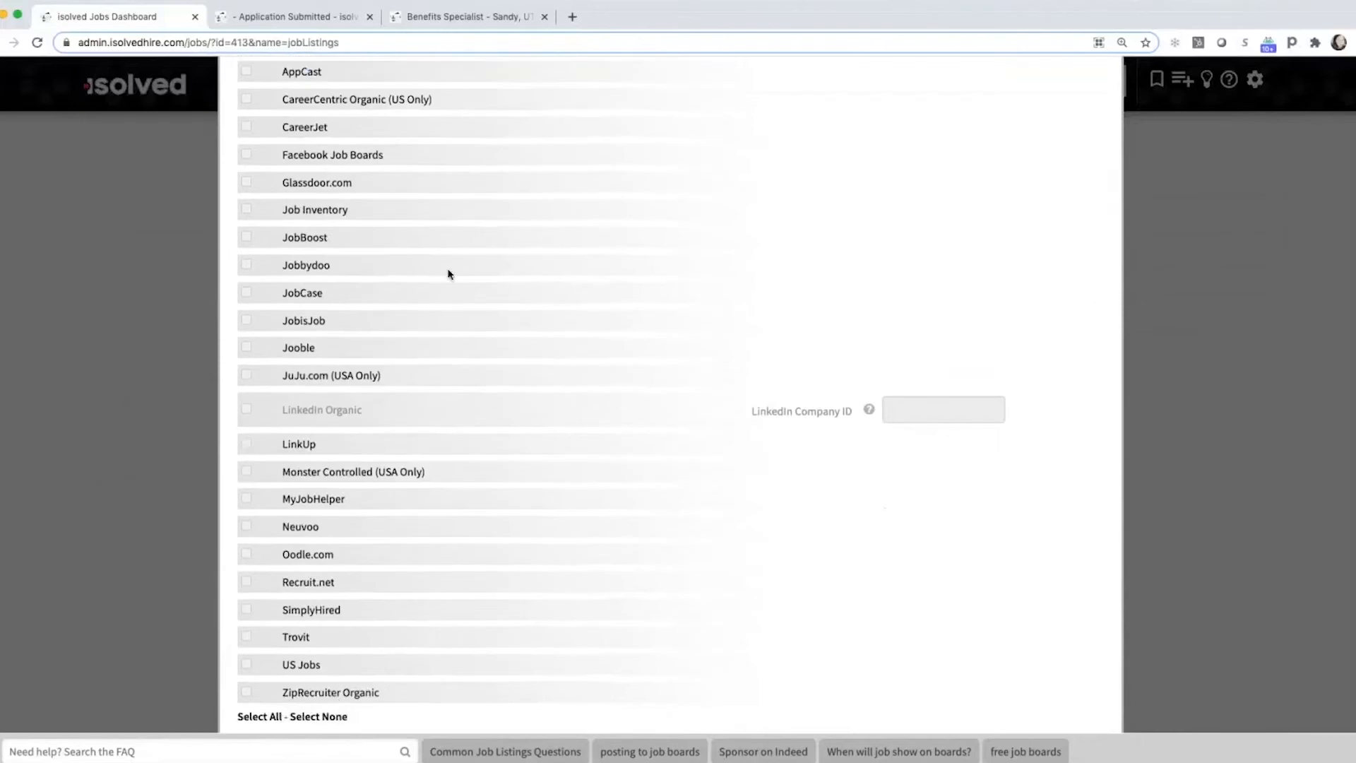
pyautogui.scroll(1, 437, 305)
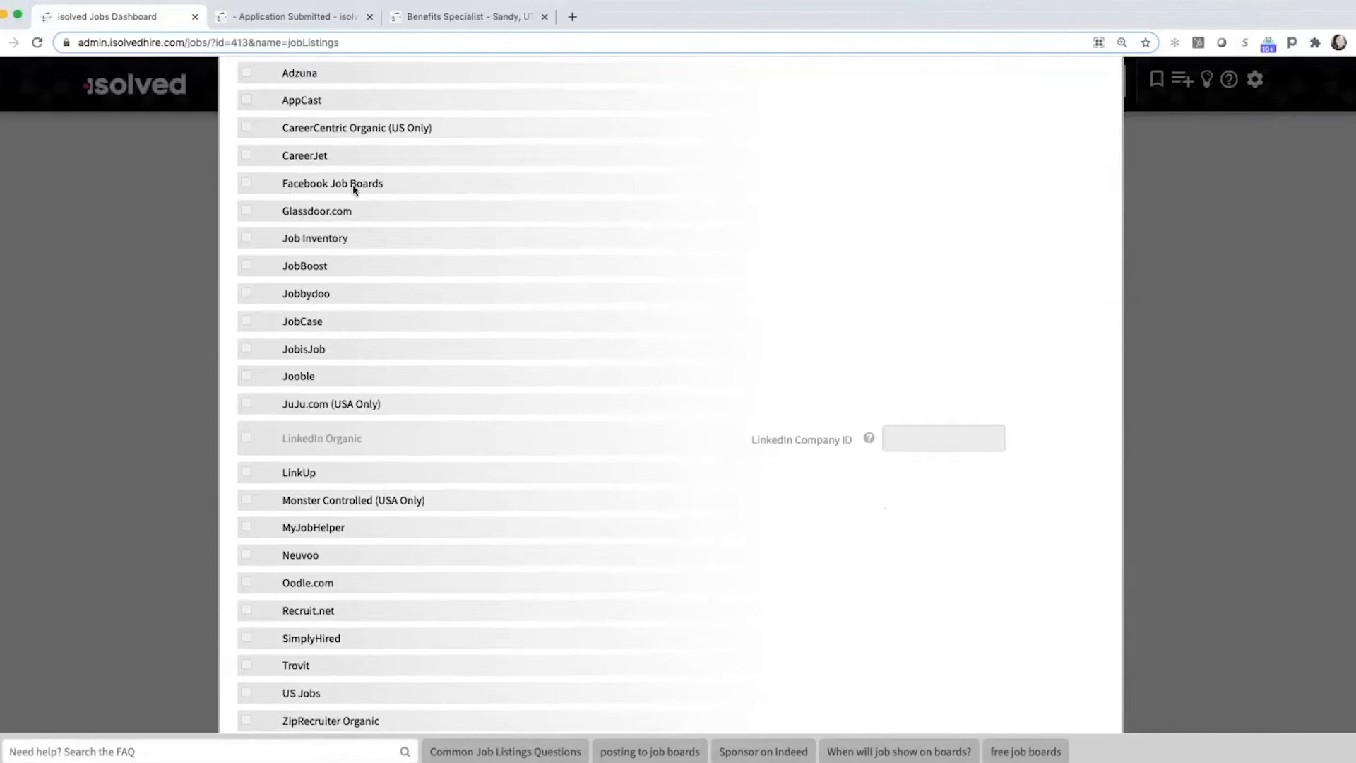
pyautogui.scroll(1, 512, 214)
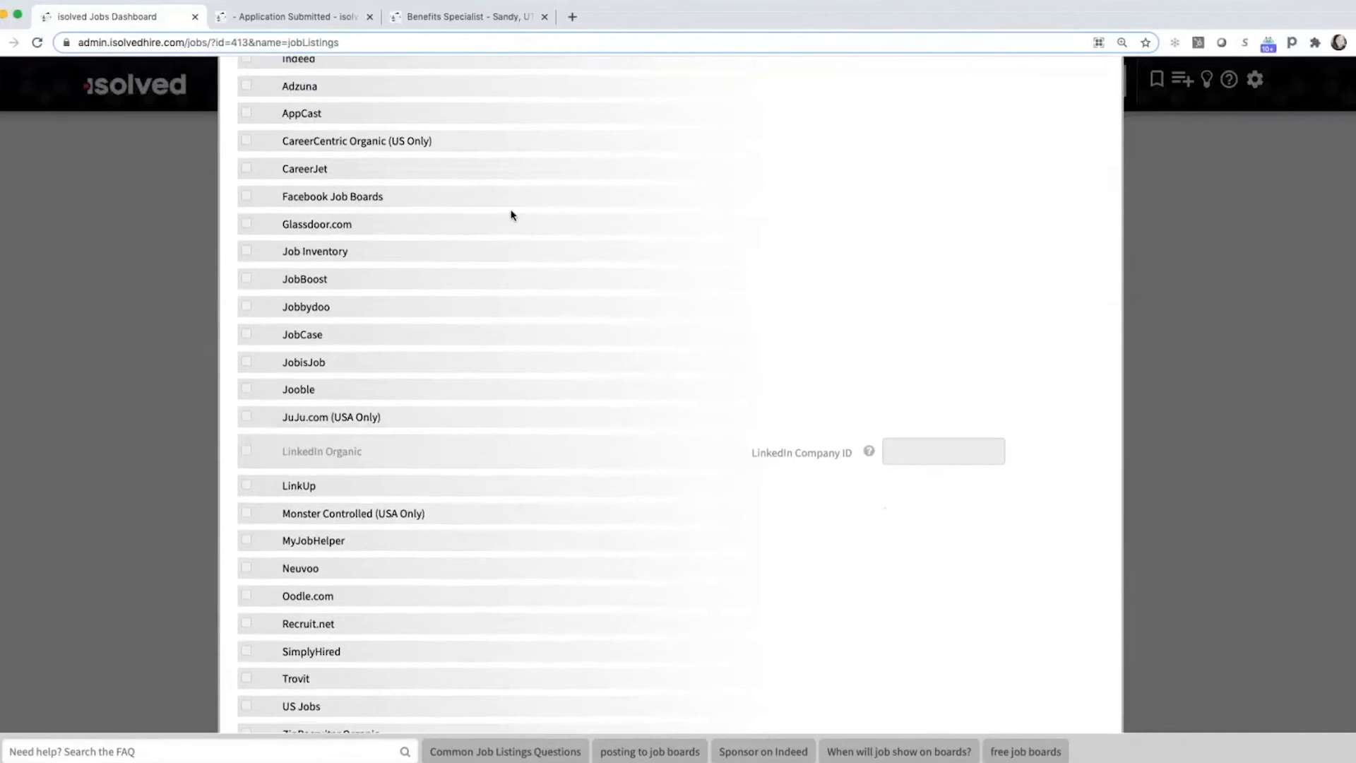
pyautogui.scroll(1, 512, 214)
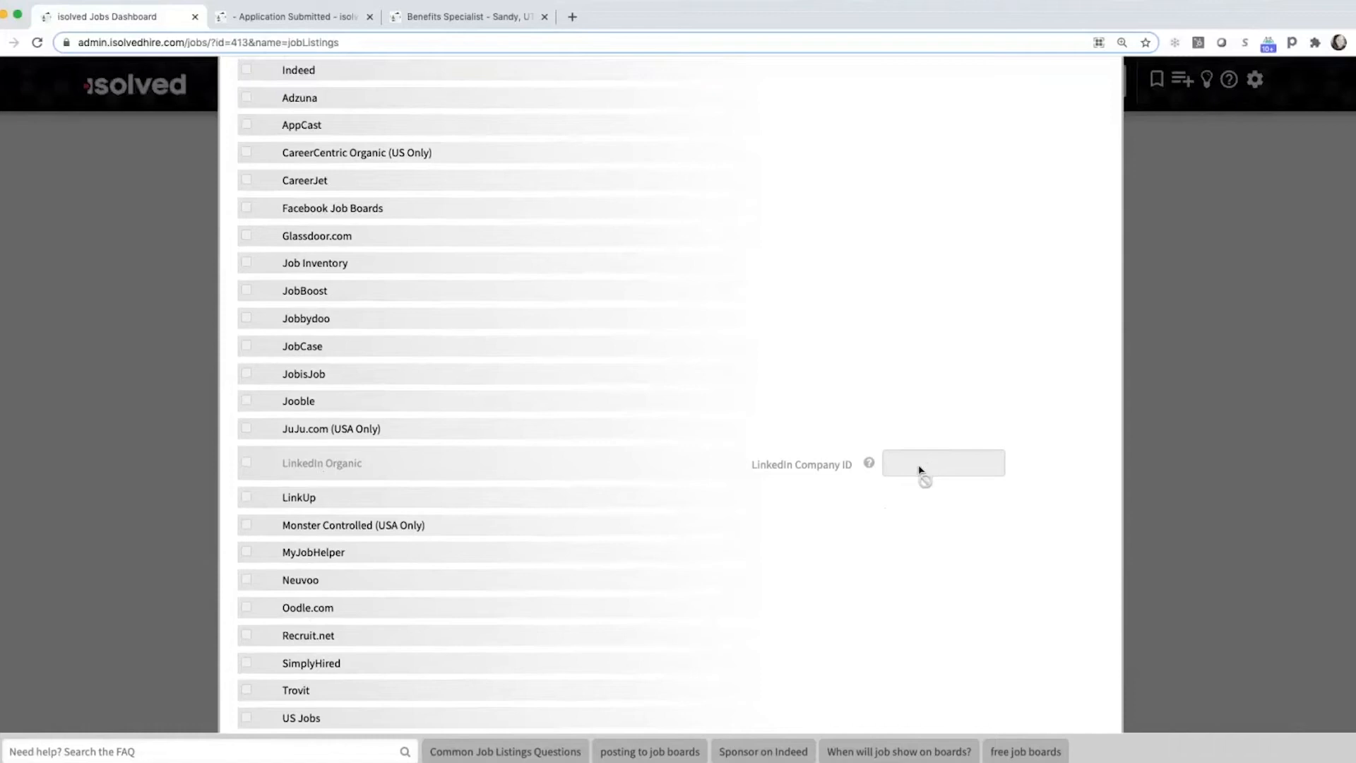
pyautogui.scroll(-1, 637, 346)
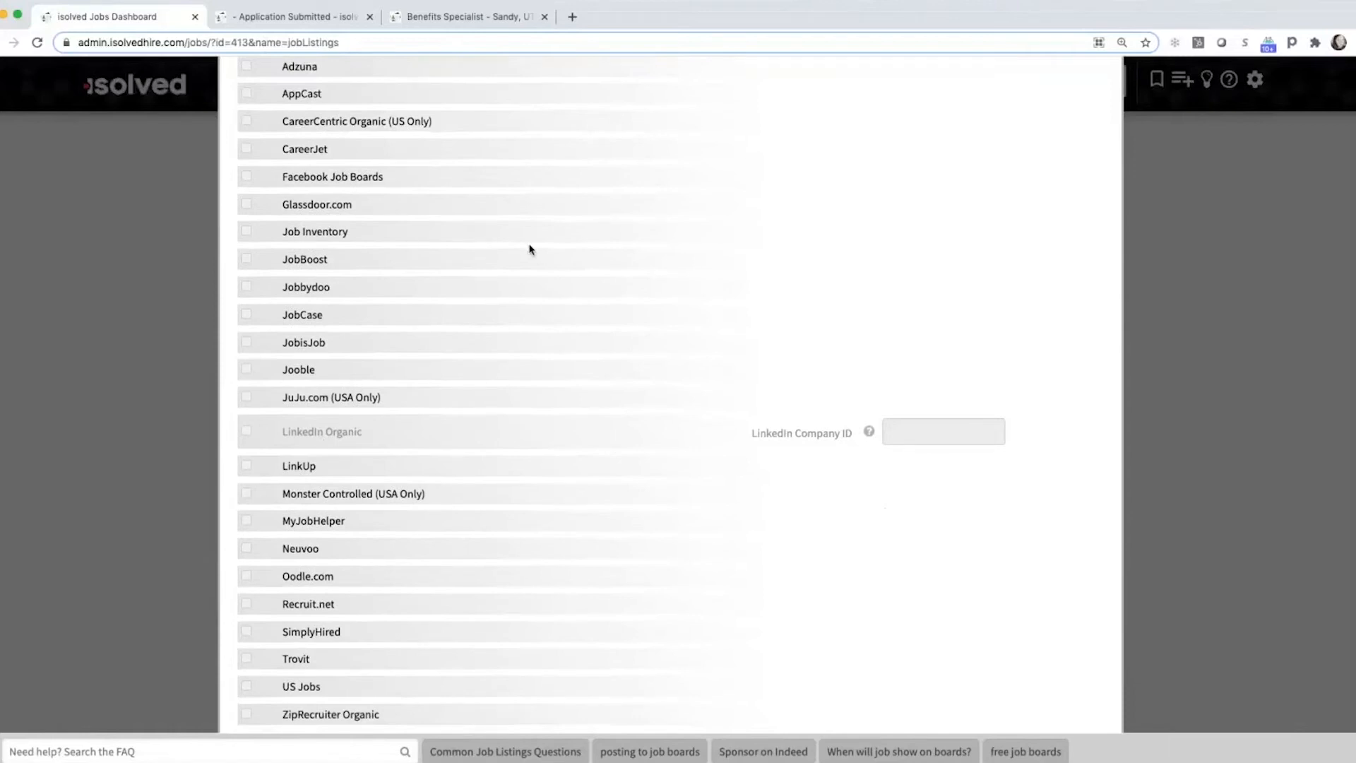
pyautogui.scroll(1, 529, 248)
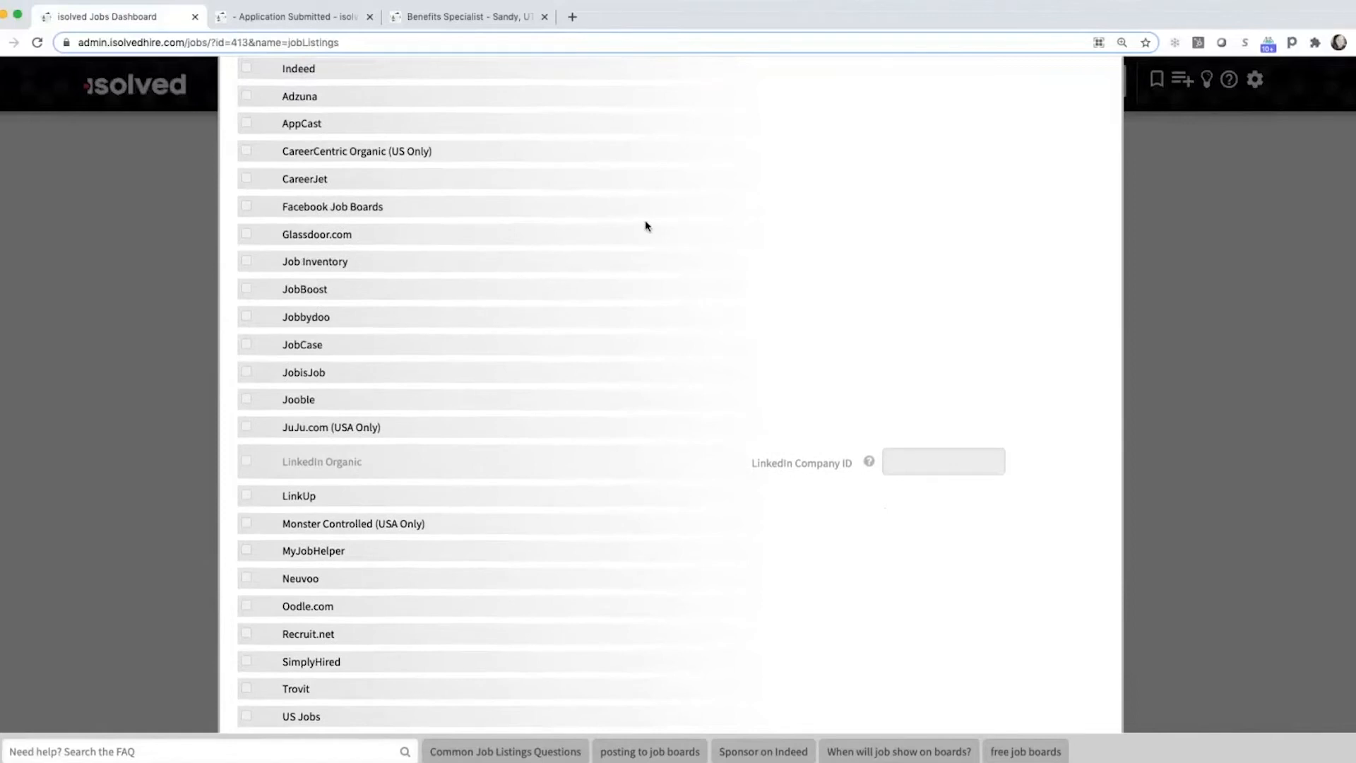
pyautogui.scroll(5, 730, 236)
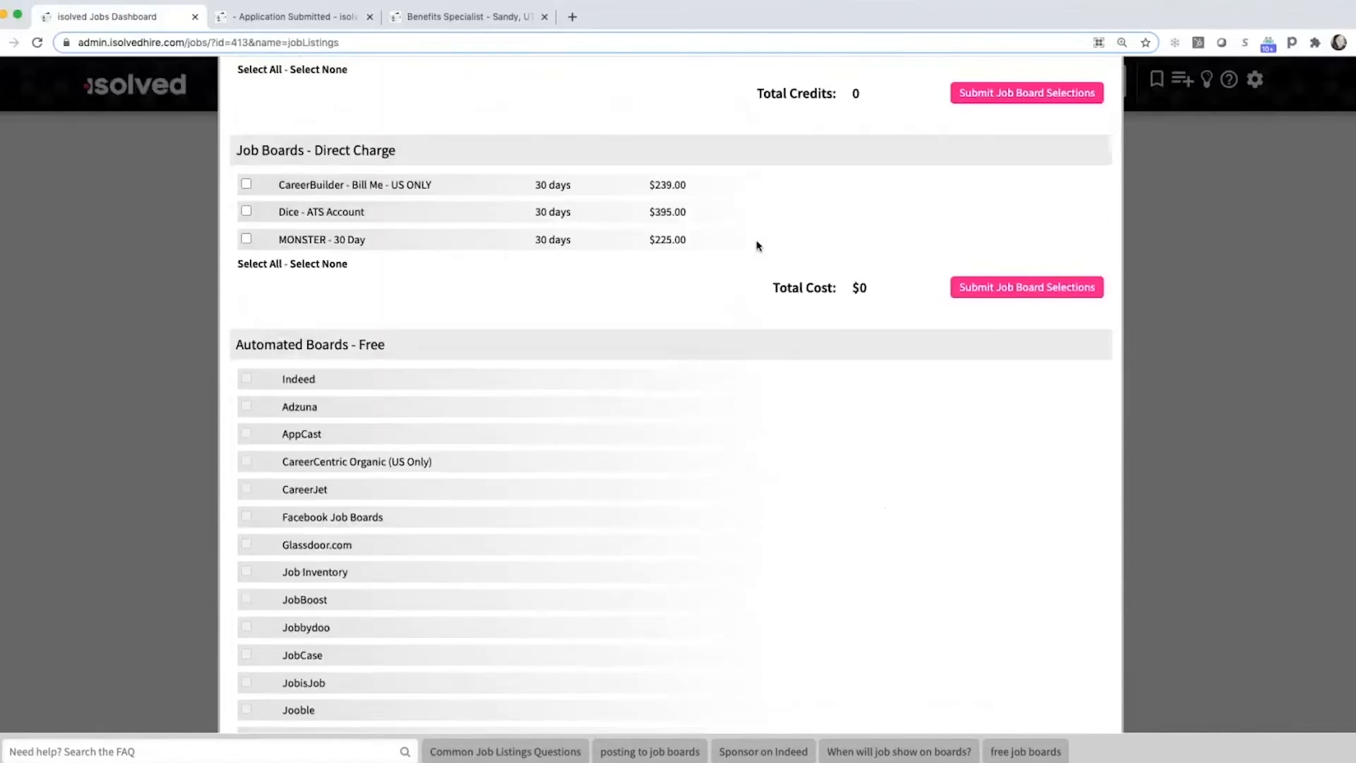
pyautogui.scroll(2, 758, 246)
pyautogui.scroll(1, 758, 245)
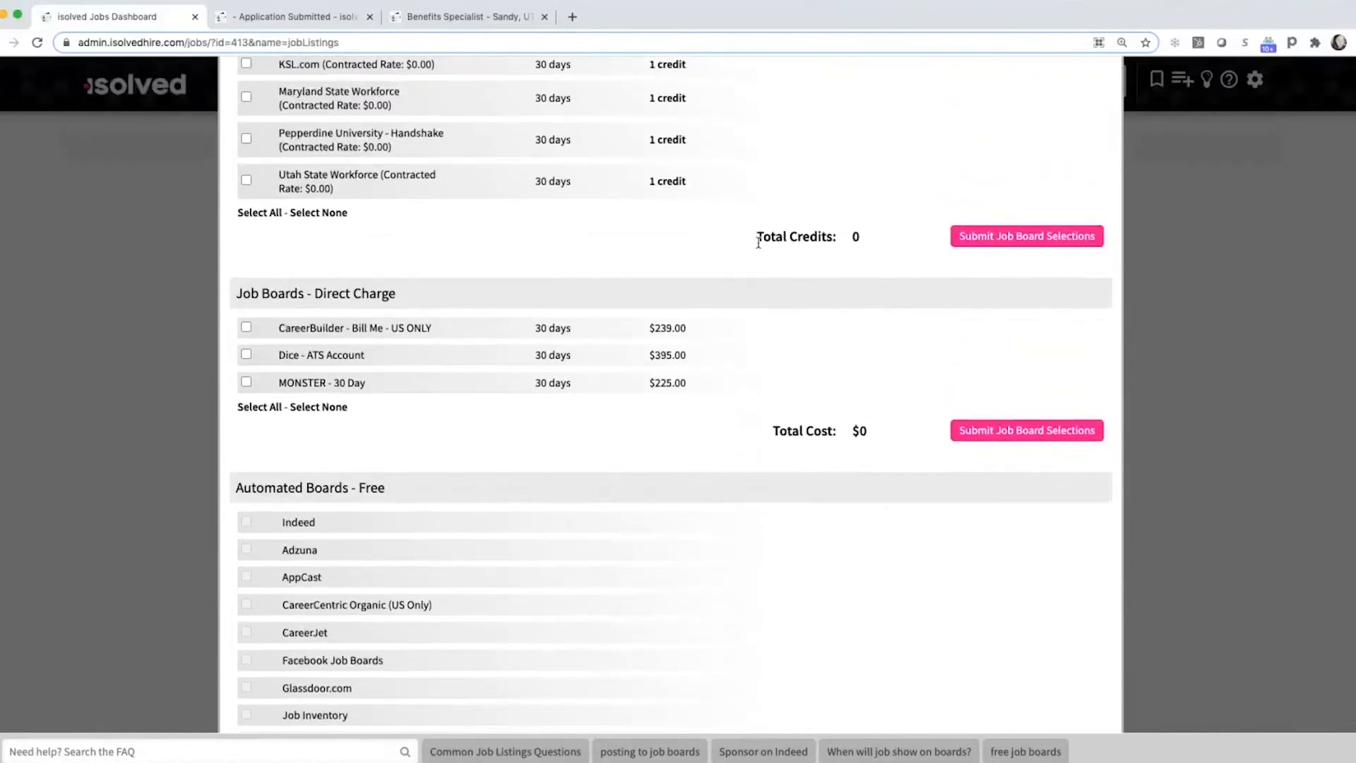
pyautogui.scroll(2, 757, 242)
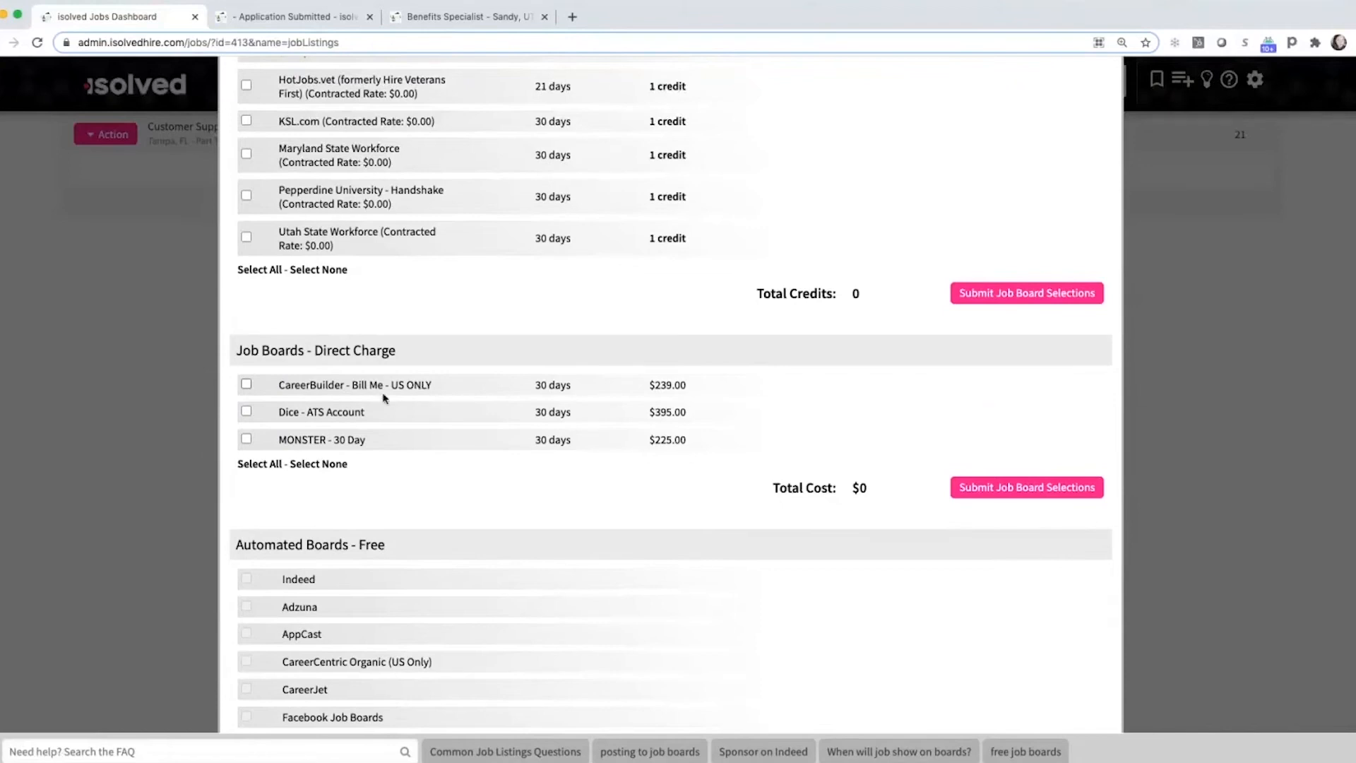
# Try selecting the direct-charge CareerBuilder board and the credit-based Maryland State Workforce board, and clear both selections.
pyautogui.click(246, 384)
pyautogui.click(247, 384)
pyautogui.scroll(1, 358, 175)
pyautogui.click(247, 181)
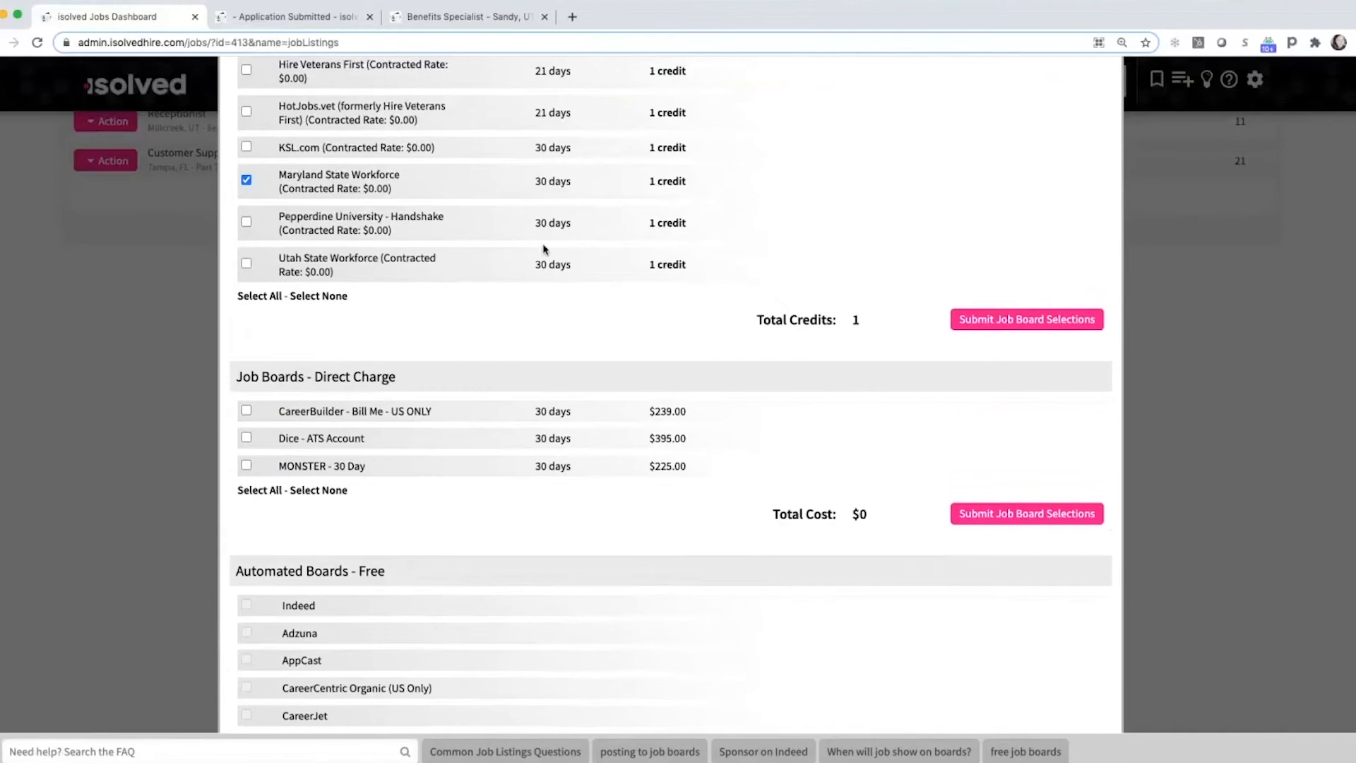
pyautogui.click(247, 180)
# Review the free automated boards once more and close the Receptionist advertising window without submitting any job boards.
pyautogui.scroll(-7, 702, 278)
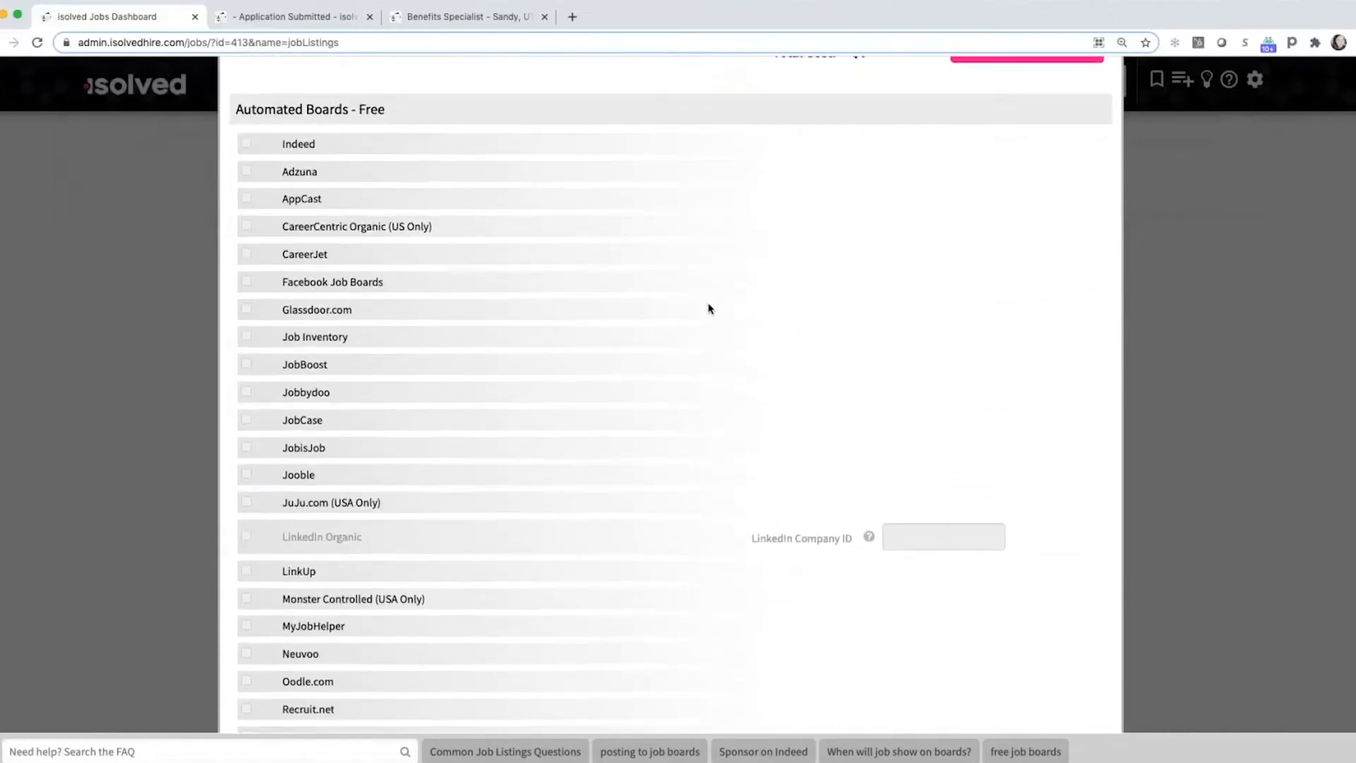
pyautogui.scroll(1, 847, 307)
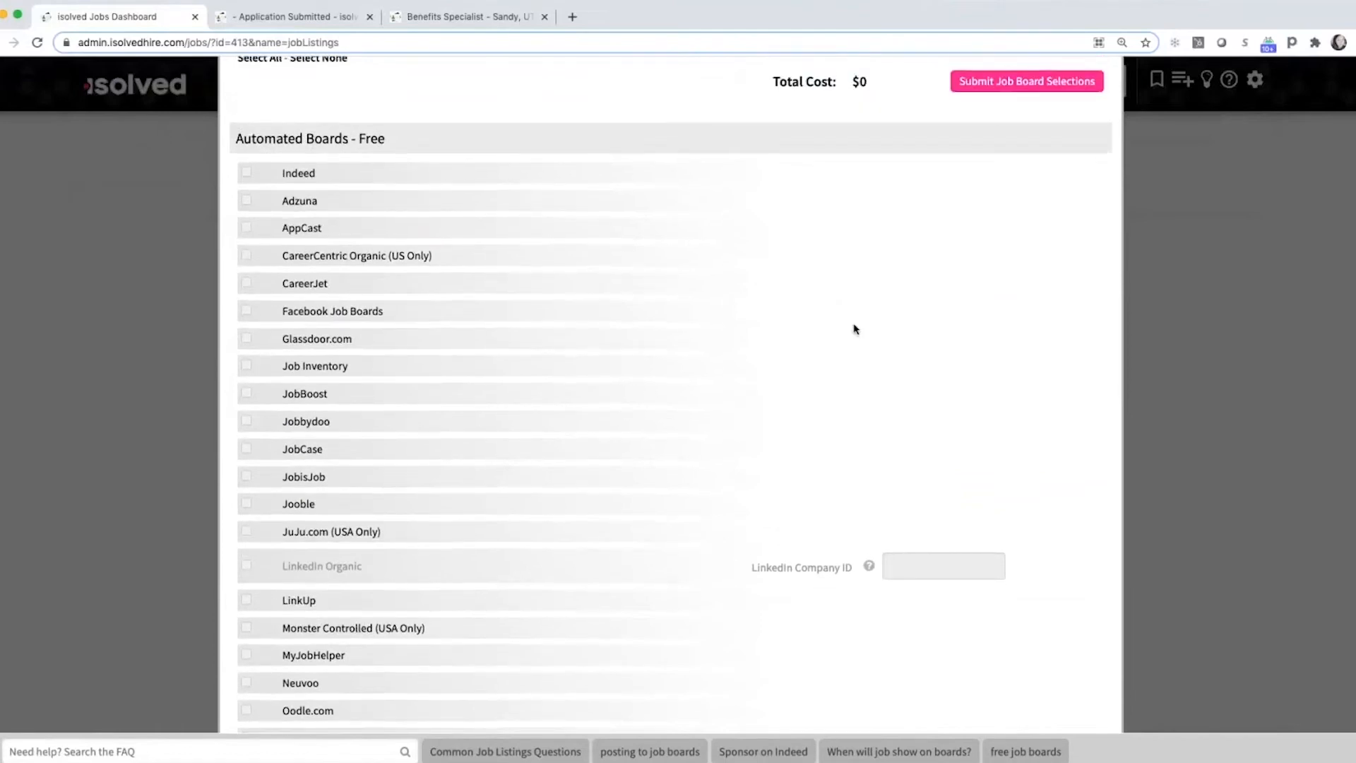
pyautogui.scroll(-3, 975, 385)
pyautogui.click(1099, 706)
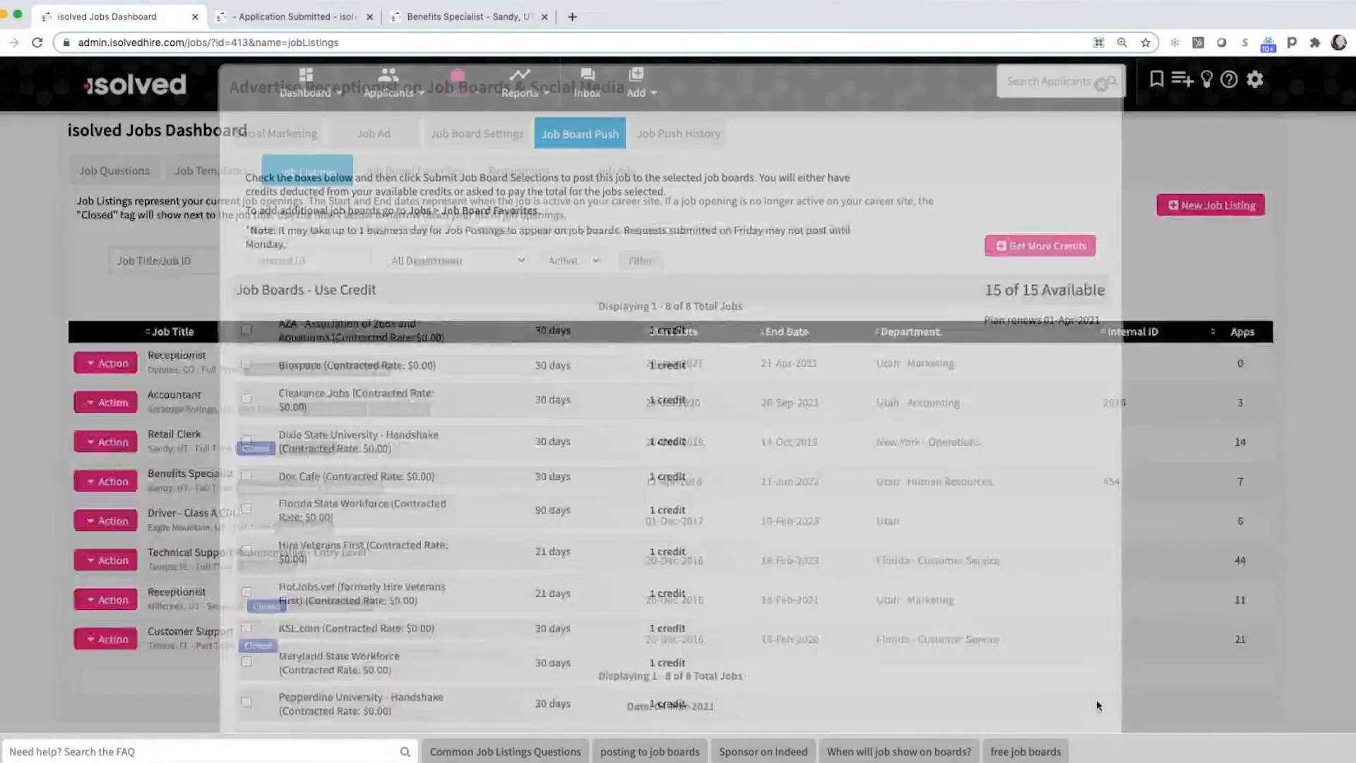
# Show the job board favorites, start adding a new favorite, and browse the job boards offered for California.
pyautogui.click(434, 183)
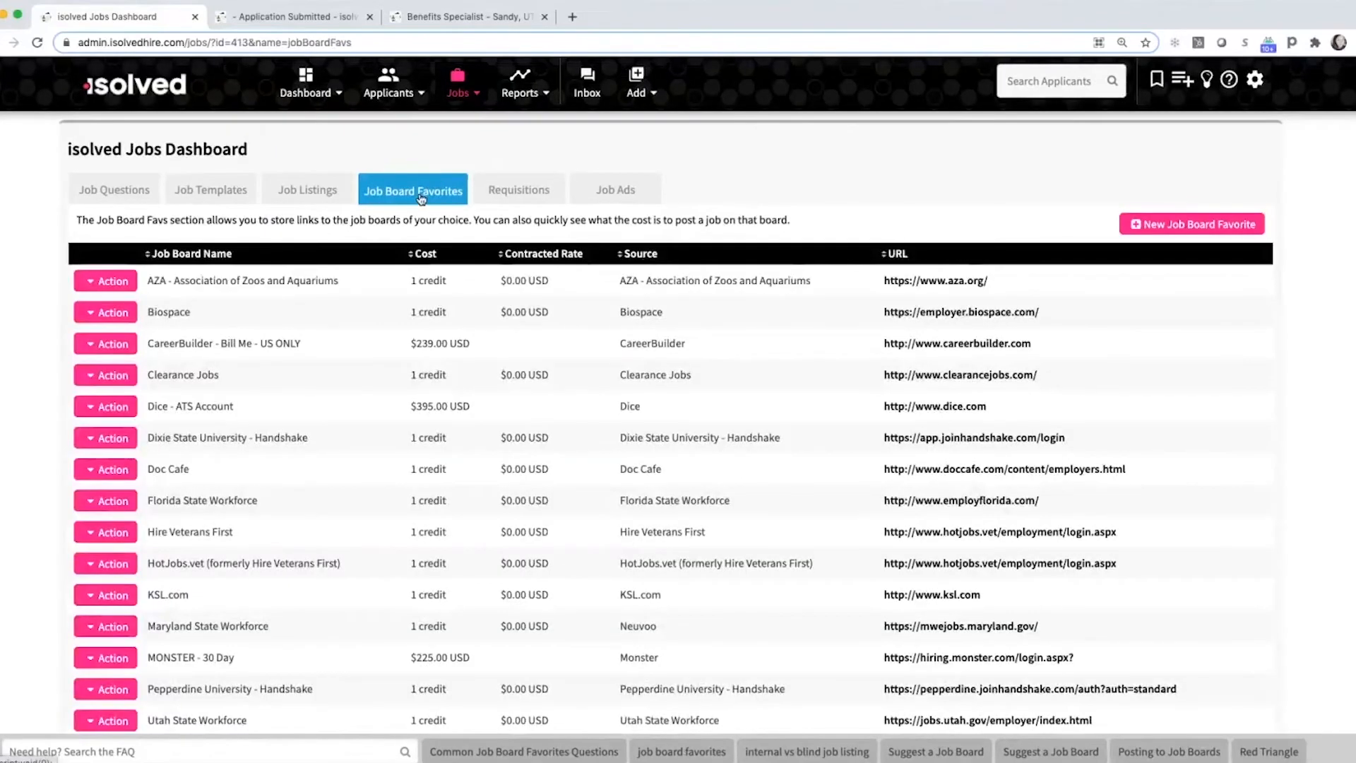
pyautogui.click(1232, 225)
pyautogui.click(545, 205)
pyautogui.click(548, 276)
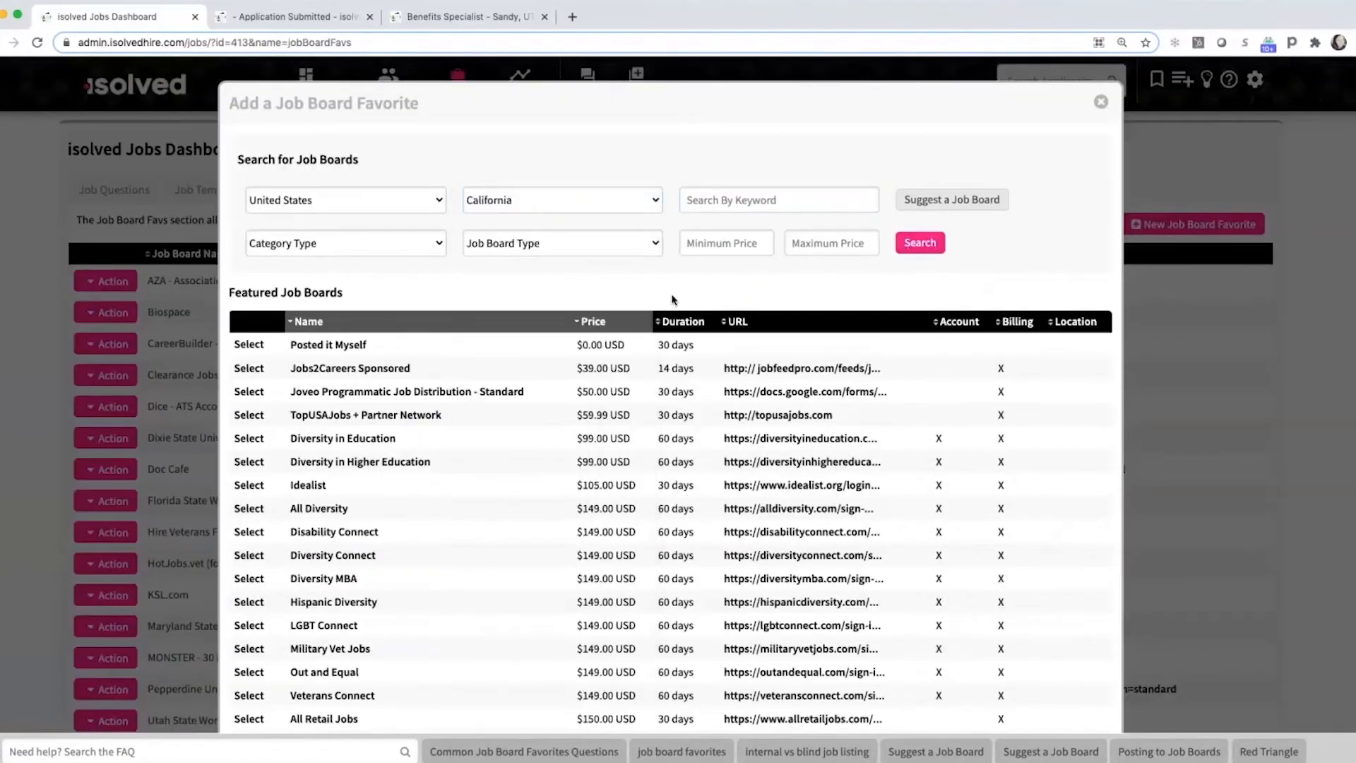
pyautogui.scroll(-2, 663, 314)
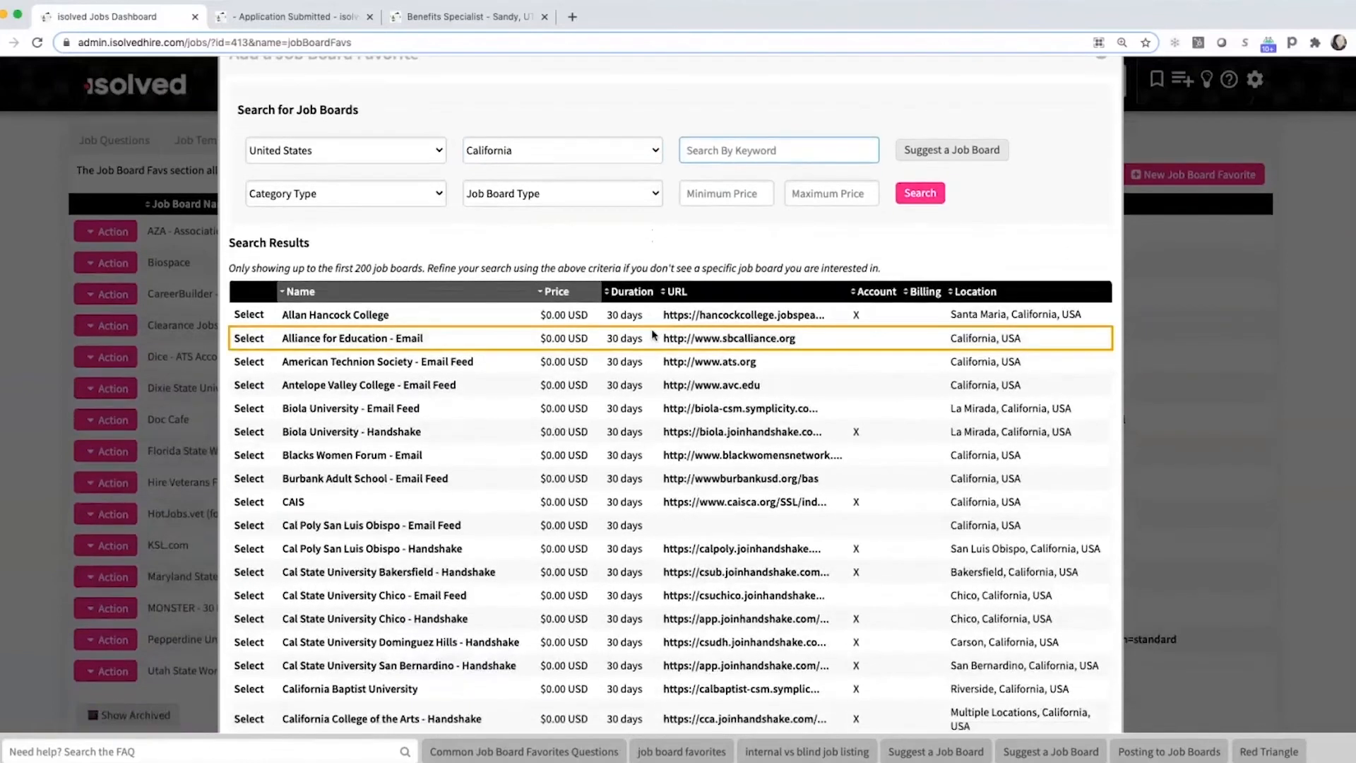
pyautogui.scroll(-7, 653, 336)
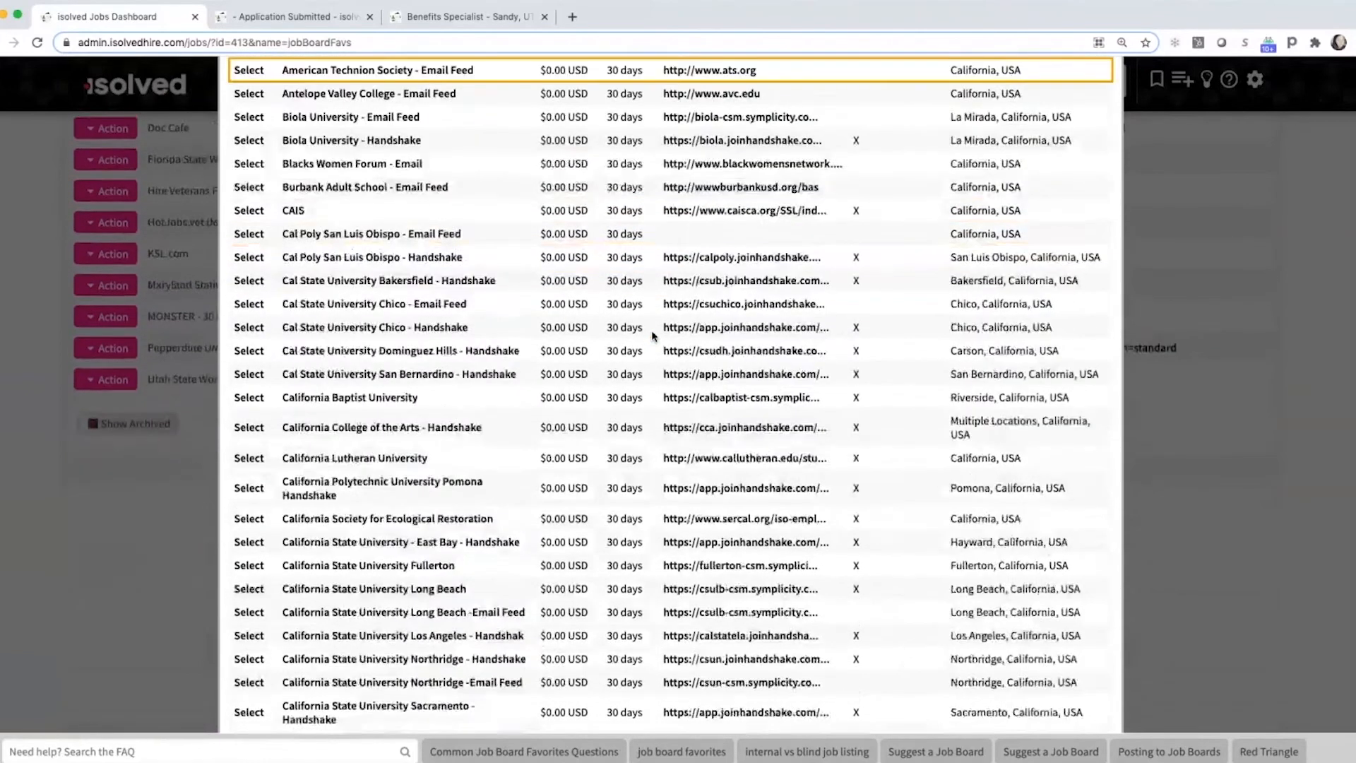
pyautogui.scroll(-5, 653, 336)
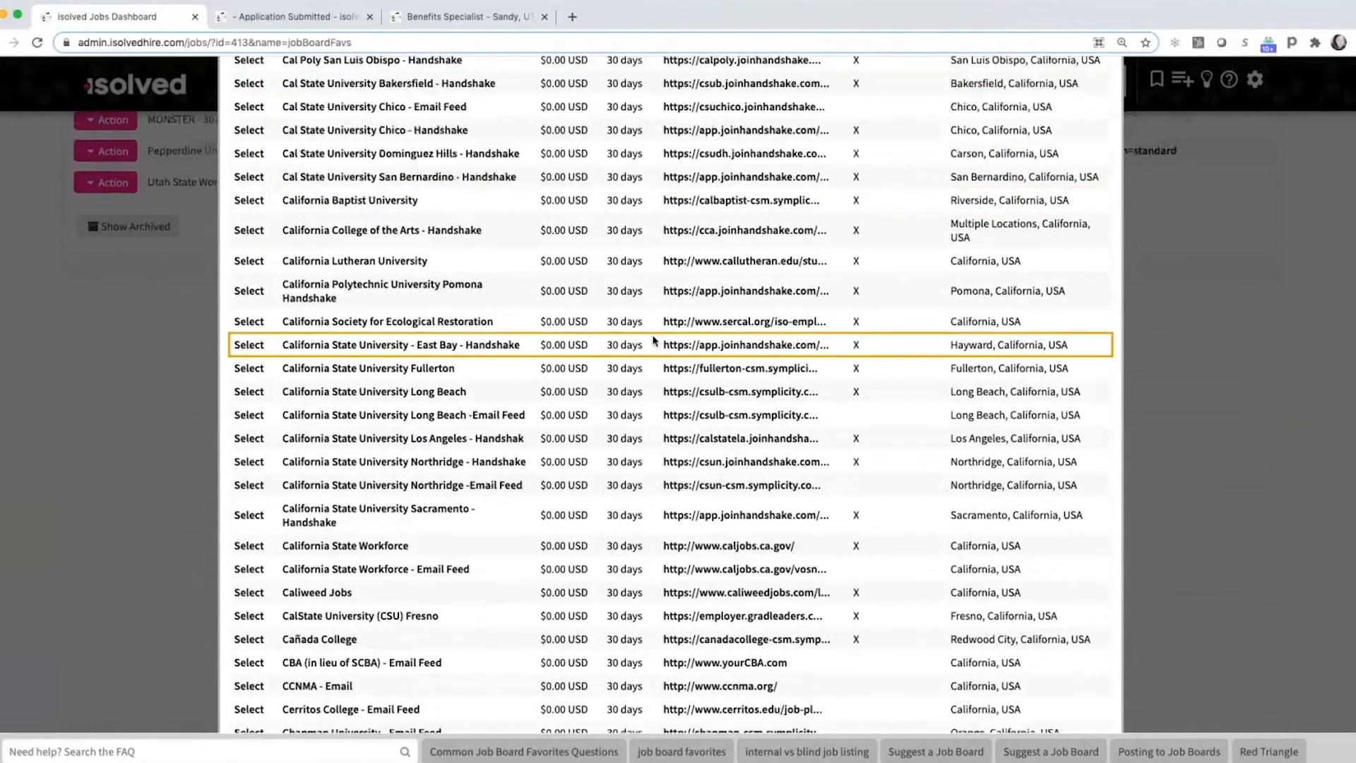
pyautogui.scroll(-5, 653, 340)
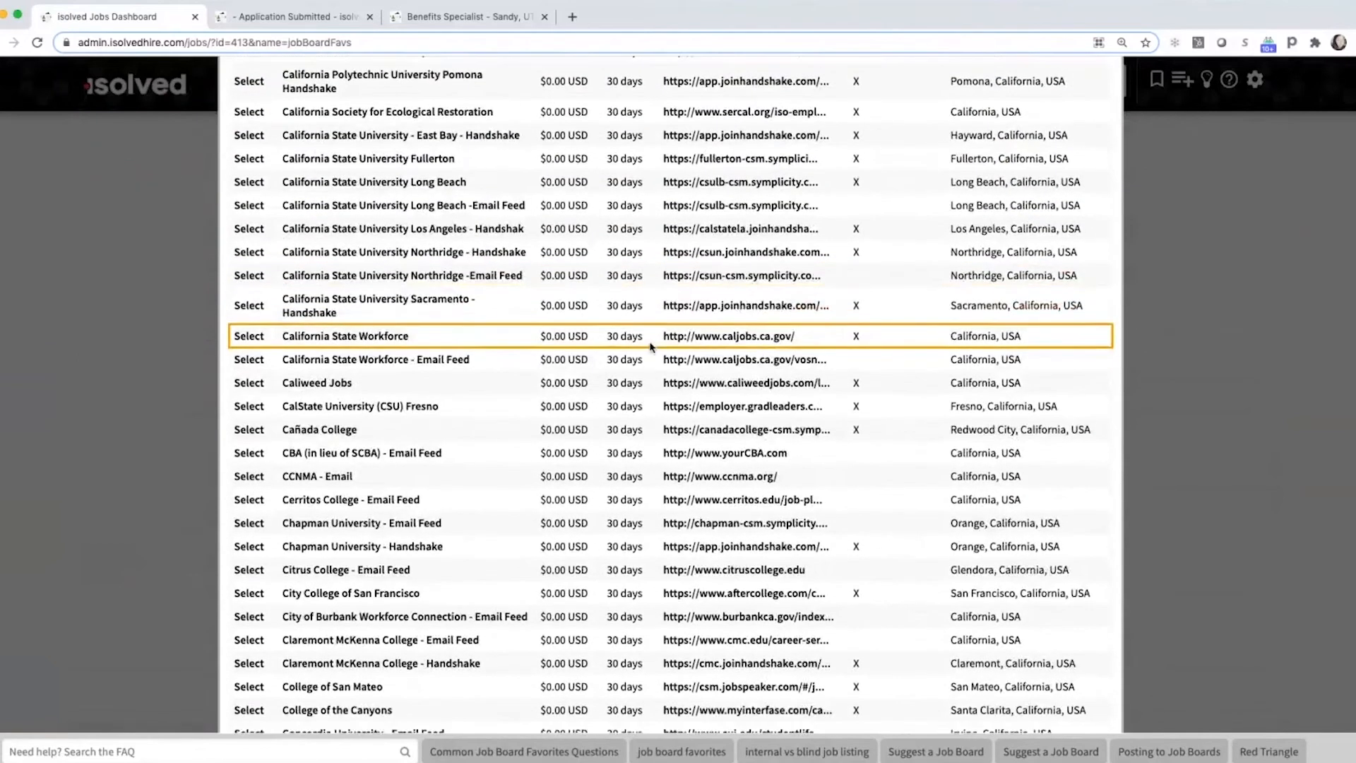
pyautogui.scroll(-2, 605, 466)
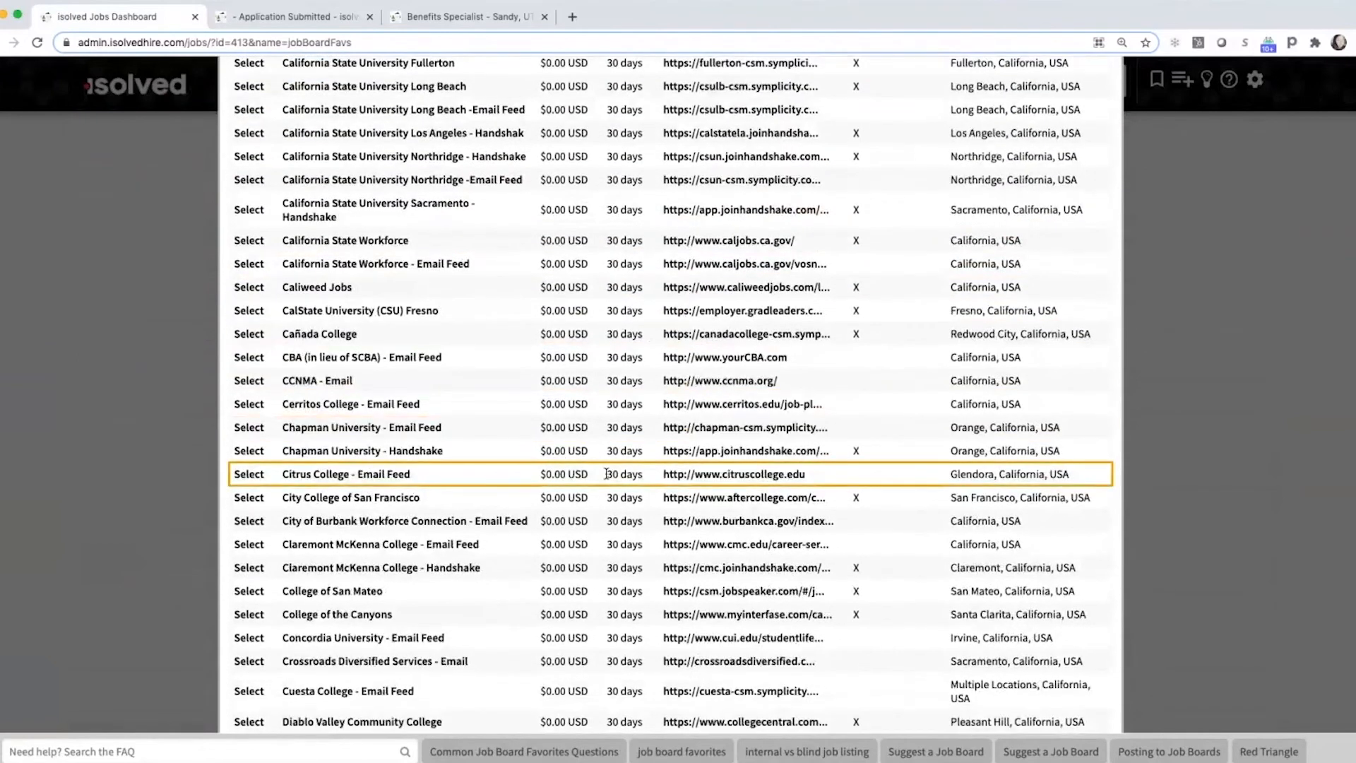
pyautogui.scroll(15, 606, 473)
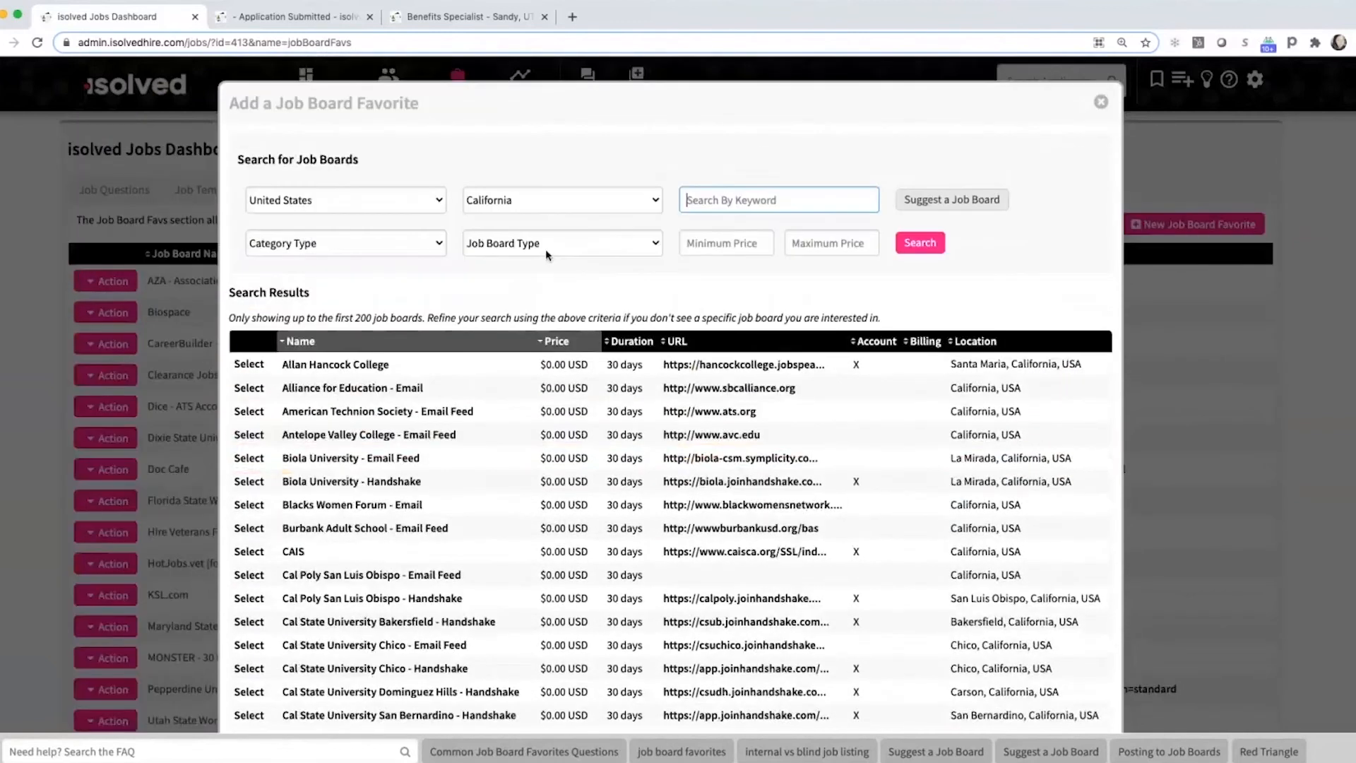
# Search for job boards in any state with the Diversity - Veteran category, look through them, and close without adding a favorite.
pyautogui.click(544, 200)
pyautogui.click(506, 125)
pyautogui.click(339, 243)
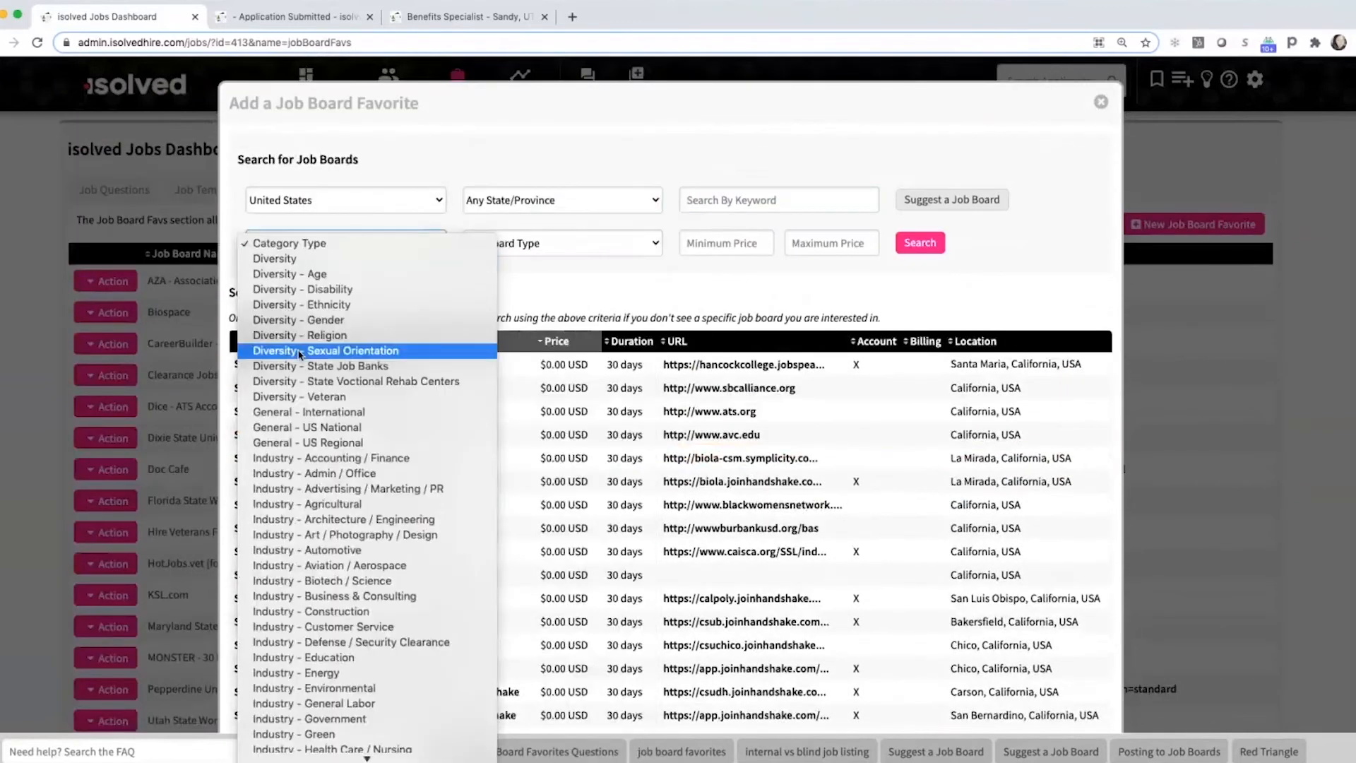
pyautogui.click(286, 396)
pyautogui.click(922, 246)
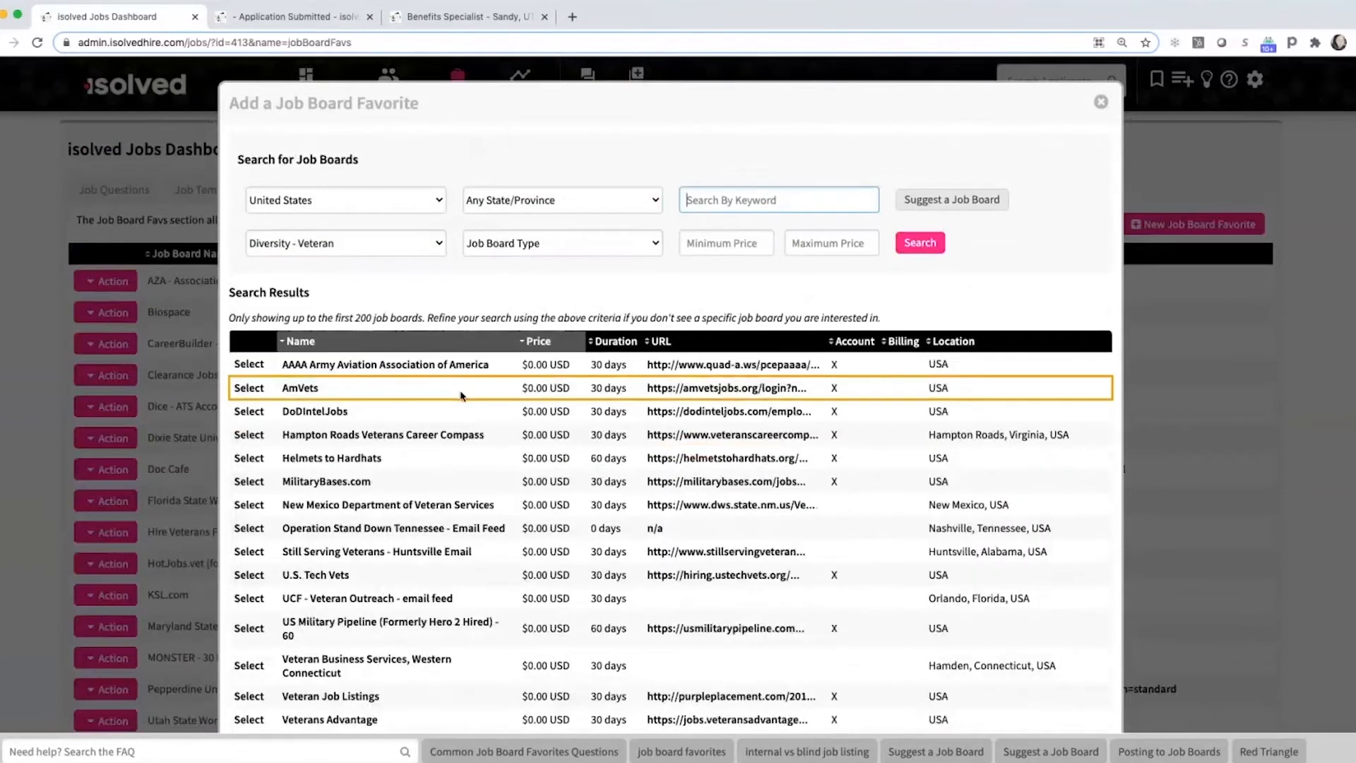
pyautogui.scroll(-1, 460, 395)
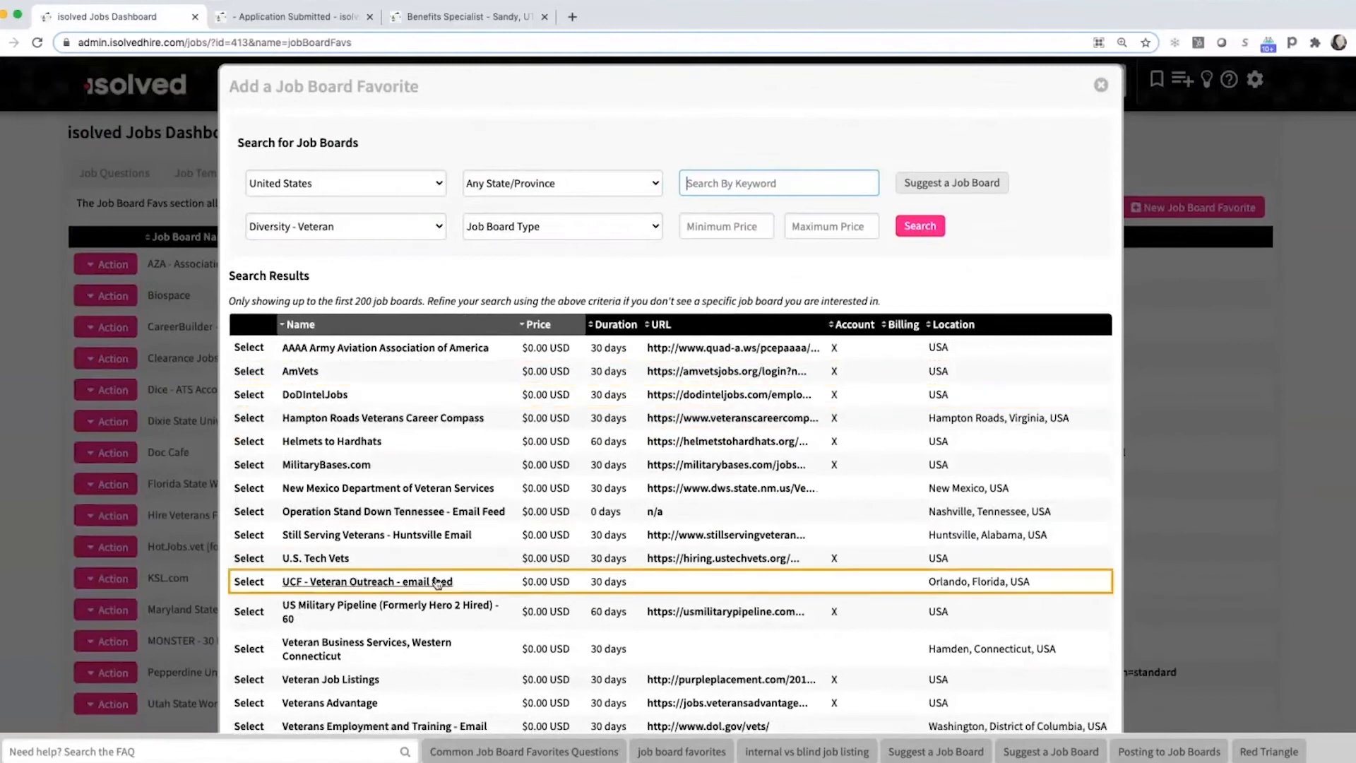
pyautogui.scroll(-5, 455, 563)
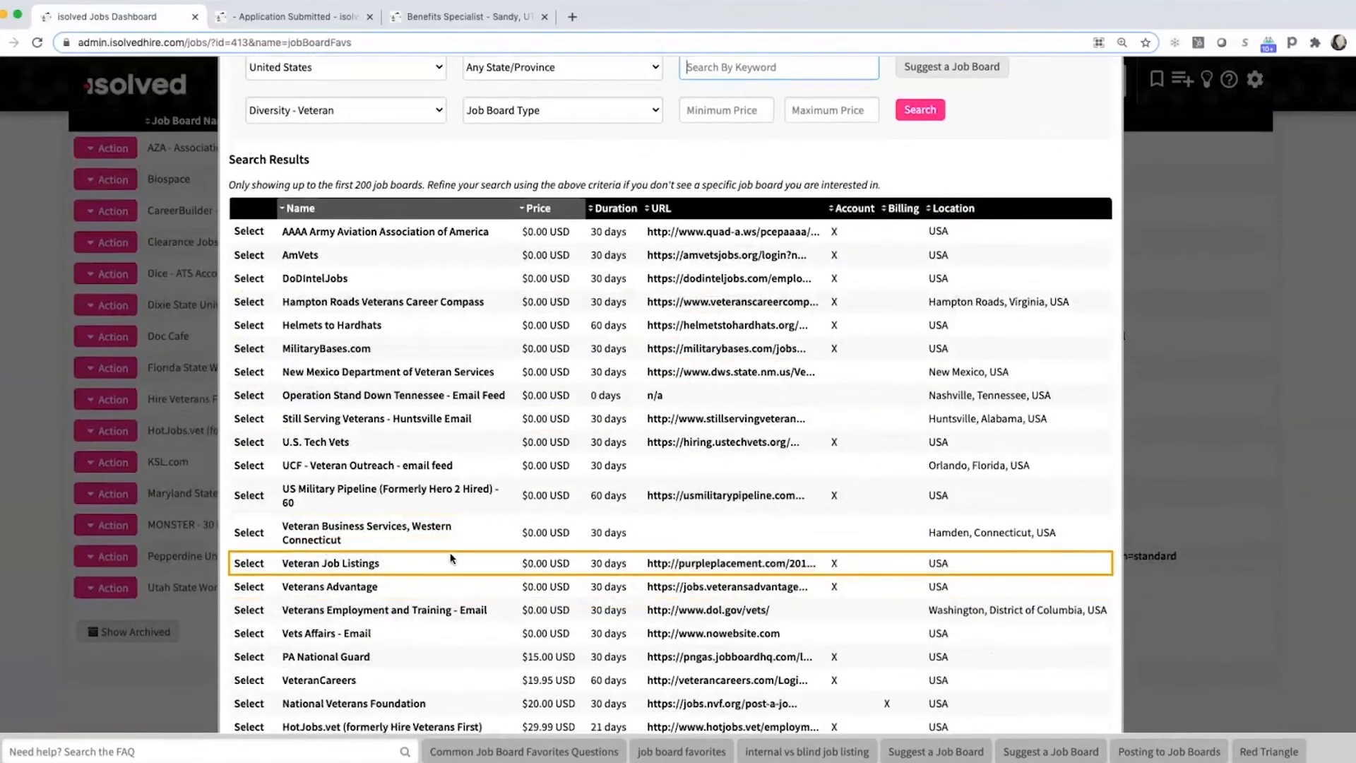
pyautogui.scroll(-2, 475, 528)
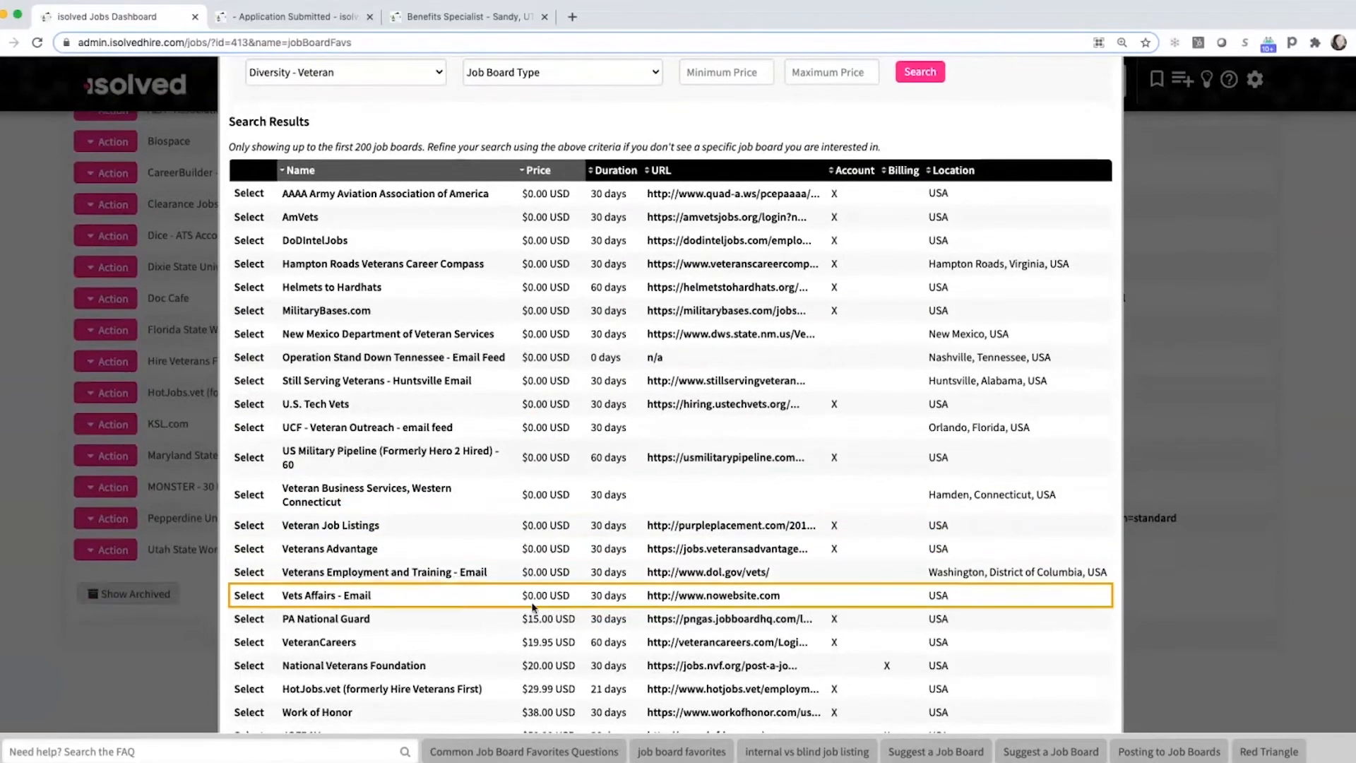
pyautogui.scroll(7, 950, 274)
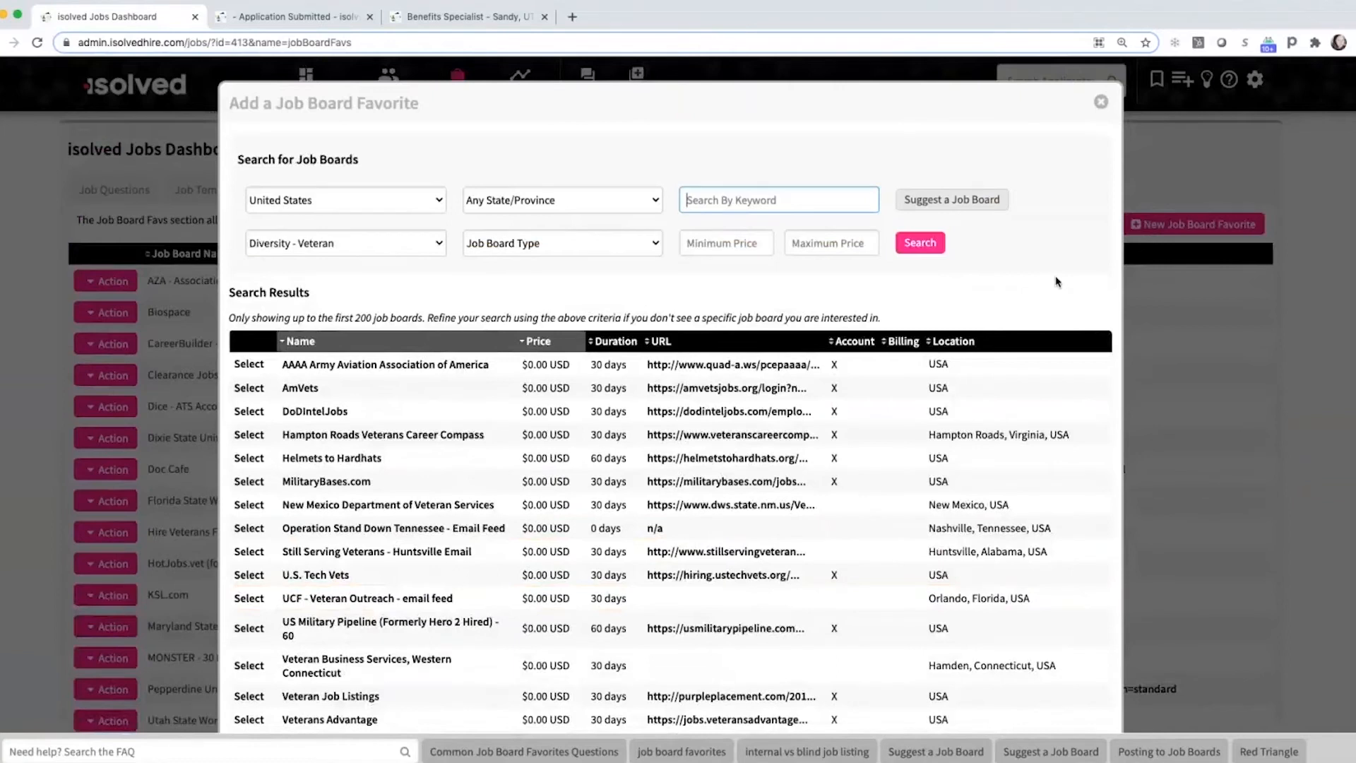
pyautogui.click(1102, 103)
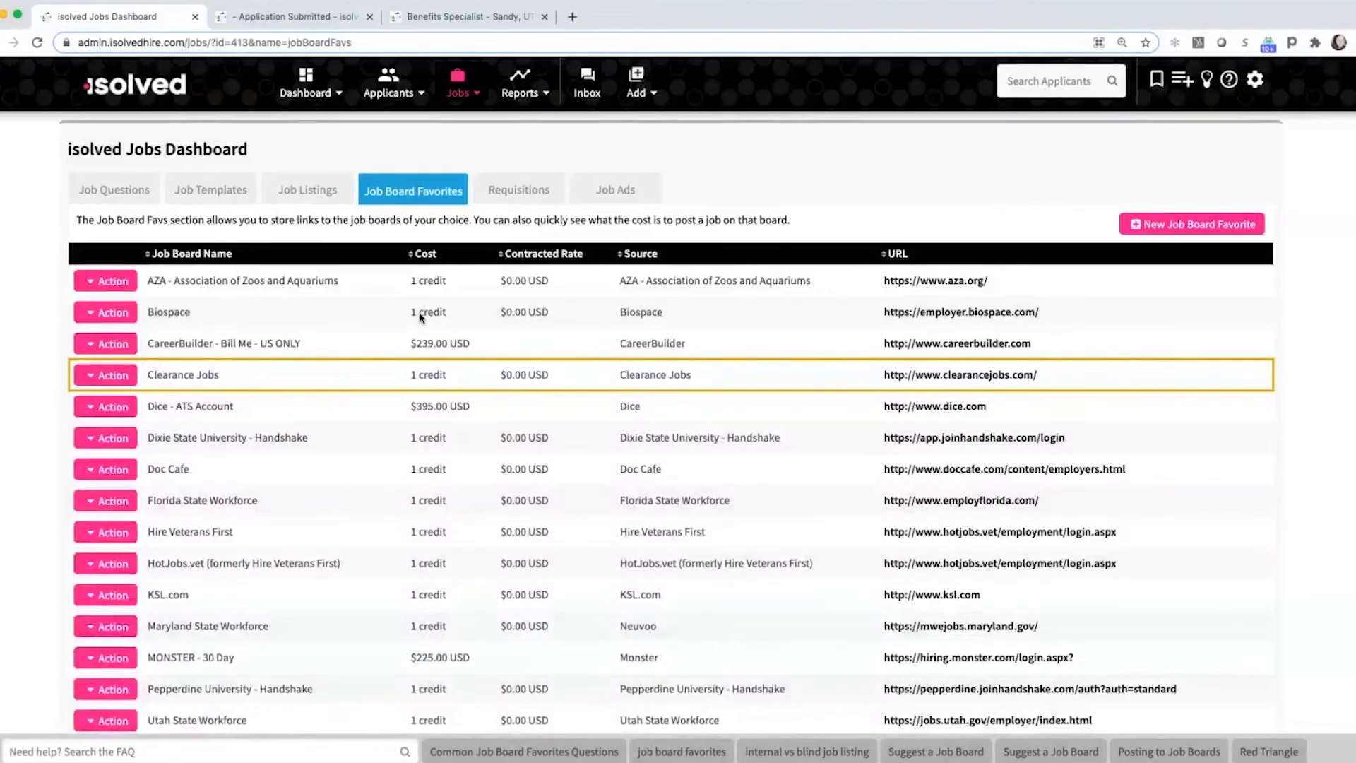
# Revisit the job listings, and open the Standard Reports to look through the available report types.
pyautogui.click(310, 189)
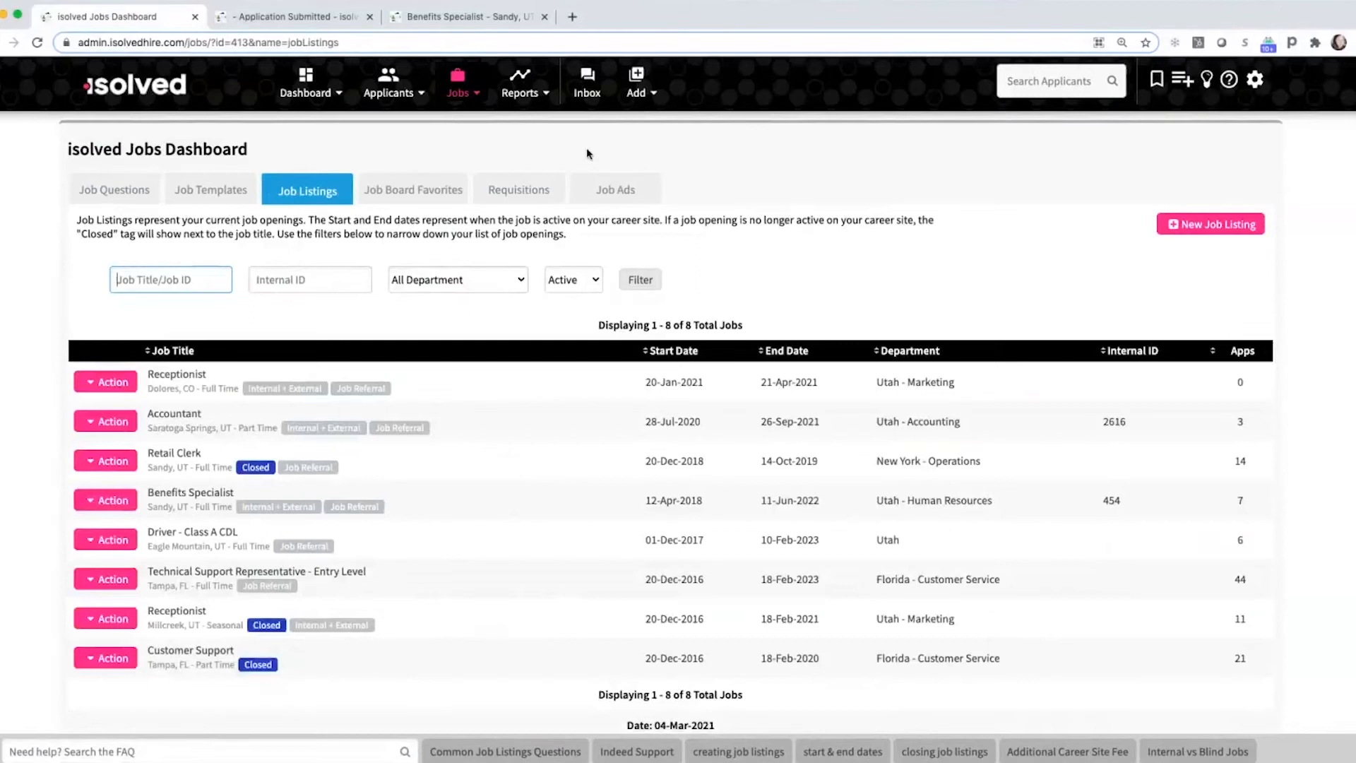
pyautogui.click(506, 99)
pyautogui.click(506, 99)
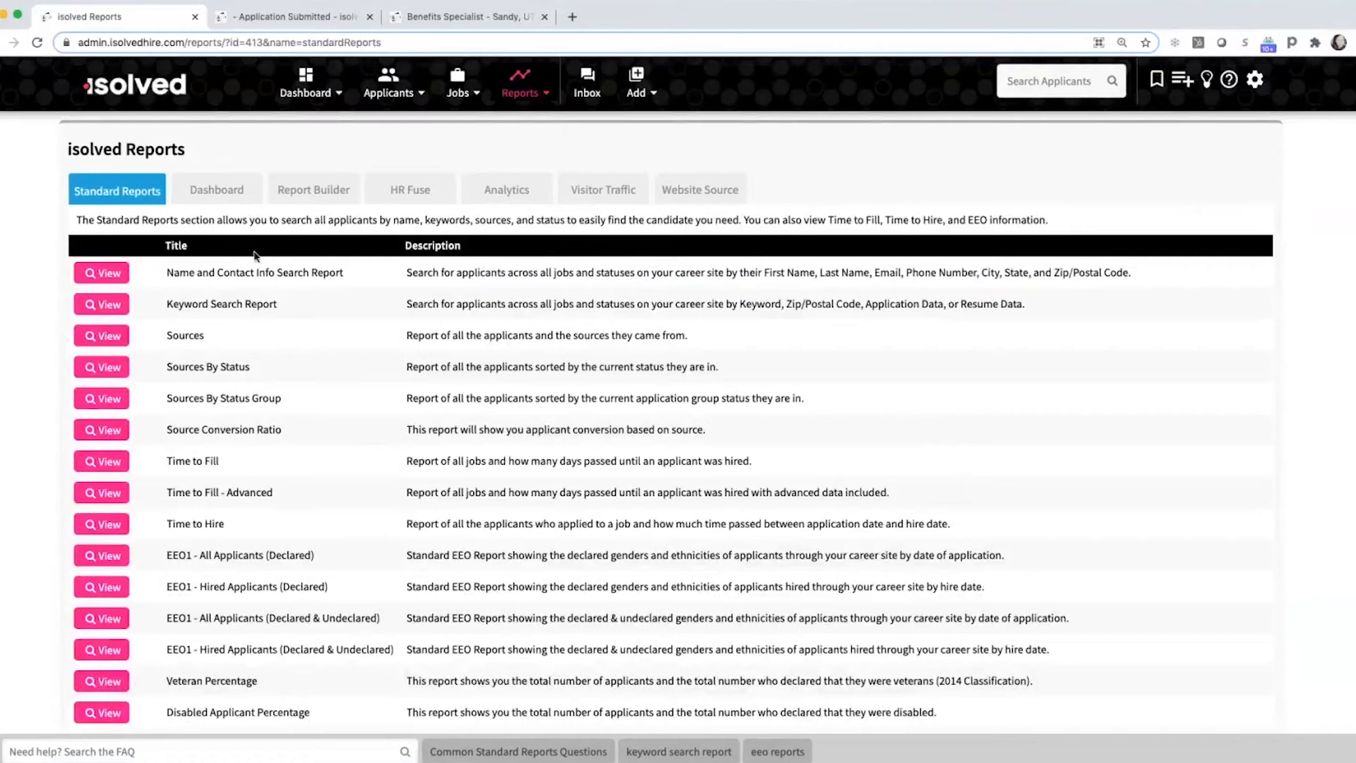
pyautogui.scroll(-1, 283, 478)
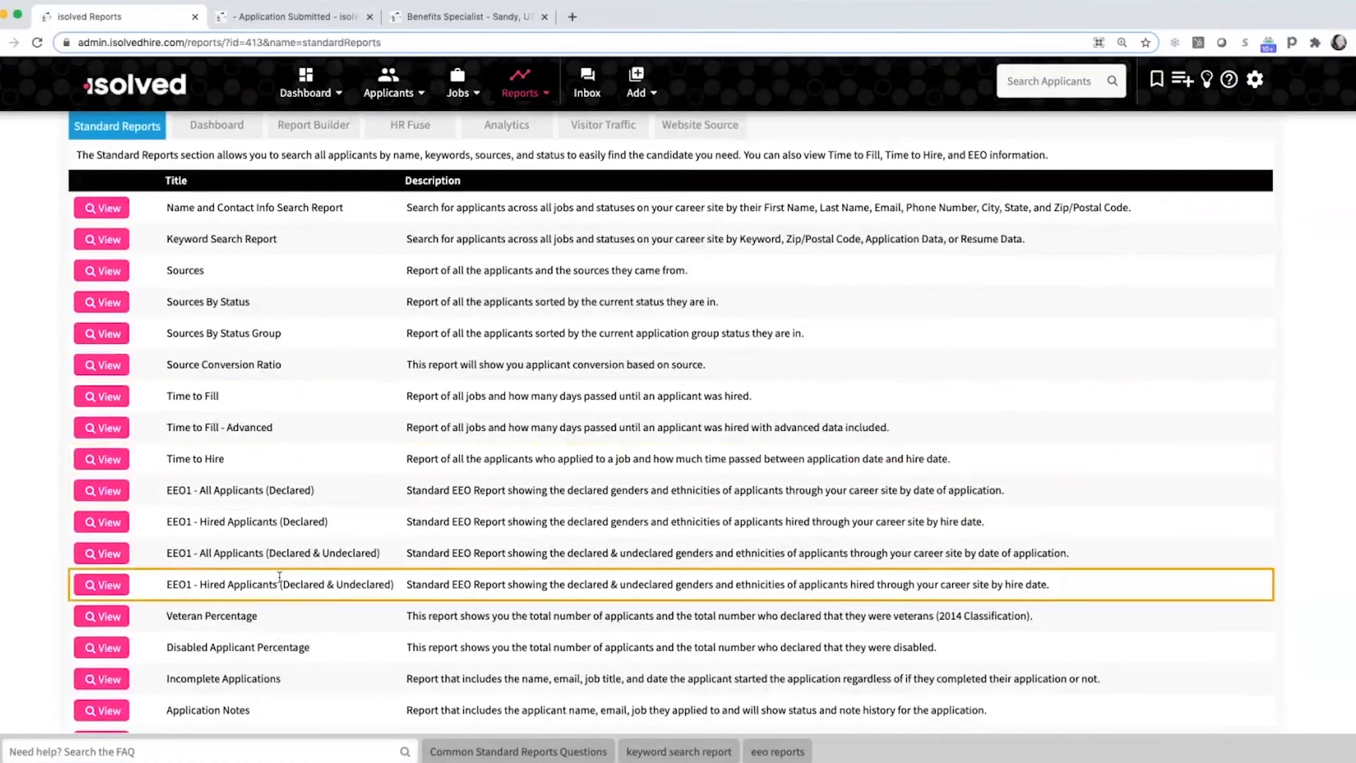
pyautogui.scroll(-1, 278, 593)
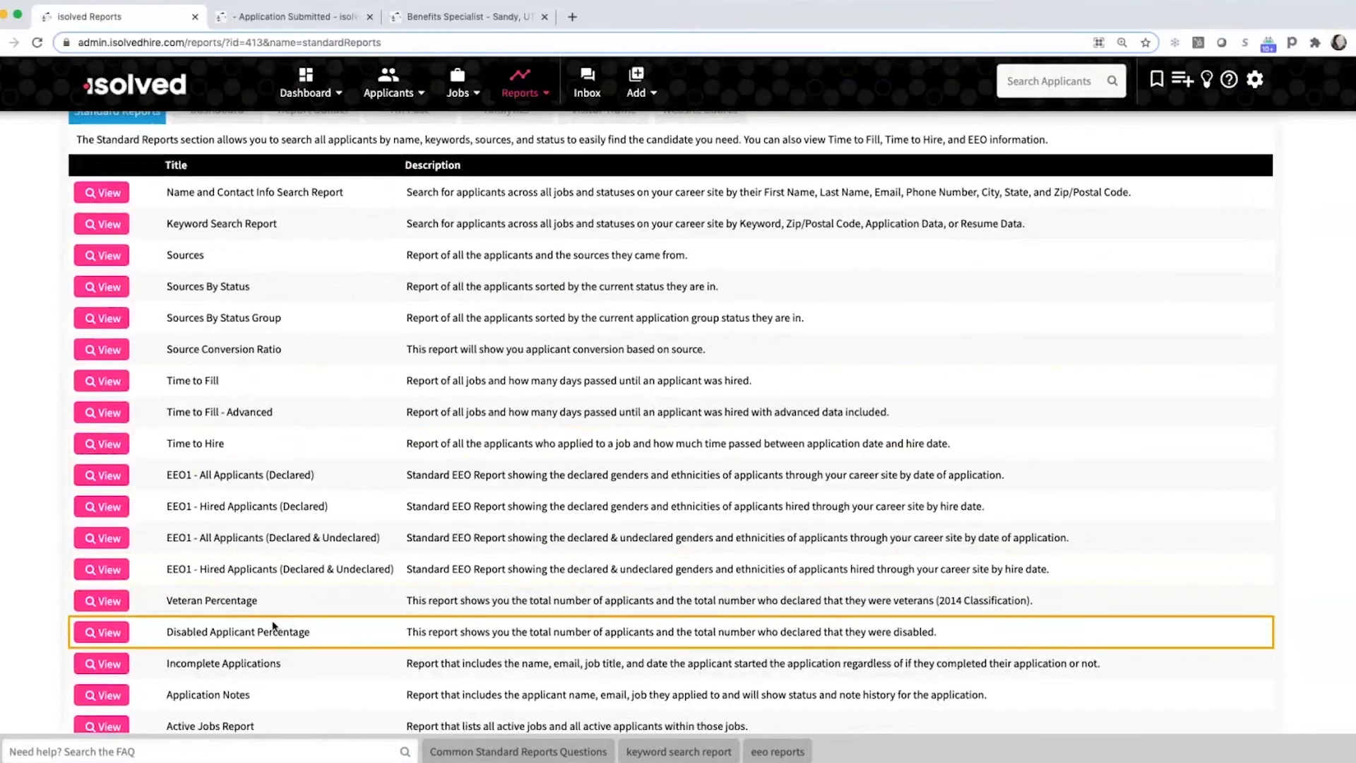
# Look through the remaining standard reports, run the Assigned User Report for all assigned users, and close it.
pyautogui.scroll(-5, 513, 584)
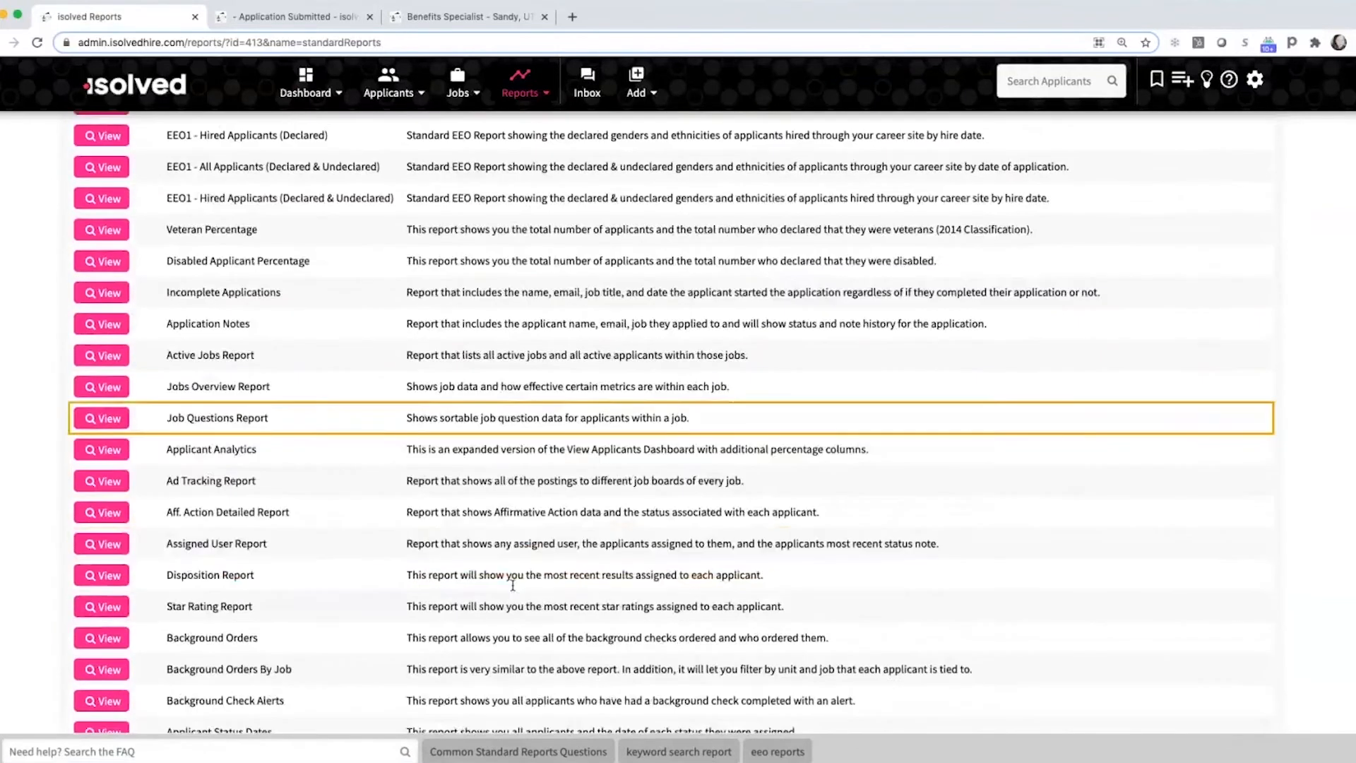
pyautogui.scroll(-1, 513, 588)
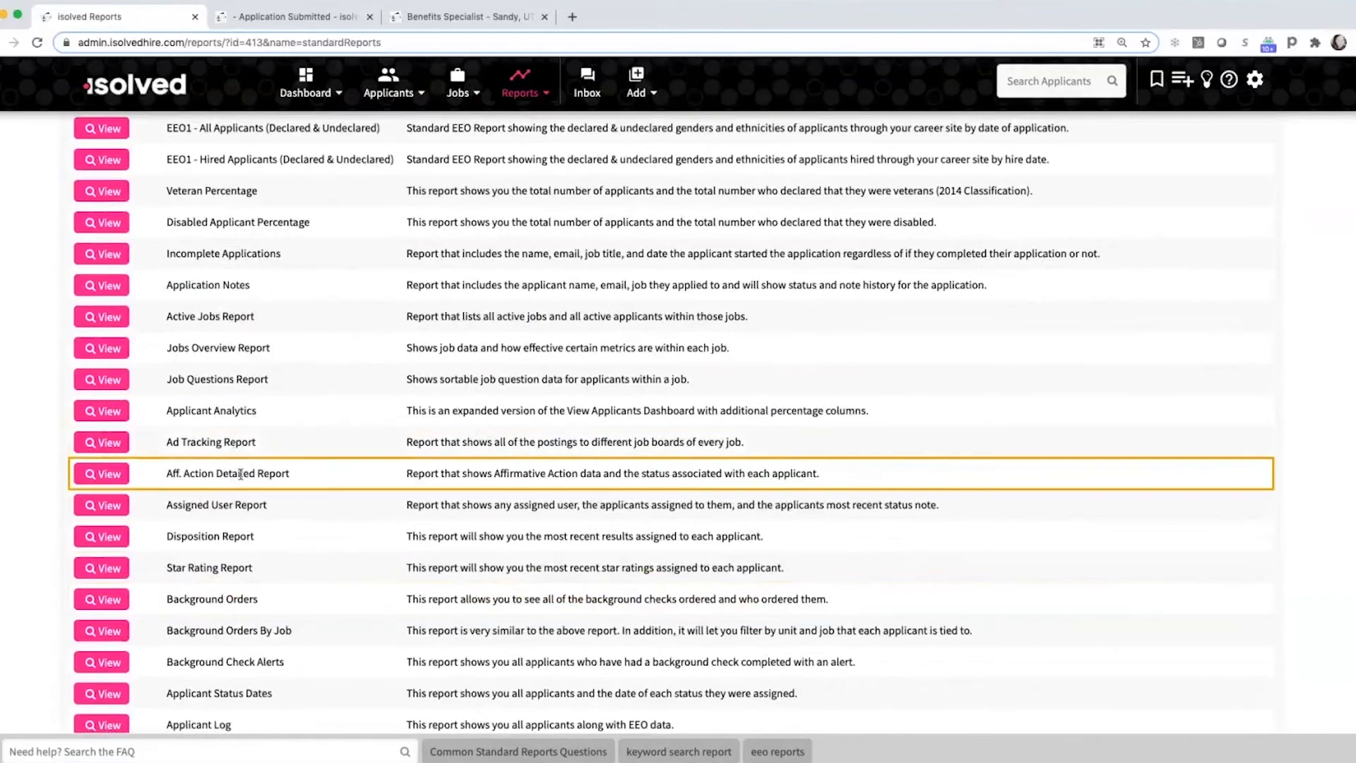
pyautogui.scroll(-1, 306, 505)
pyautogui.scroll(-5, 306, 505)
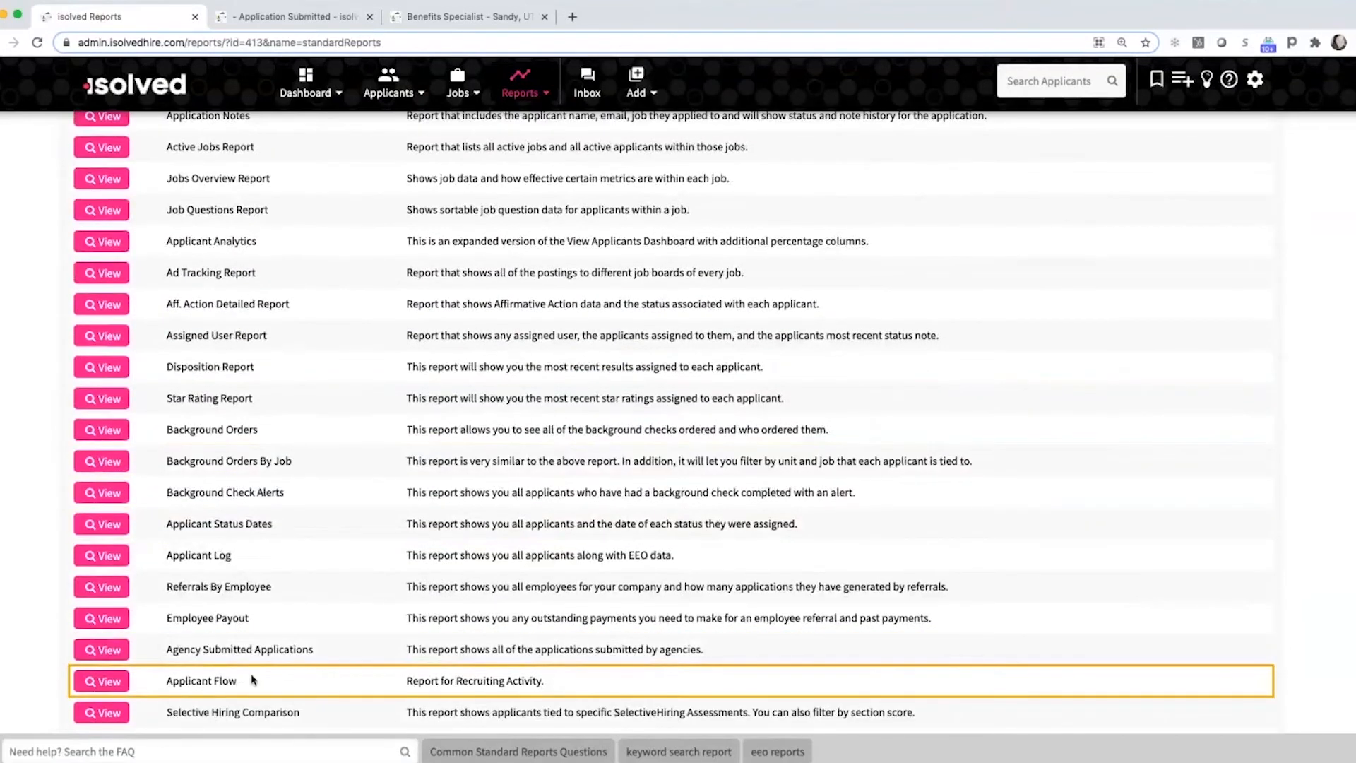
pyautogui.click(204, 336)
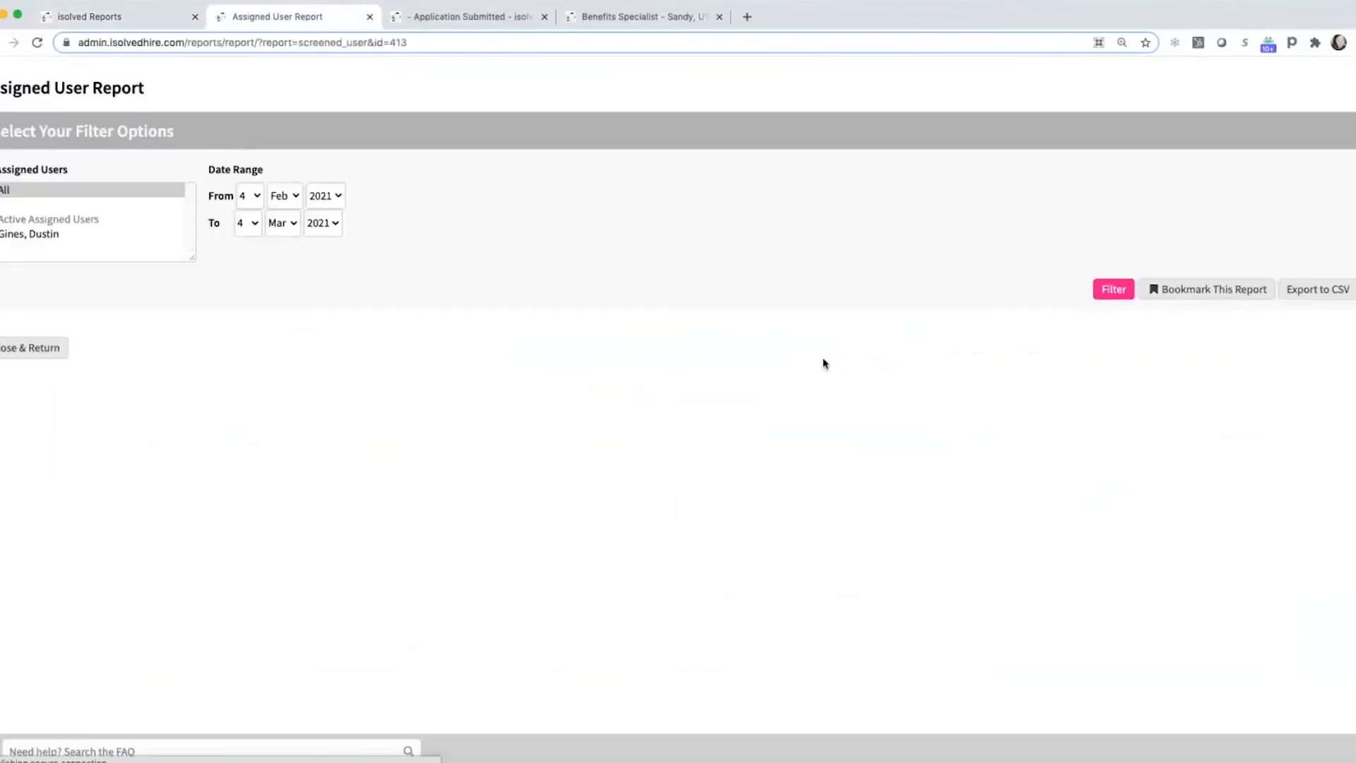
pyautogui.click(1114, 291)
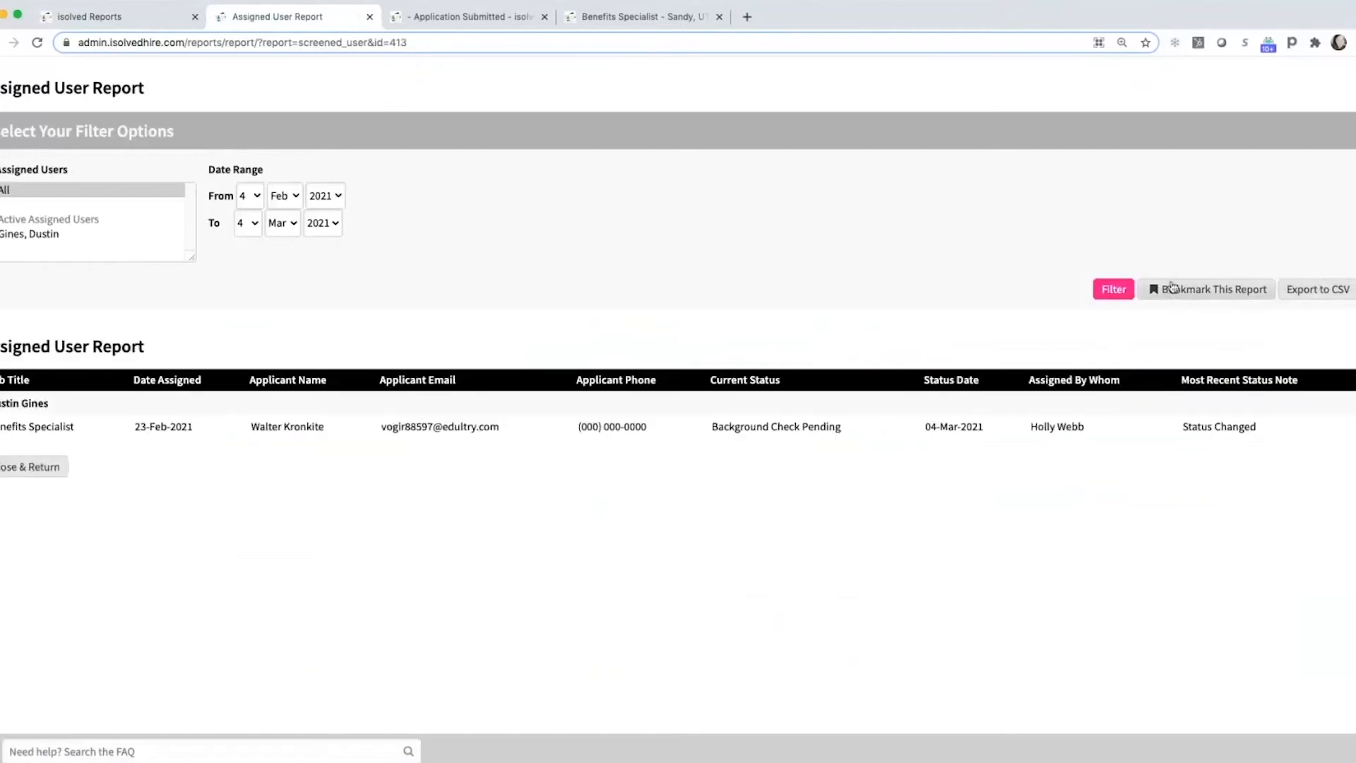
pyautogui.click(369, 17)
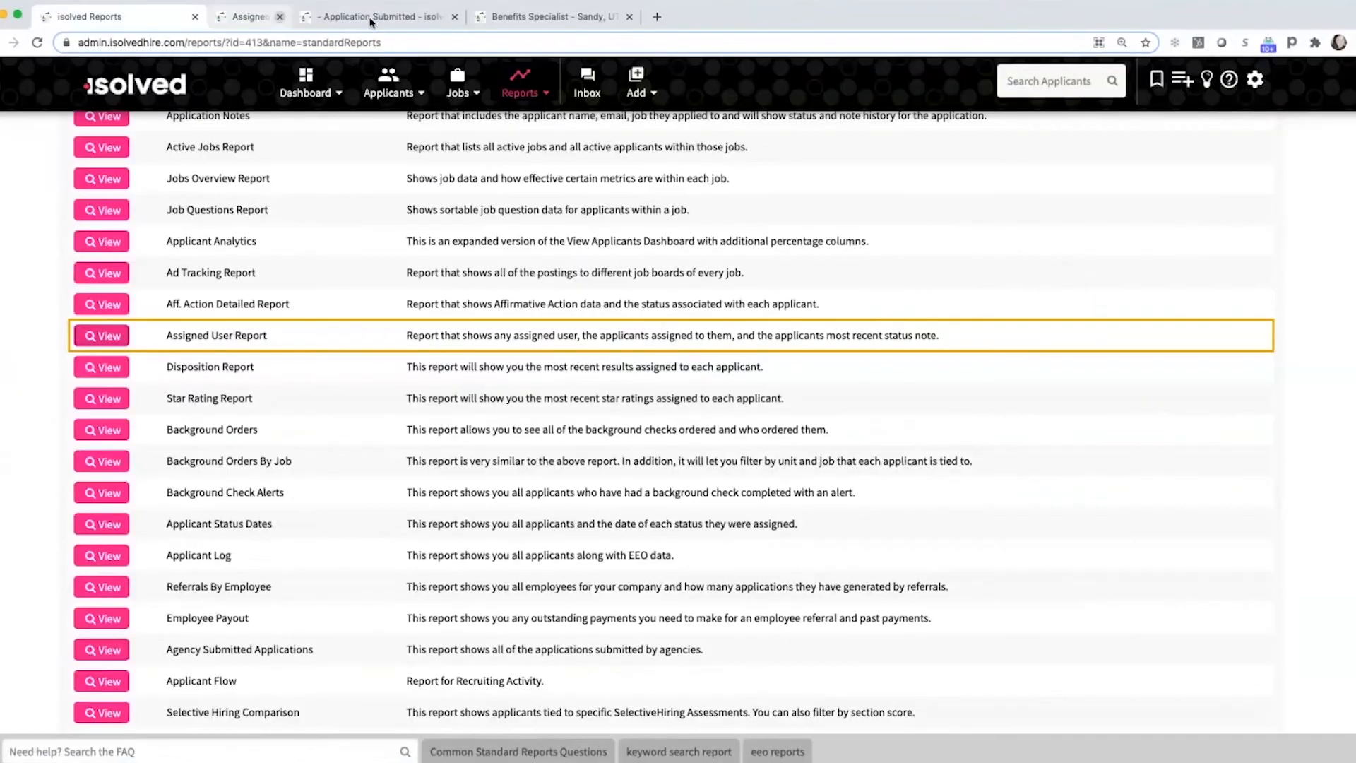
# Show the bookmarked reports list, and view the Conversion and Sources views of the reports dashboard.
pyautogui.click(1156, 85)
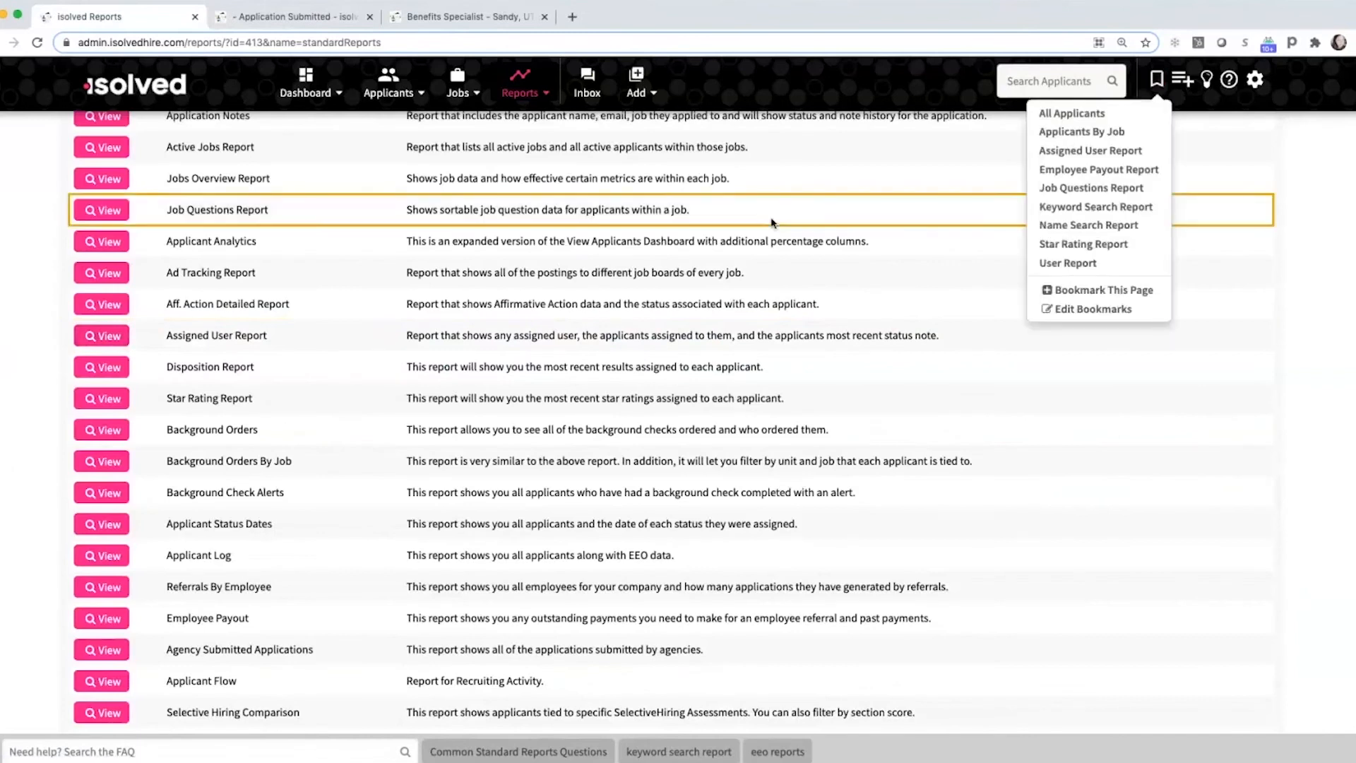
pyautogui.scroll(10, 242, 221)
pyautogui.click(216, 190)
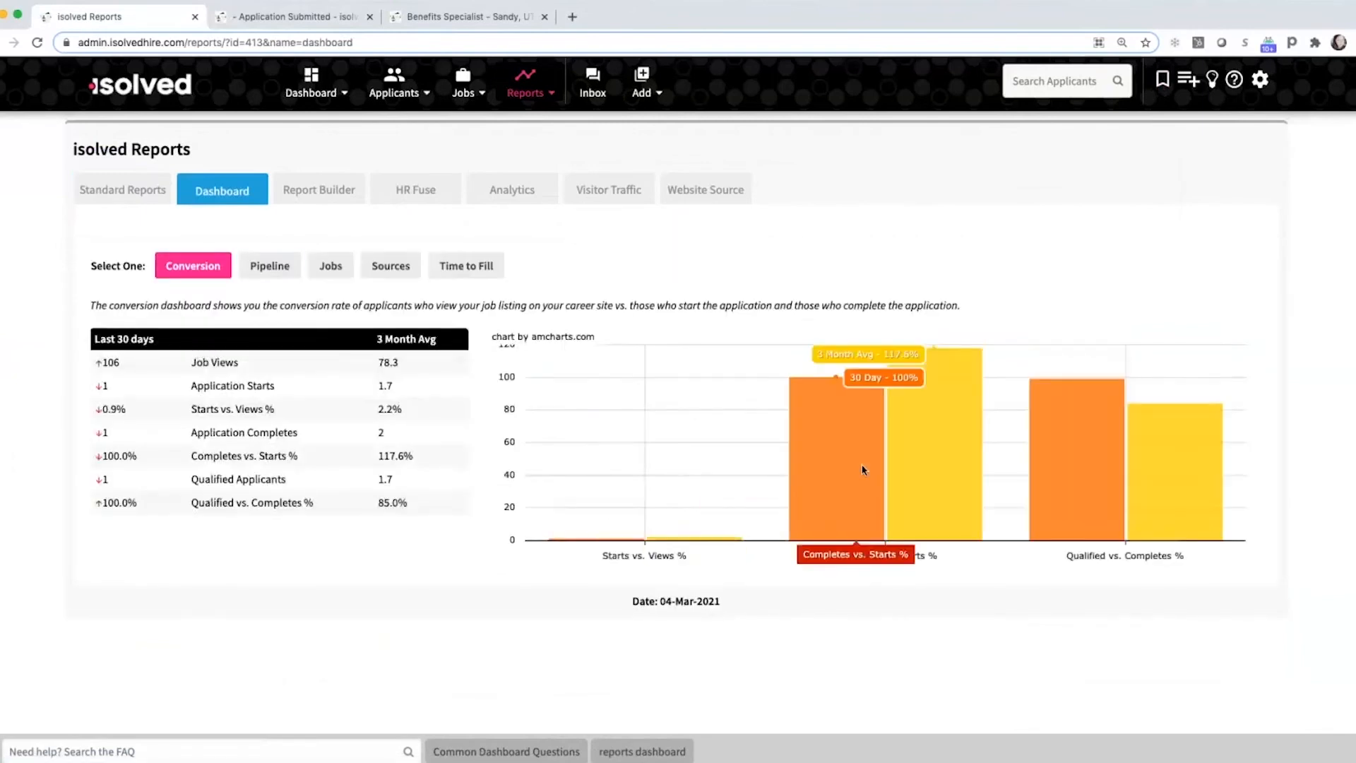
pyautogui.click(390, 265)
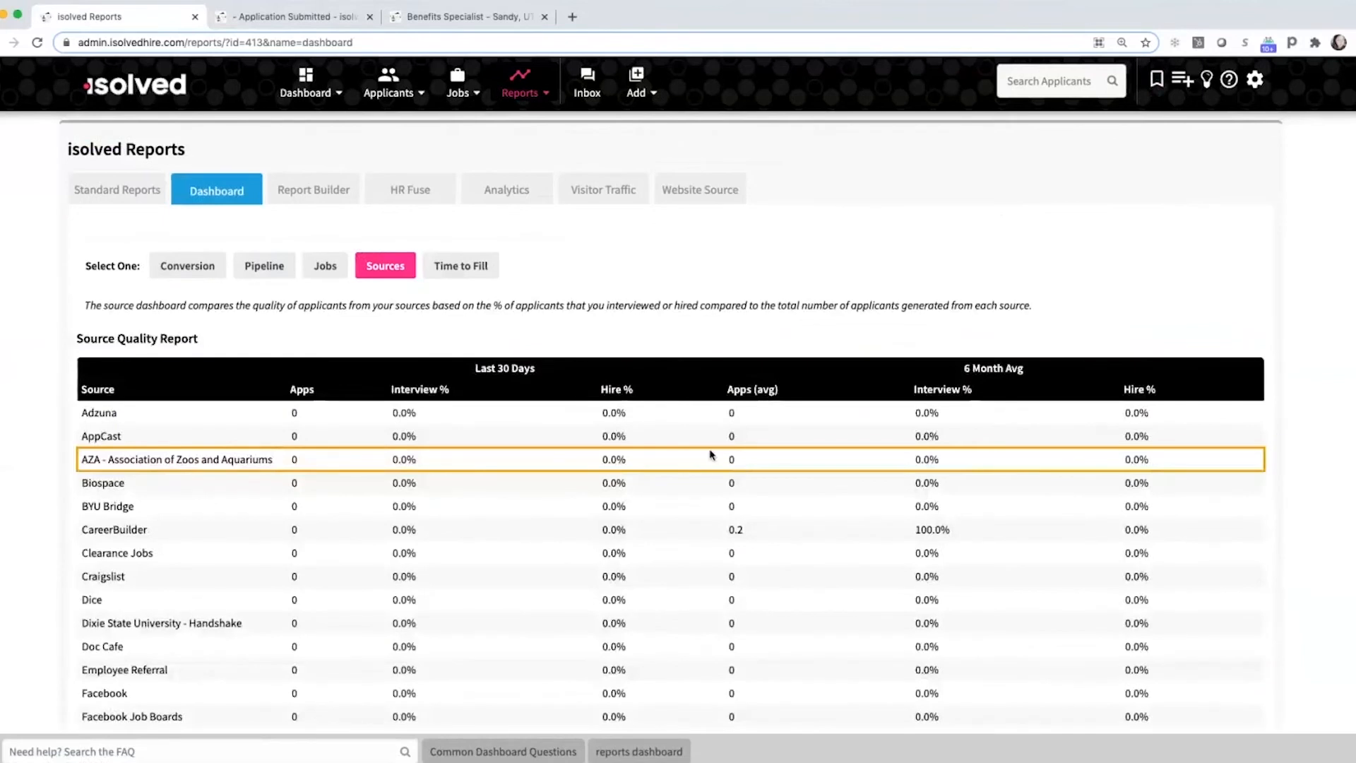
# Show the Report Builder reports and start a new custom report of type Applicants by Job Listing.
pyautogui.click(292, 192)
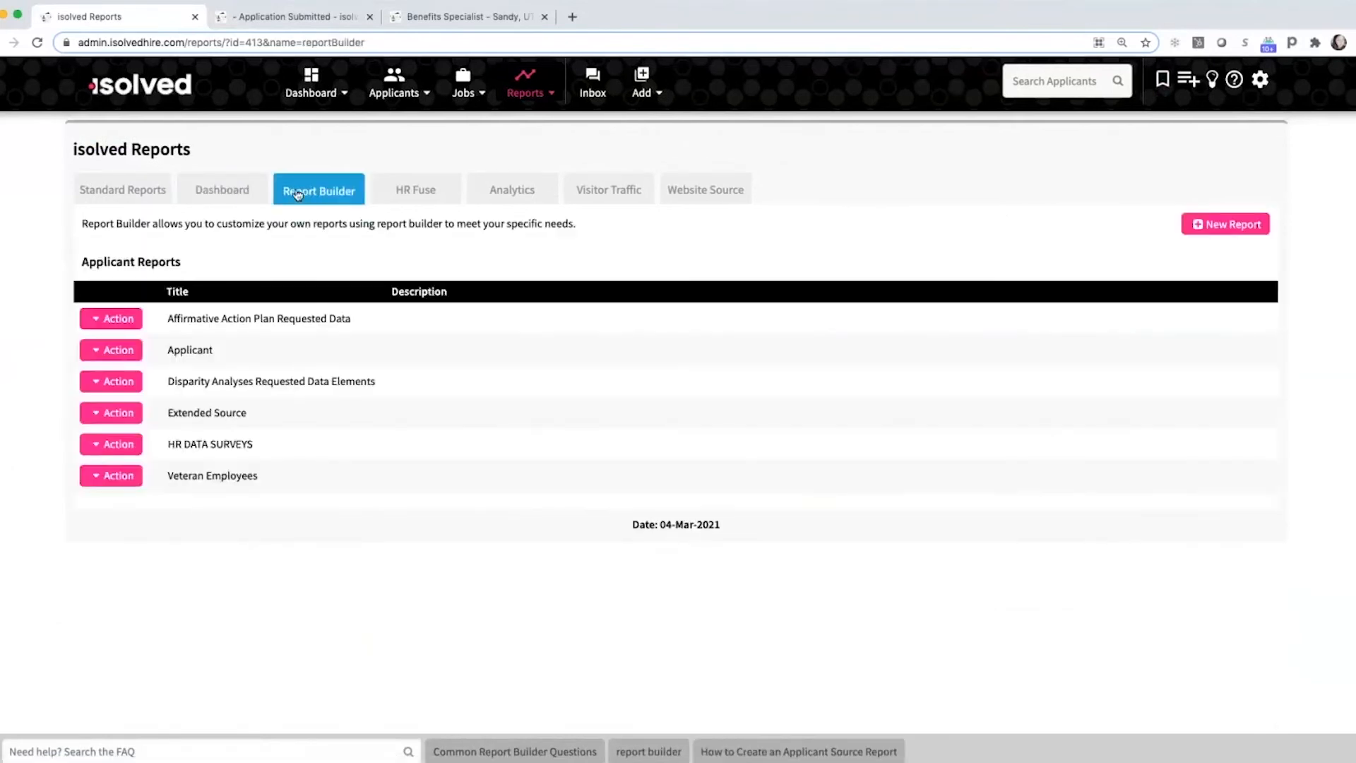
pyautogui.click(1199, 225)
pyautogui.click(726, 172)
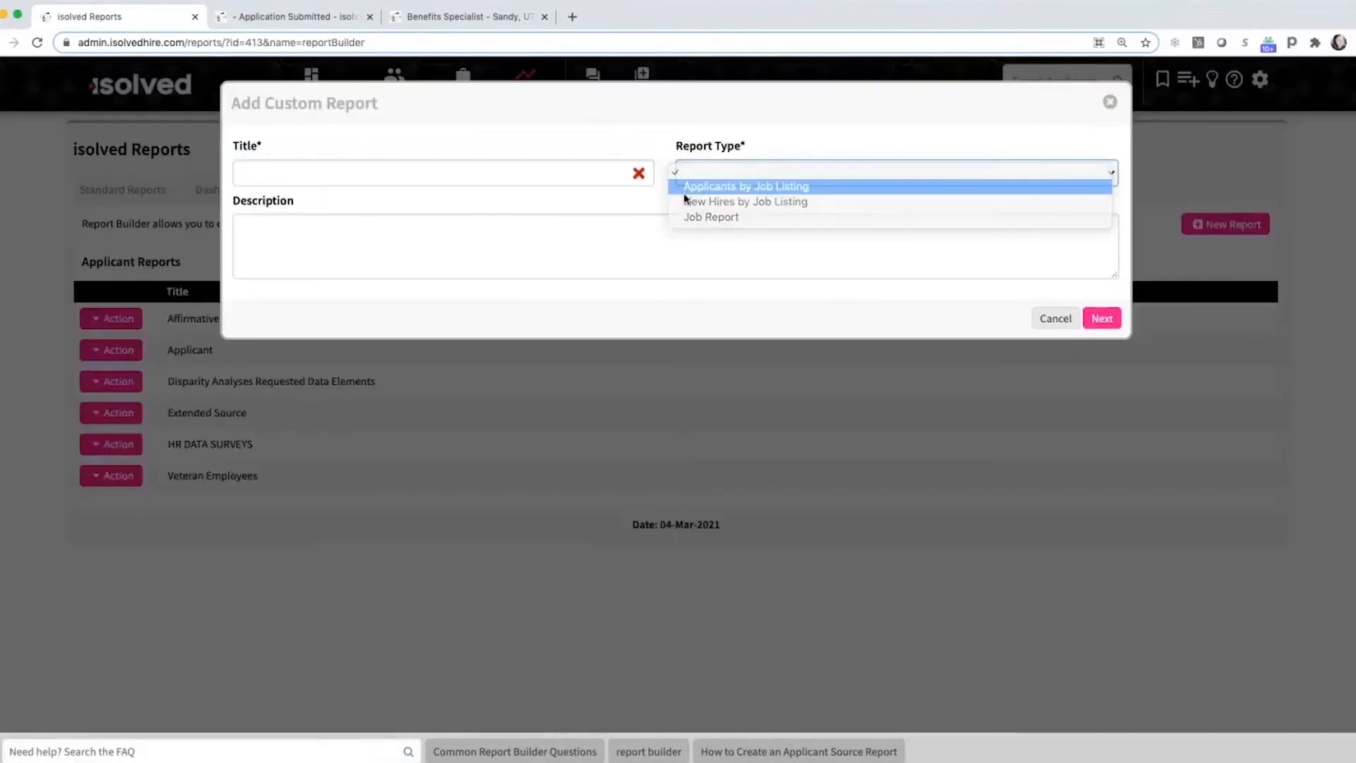
pyautogui.click(706, 187)
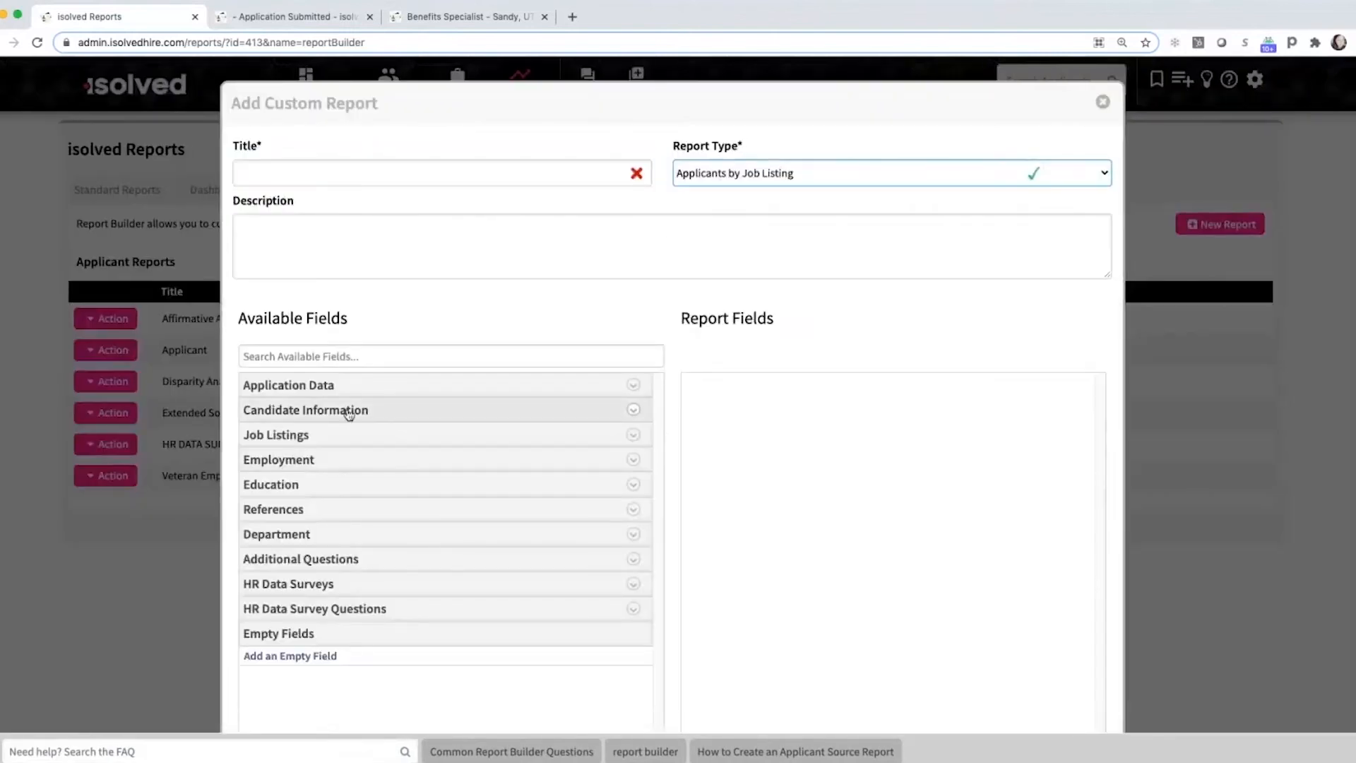
# Add Potential Start Date, Which days are you available?, Candidate Username and Candidate Last Name to the custom report, and close it without saving.
pyautogui.click(320, 558)
pyautogui.scroll(-1, 346, 567)
pyautogui.click(346, 587)
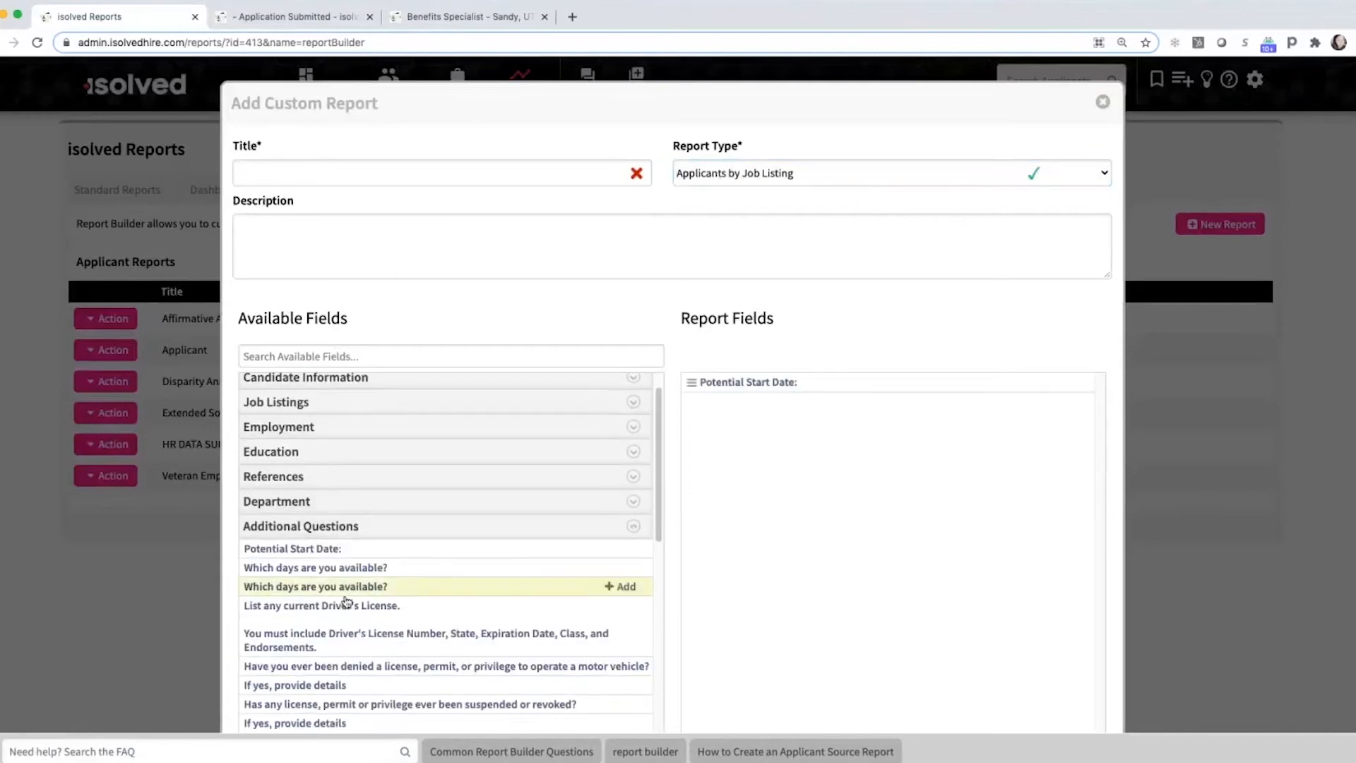
pyautogui.click(344, 590)
pyautogui.scroll(1, 318, 394)
pyautogui.click(357, 408)
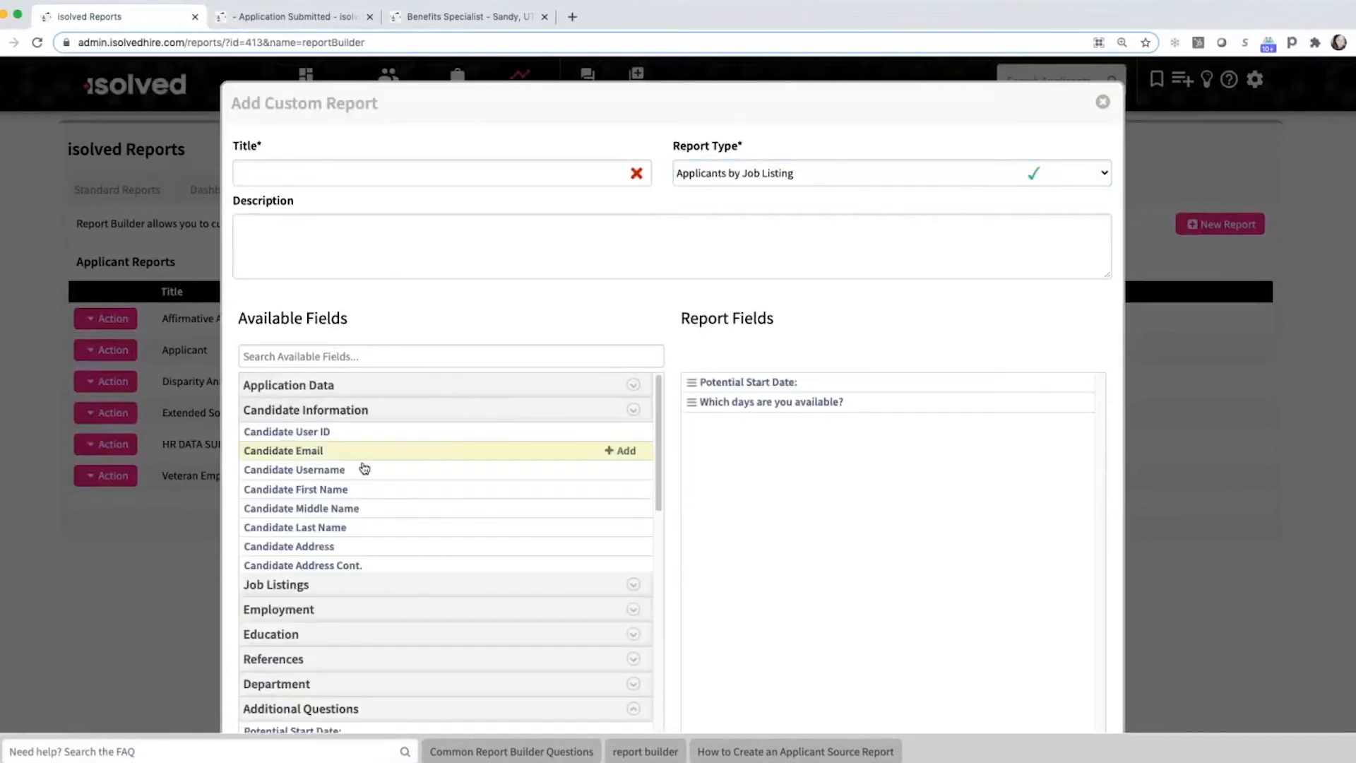
pyautogui.click(357, 471)
pyautogui.click(353, 511)
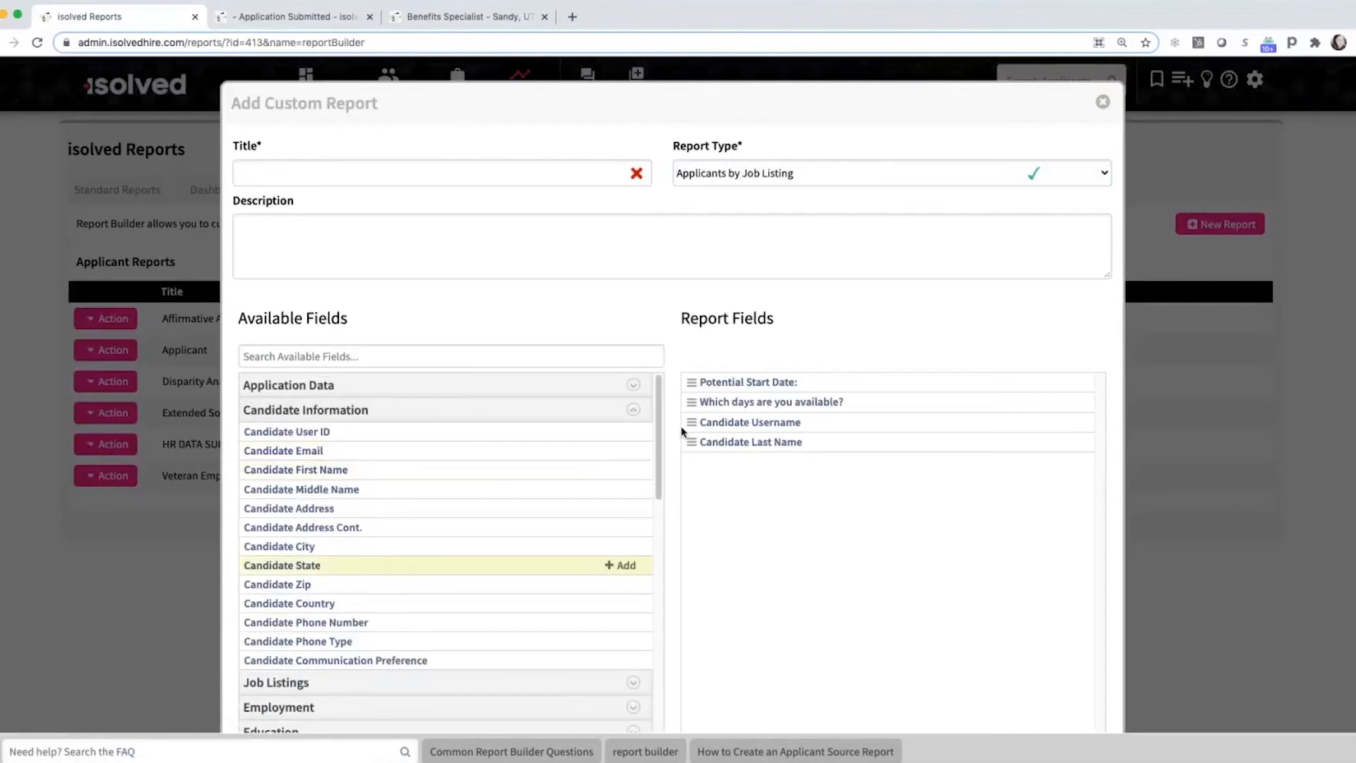
pyautogui.click(1103, 103)
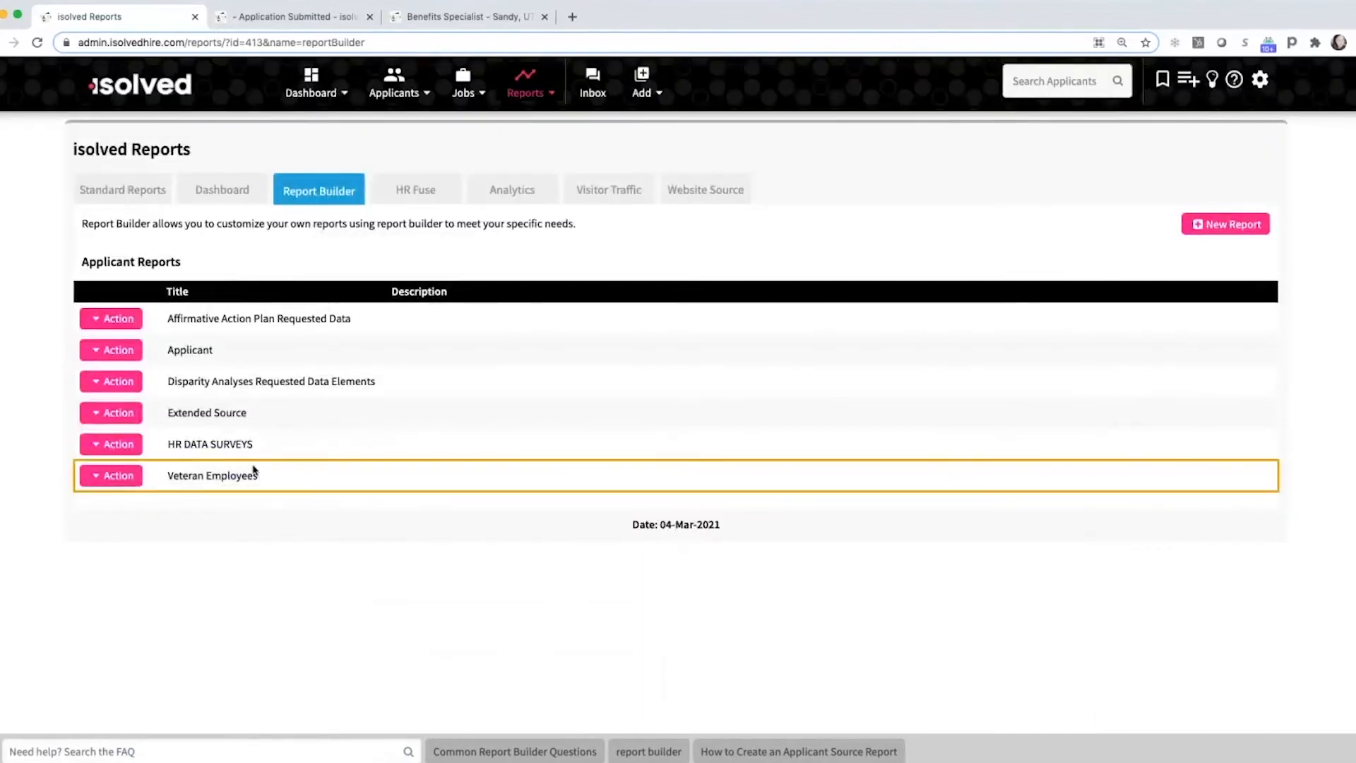
# View the Application Exits analytics, and run the Website Source report for all departments and active jobs.
pyautogui.click(523, 201)
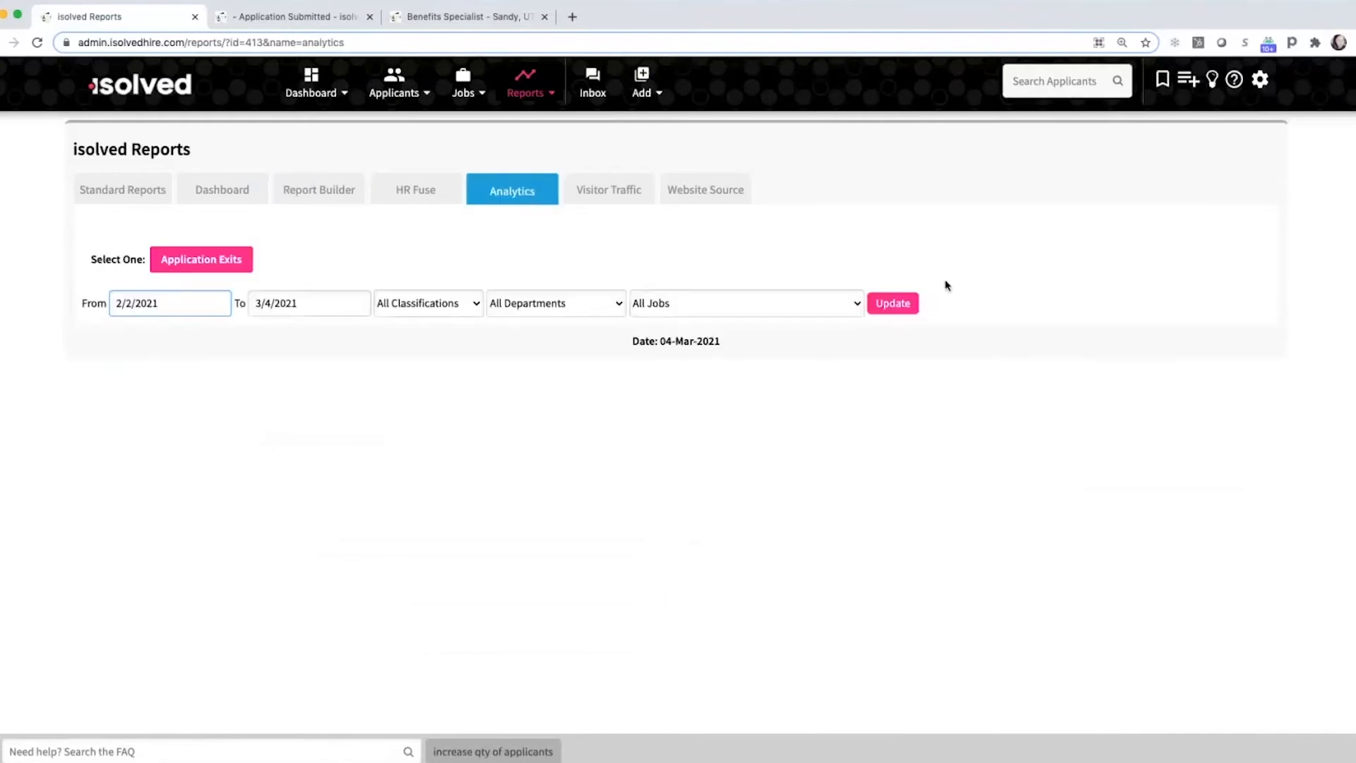
pyautogui.scroll(-2, 987, 269)
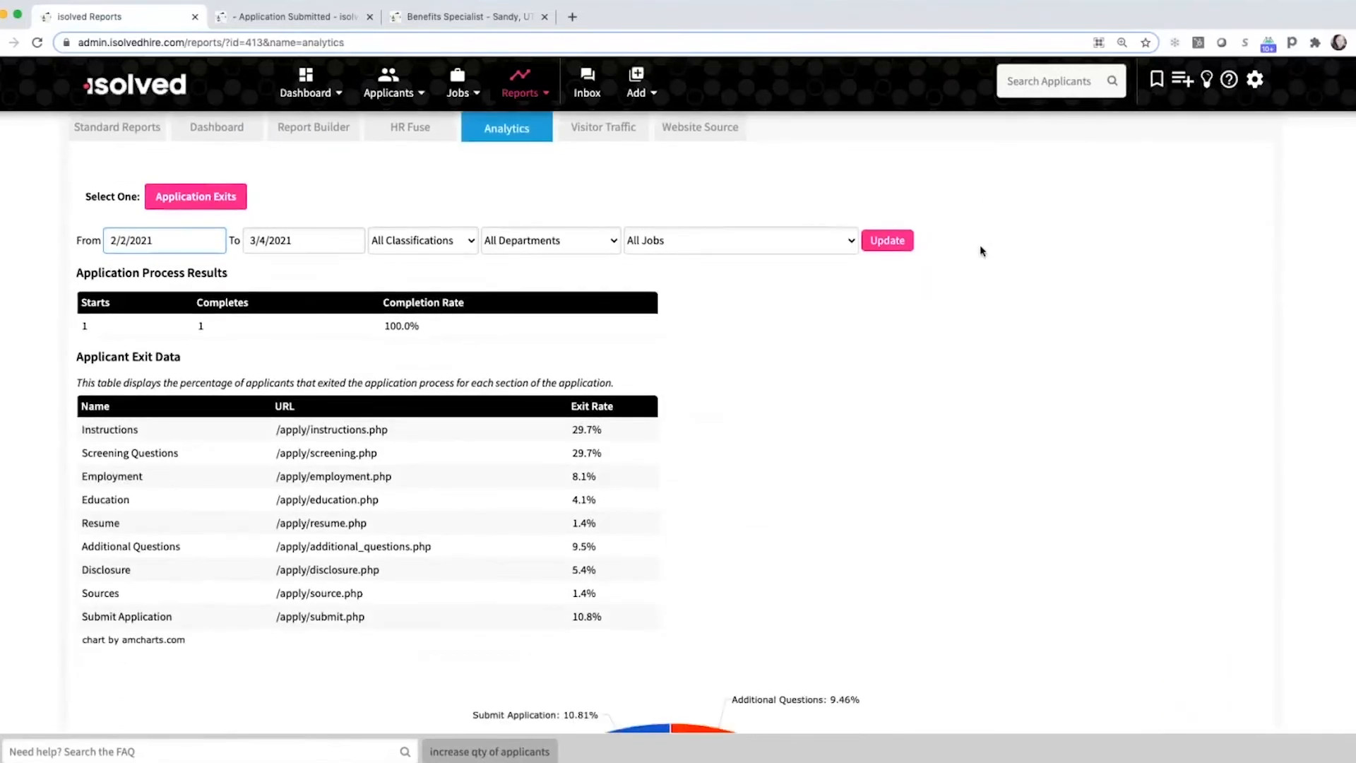
pyautogui.click(697, 139)
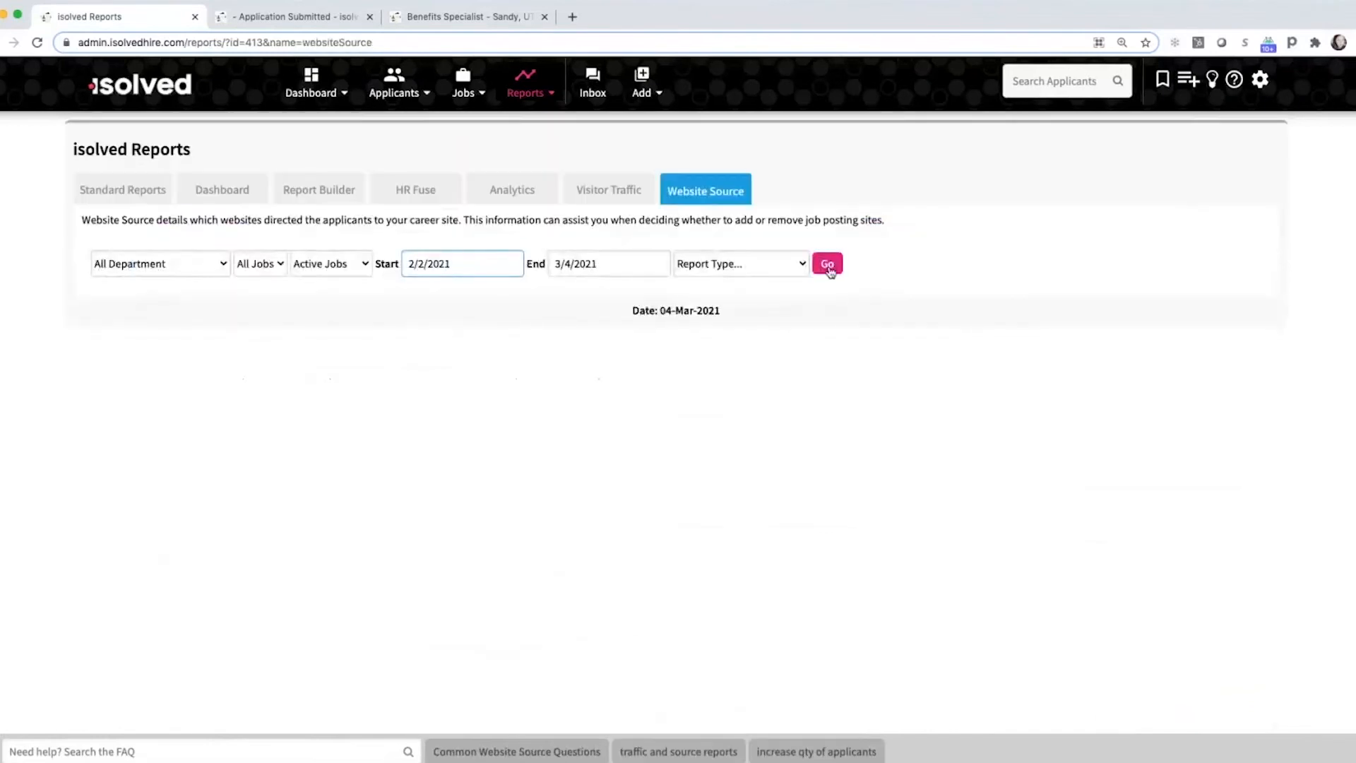
pyautogui.click(827, 264)
pyautogui.scroll(-5, 962, 276)
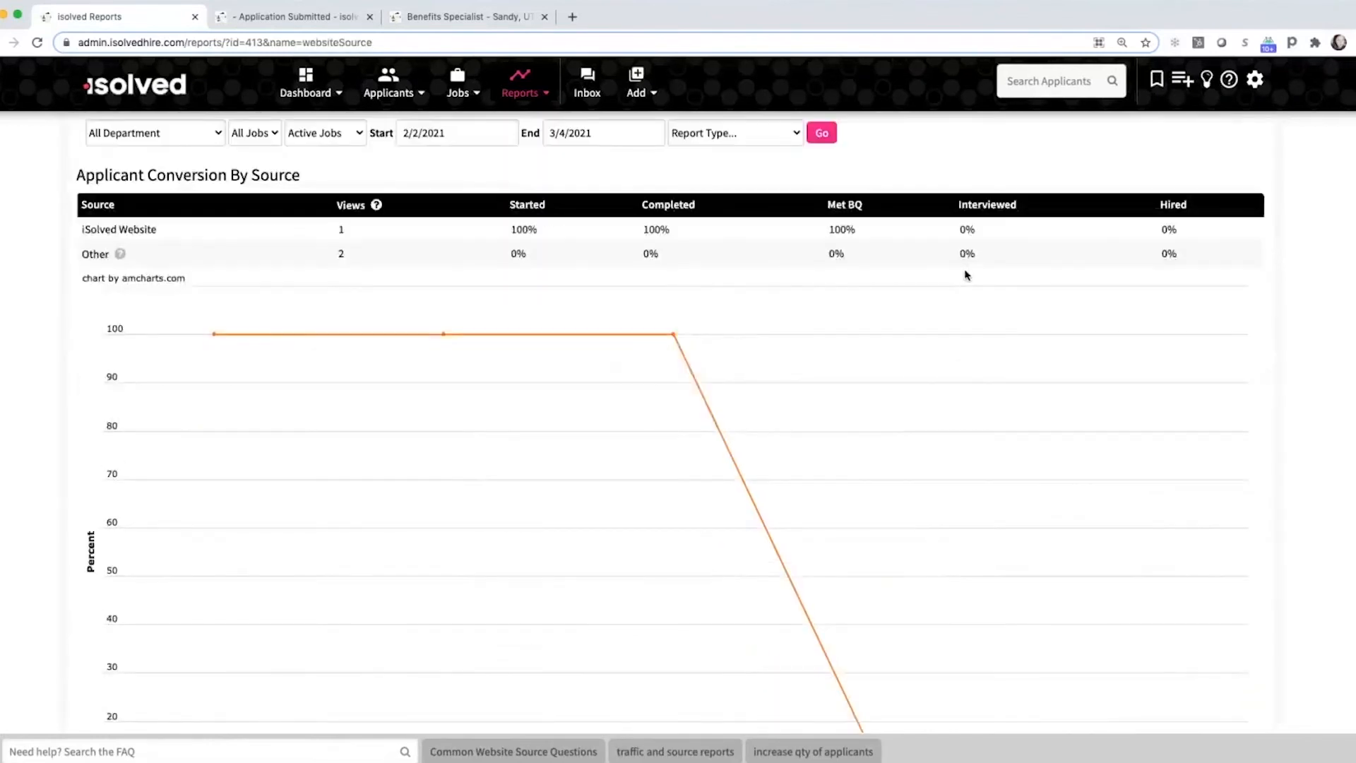
pyautogui.scroll(5, 968, 276)
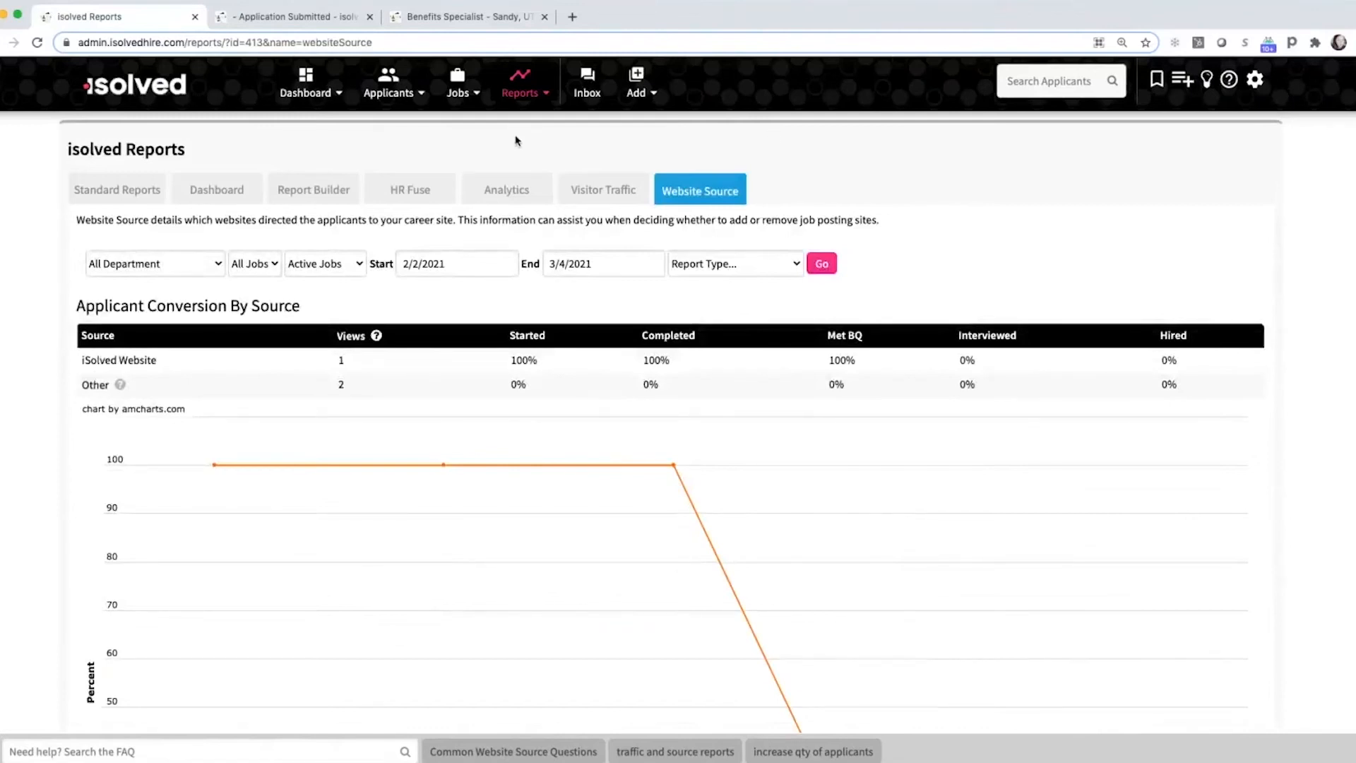
# Show all applicants in the applicant dashboard and look through the department, status and tag filter options without changing them.
pyautogui.click(390, 95)
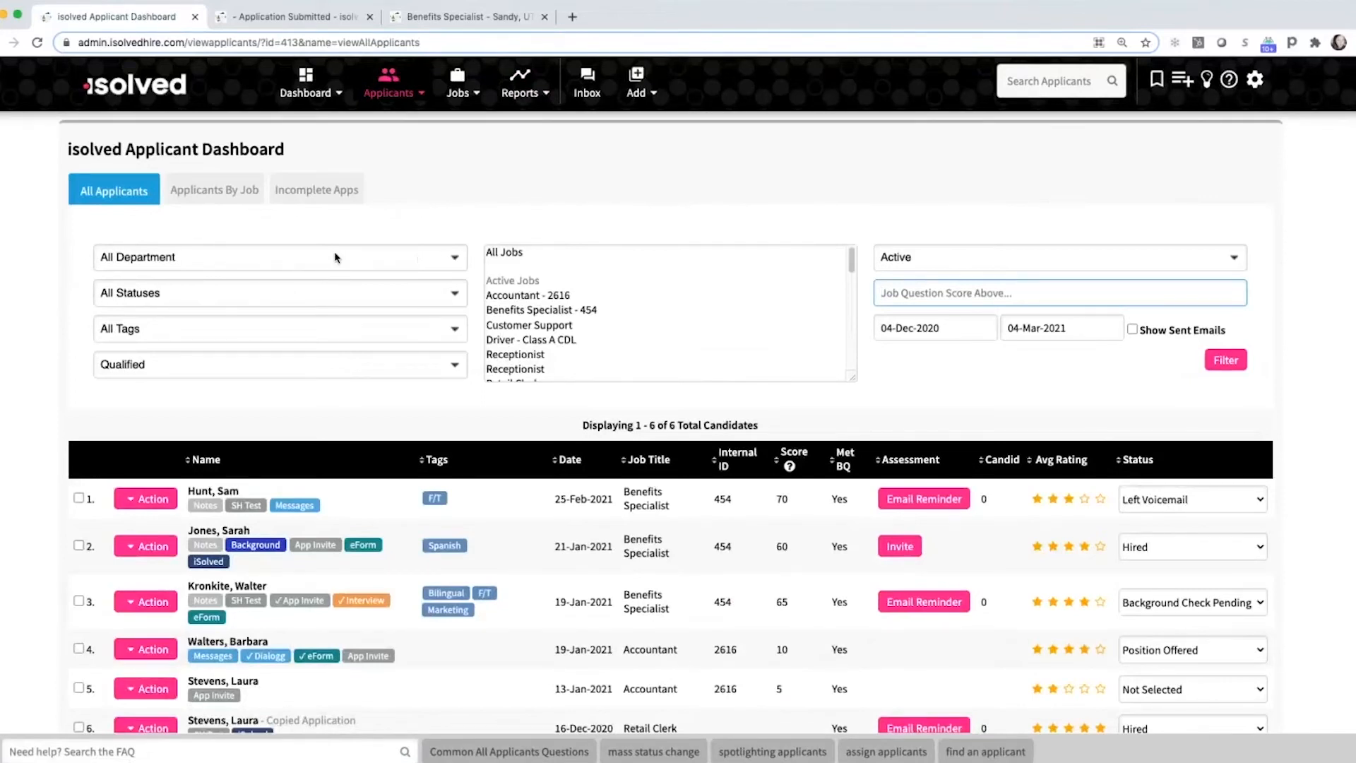
pyautogui.click(280, 262)
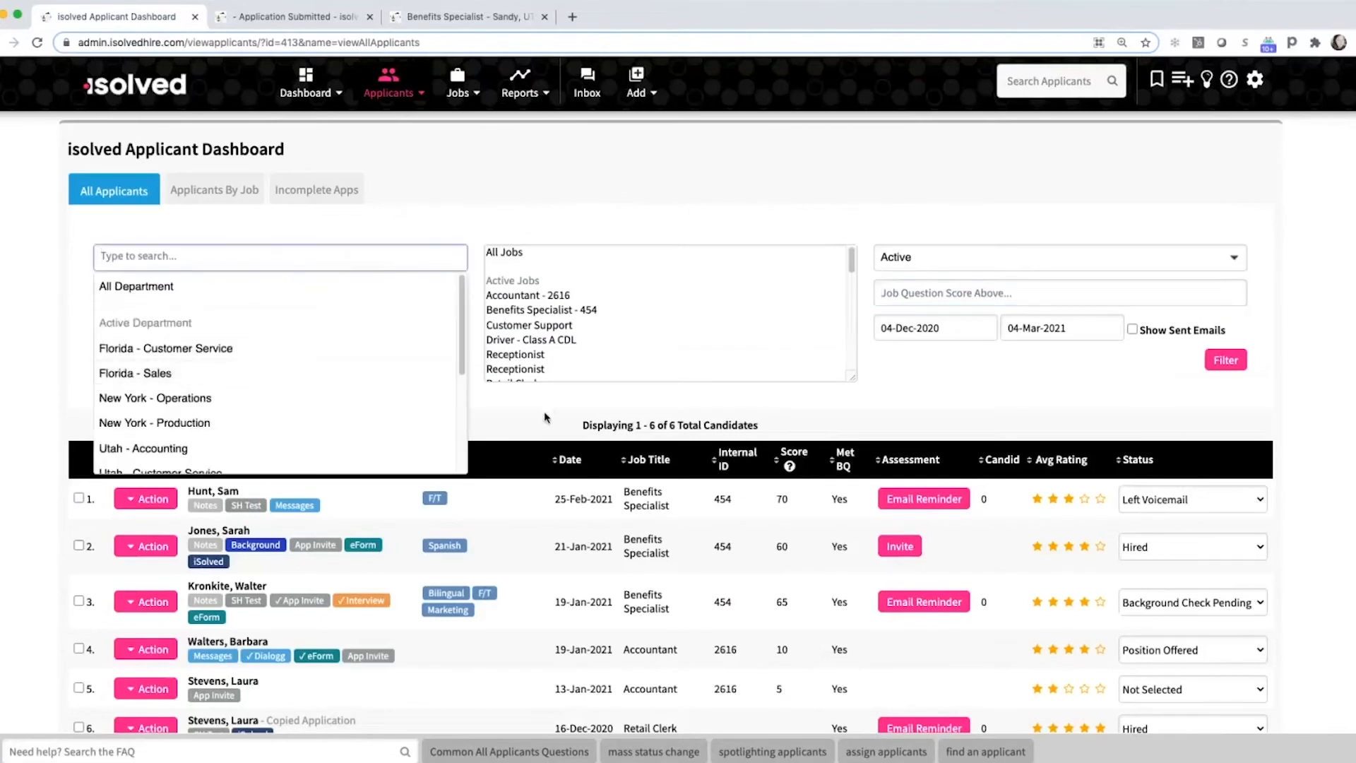
pyautogui.click(544, 416)
pyautogui.click(261, 299)
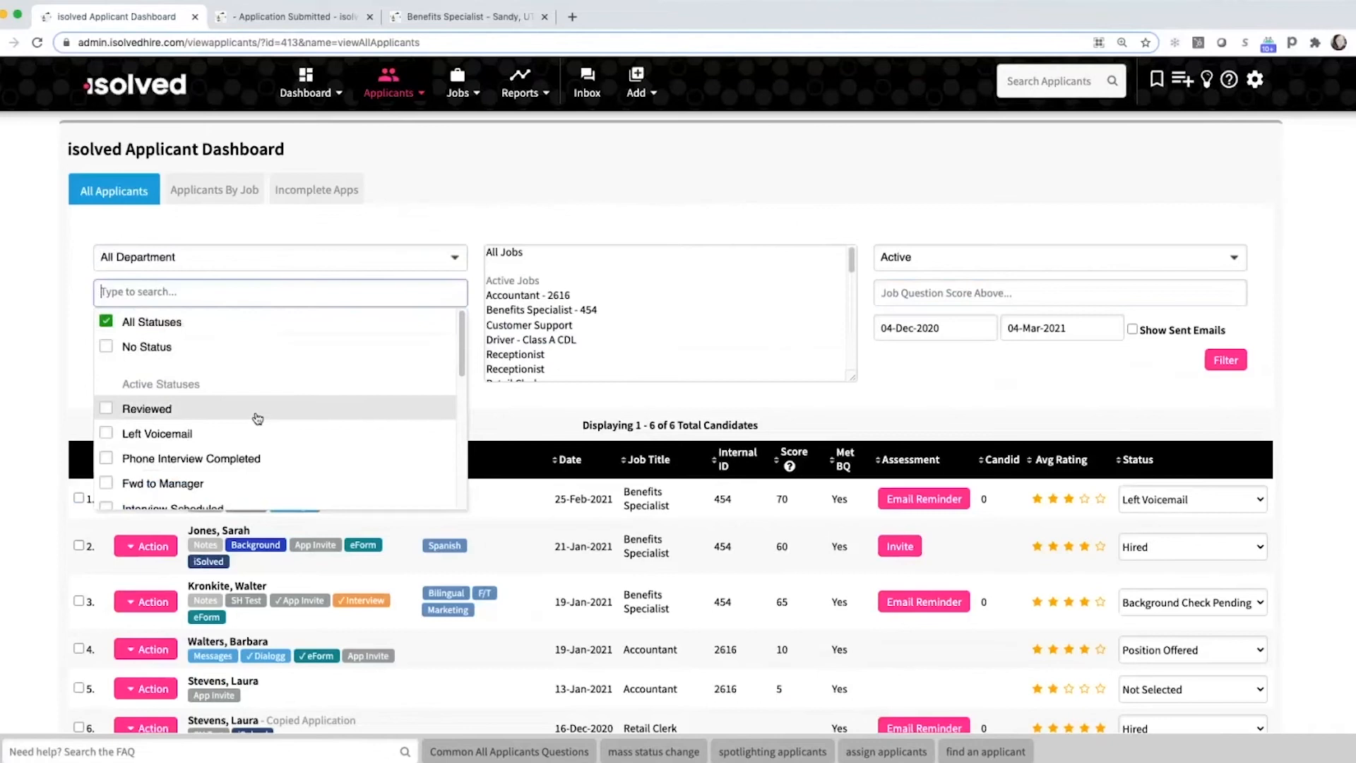
pyautogui.scroll(-3, 257, 418)
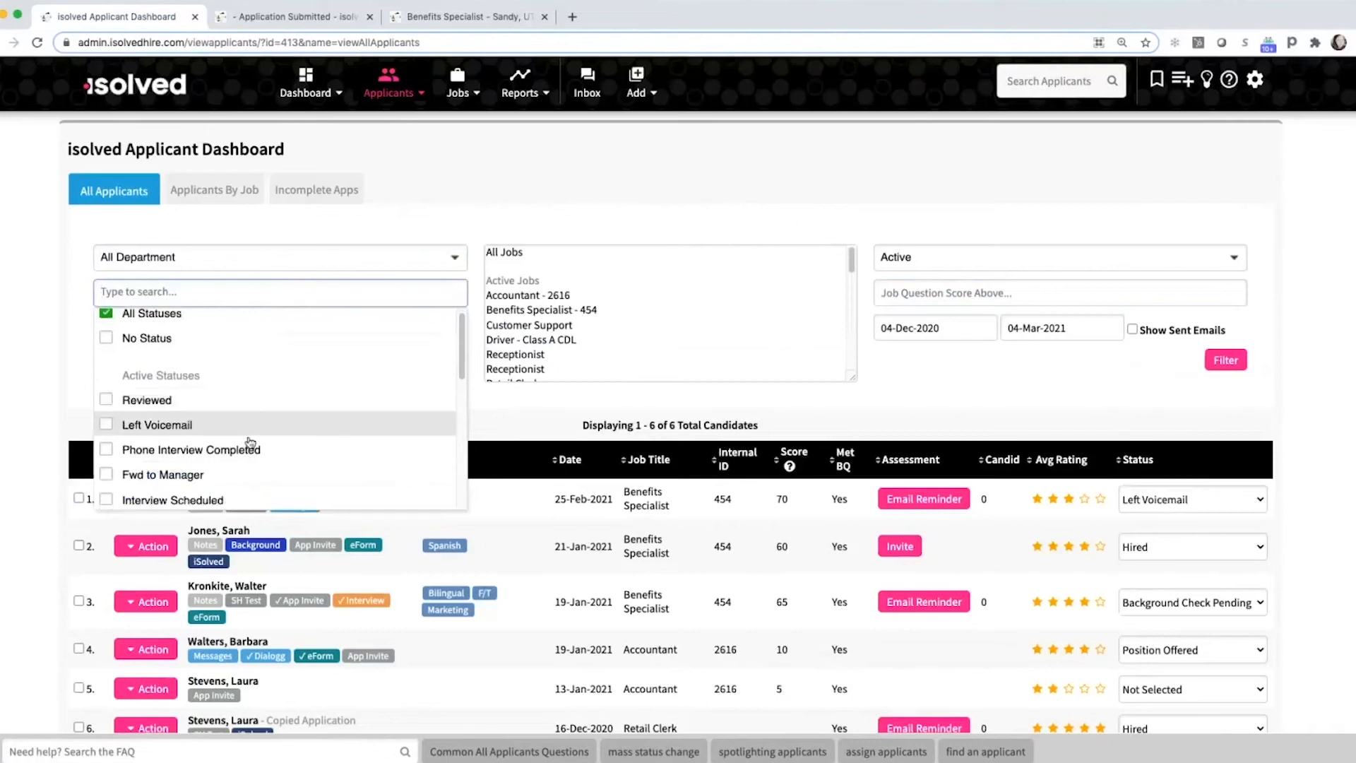
pyautogui.click(547, 428)
pyautogui.click(209, 326)
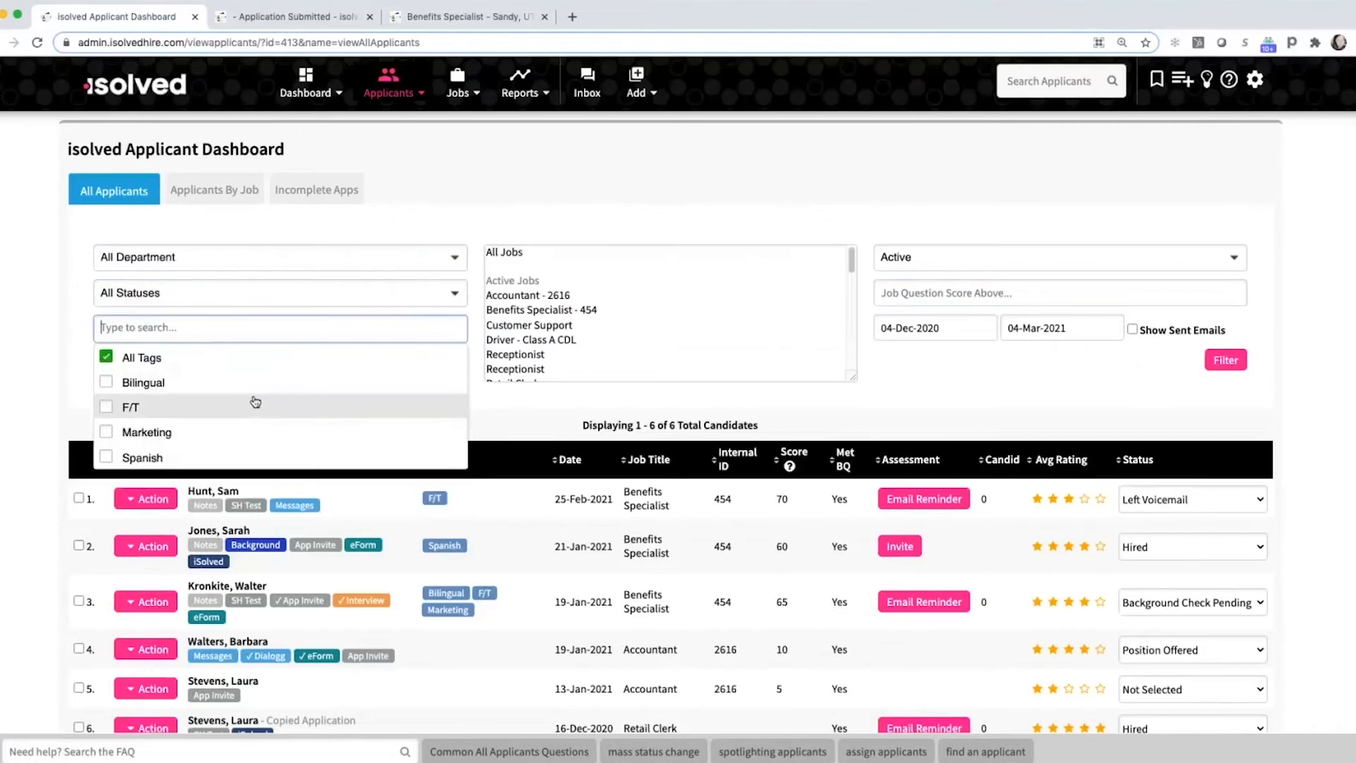
pyautogui.click(547, 410)
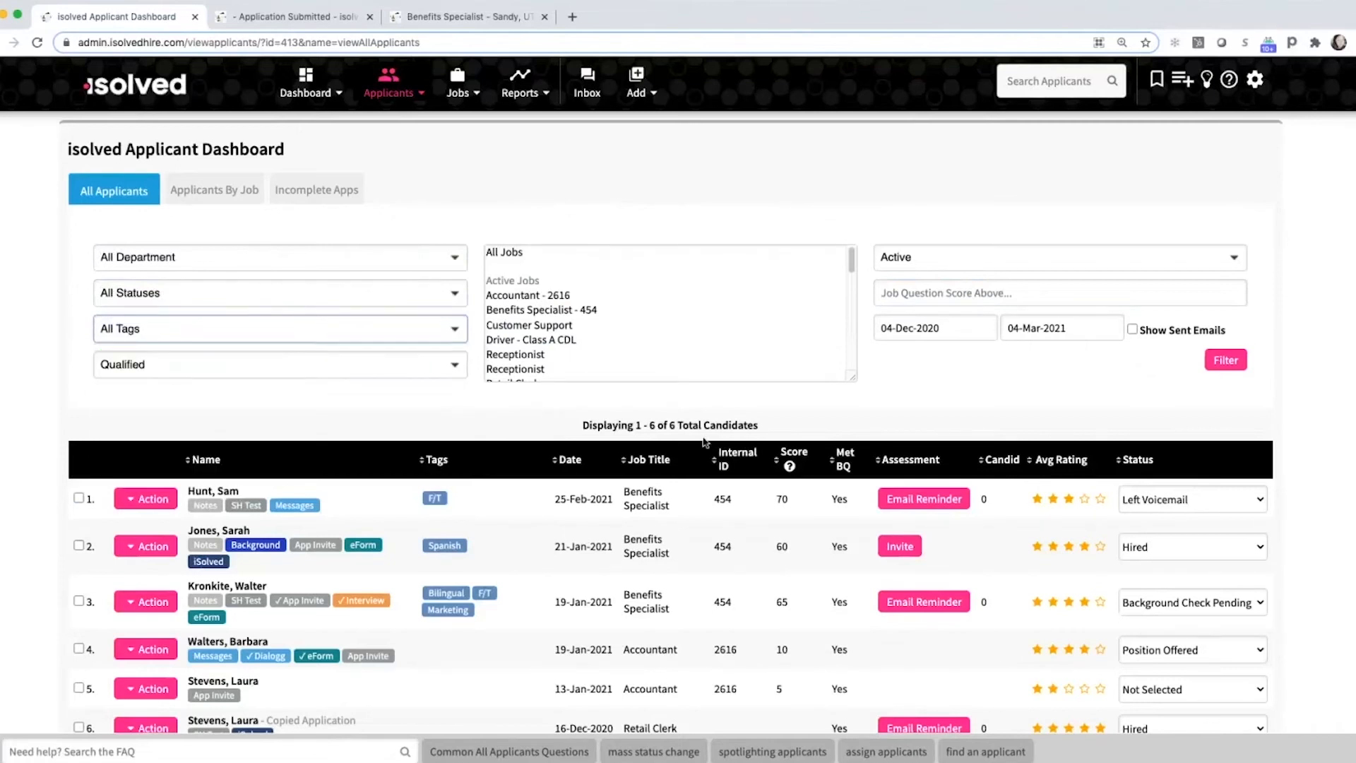
# Look over the applicant list and show the statuses available for the first applicant without changing the status.
pyautogui.scroll(-1, 1151, 380)
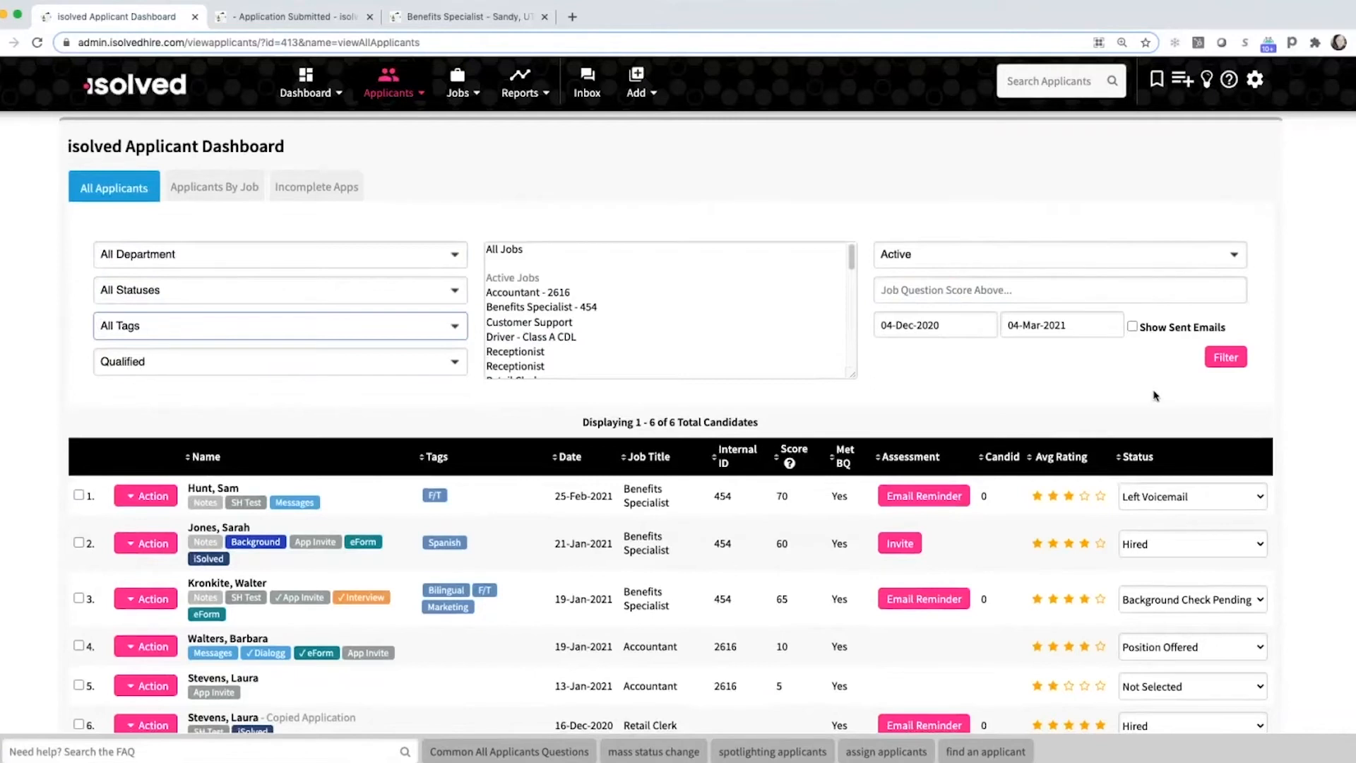
pyautogui.scroll(-2, 1173, 431)
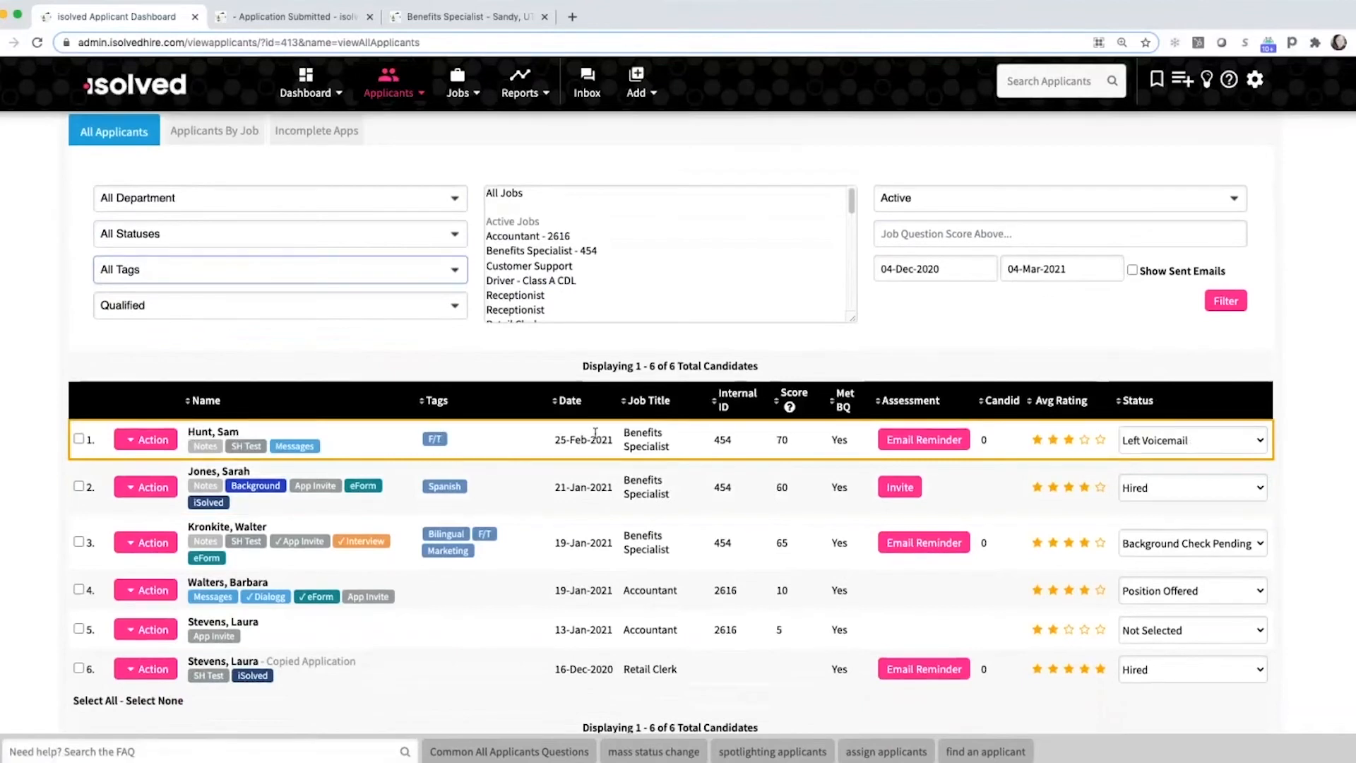
pyautogui.click(1176, 436)
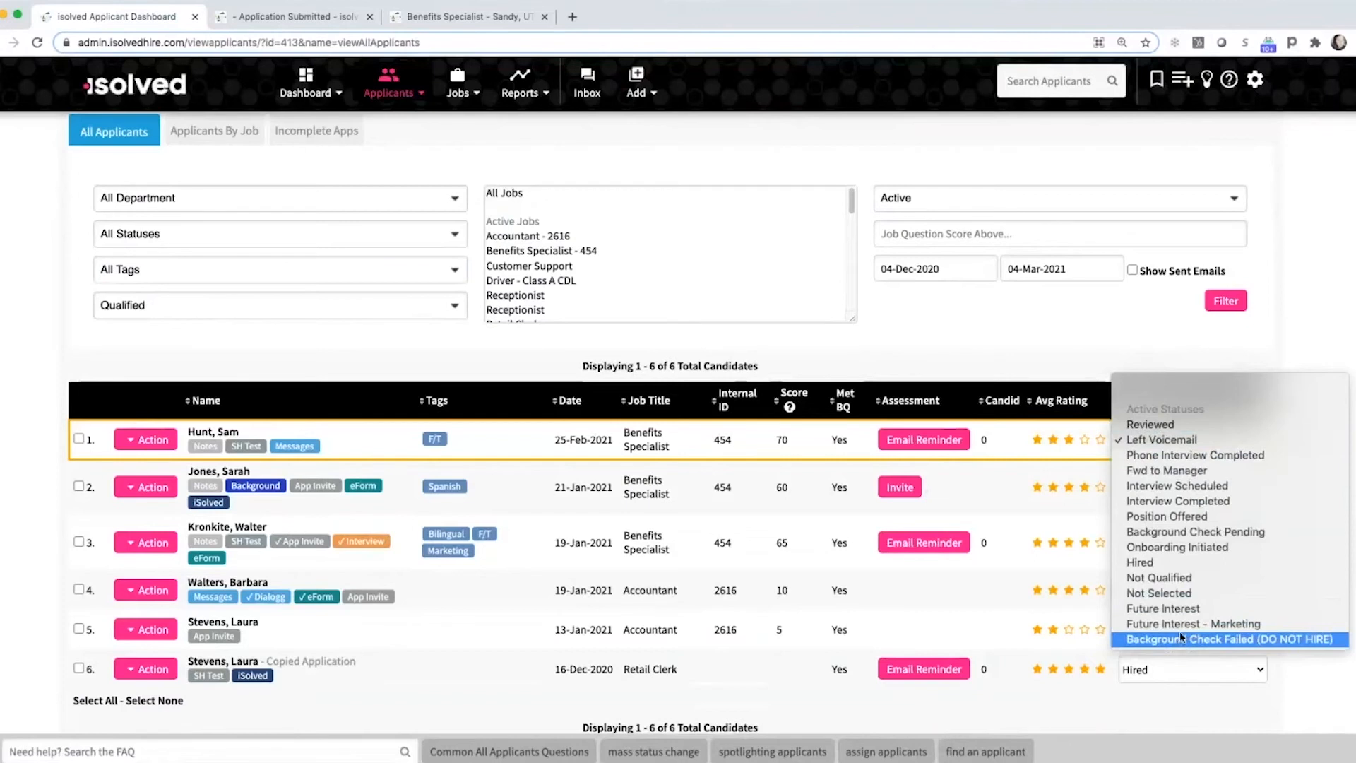
pyautogui.click(1077, 357)
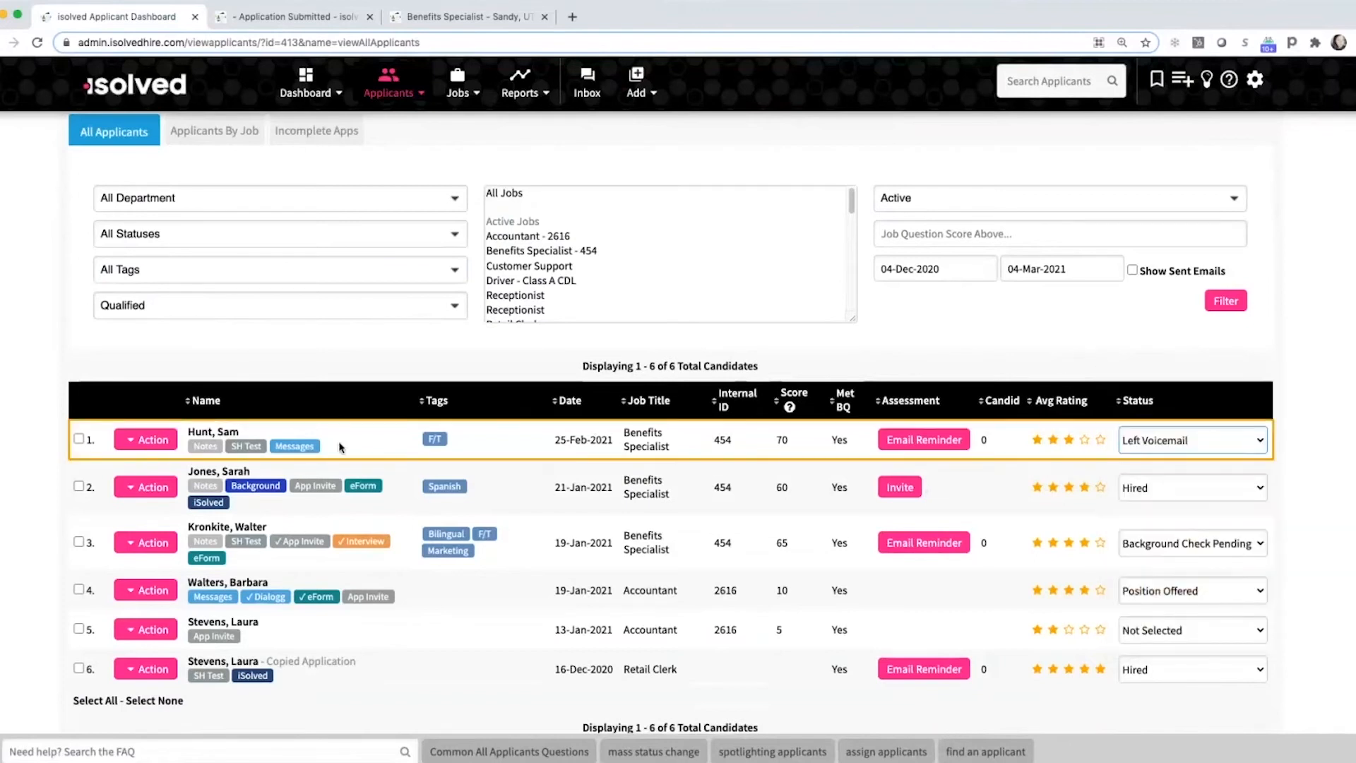
# Open the first applicant's profile, collapse the applicant filter, and review the contact details and application ratings.
pyautogui.click(214, 434)
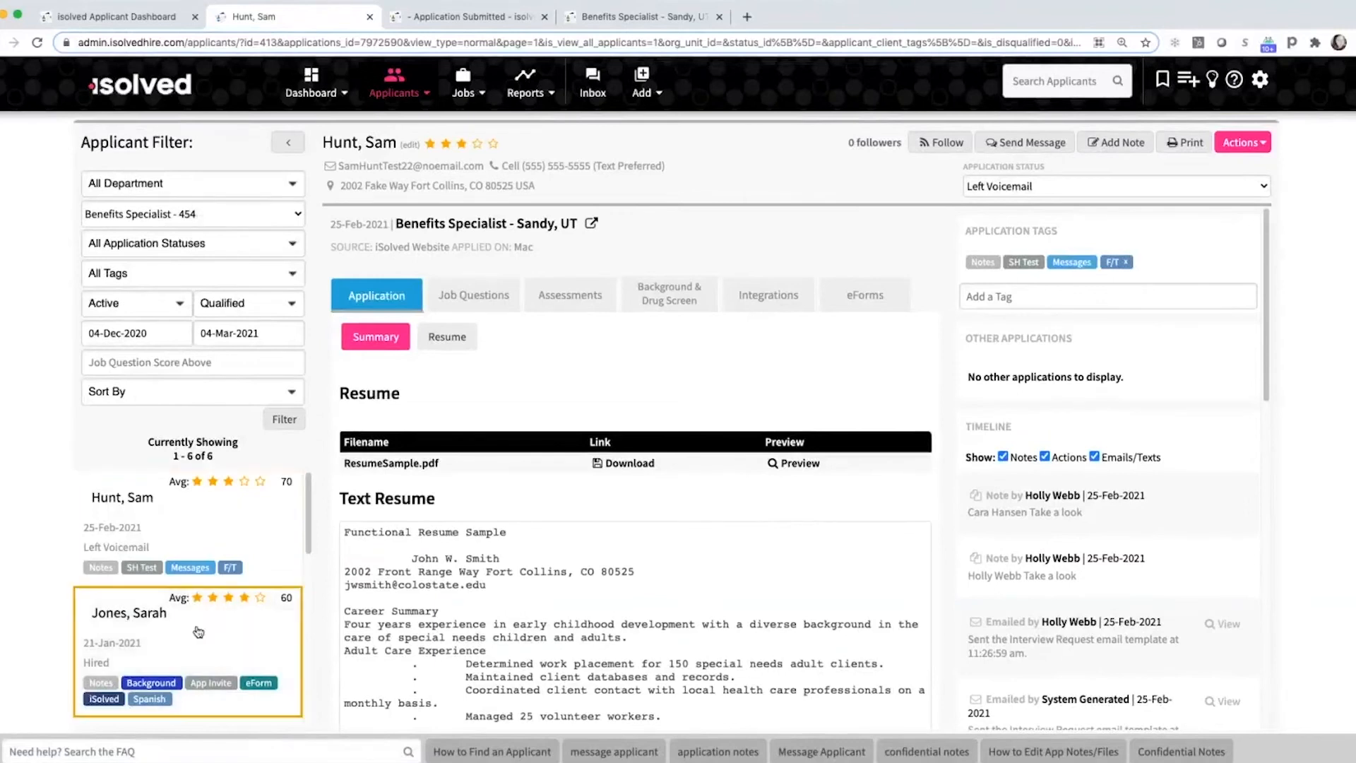
pyautogui.click(288, 143)
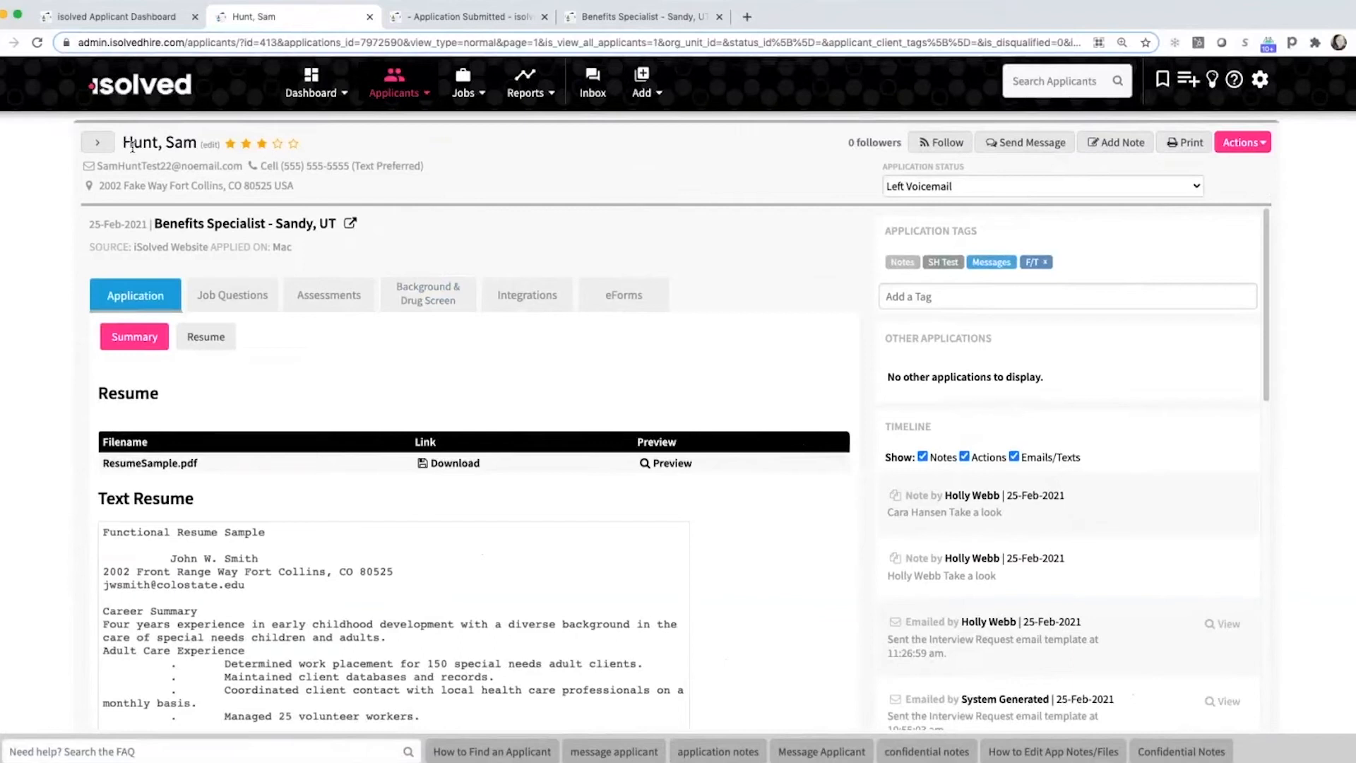
pyautogui.moveTo(124, 142); pyautogui.dragTo(348, 193)
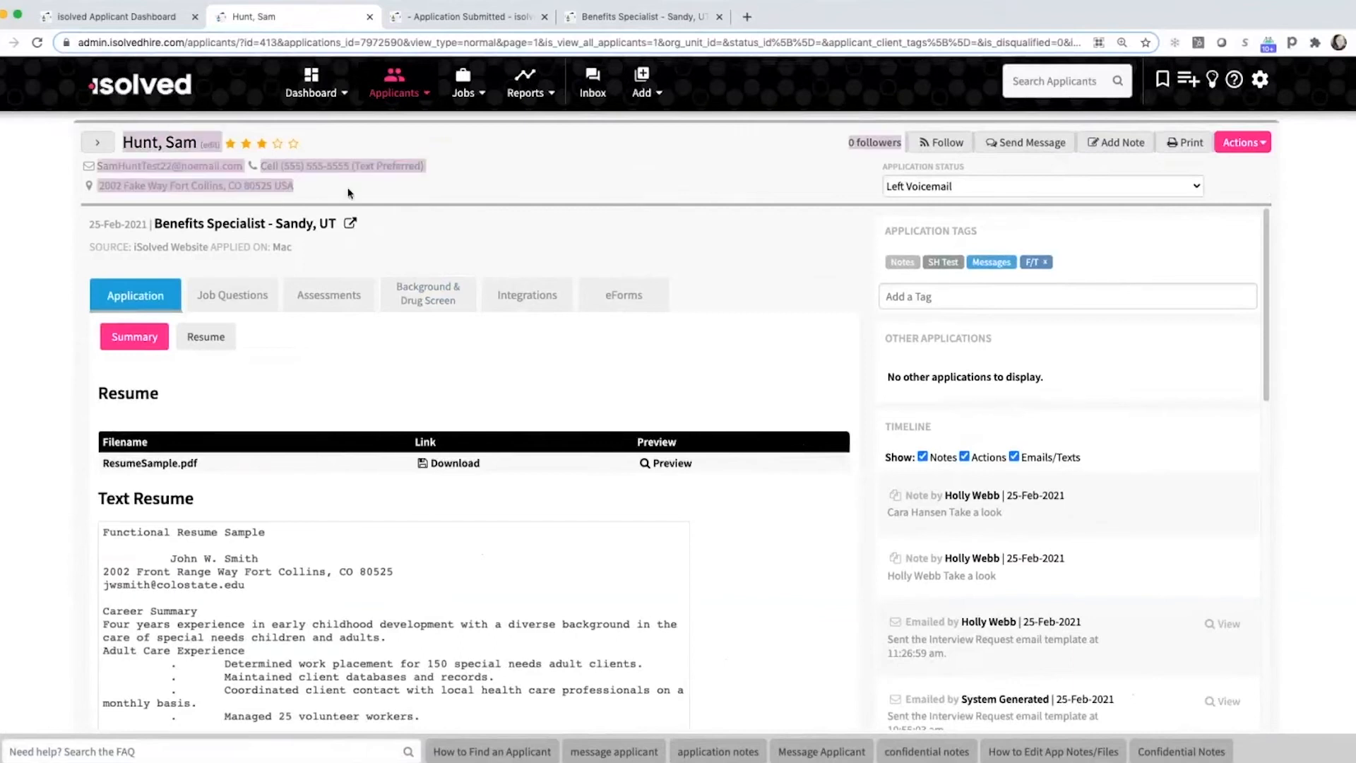
pyautogui.click(347, 193)
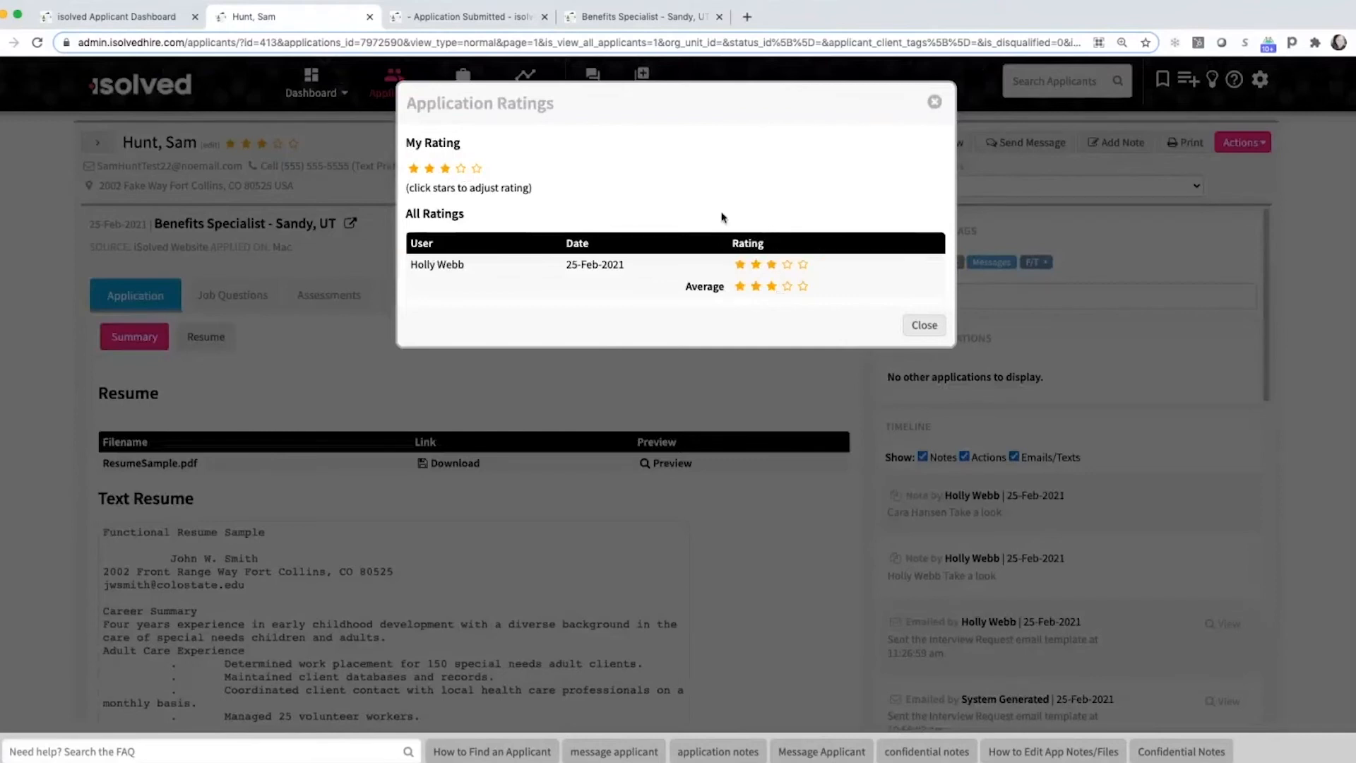
# Close the application ratings and check the application's source and the device it was submitted from.
pyautogui.click(932, 105)
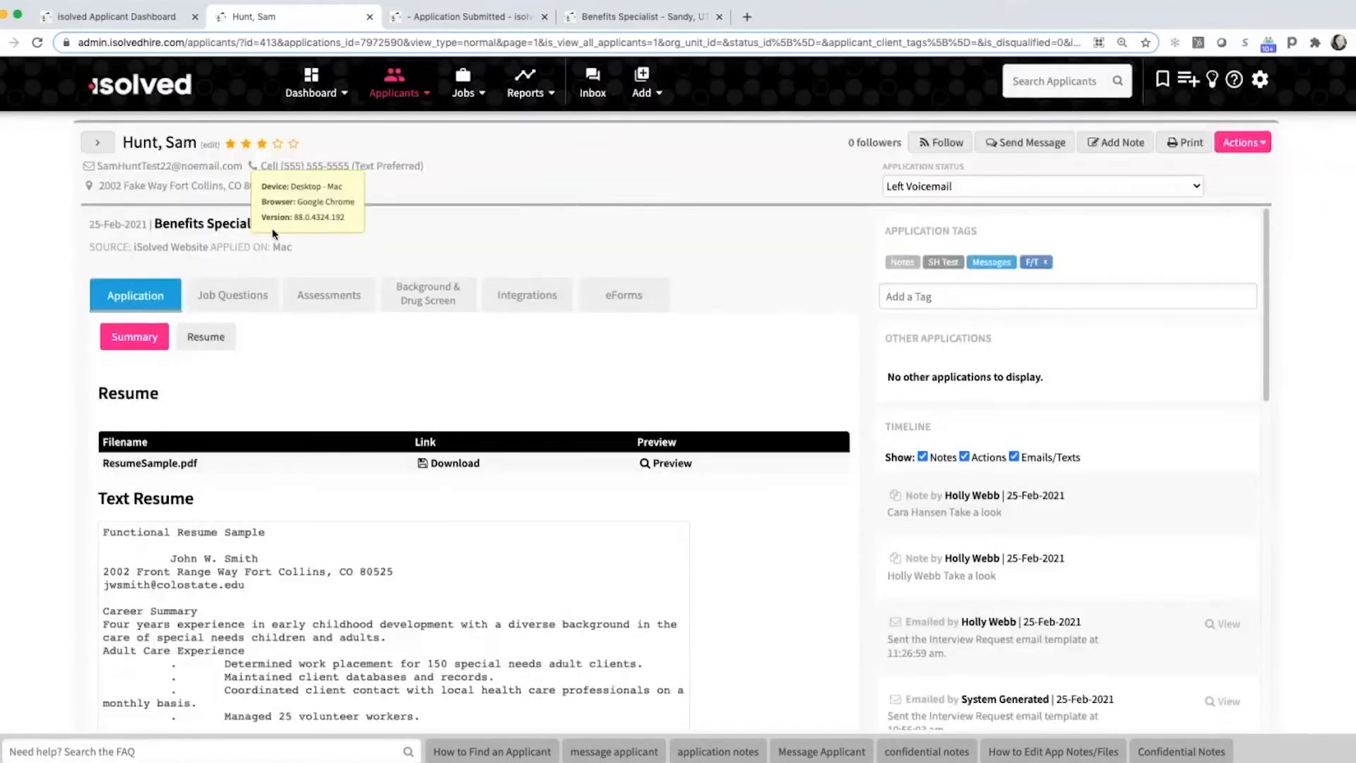
pyautogui.moveTo(219, 229)
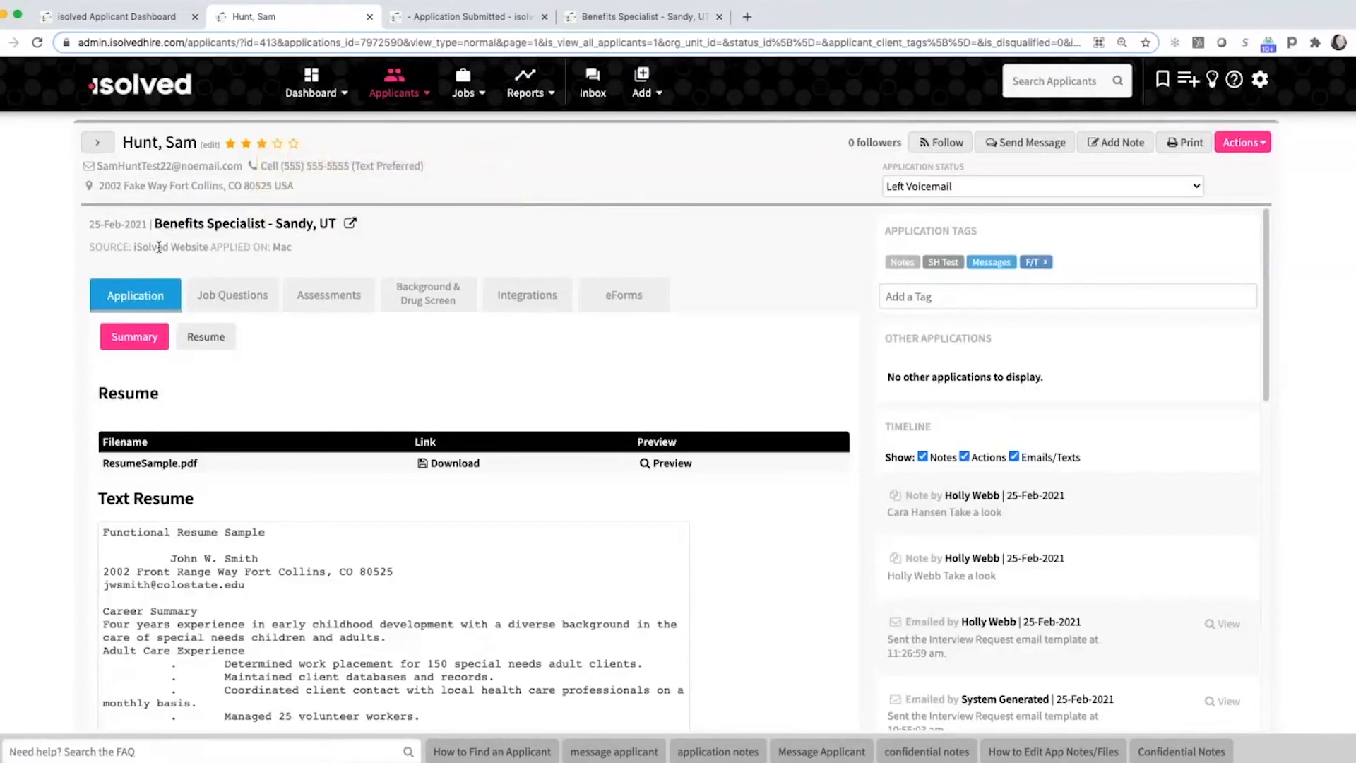
pyautogui.moveTo(281, 249)
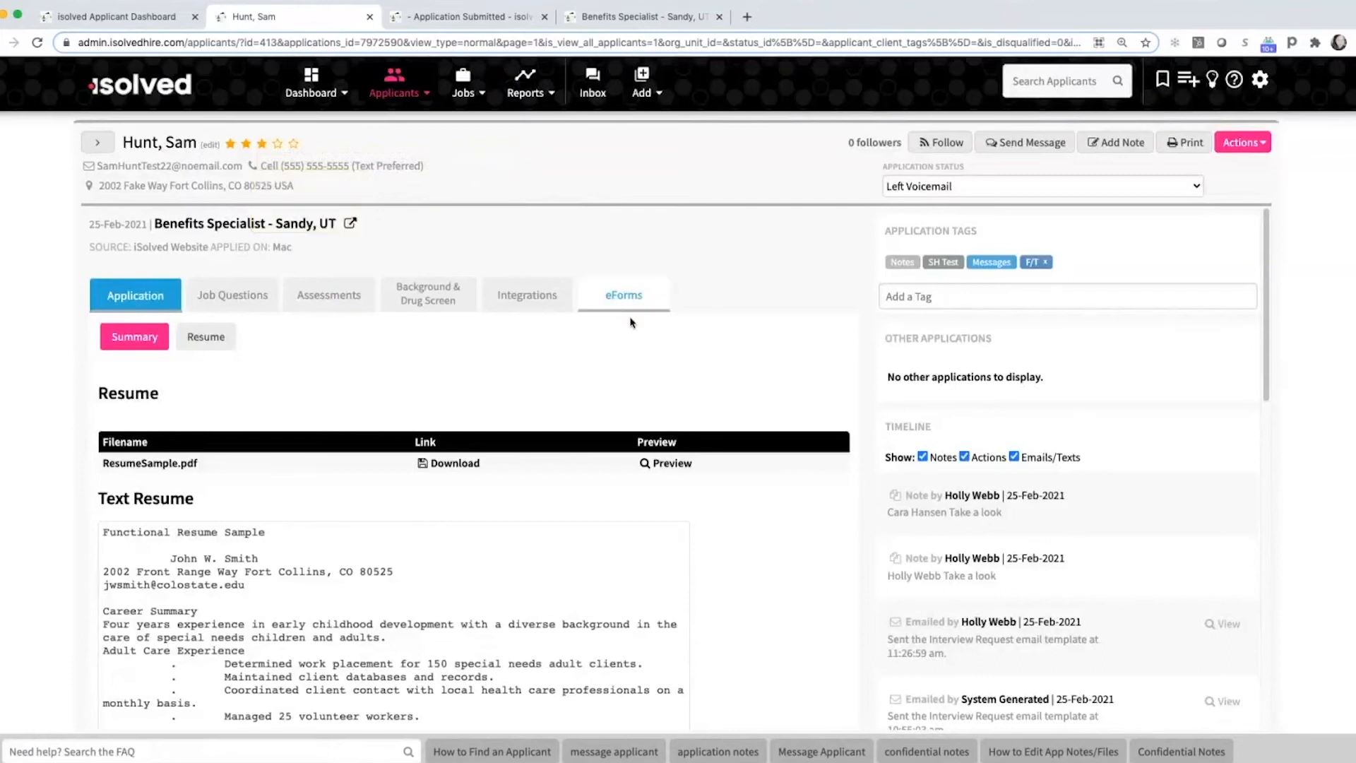
# Preview the attached ResumeSample.pdf and read through the resume in the application summary.
pyautogui.scroll(-2, 706, 338)
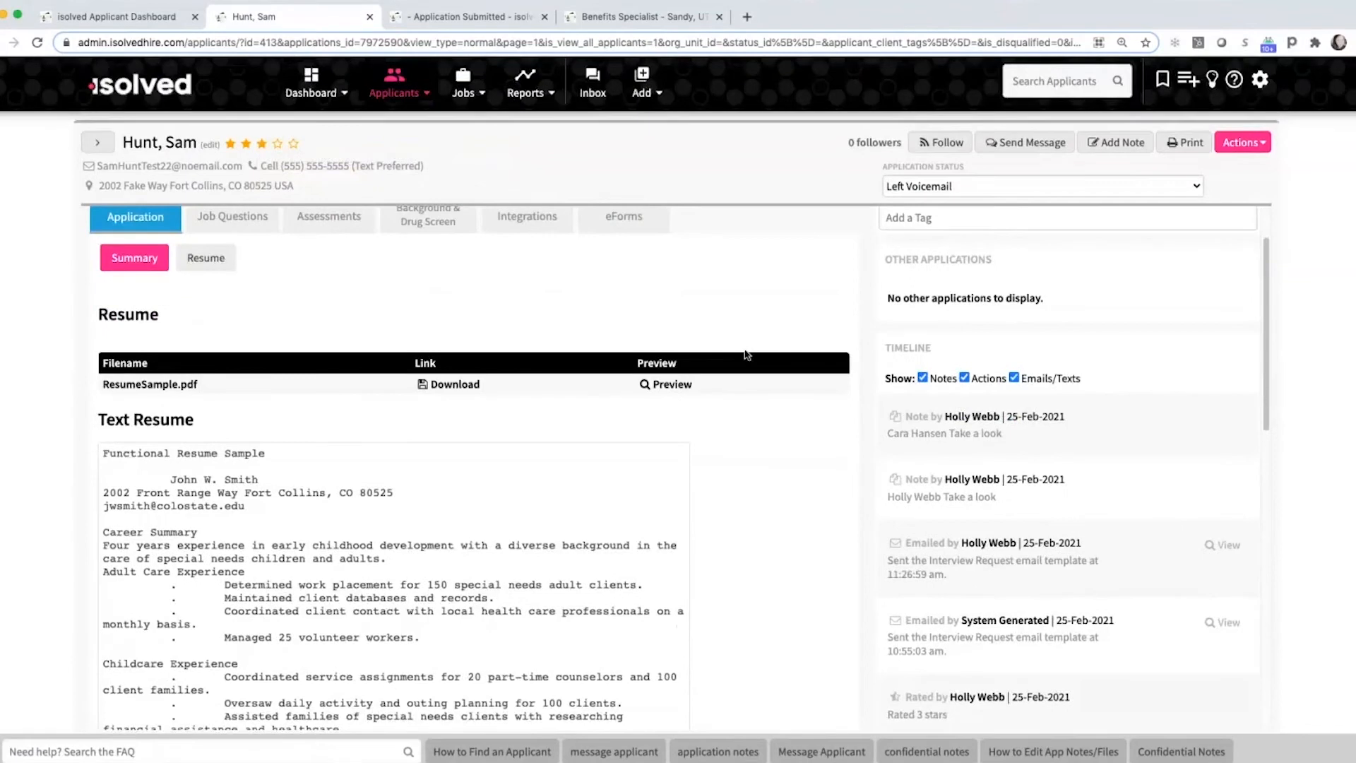
pyautogui.click(673, 385)
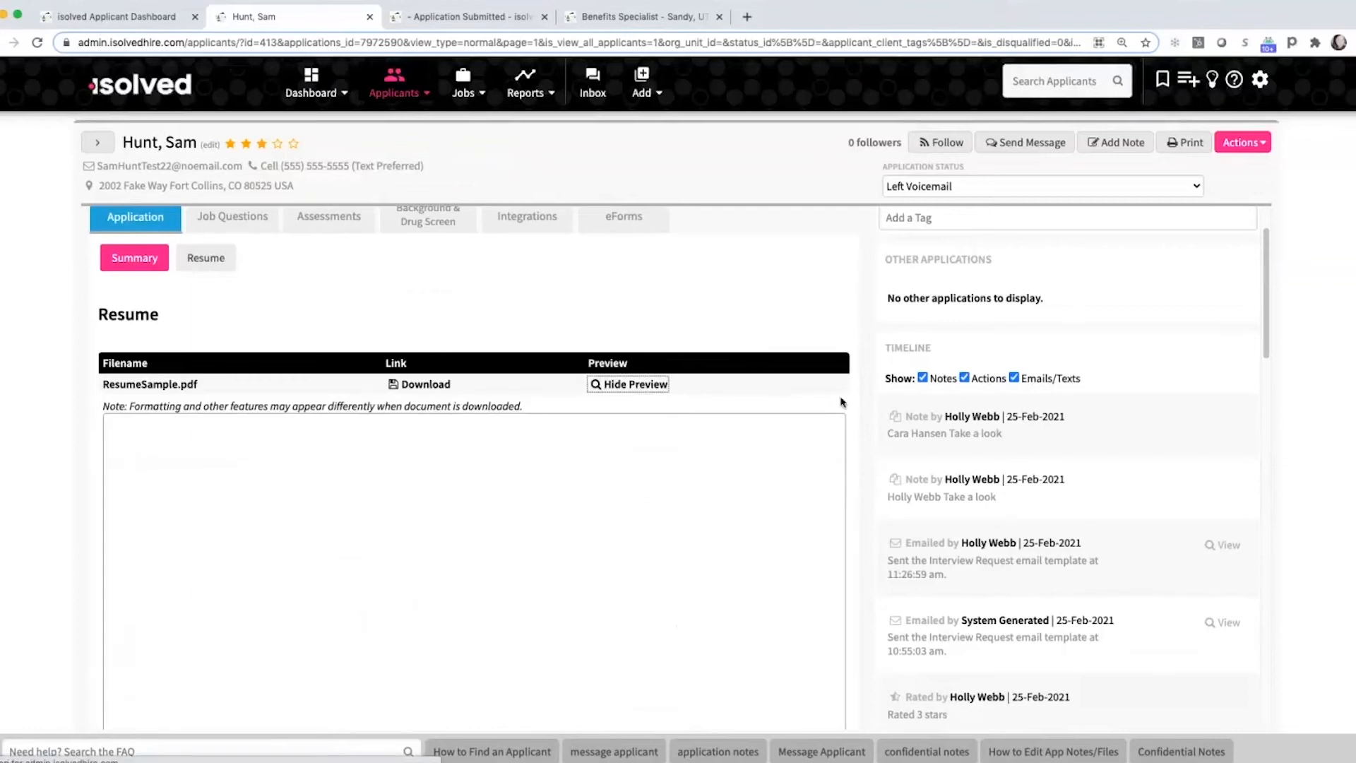
pyautogui.scroll(-1, 852, 427)
pyautogui.scroll(-2, 704, 469)
pyautogui.scroll(-8, 823, 484)
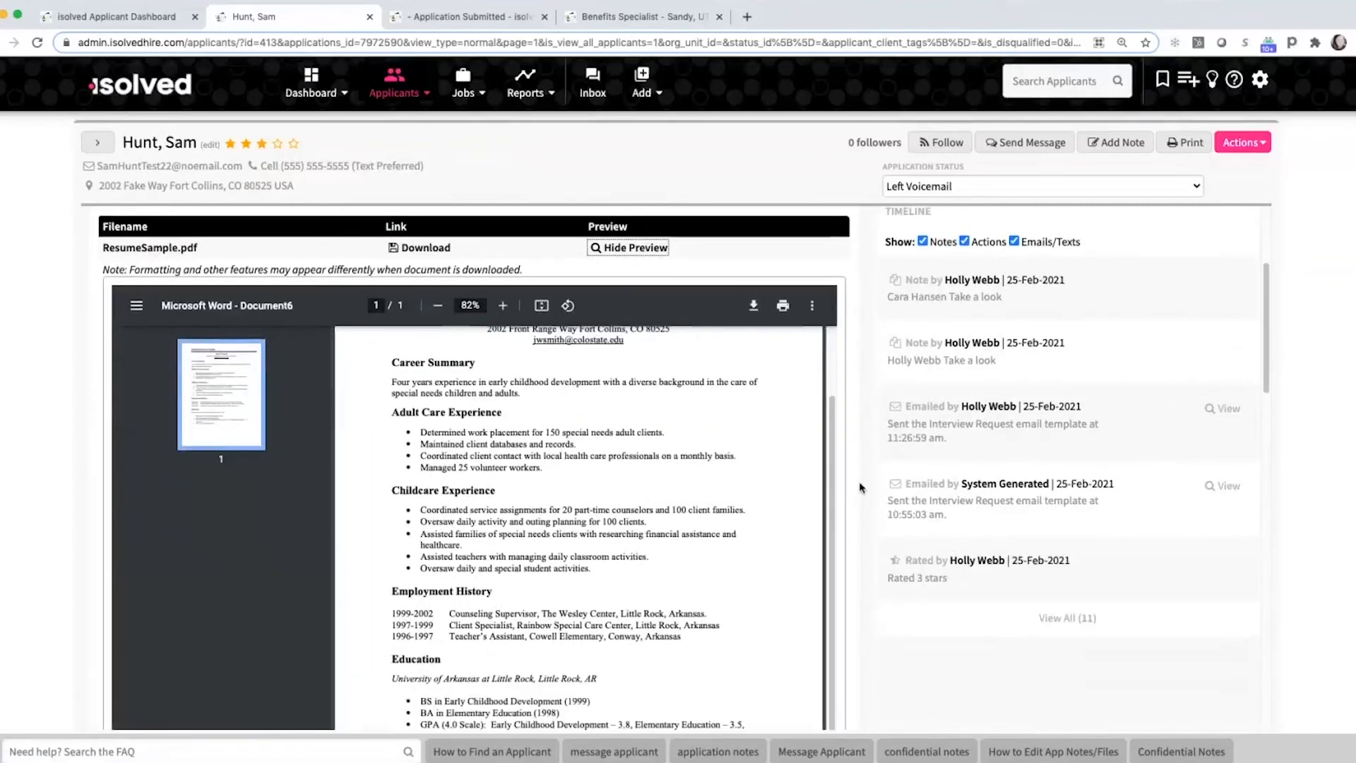
pyautogui.scroll(-3, 849, 484)
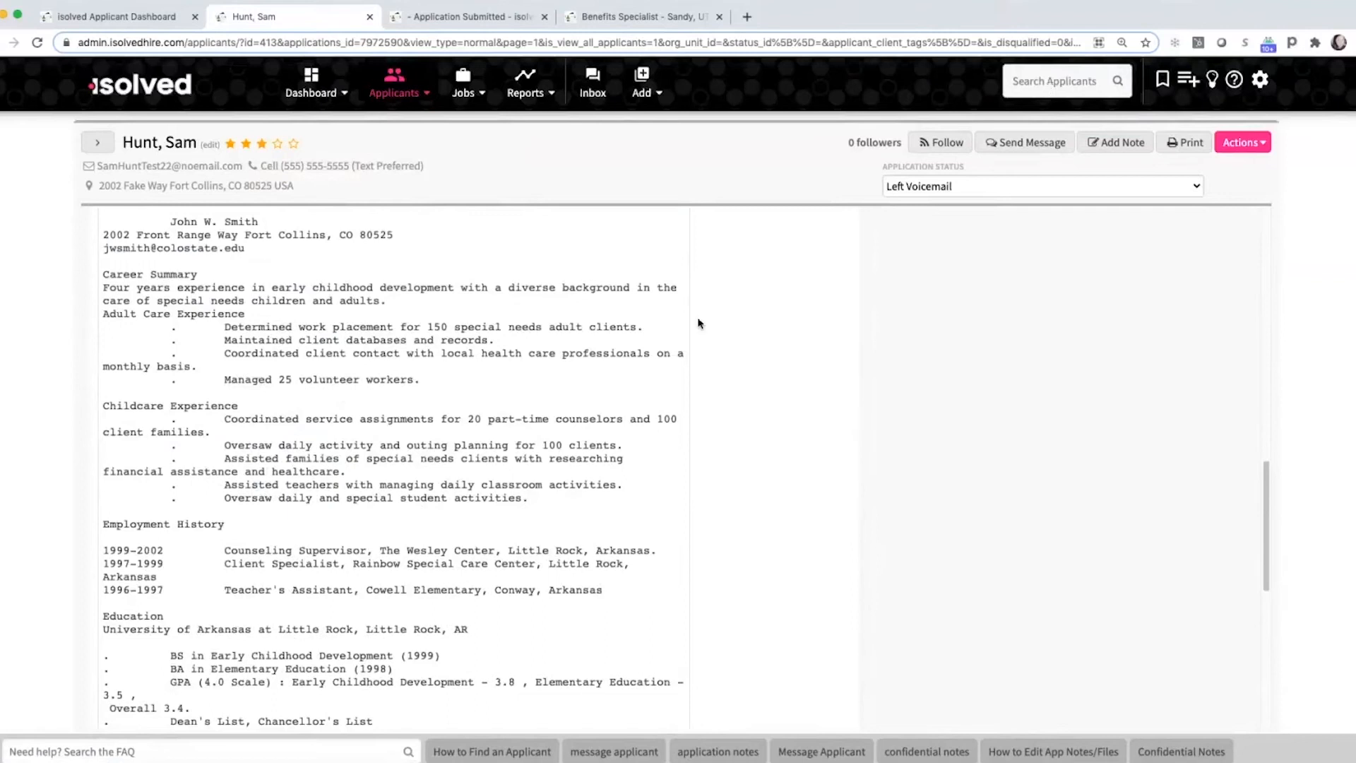
# Review the Benefits Specialist job question answers and their scores at the end of the application summary.
pyautogui.scroll(-7, 712, 321)
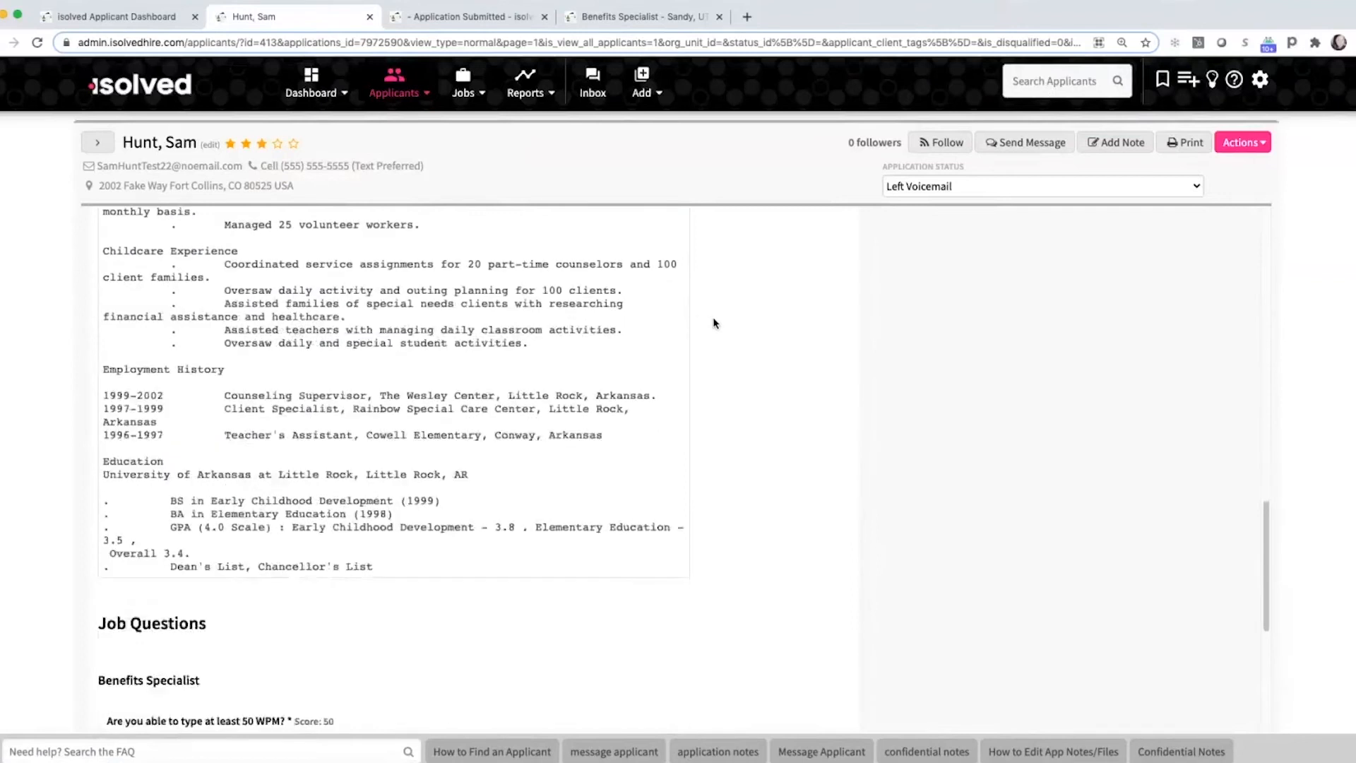
pyautogui.scroll(-2, 715, 322)
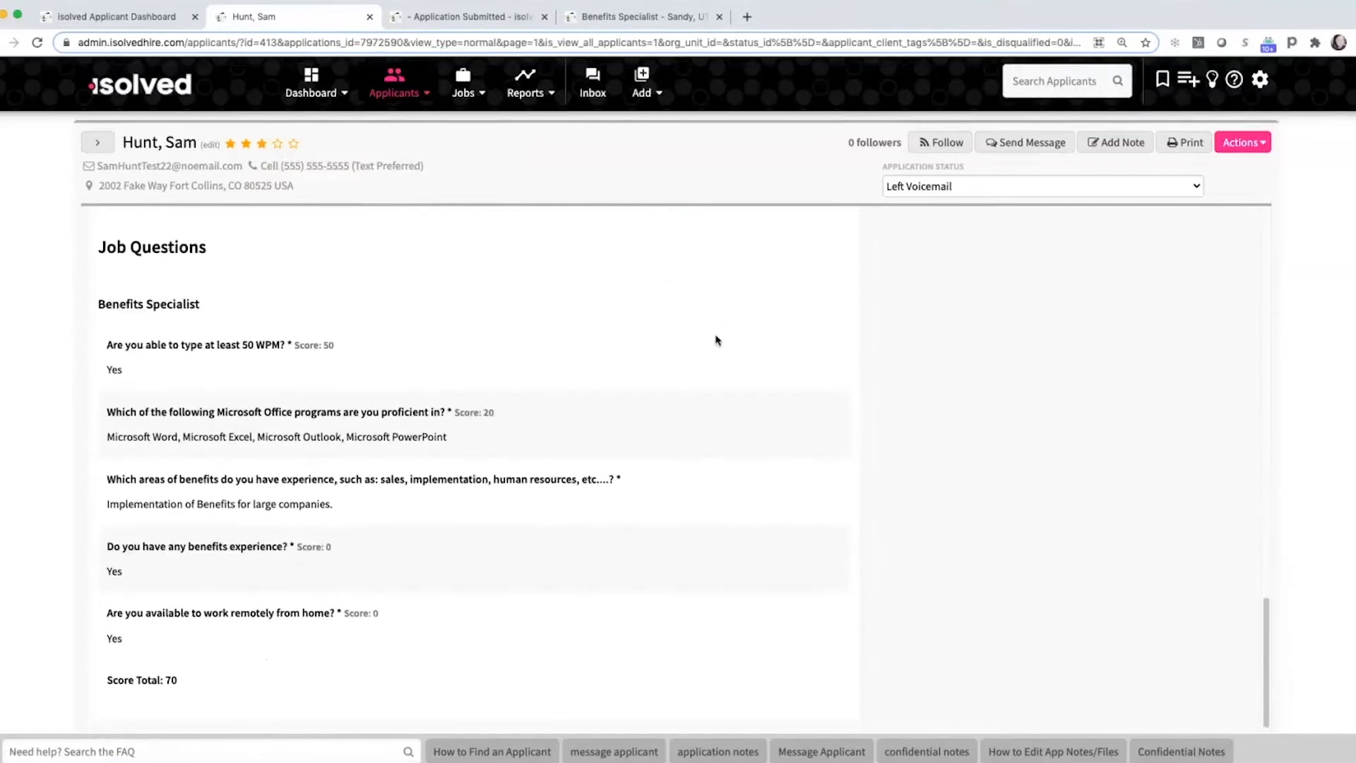
pyautogui.moveTo(349, 346); pyautogui.dragTo(293, 346)
pyautogui.click(305, 389)
# Review the applicant's timeline of notes, actions and emails.
pyautogui.scroll(10, 795, 373)
pyautogui.scroll(10, 836, 345)
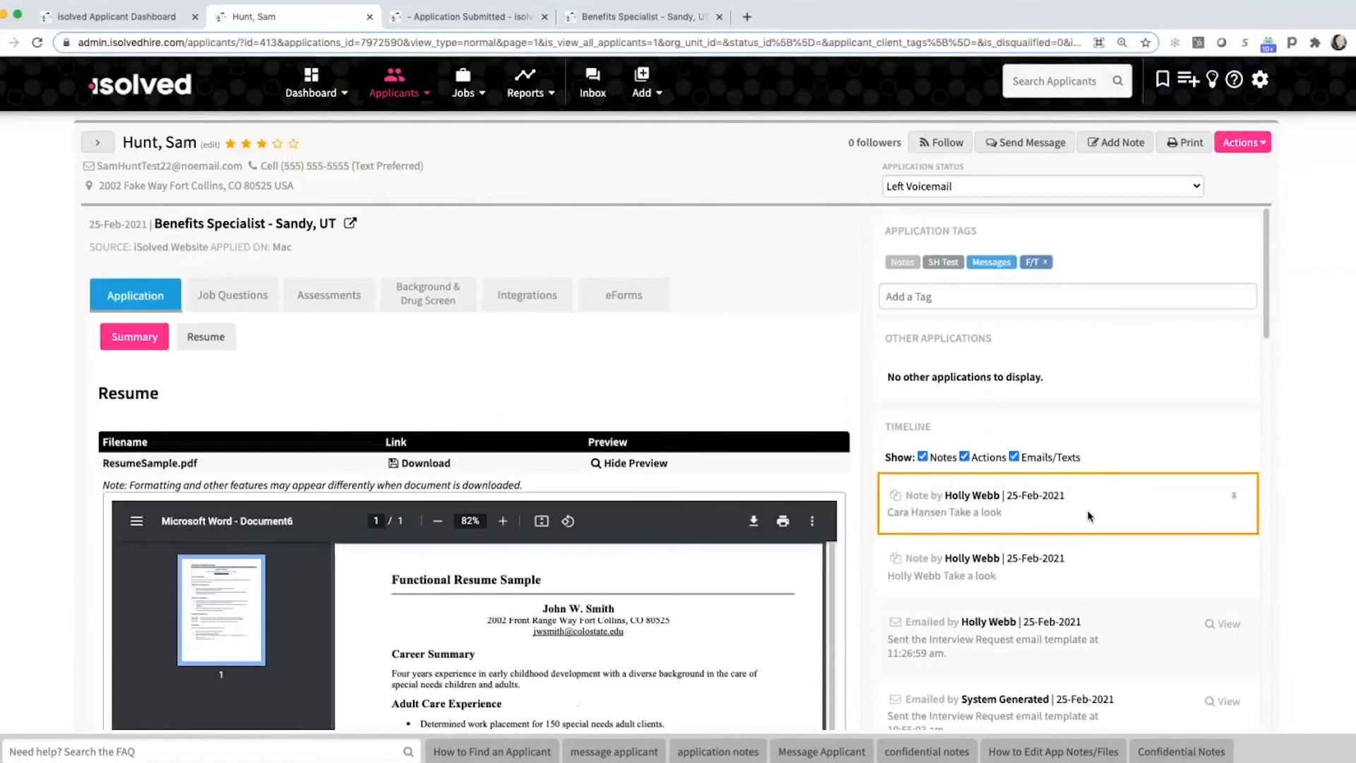
pyautogui.scroll(-2, 1088, 516)
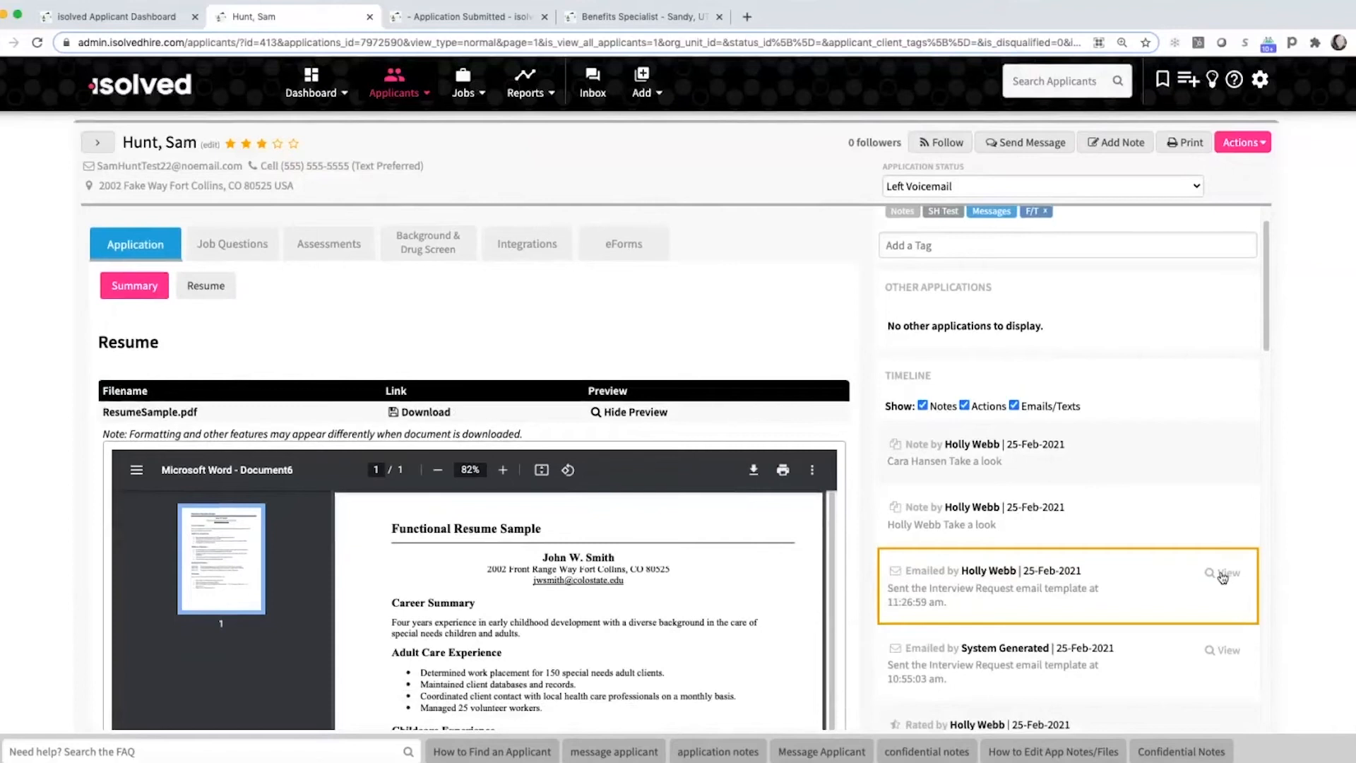
pyautogui.scroll(2, 1160, 570)
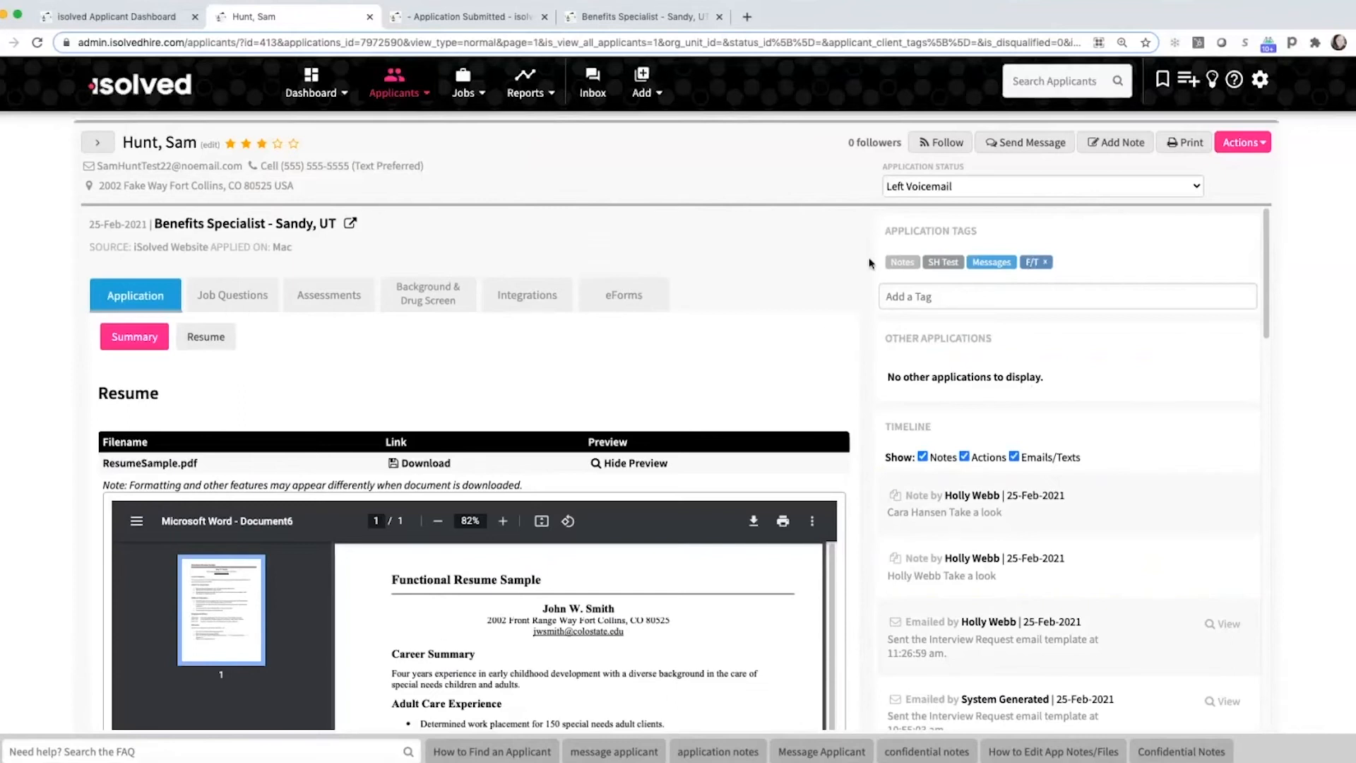
# Inspect the existing application tags, including the note details behind the Notes tag.
pyautogui.moveTo(887, 231); pyautogui.dragTo(992, 234)
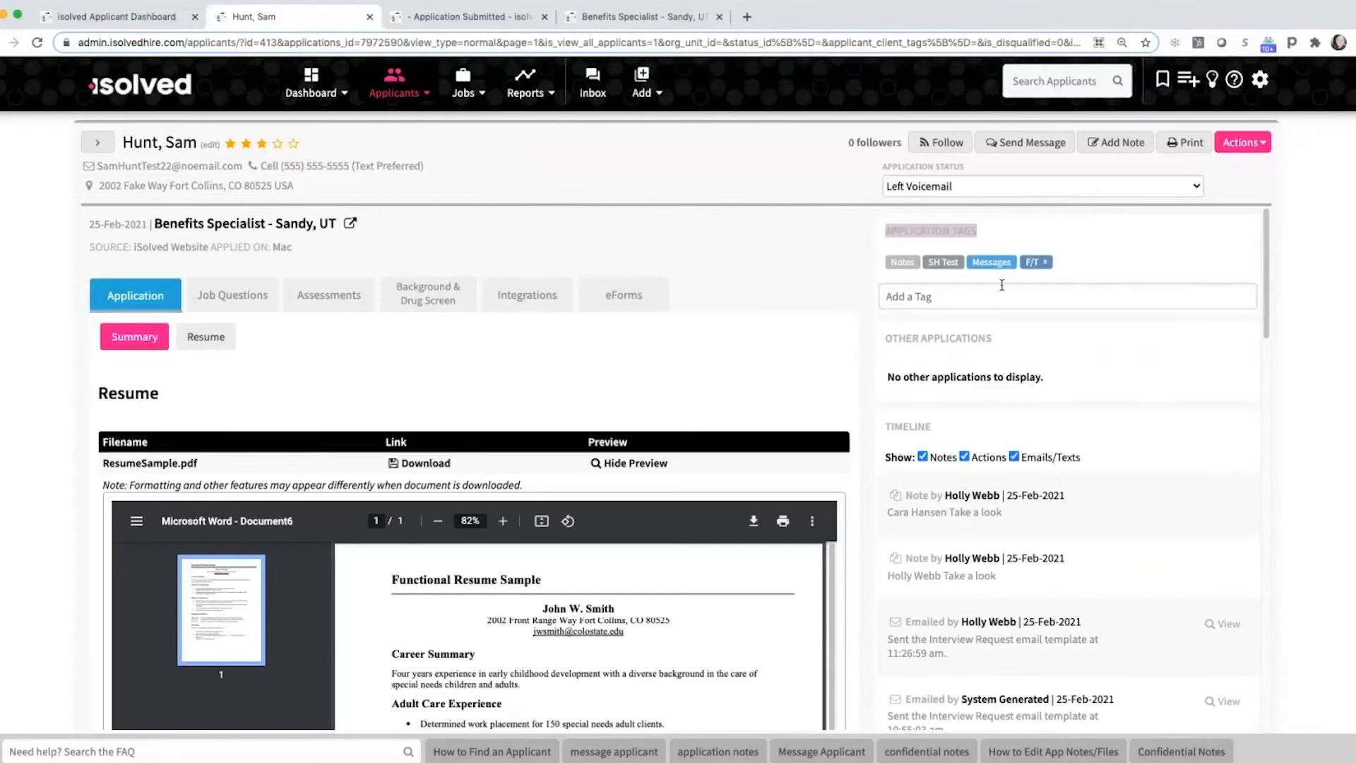
pyautogui.click(1103, 263)
pyautogui.moveTo(907, 261)
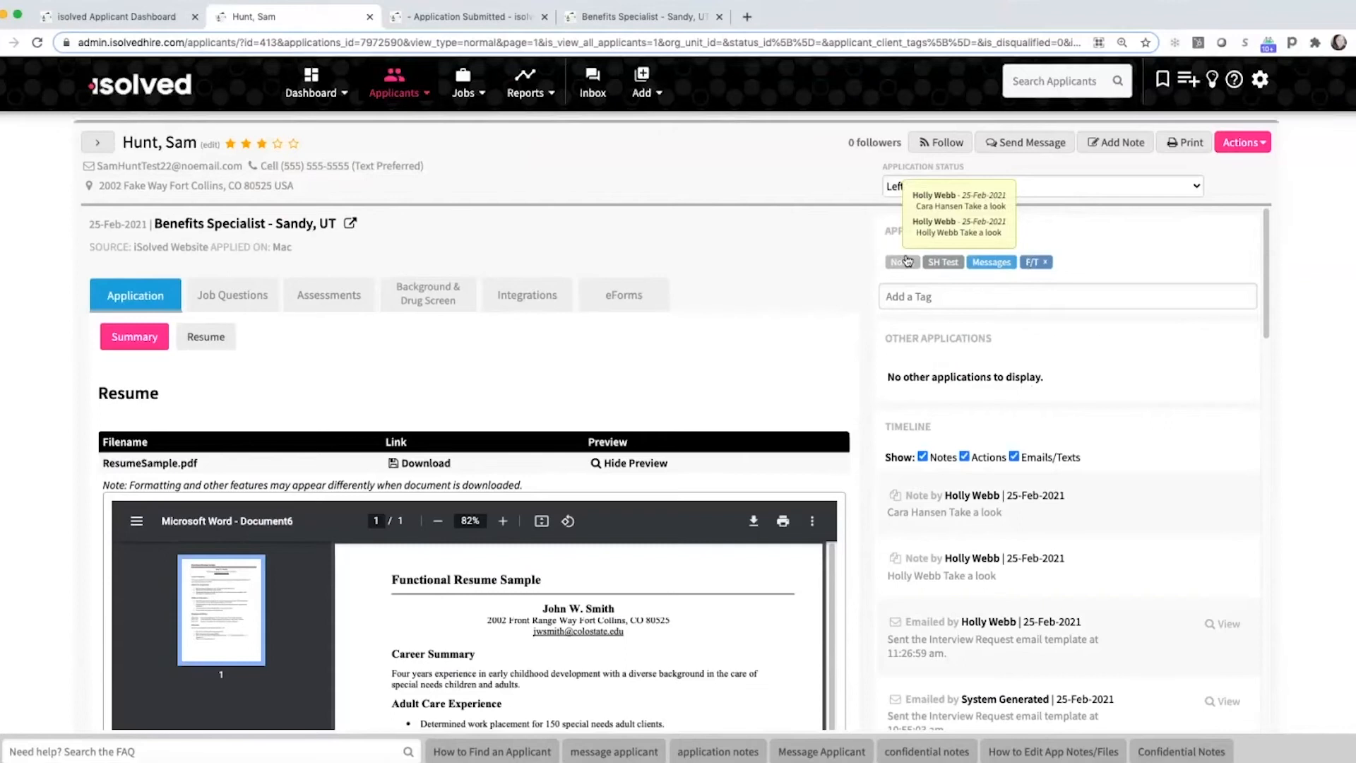
pyautogui.moveTo(952, 265)
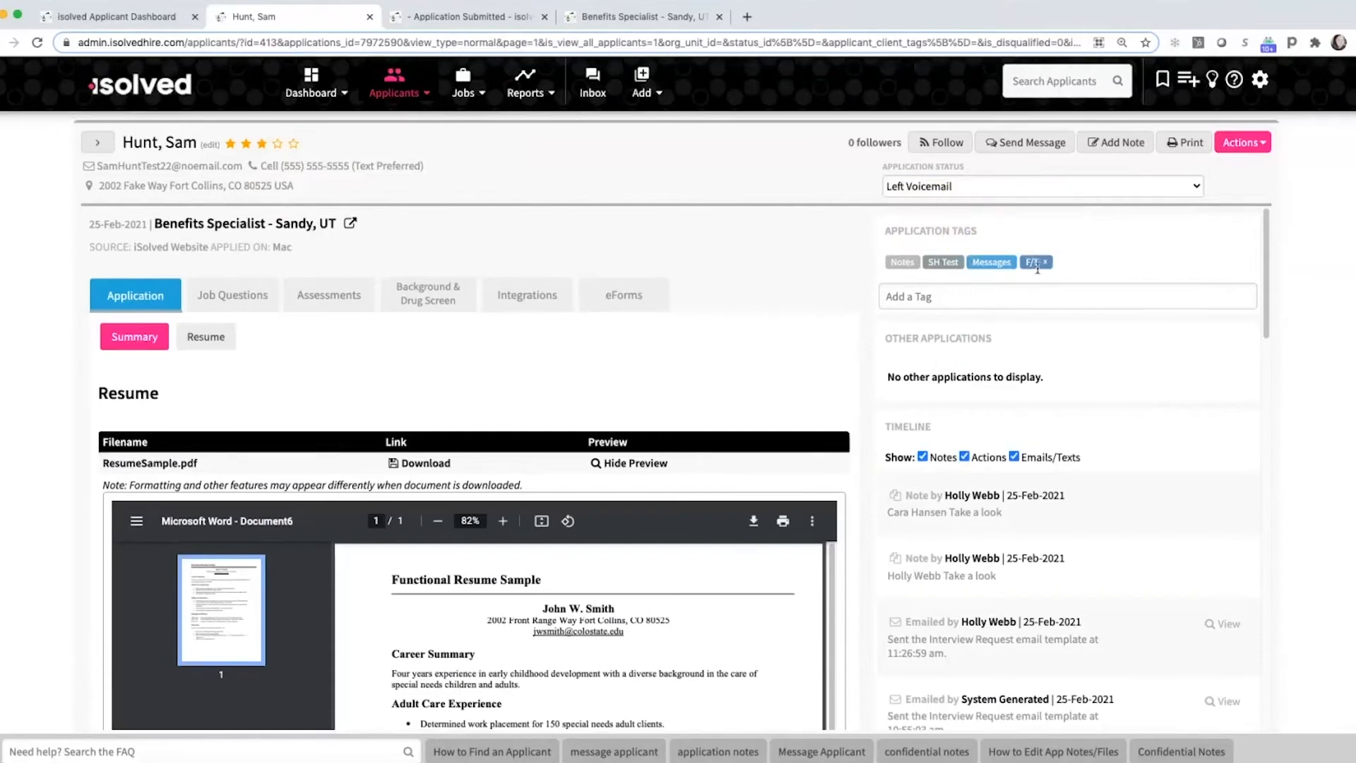
# Add the Bilingual tag to the application and show the available application statuses without changing the current one.
pyautogui.click(997, 298)
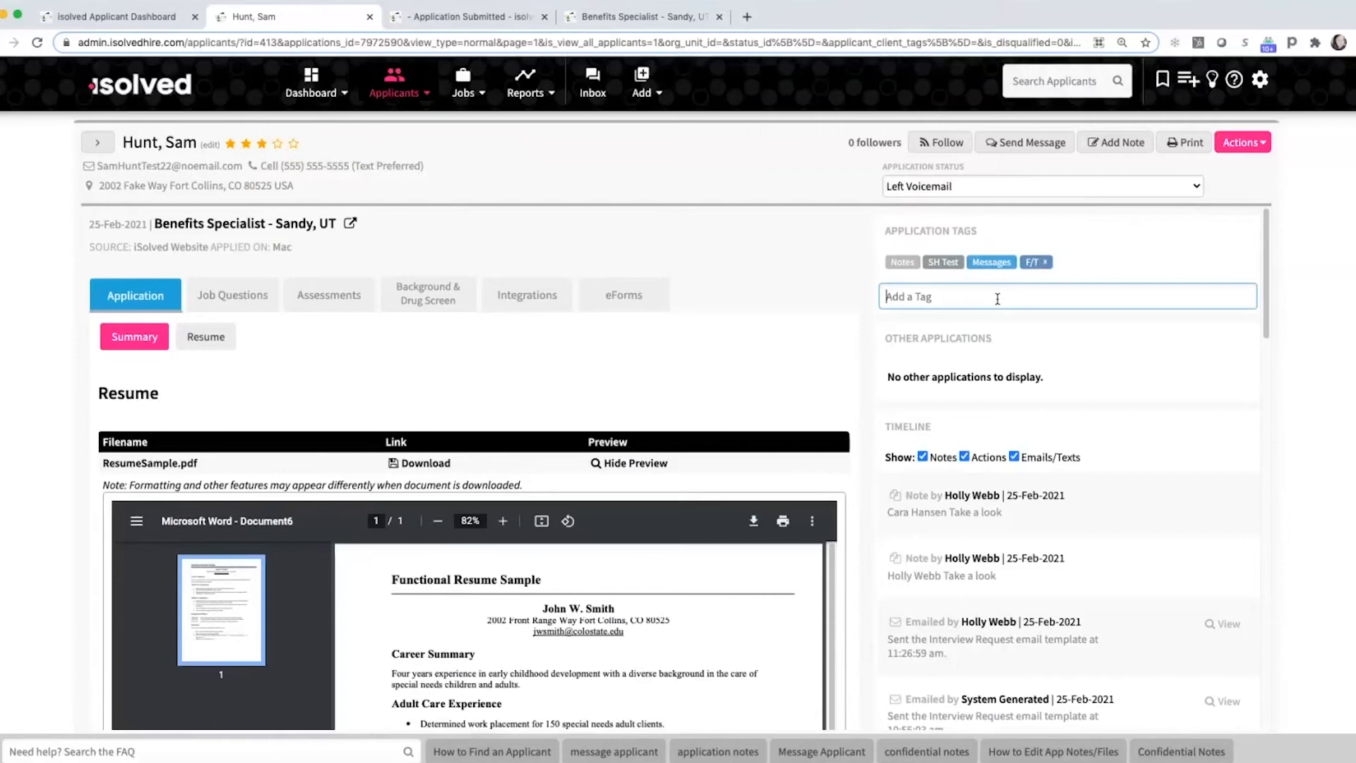
pyautogui.write('bilin')
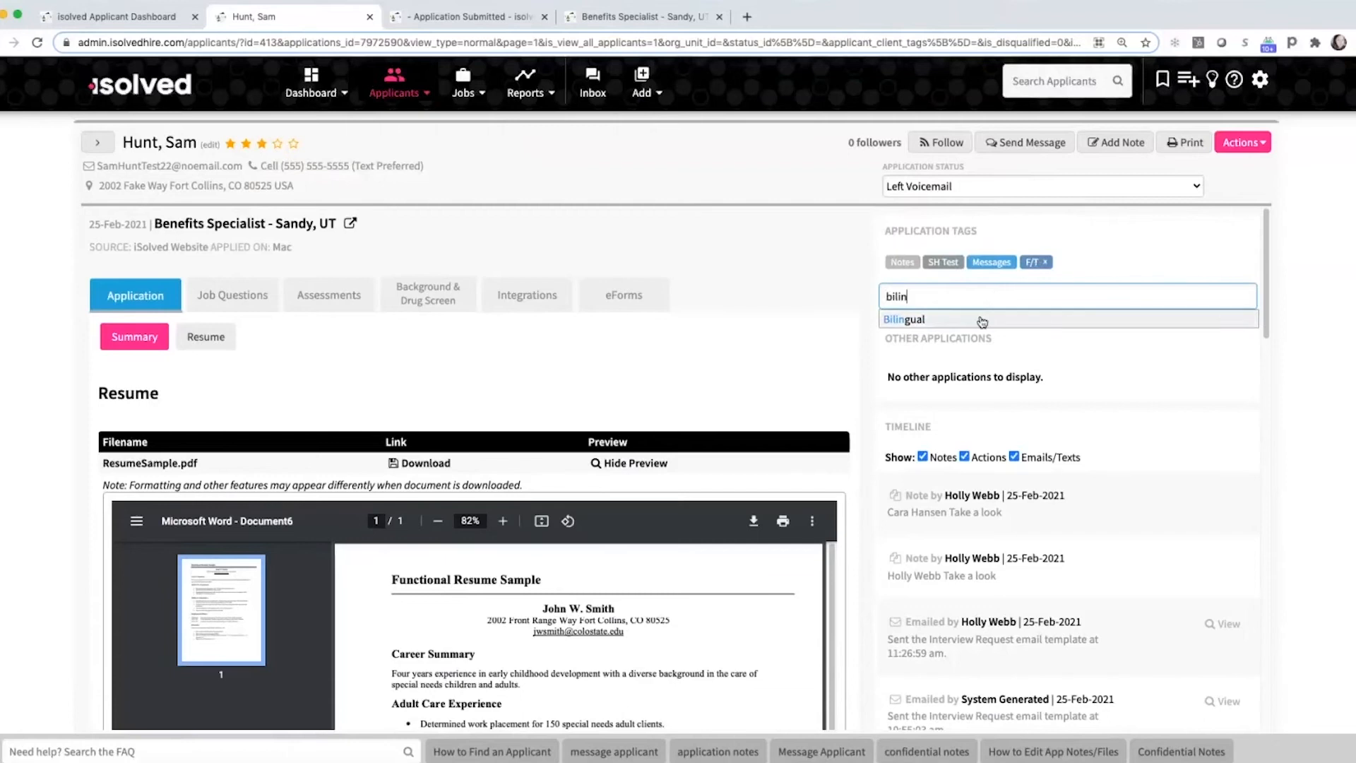
pyautogui.click(916, 322)
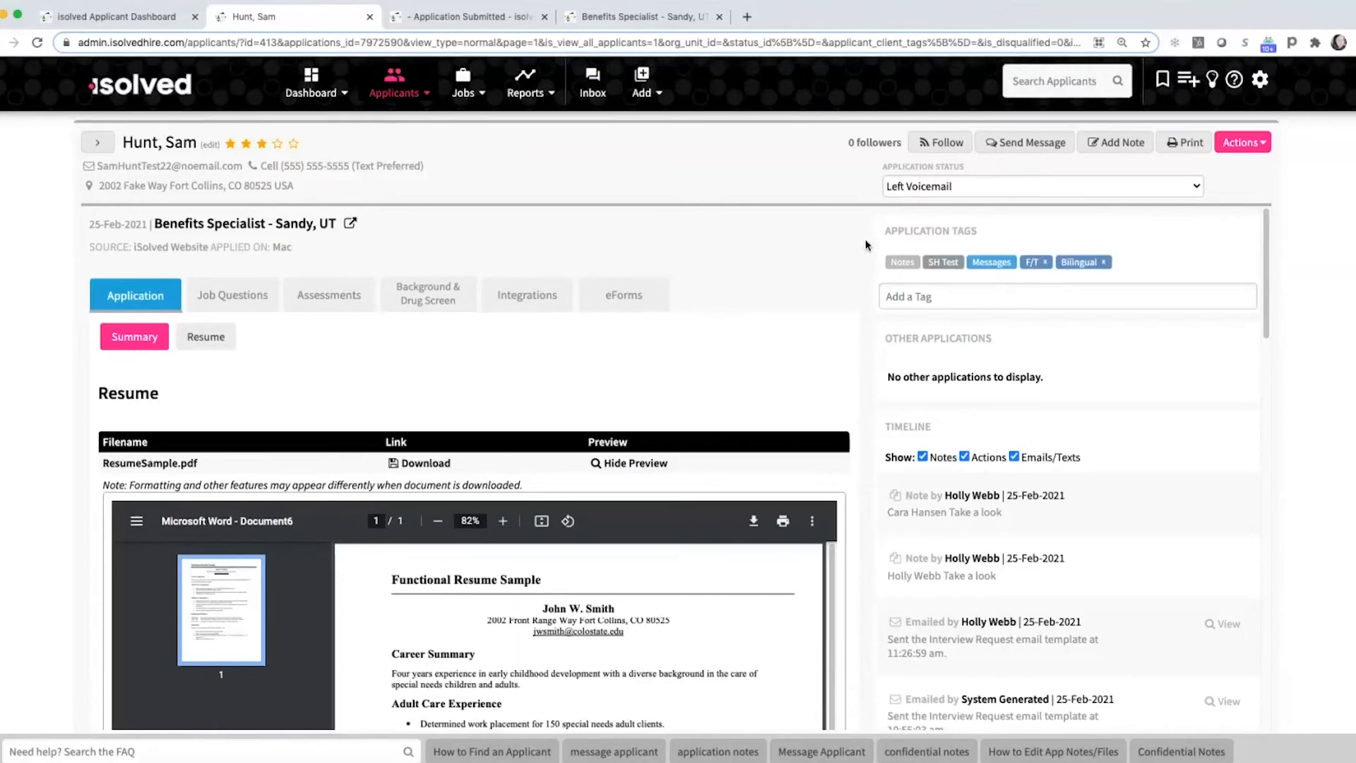
pyautogui.click(952, 189)
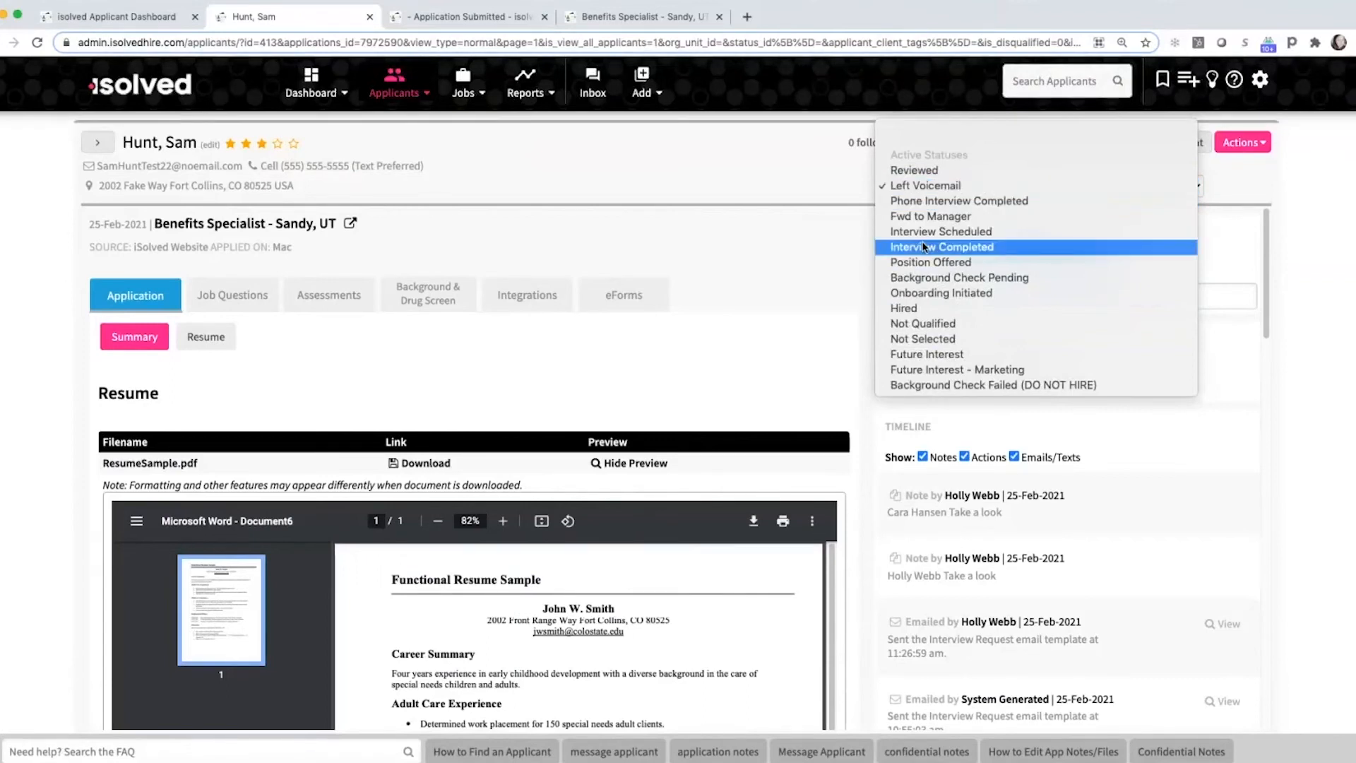
pyautogui.click(808, 294)
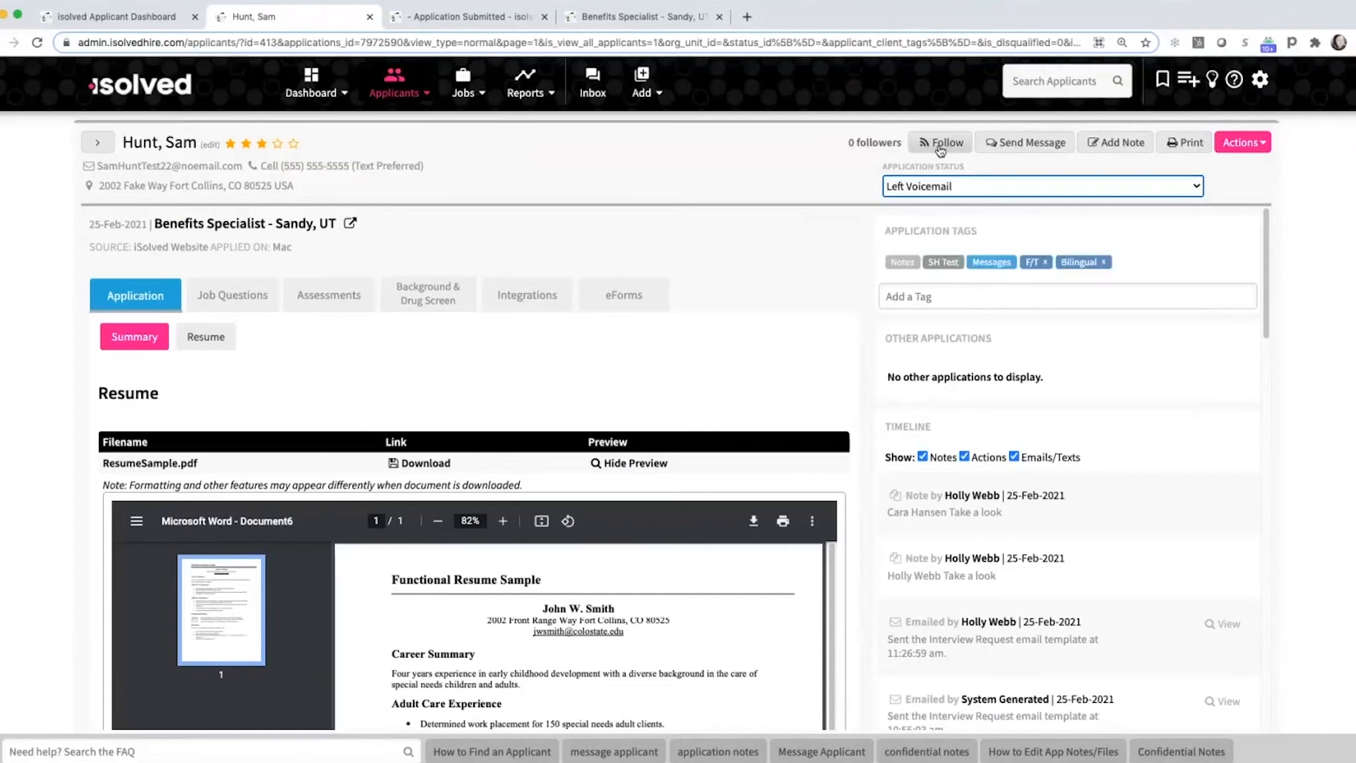
# Start a message to the applicant and load the "Thank You Email - Short Application - Automatically Sent" template.
pyautogui.click(1009, 148)
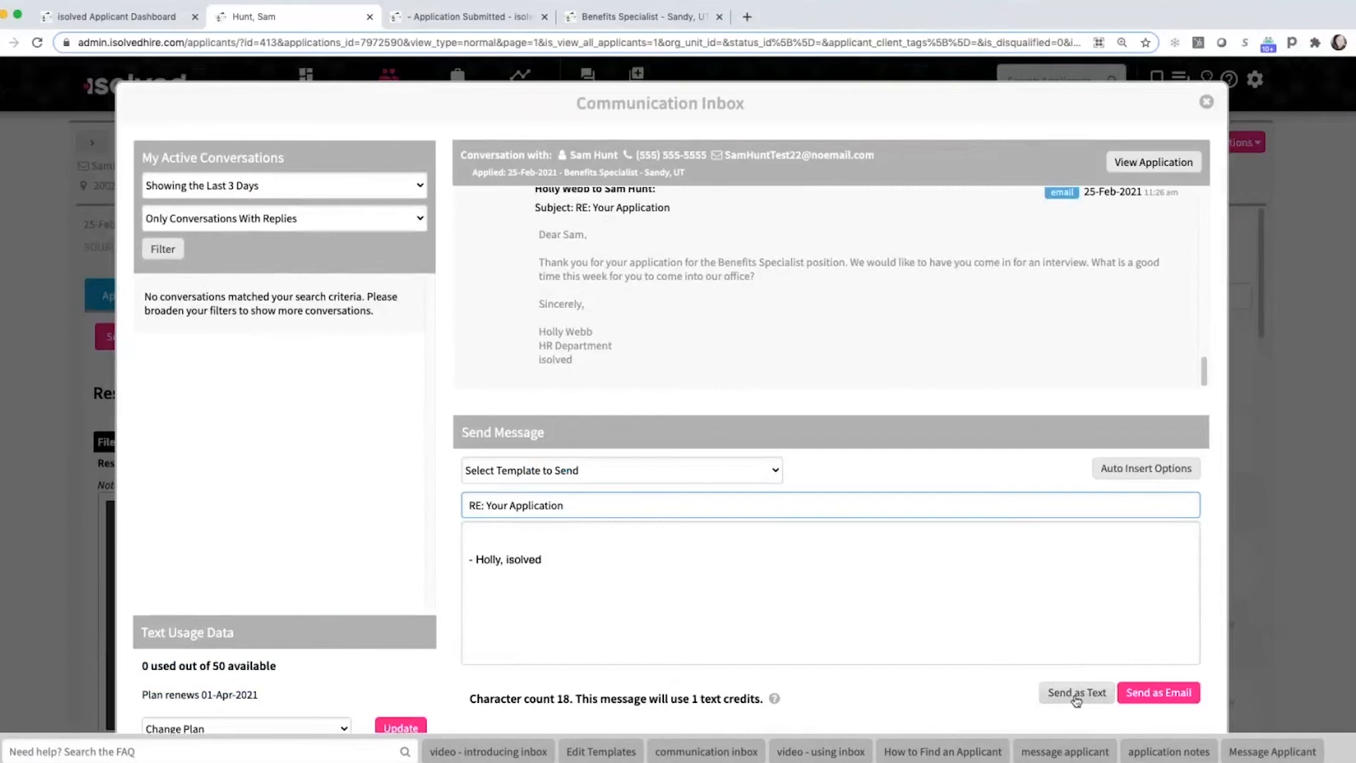
pyautogui.click(601, 470)
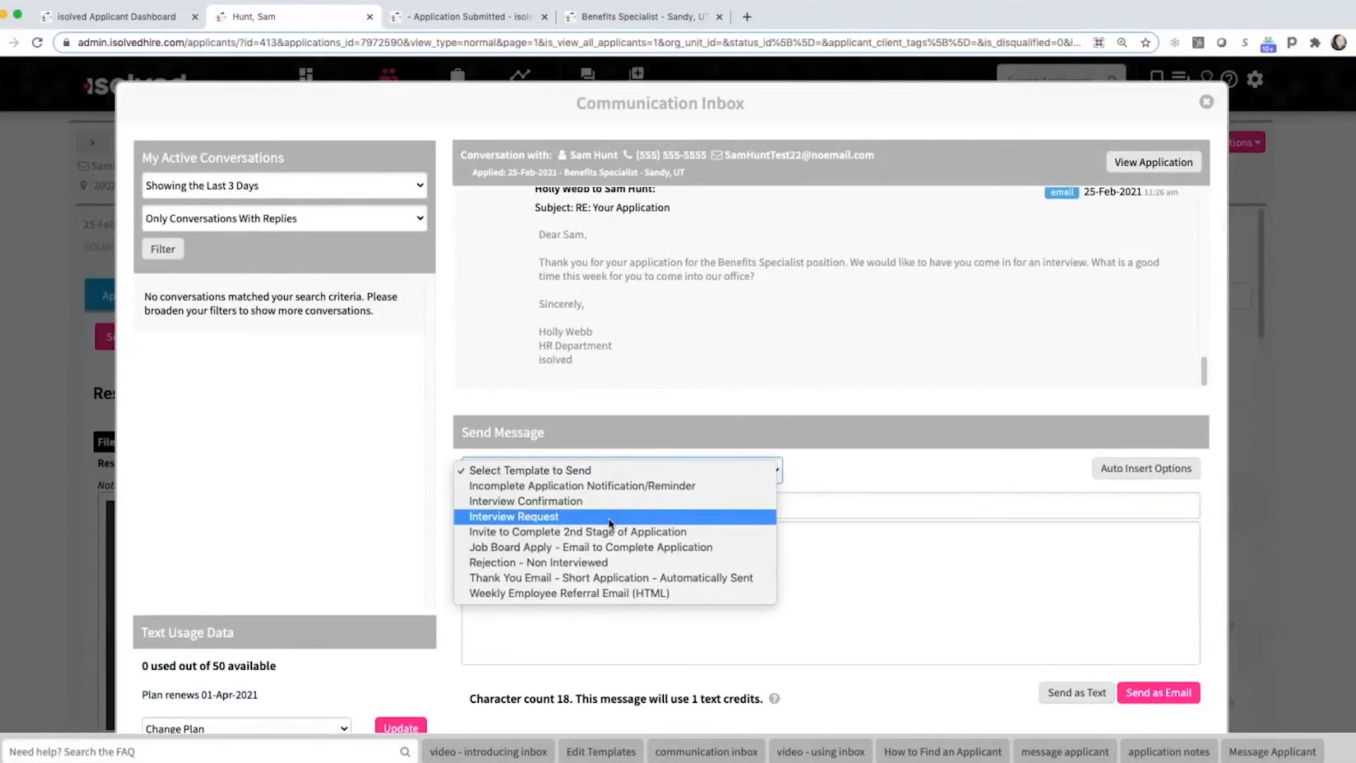
pyautogui.click(557, 580)
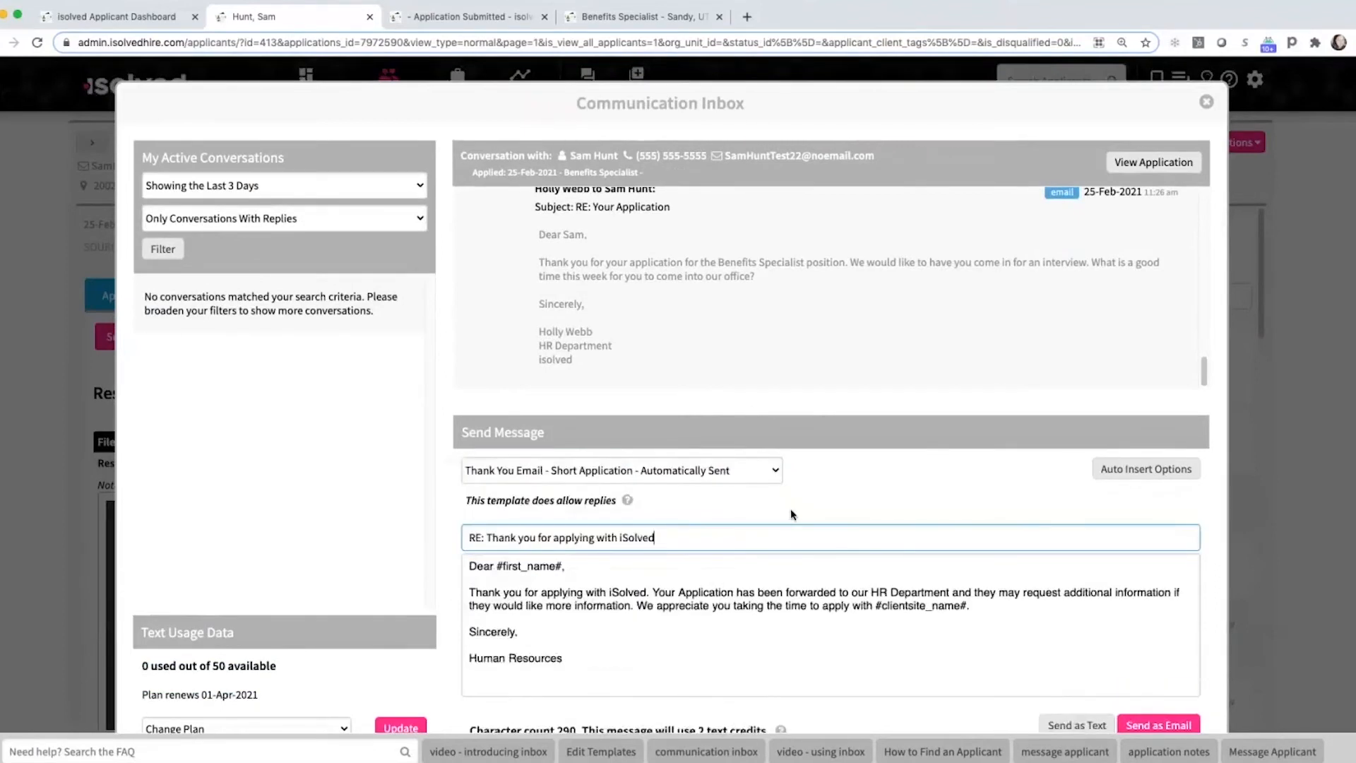
pyautogui.scroll(-1, 791, 508)
# Switch the message to the "Rejection - Non Interviewed" template and read through its text.
pyautogui.click(608, 437)
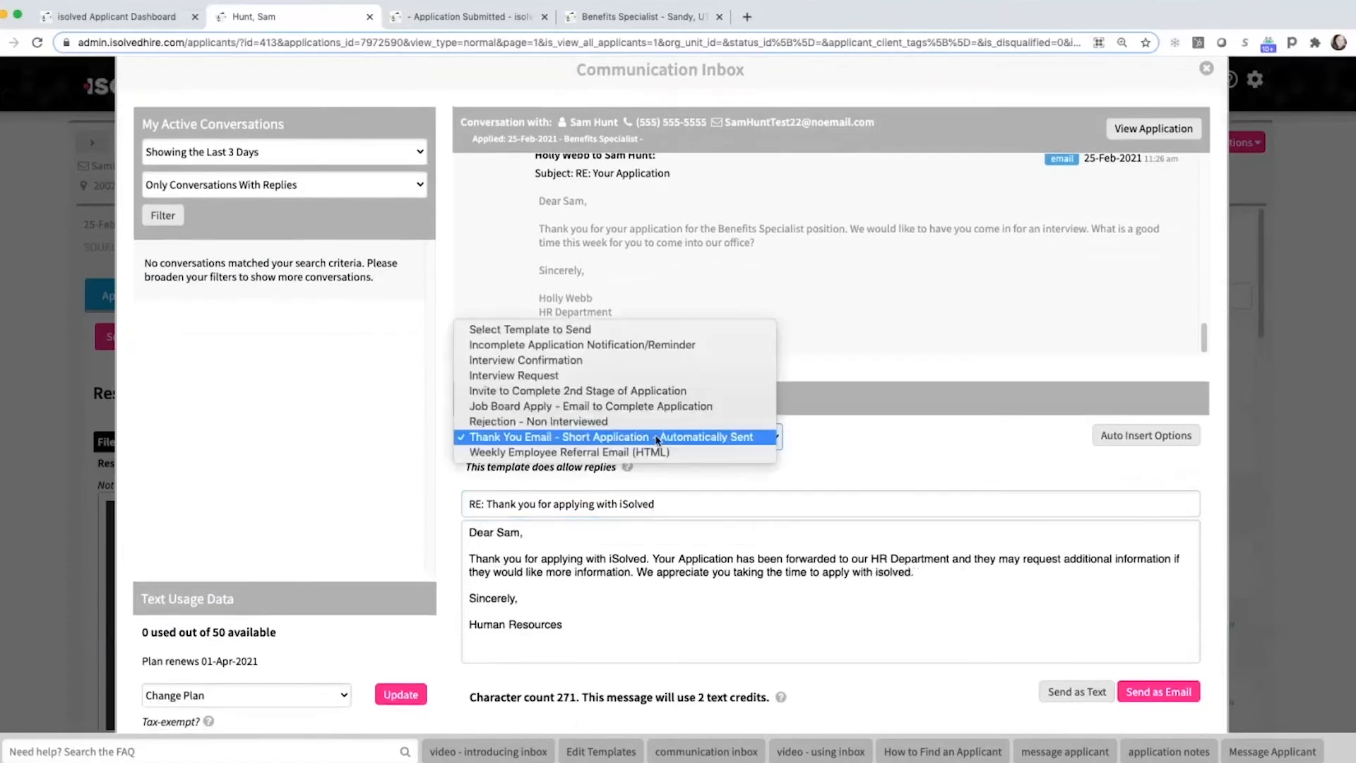
pyautogui.click(607, 421)
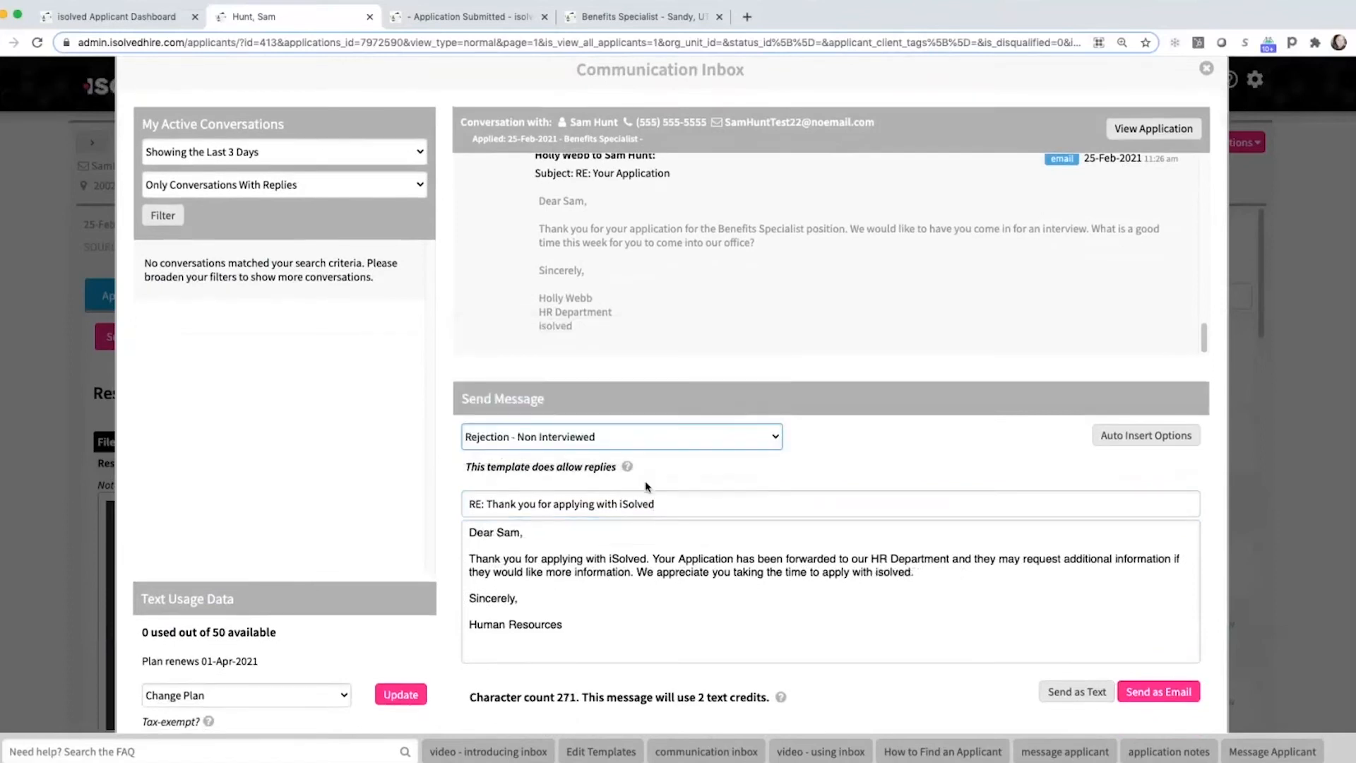
pyautogui.click(557, 531)
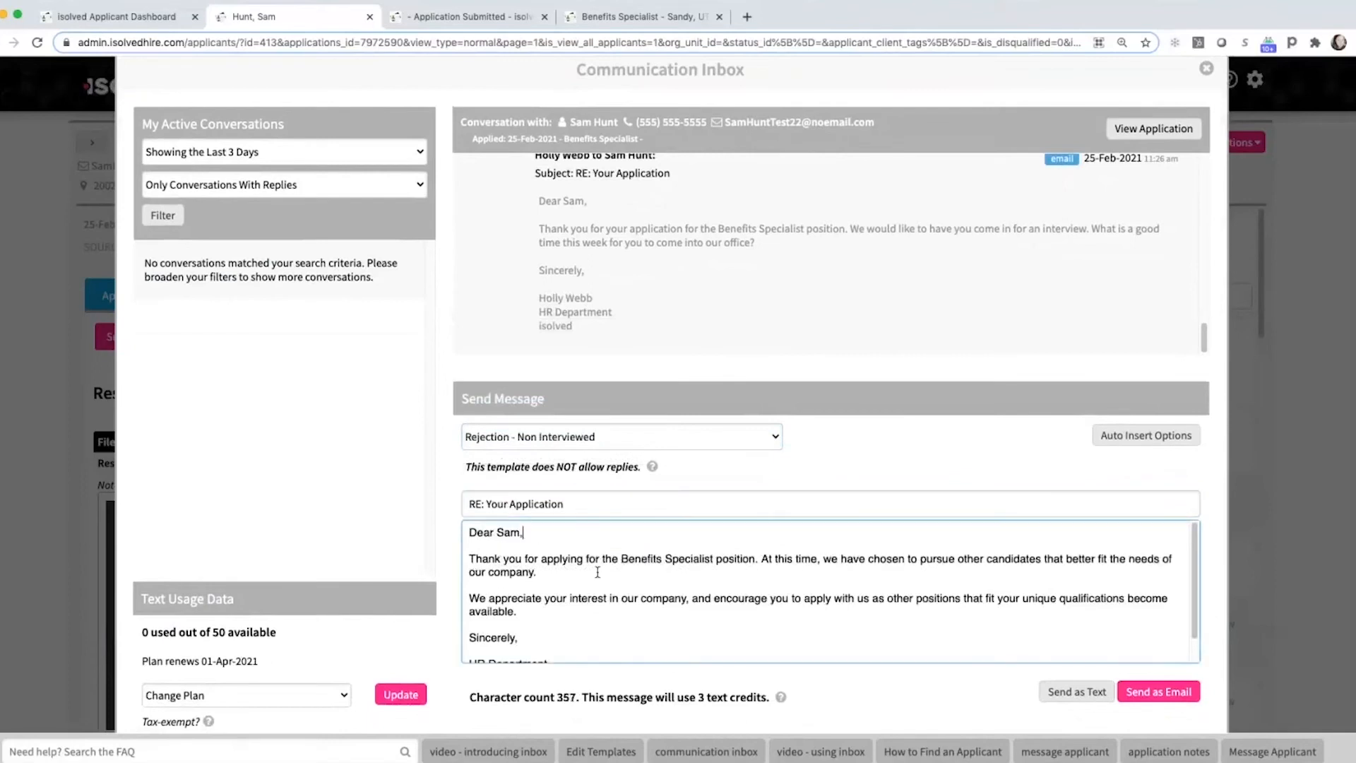
pyautogui.scroll(-1, 712, 579)
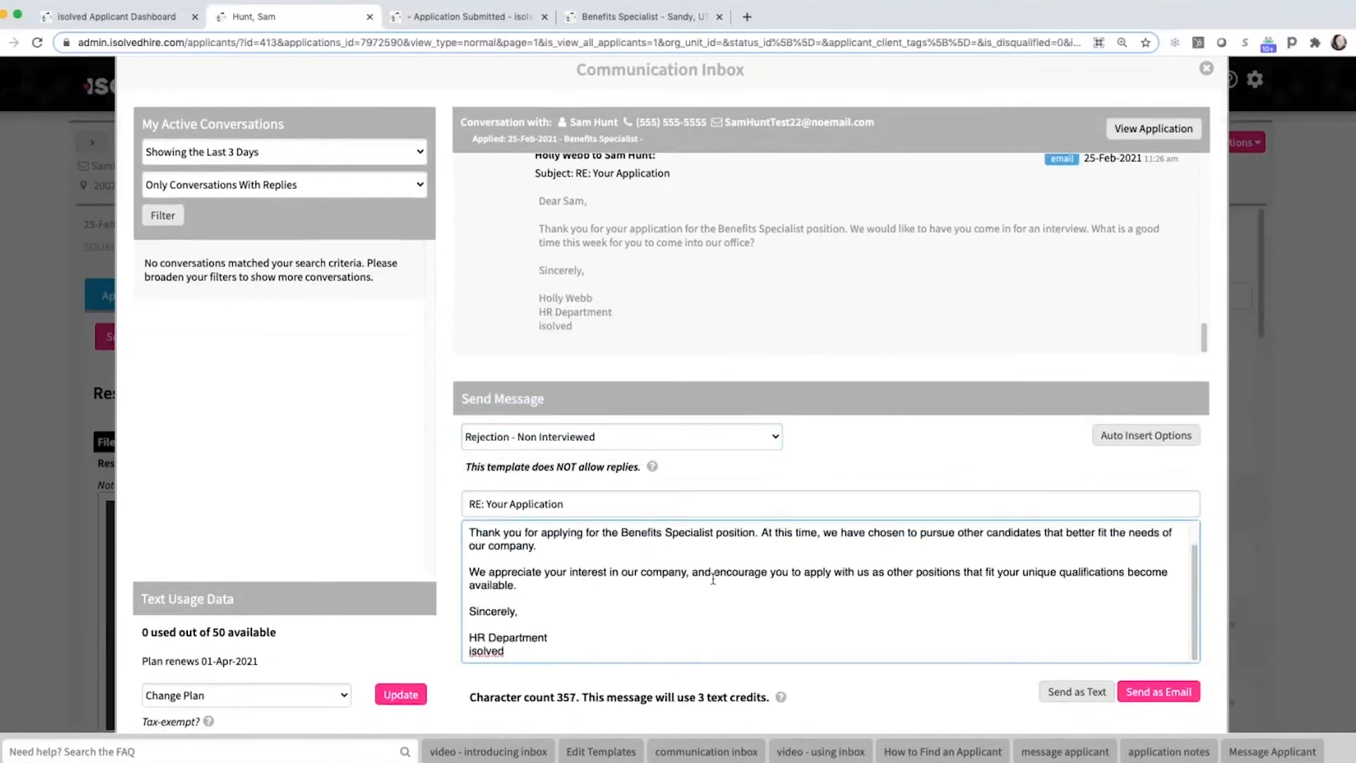
# Reset the message template to "Select Template to Send" and close the Communication Inbox without sending anything.
pyautogui.click(691, 442)
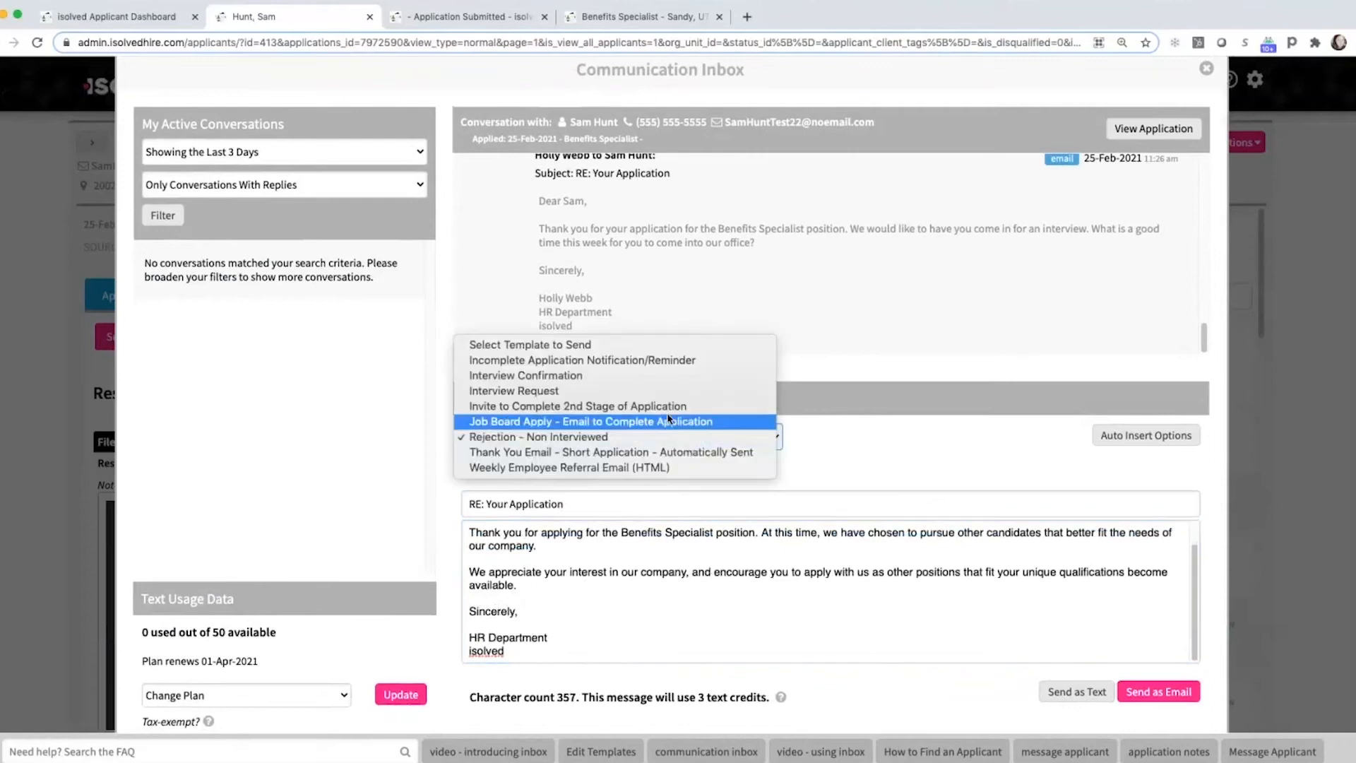
pyautogui.click(779, 442)
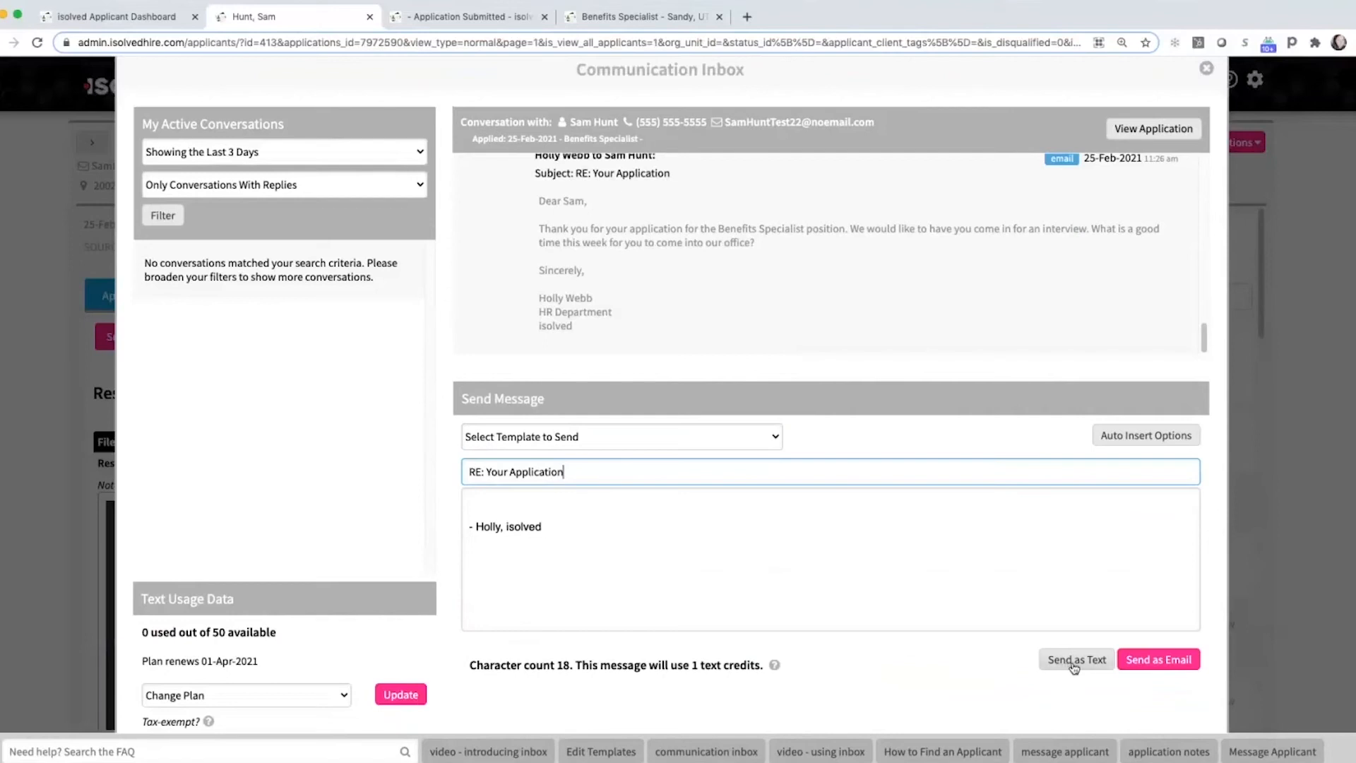
pyautogui.scroll(1, 946, 661)
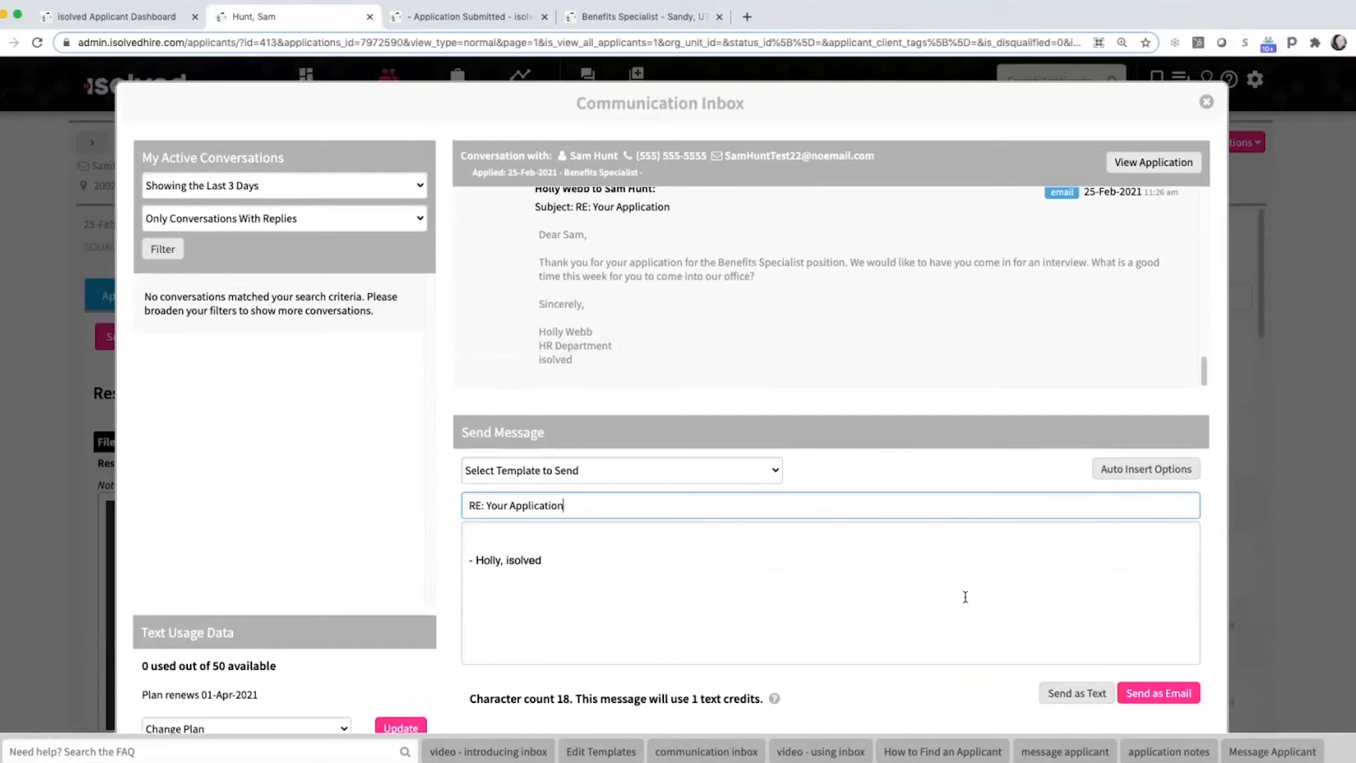
pyautogui.click(1206, 102)
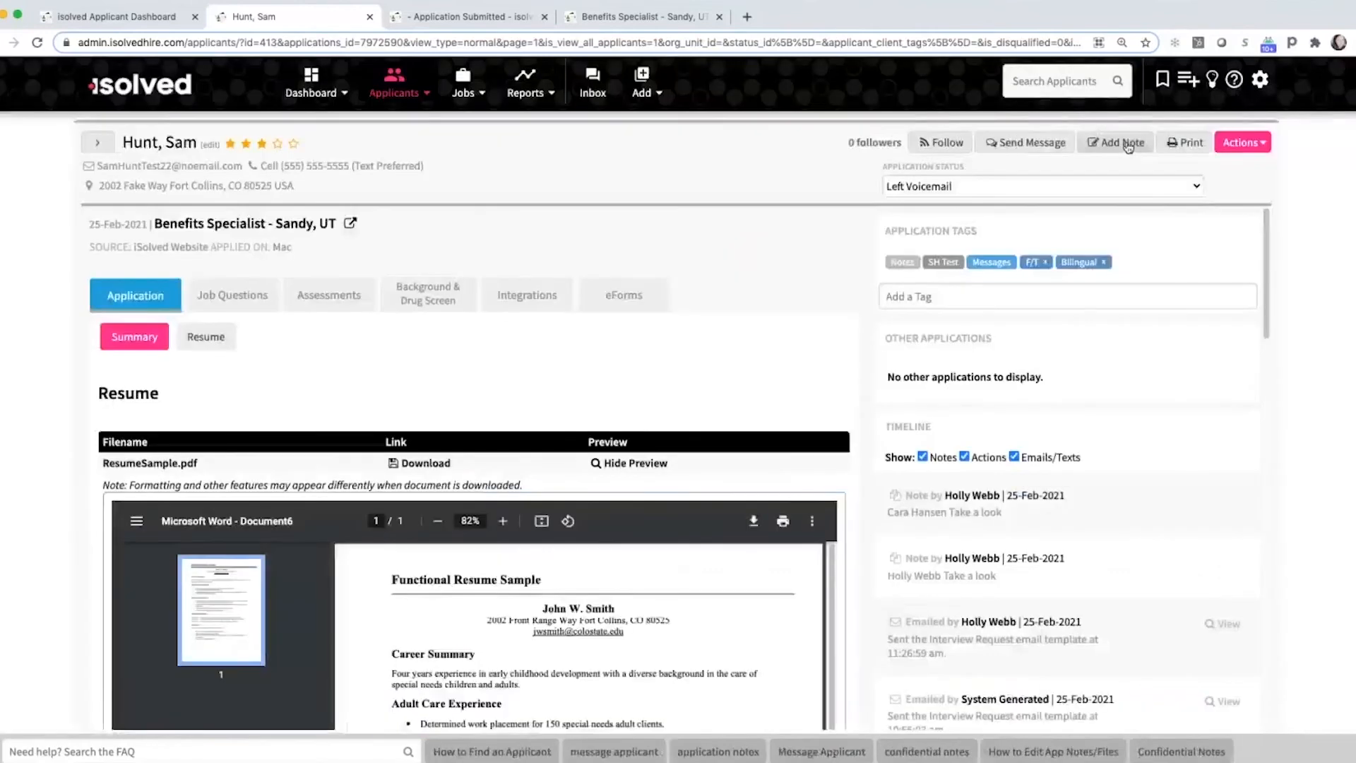
# Draft an applicant note that mentions a colleague and says "Take a look", and close it without adding it.
pyautogui.click(1127, 143)
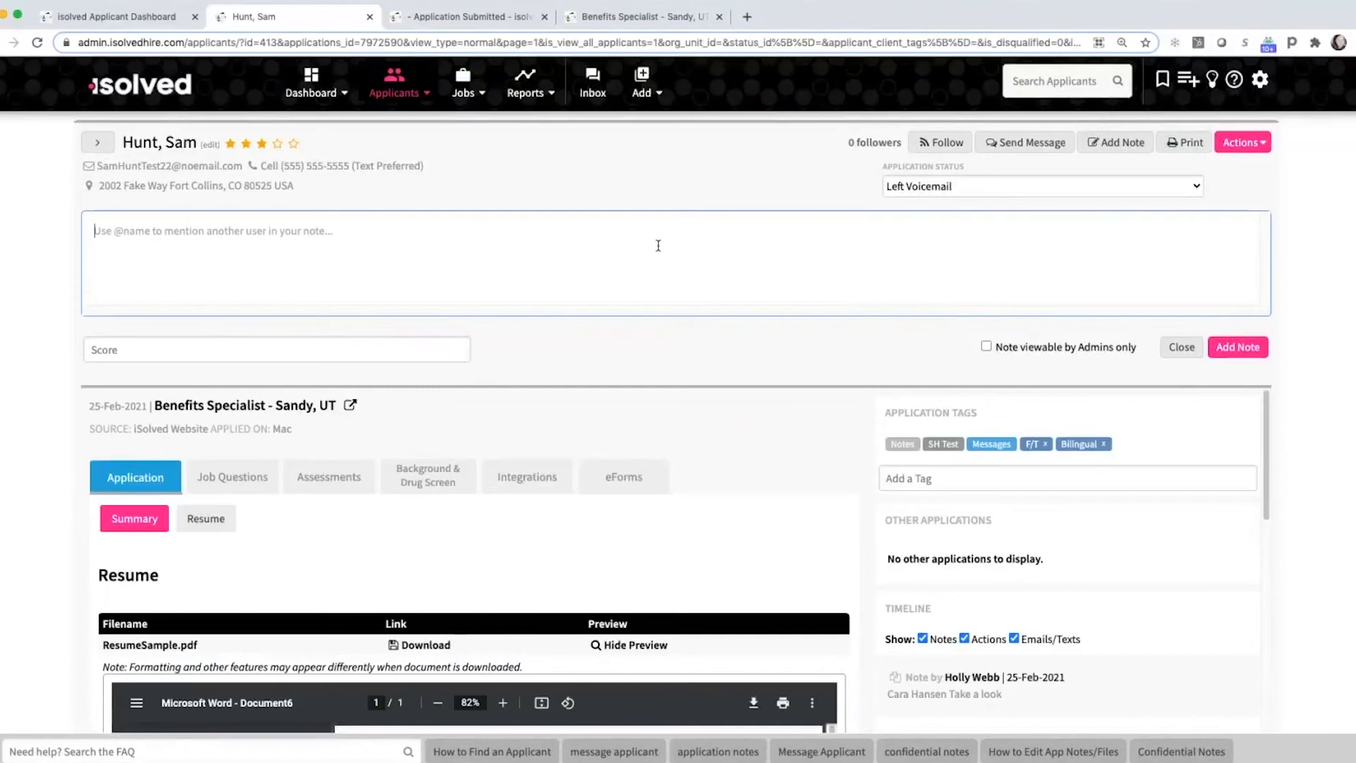
pyautogui.write('@')
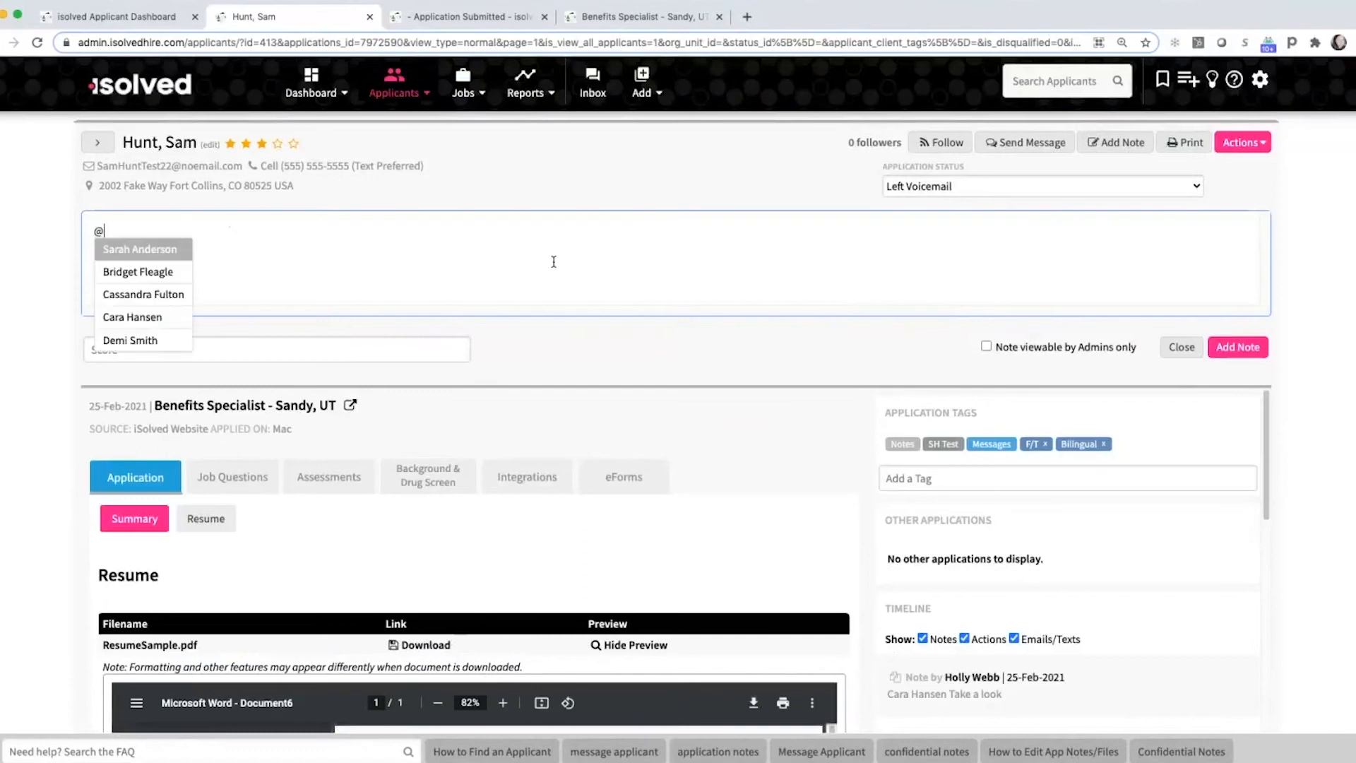
pyautogui.click(133, 317)
pyautogui.write('Tak')
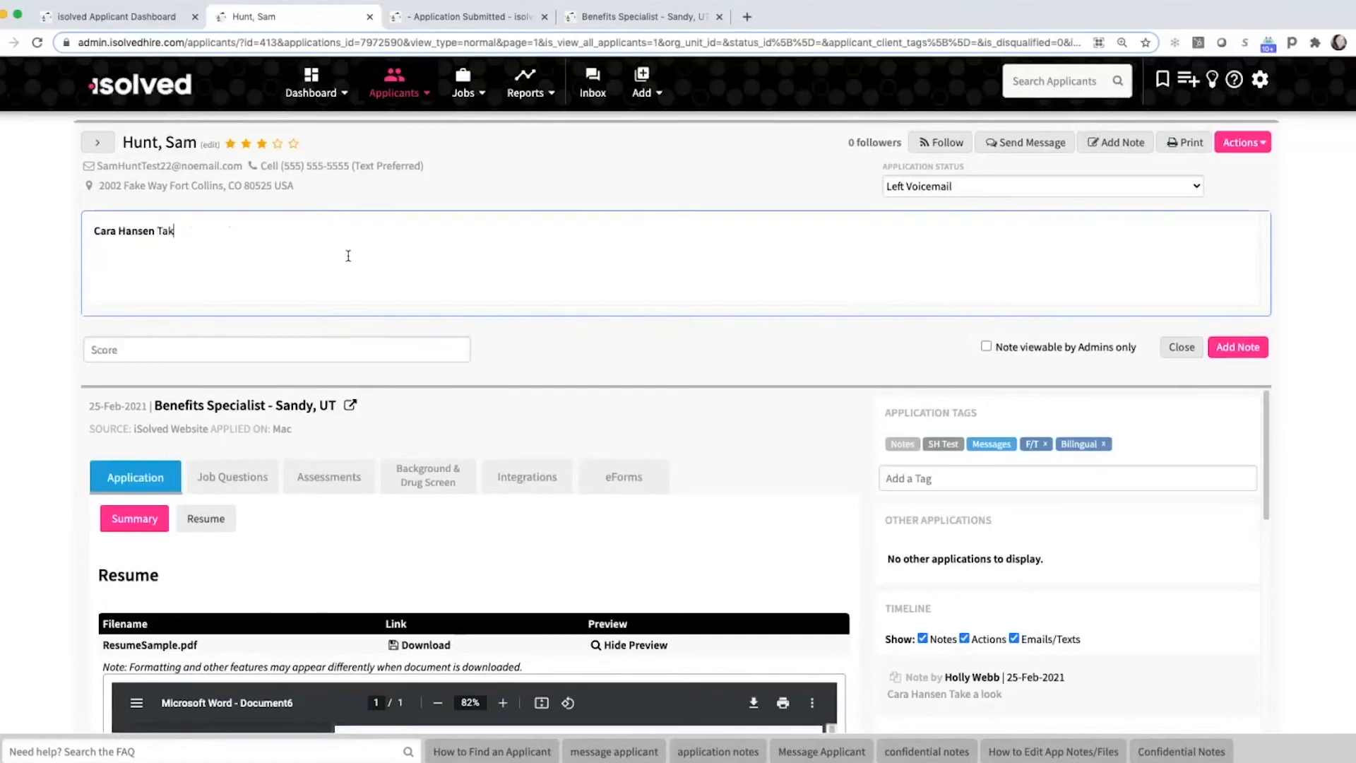
pyautogui.write('e a look')
pyautogui.click(1180, 347)
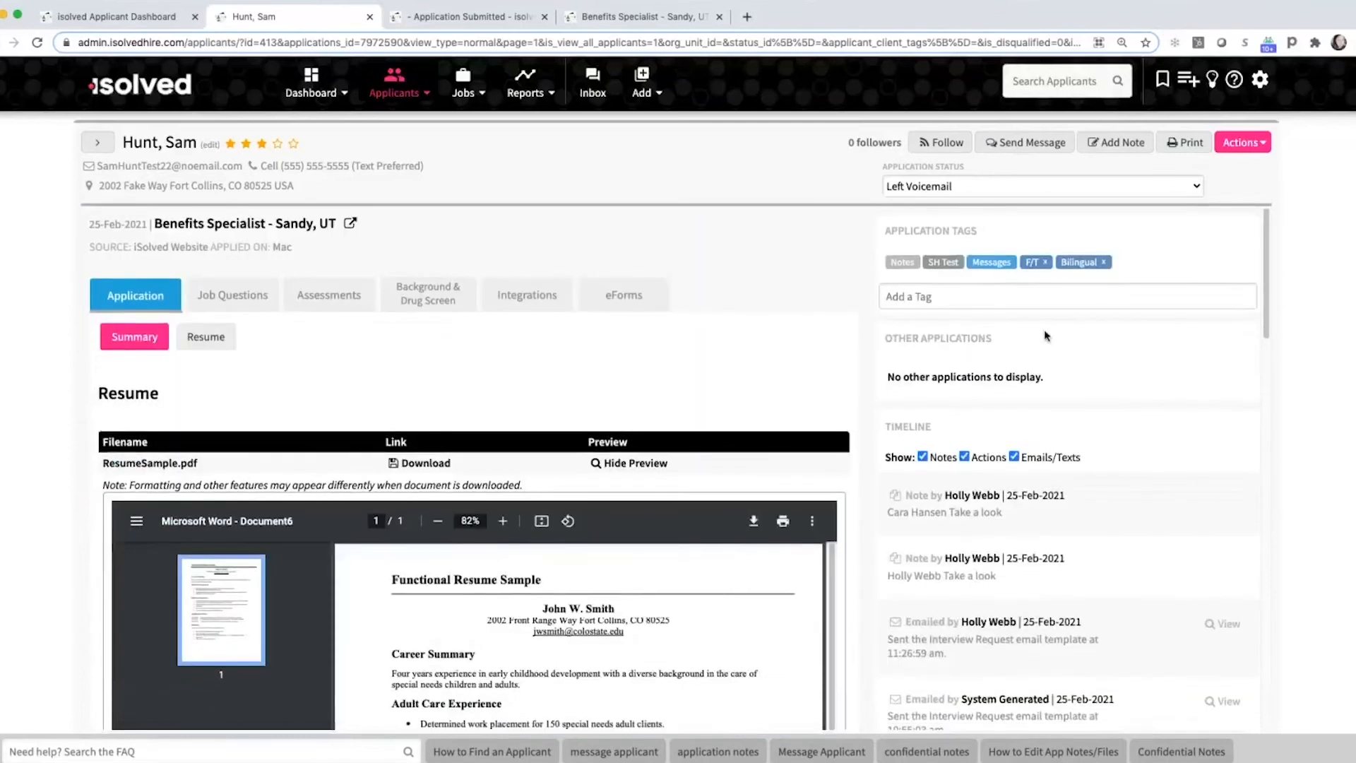
# Look through the actions available for the current application.
pyautogui.click(1240, 144)
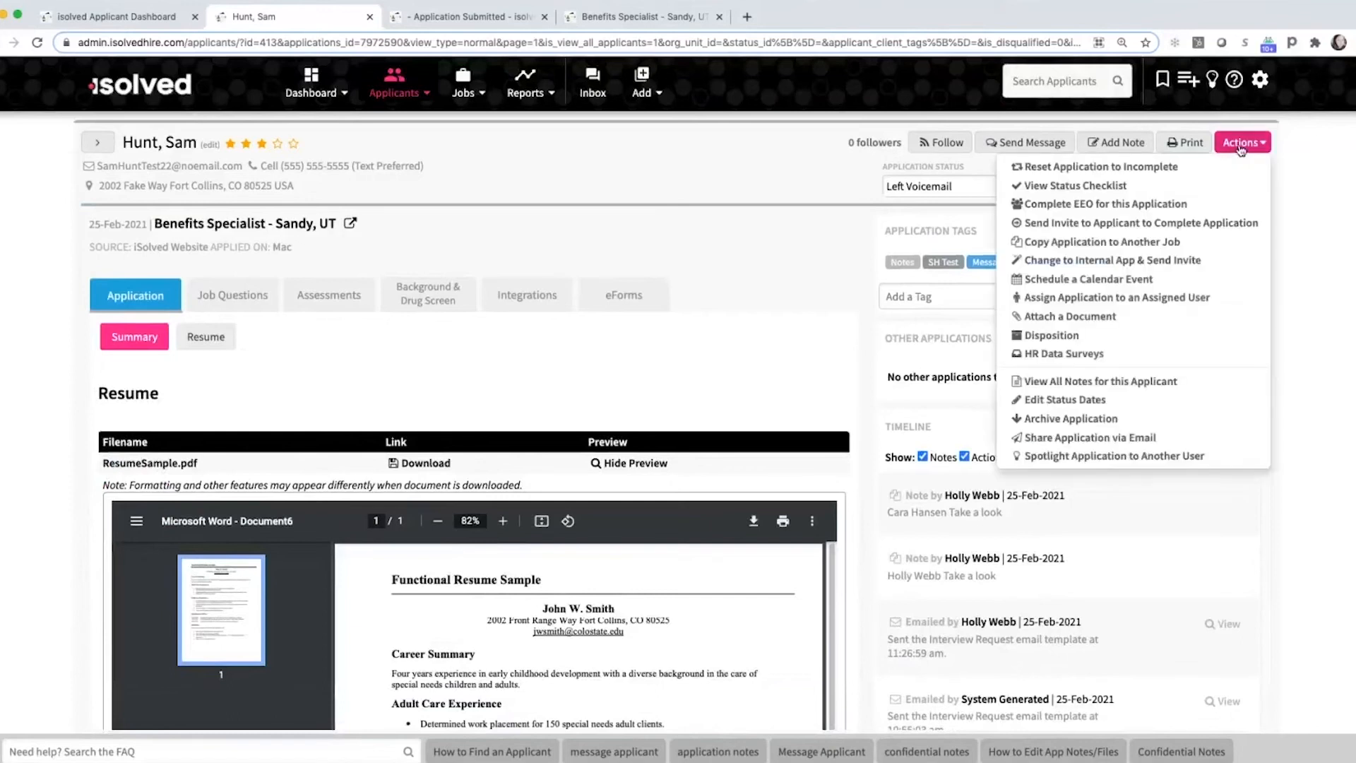
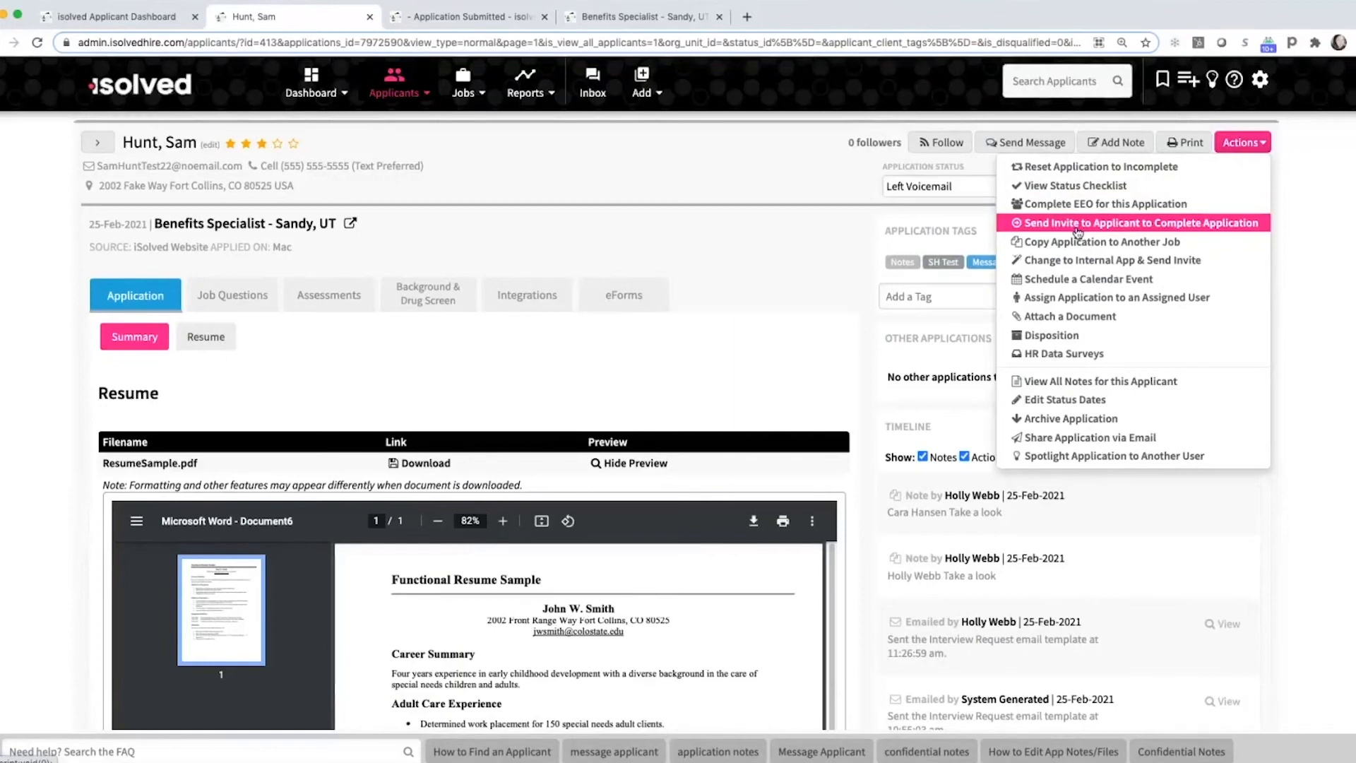
pyautogui.click(956, 265)
# Open the Benefits Specialist application with status Background Check Pending from the applicant list, and collapse the list.
pyautogui.click(97, 142)
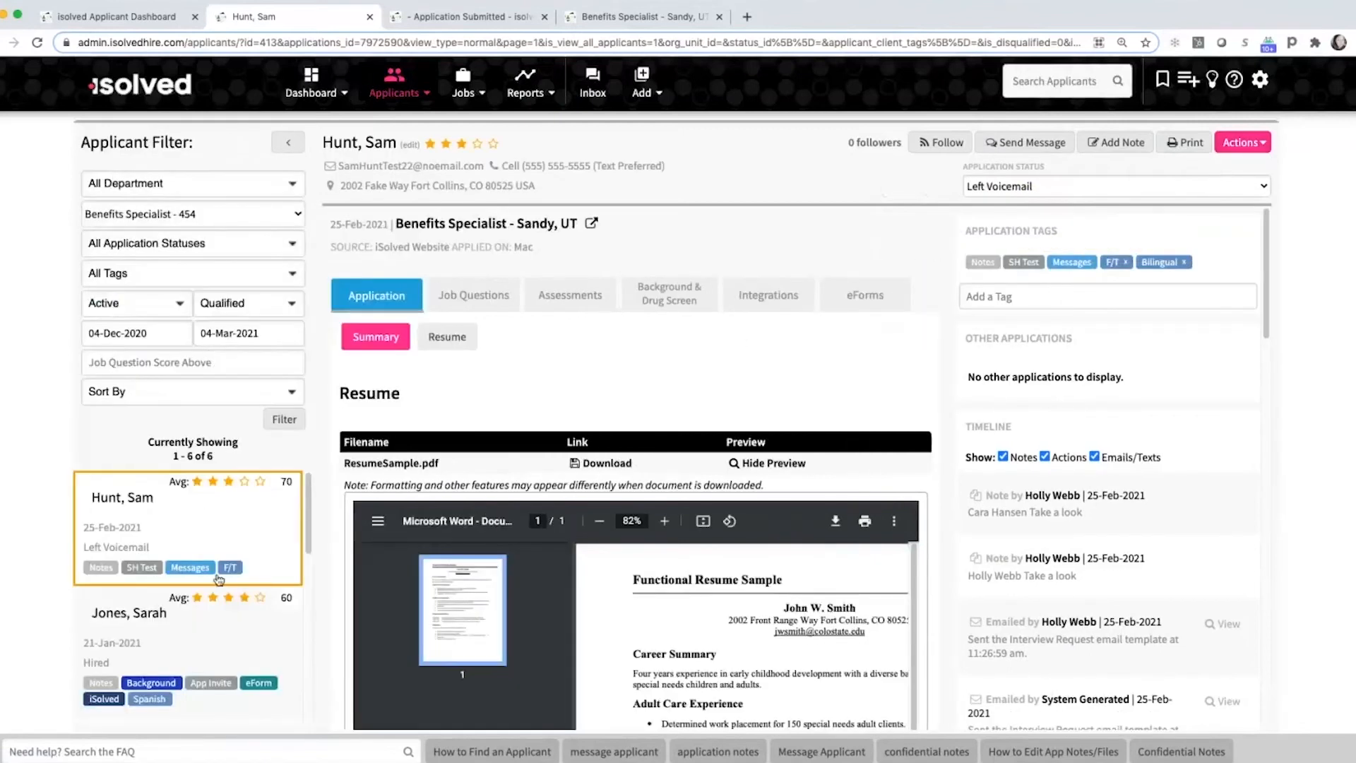
pyautogui.scroll(-1, 203, 632)
pyautogui.scroll(-3, 197, 622)
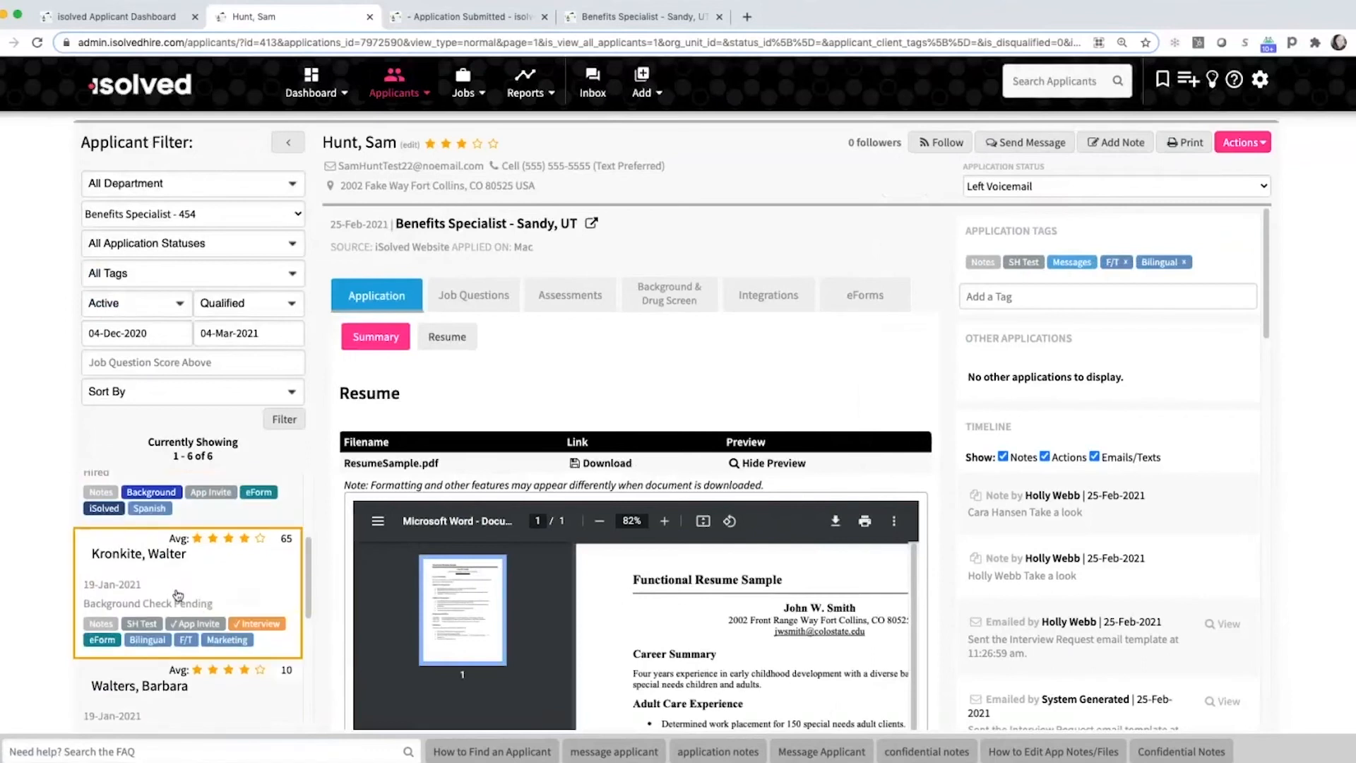
pyautogui.click(178, 595)
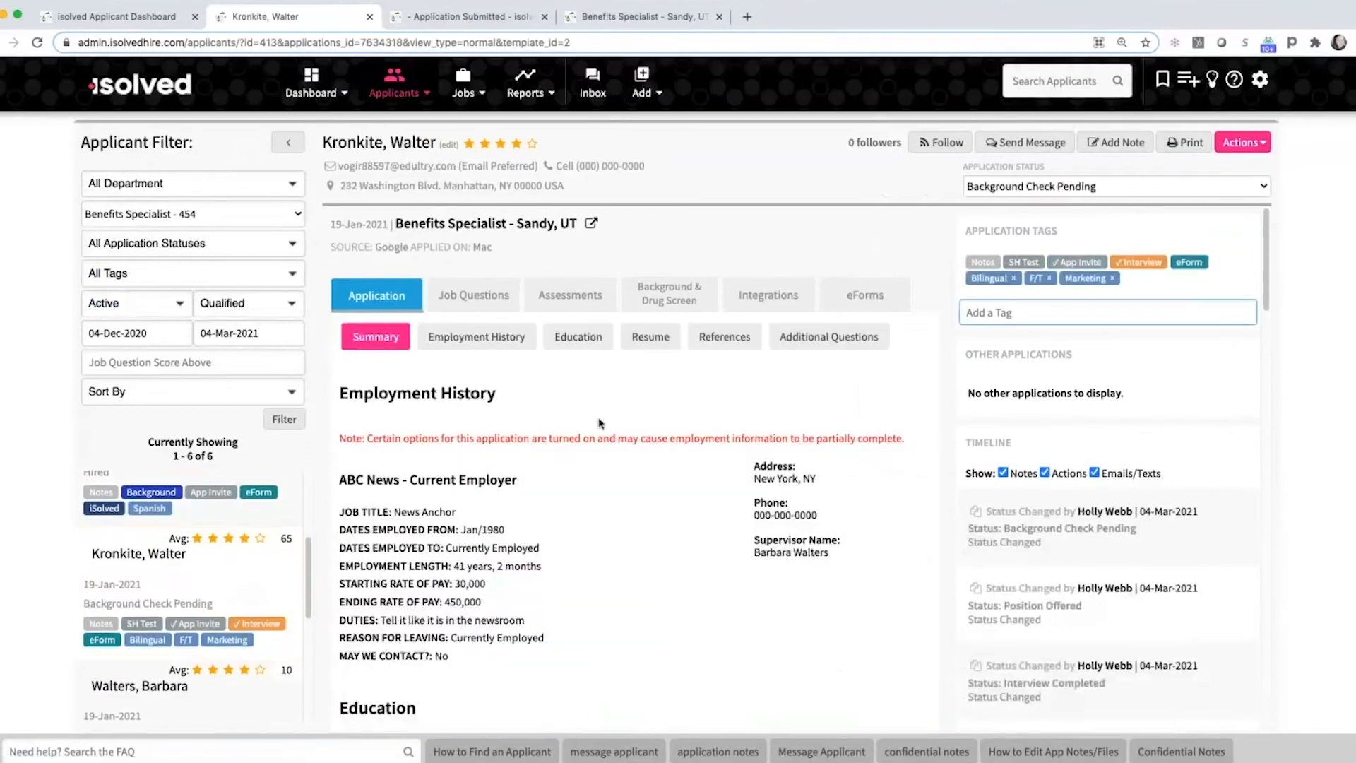
pyautogui.click(294, 146)
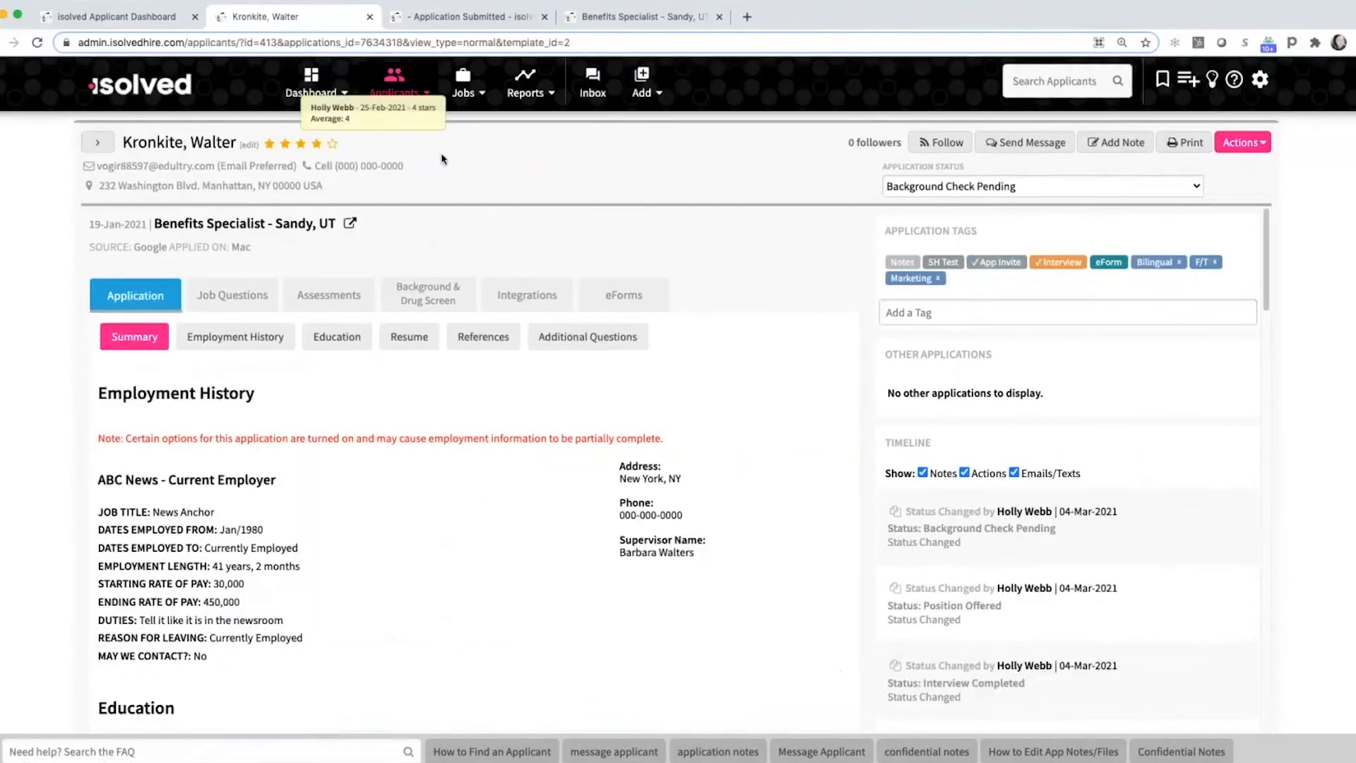
pyautogui.moveTo(994, 266)
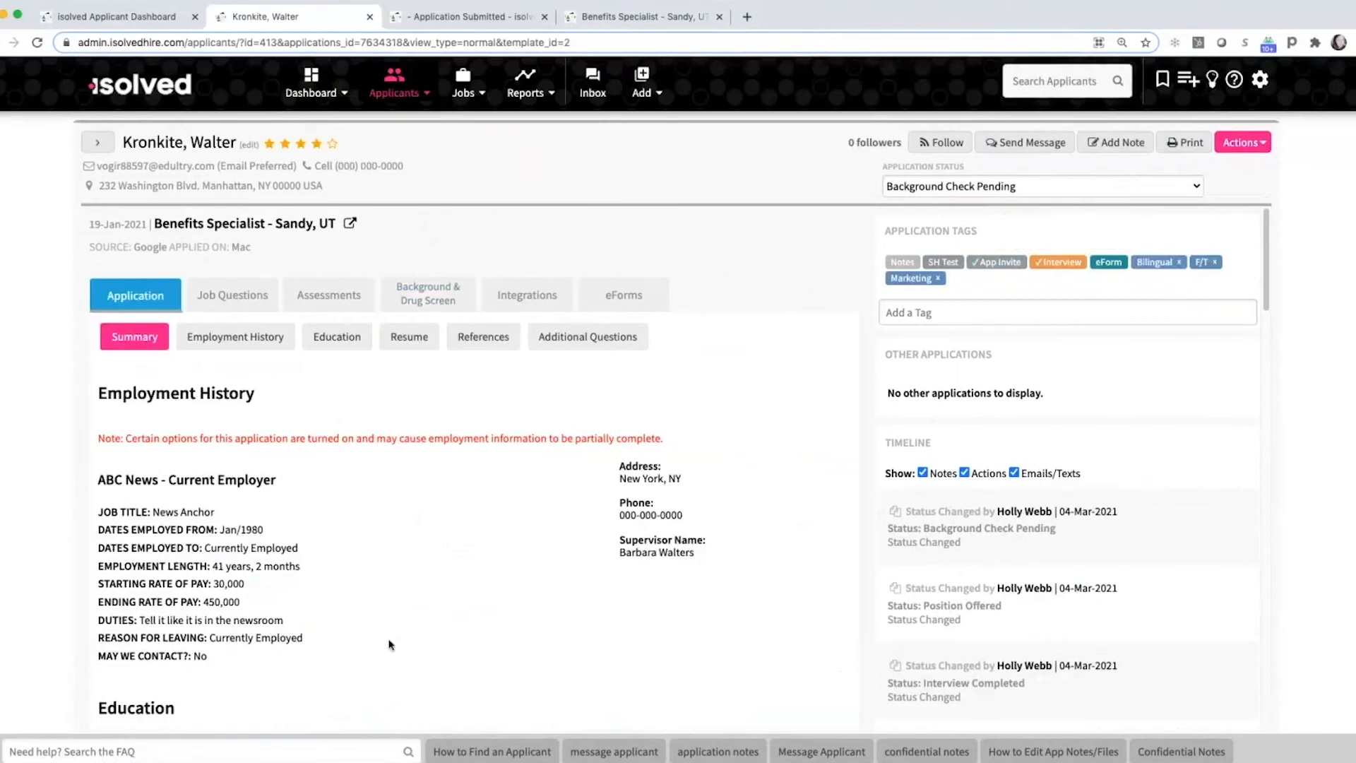
# View the application's Employment History, Education, Resume and References sections in turn.
pyautogui.click(272, 339)
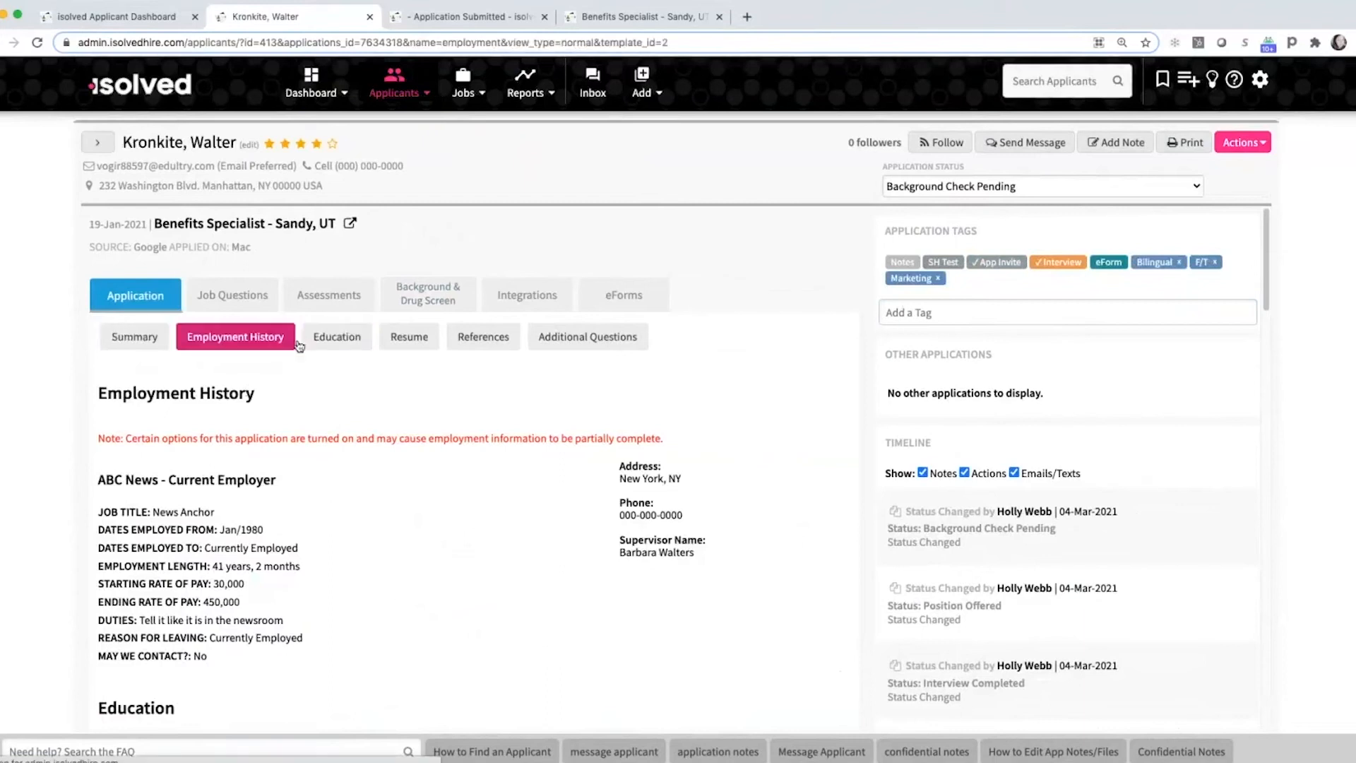
pyautogui.click(324, 346)
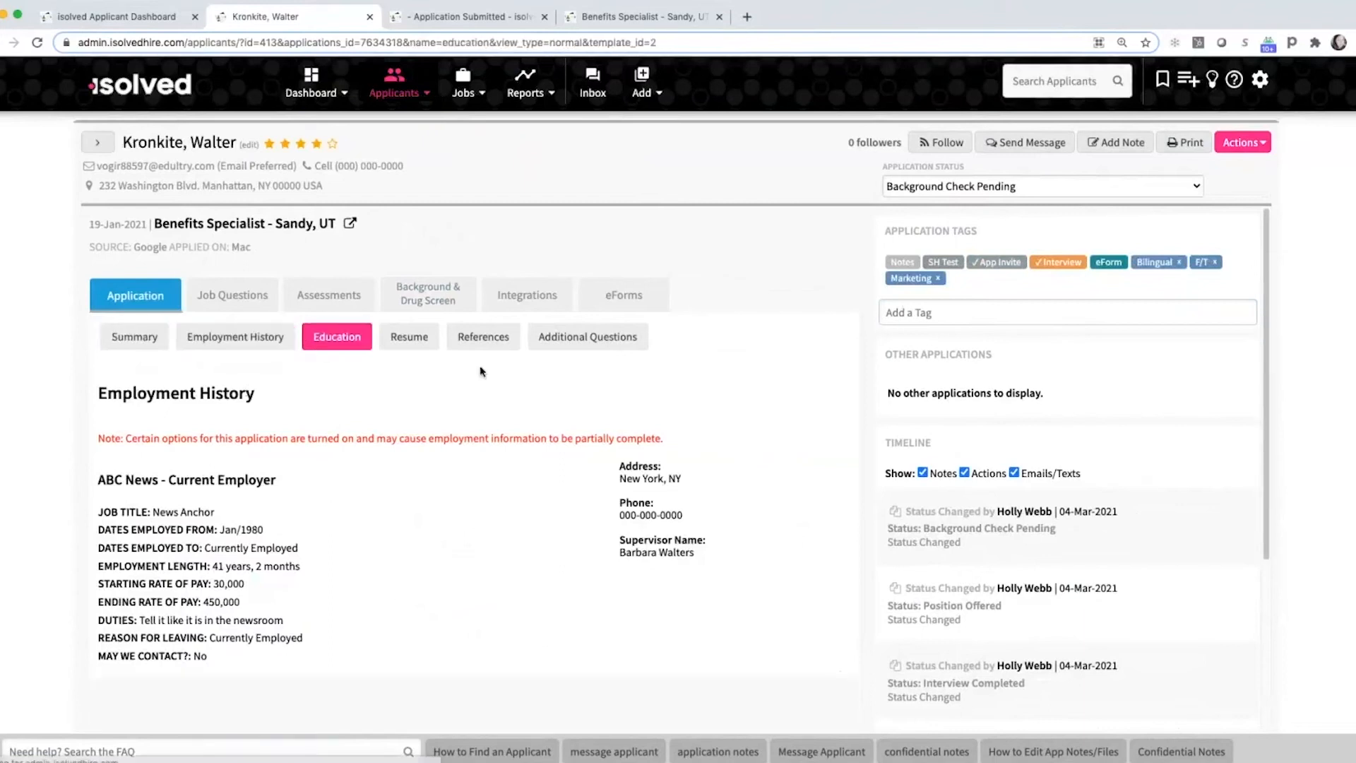
pyautogui.click(411, 342)
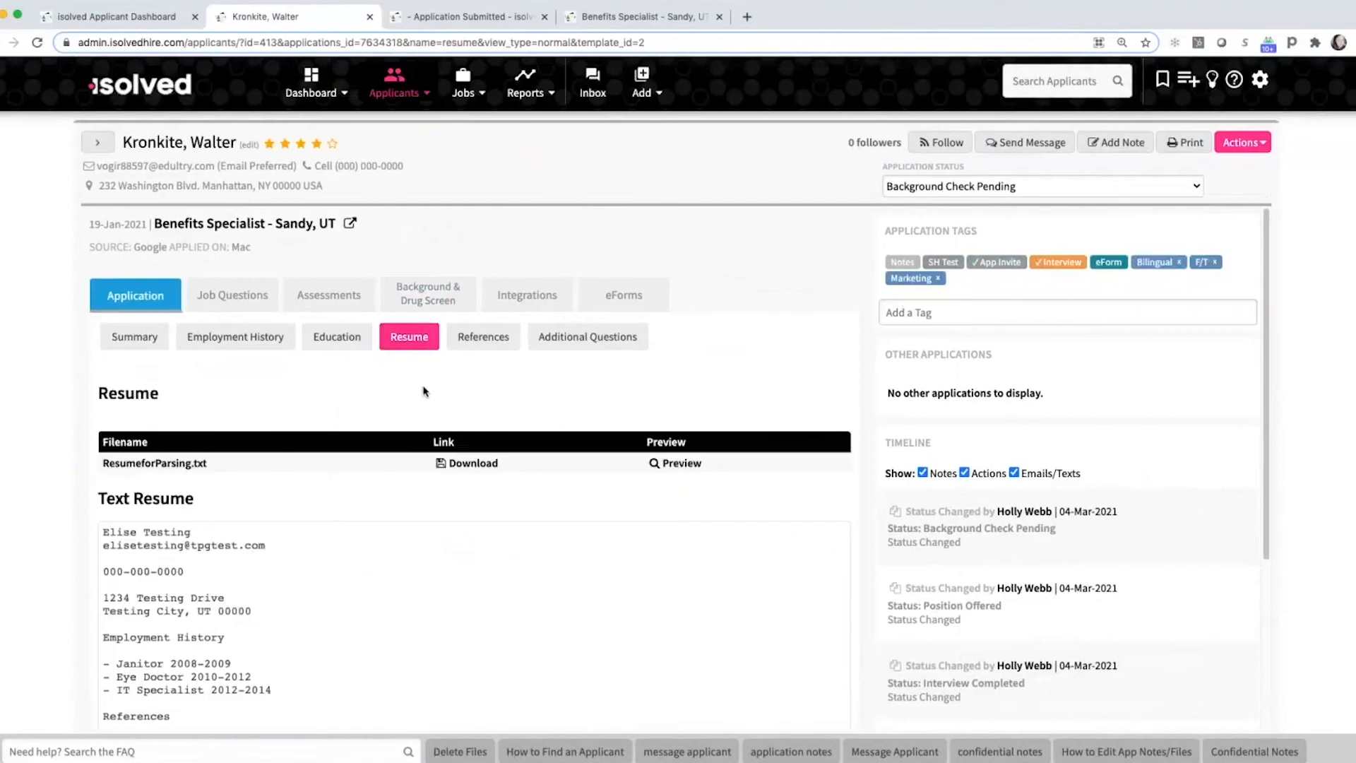
pyautogui.click(470, 346)
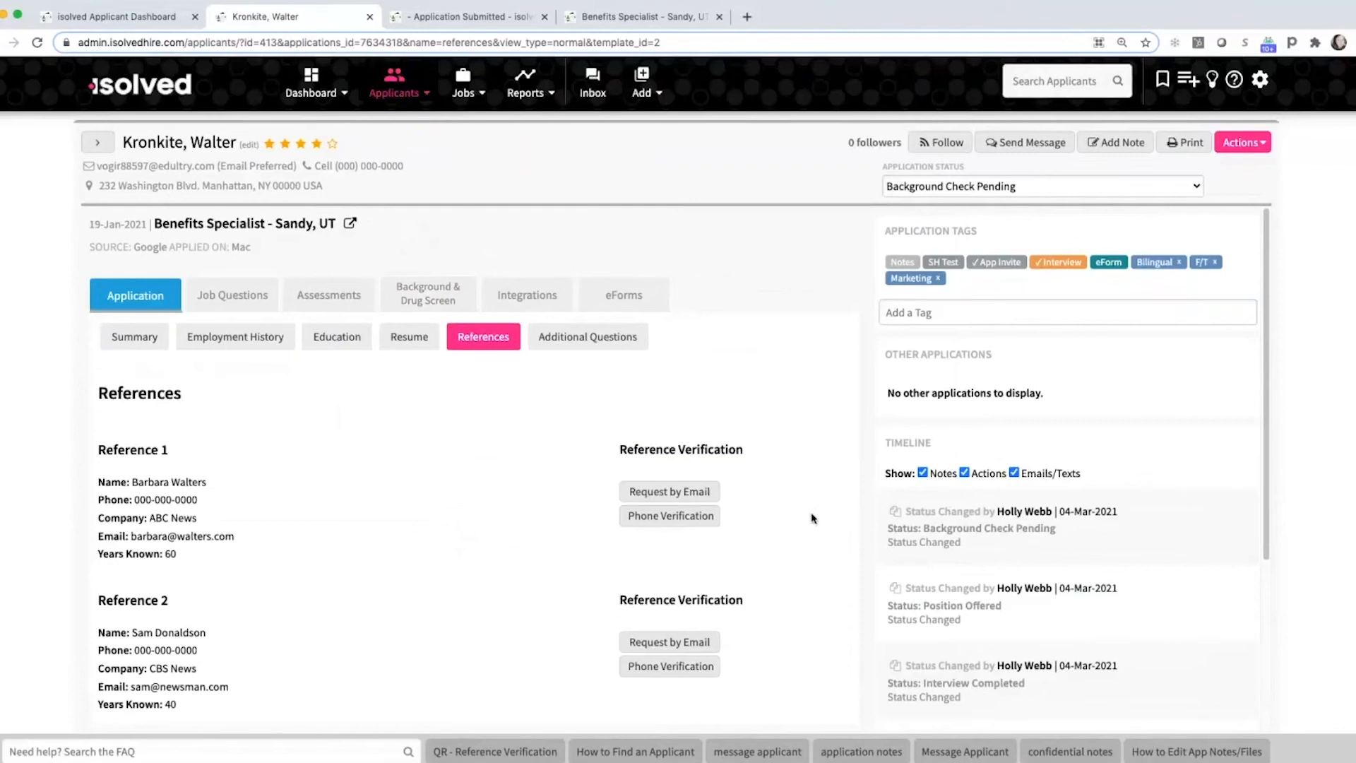
# Start phone verification for Reference 1 with the Reference Check Questionnaire question group, and close it without saving.
pyautogui.click(666, 519)
pyautogui.click(574, 143)
pyautogui.click(614, 286)
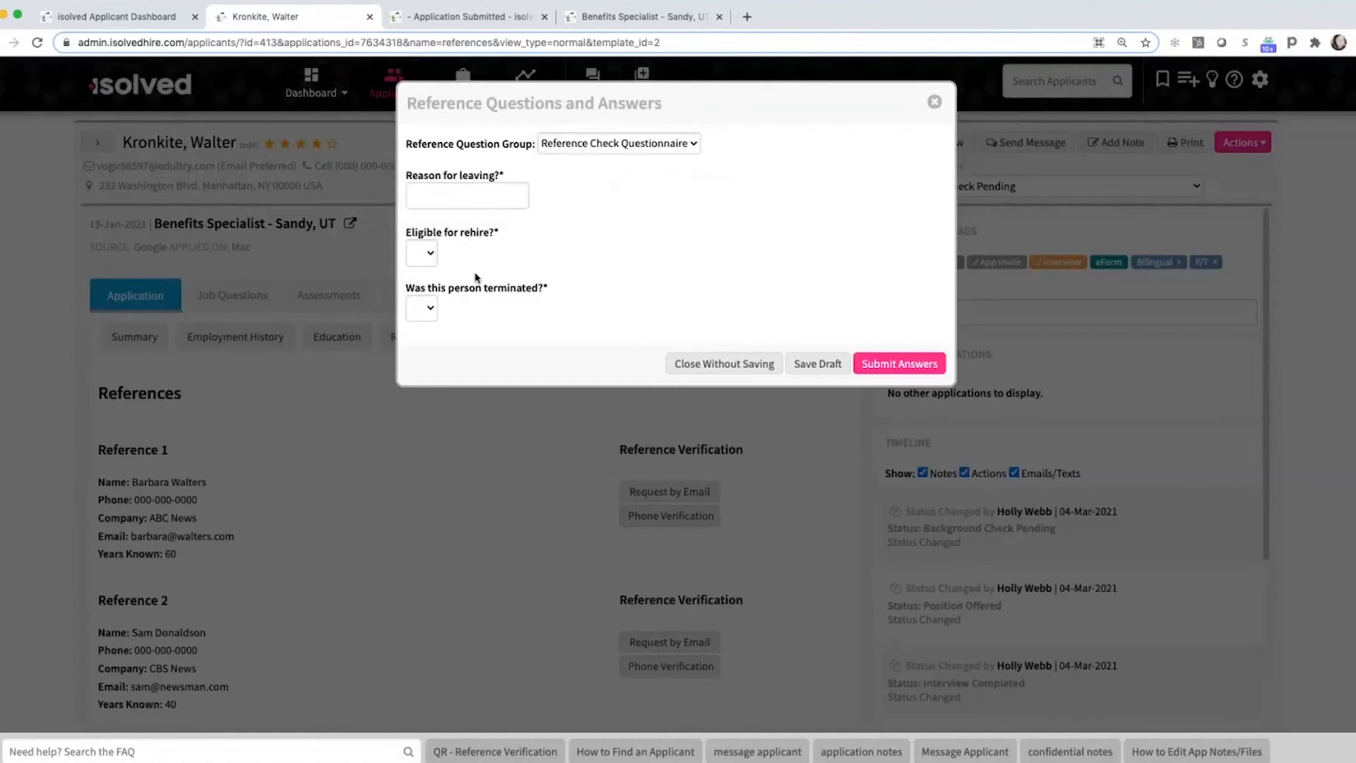
pyautogui.click(934, 103)
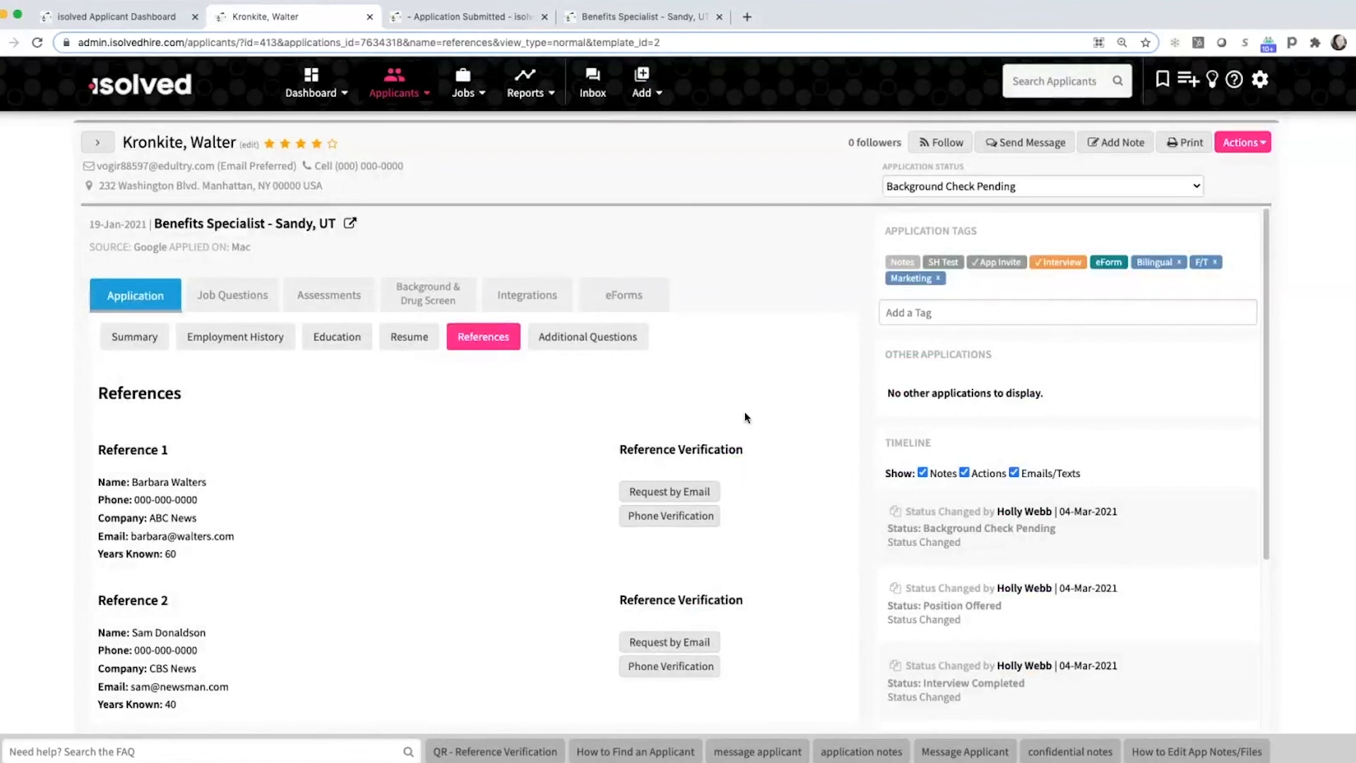
# View the application's Additional Questions answers and return to the Summary section.
pyautogui.click(555, 336)
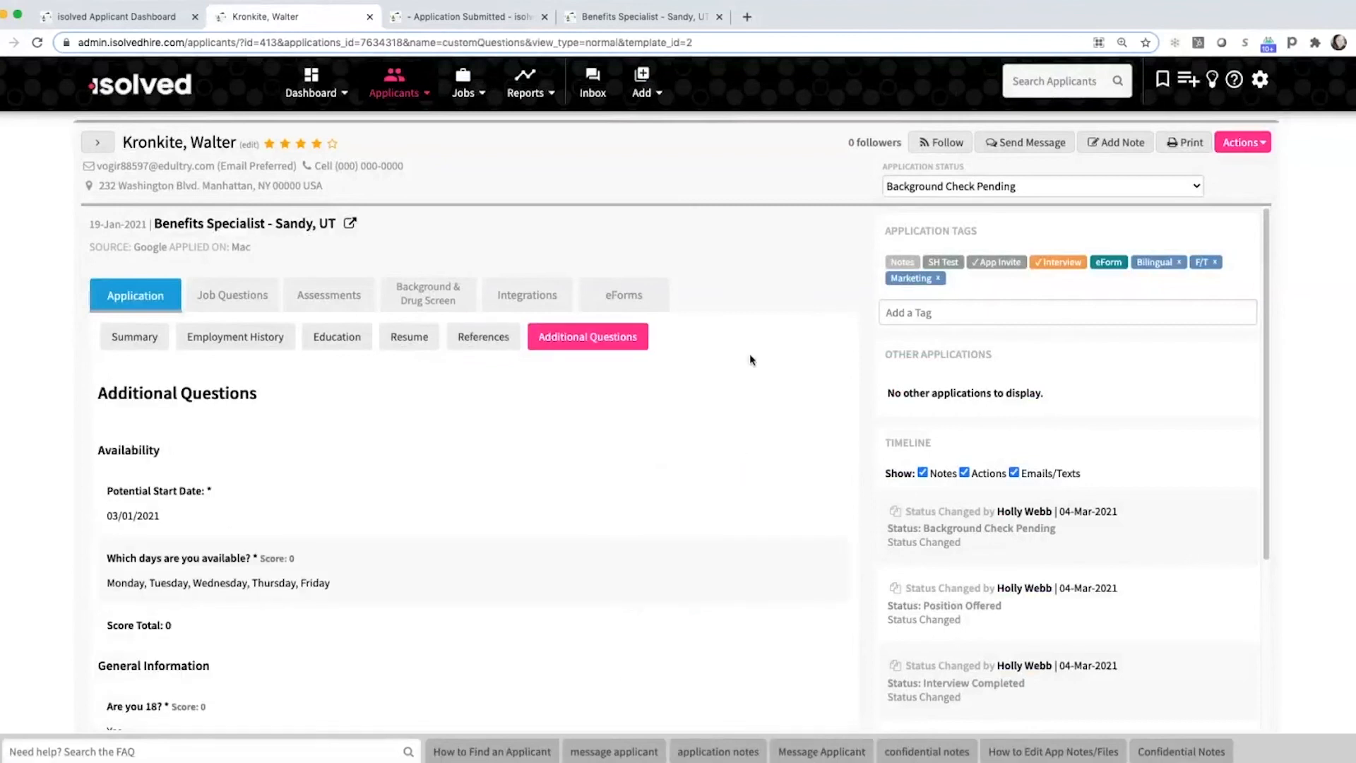
pyautogui.click(134, 336)
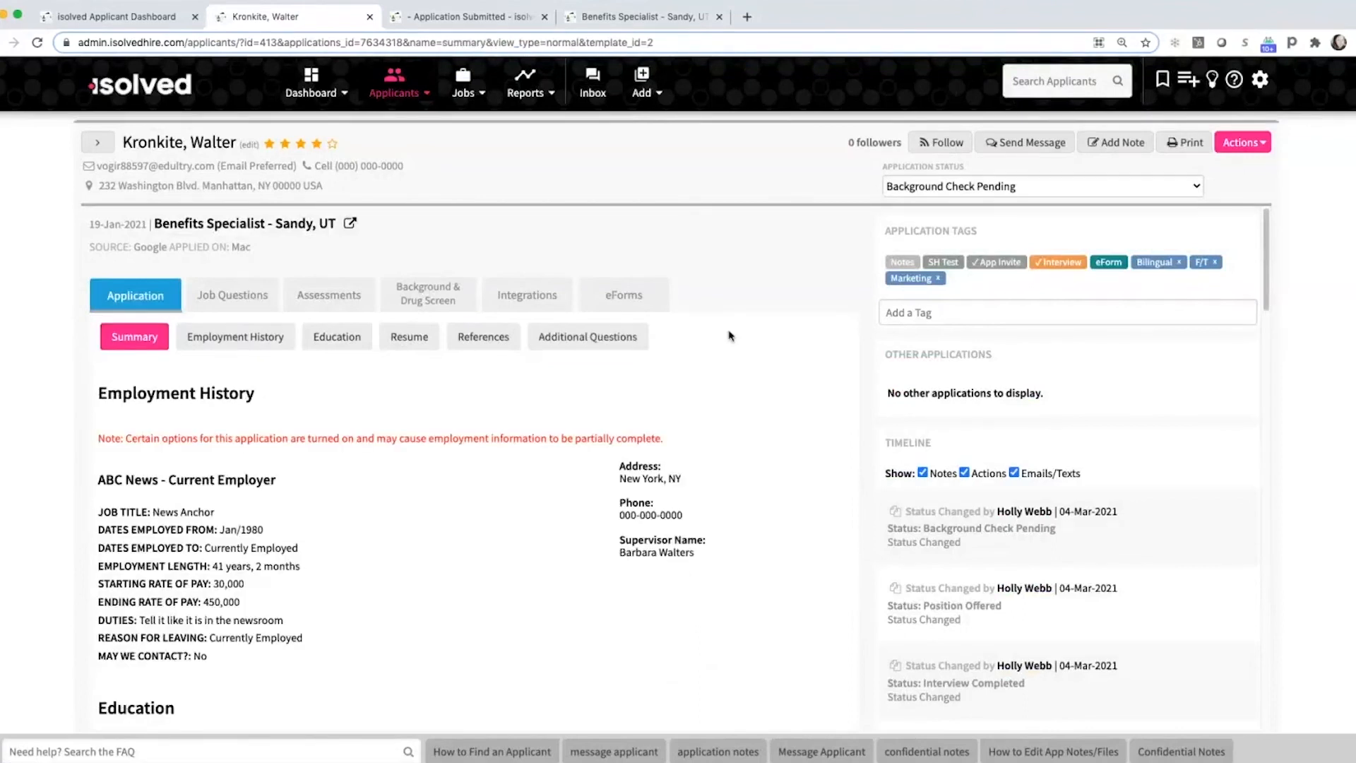
# Change the application status to Fwd to Manager and on to Interview Scheduled.
pyautogui.click(912, 190)
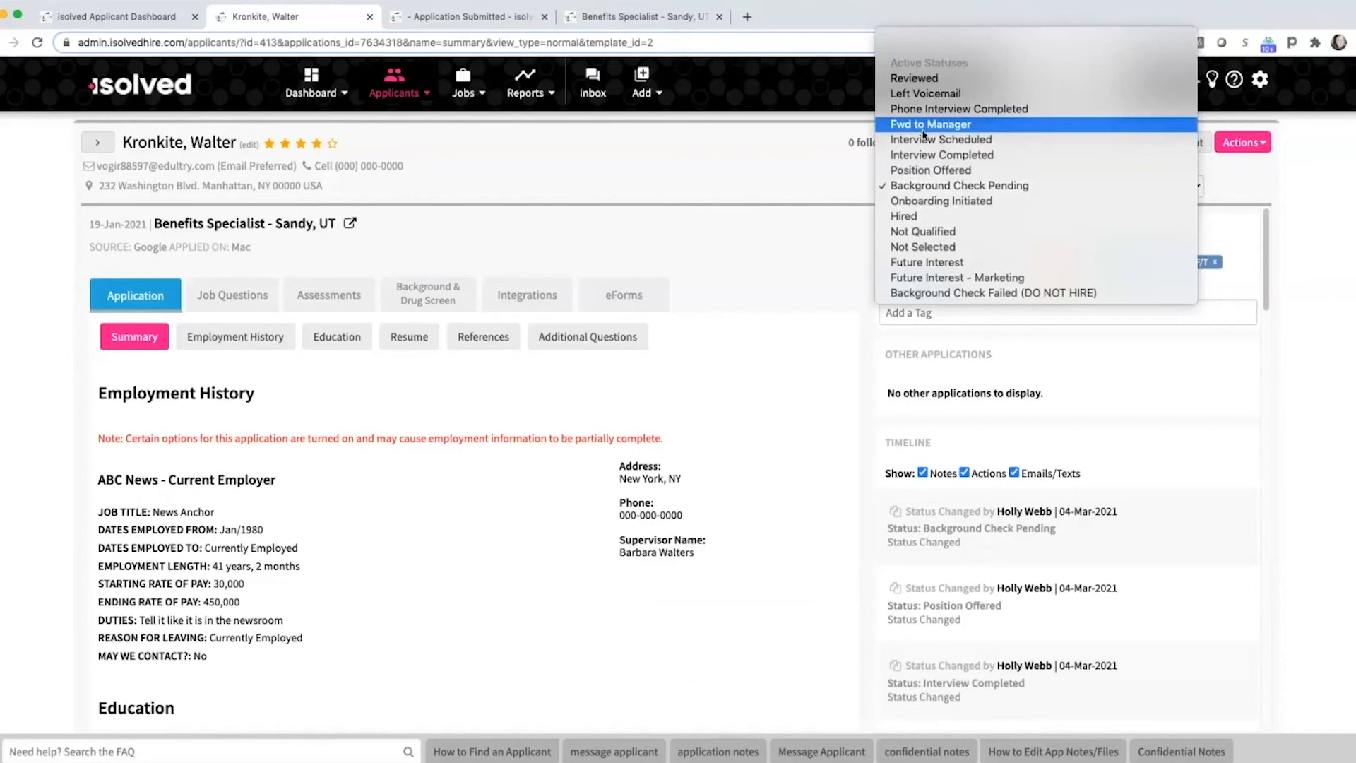
pyautogui.click(922, 128)
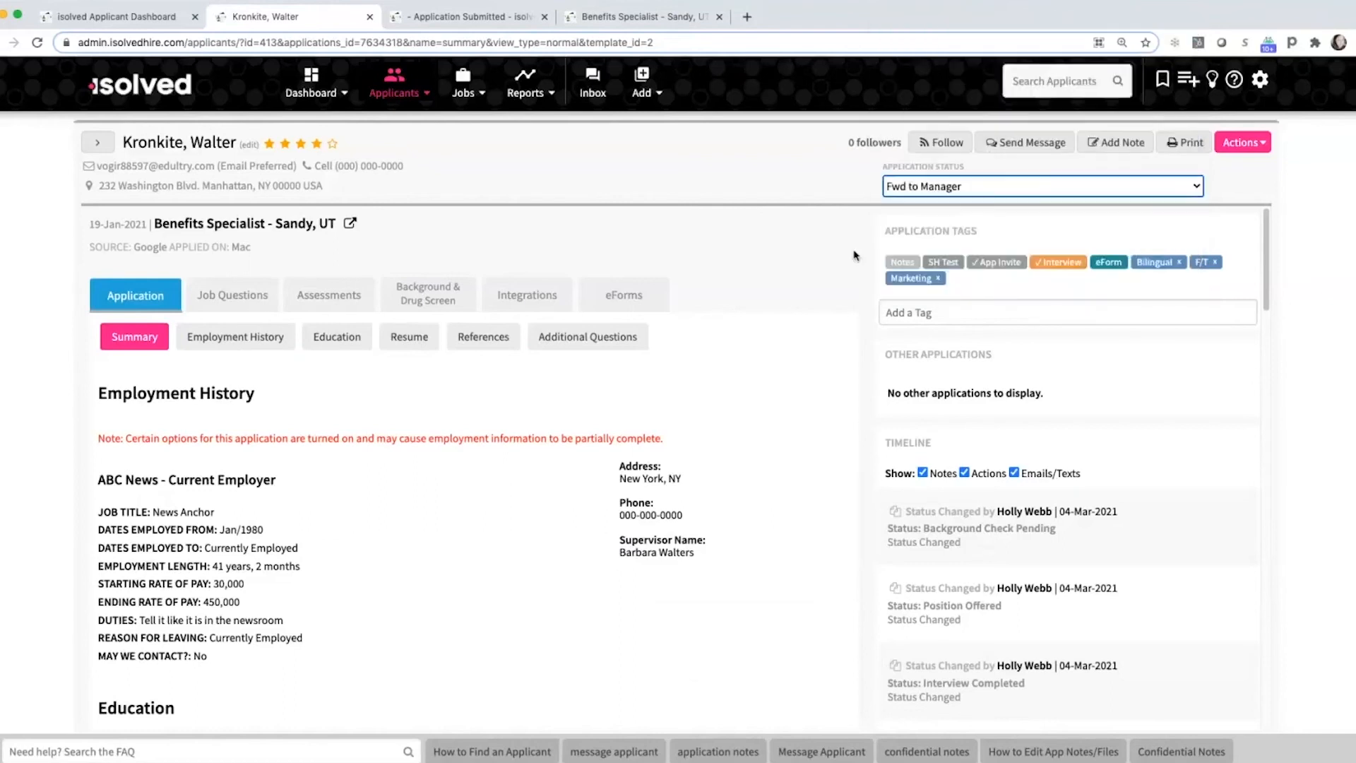
pyautogui.click(936, 193)
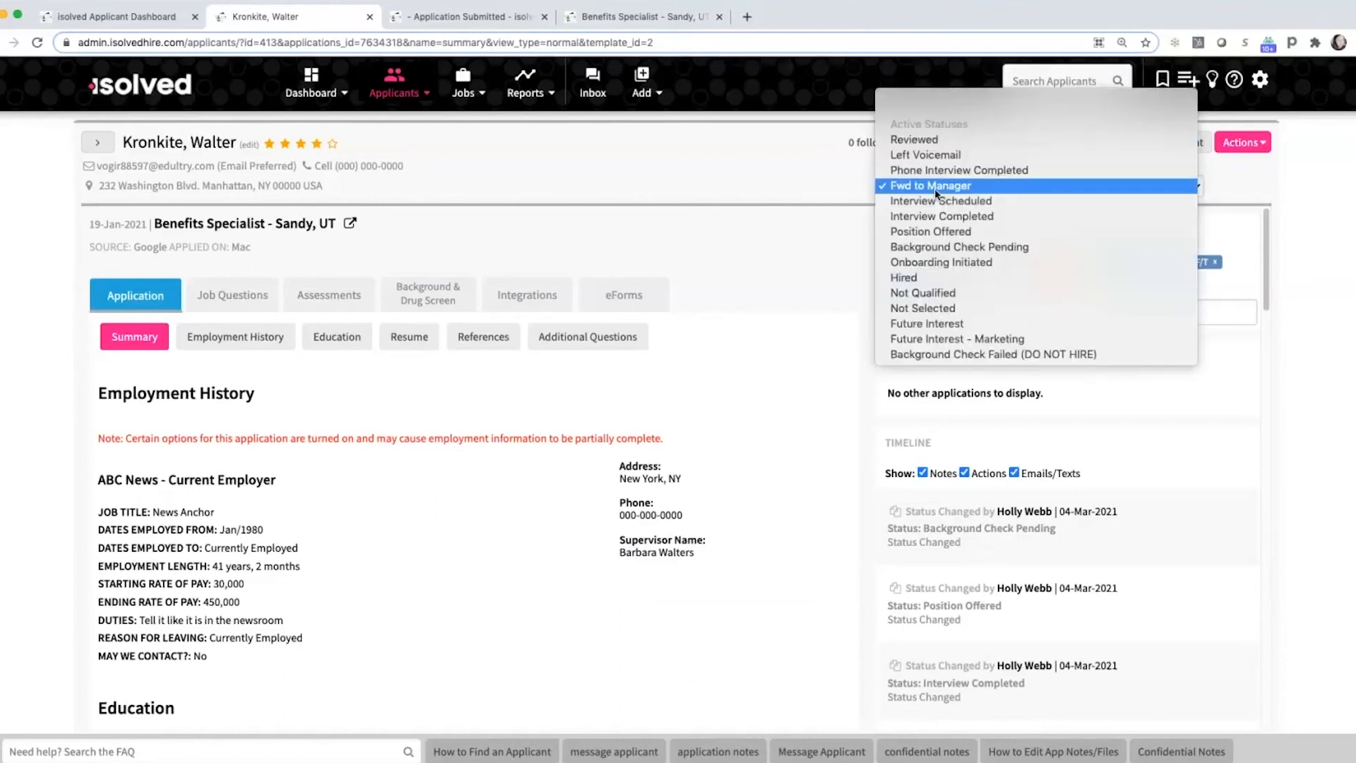
pyautogui.click(939, 202)
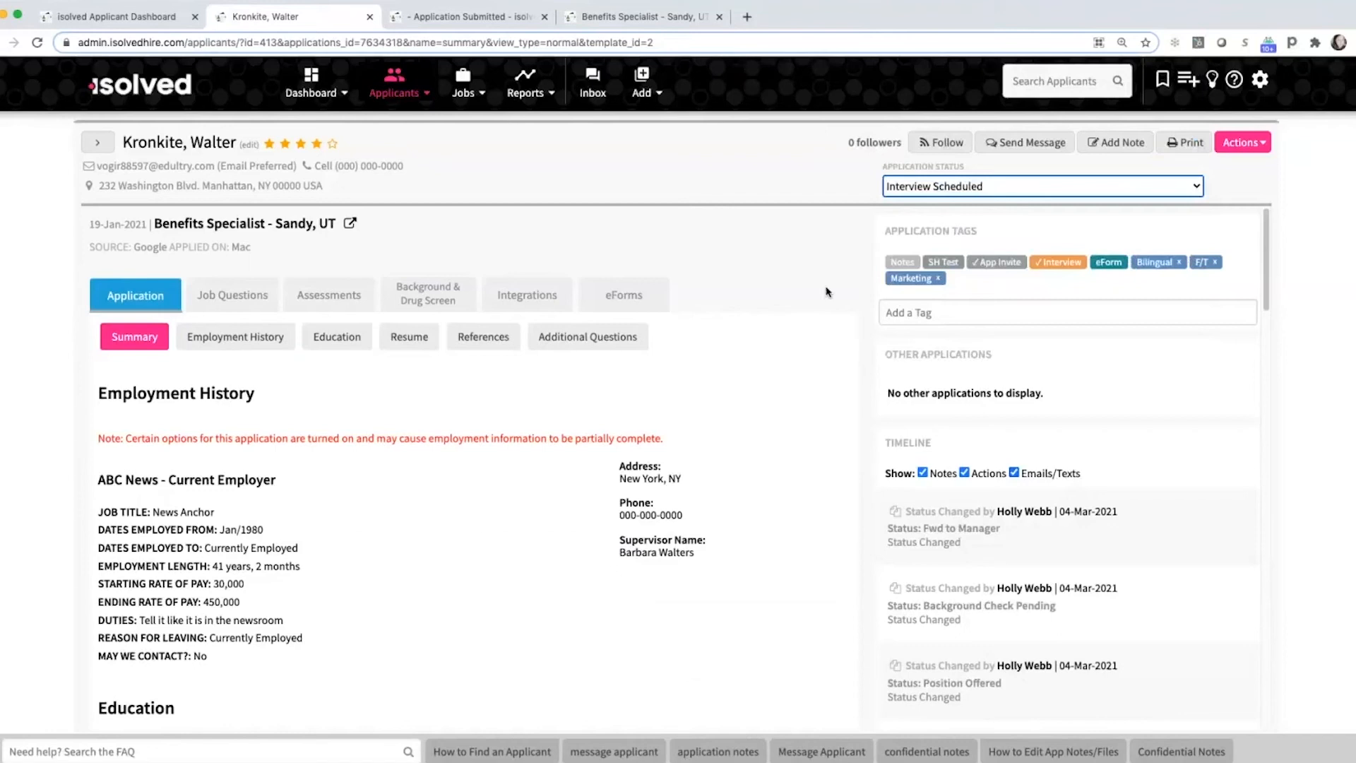
# Start scheduling an interview calendar event with the applicant and add two administrators as interviewers, leaving location and details empty.
pyautogui.click(1227, 147)
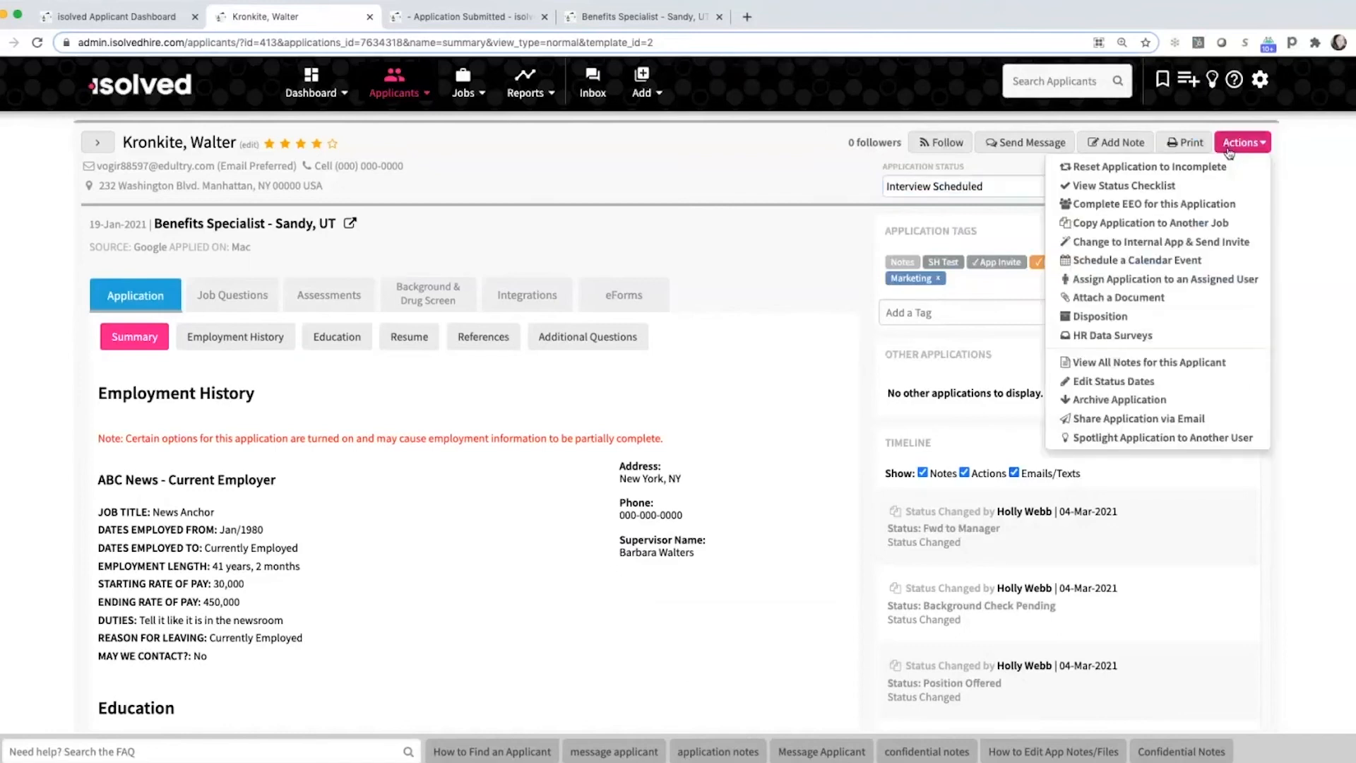
pyautogui.click(1200, 258)
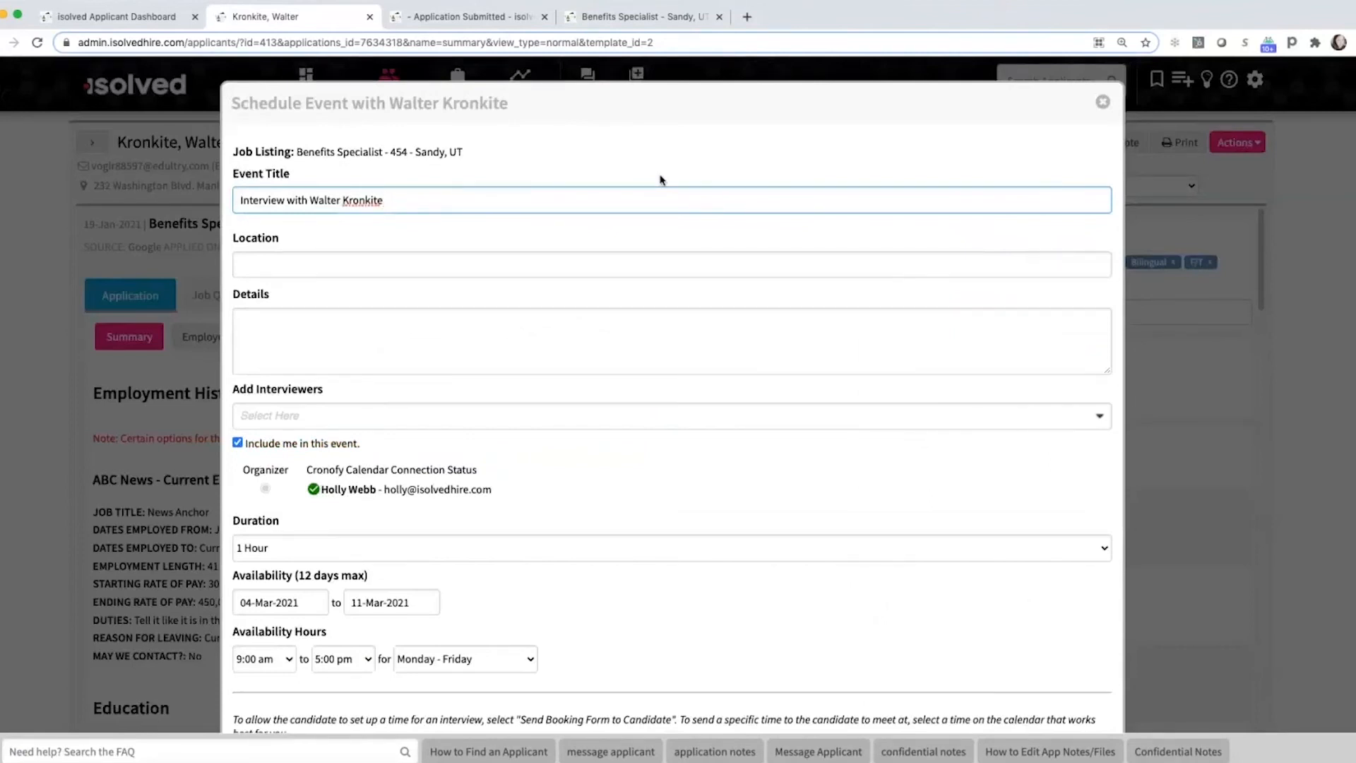
pyautogui.scroll(-1, 367, 353)
pyautogui.click(354, 241)
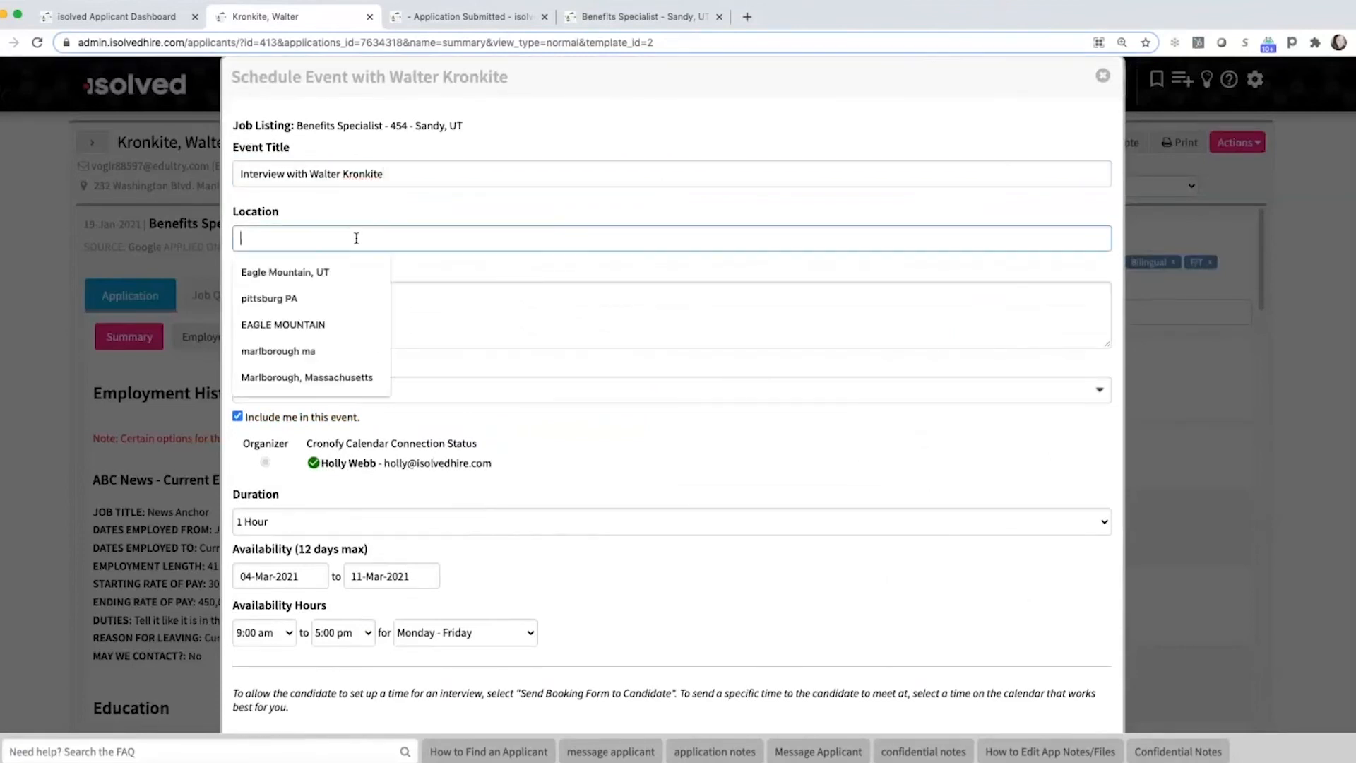
pyautogui.click(435, 299)
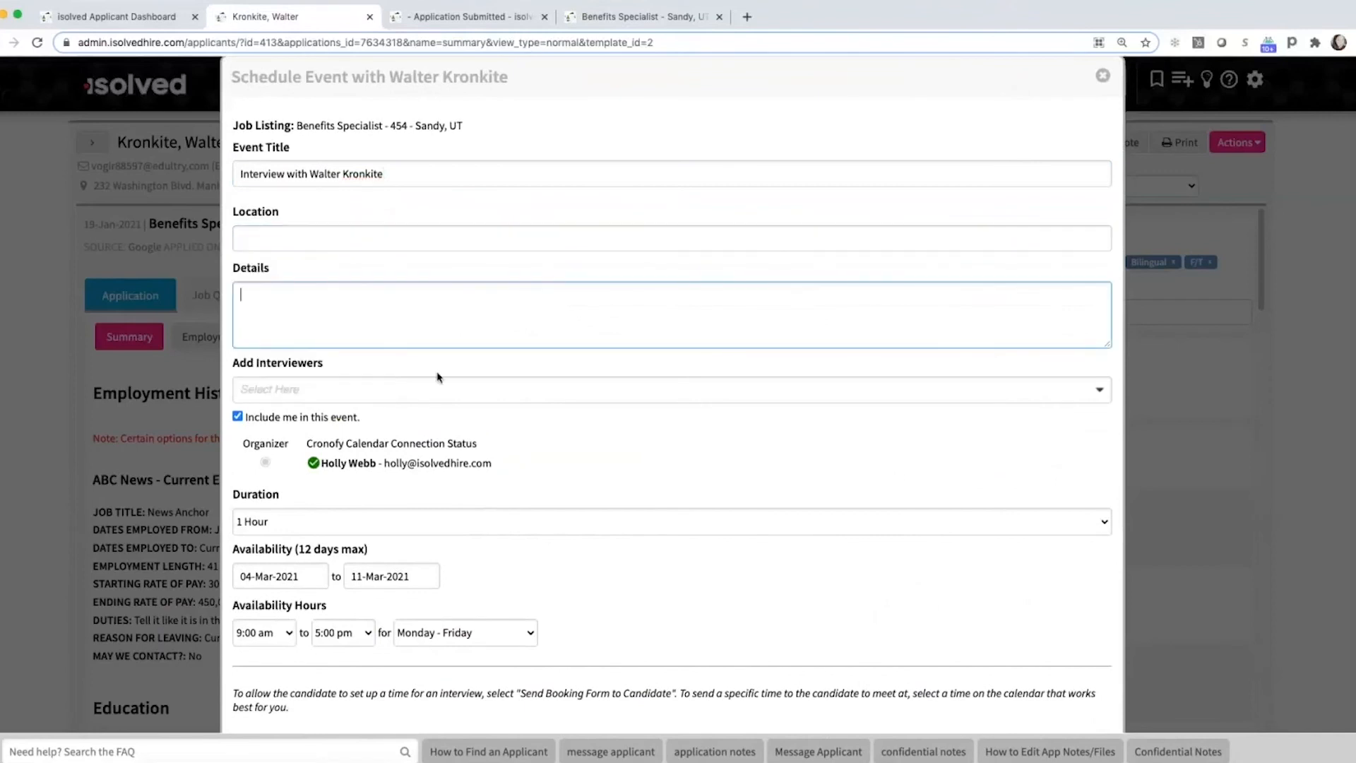
pyautogui.click(470, 391)
pyautogui.click(316, 531)
pyautogui.click(318, 555)
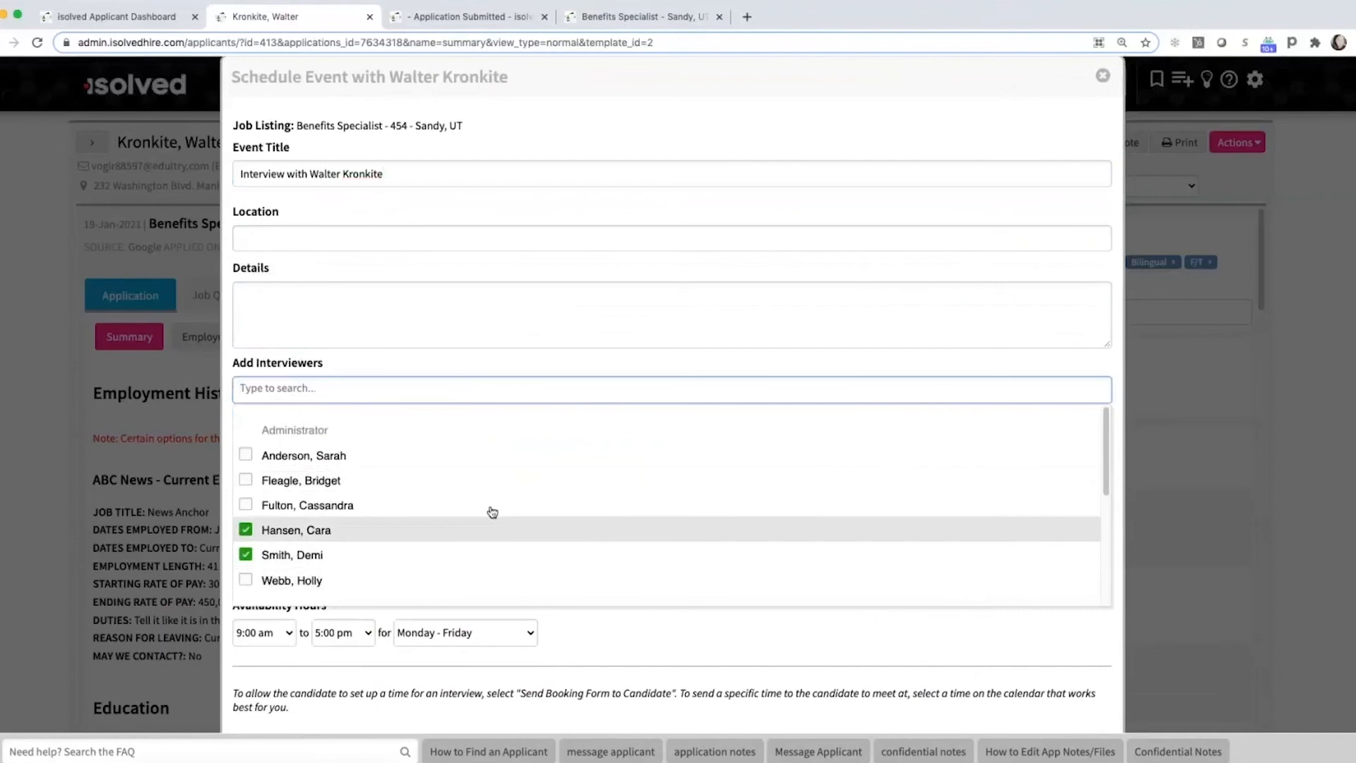
pyautogui.click(736, 669)
# Set the interview availability to end on 10-Mar-2021 and the availability hours to end at 4:00 pm.
pyautogui.scroll(-1, 730, 411)
pyautogui.scroll(-5, 730, 411)
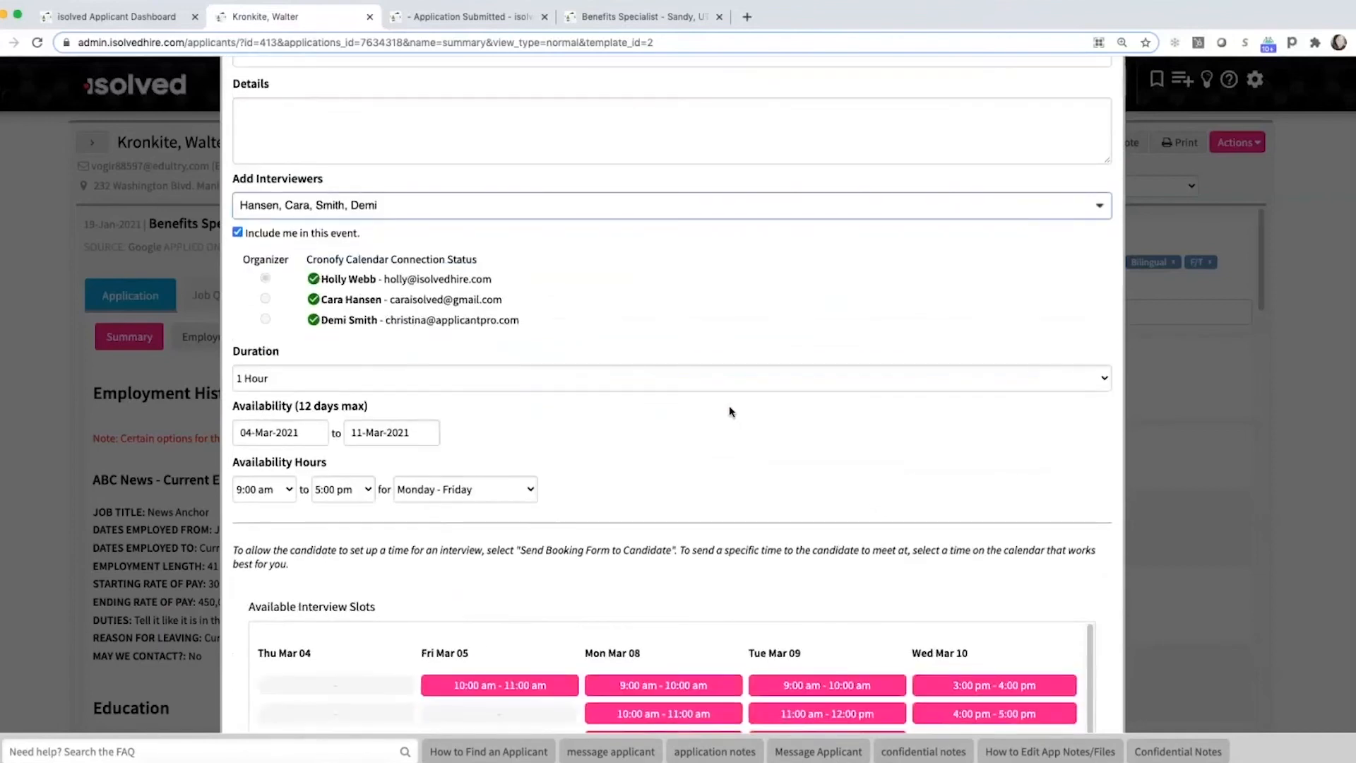
pyautogui.scroll(-6, 730, 411)
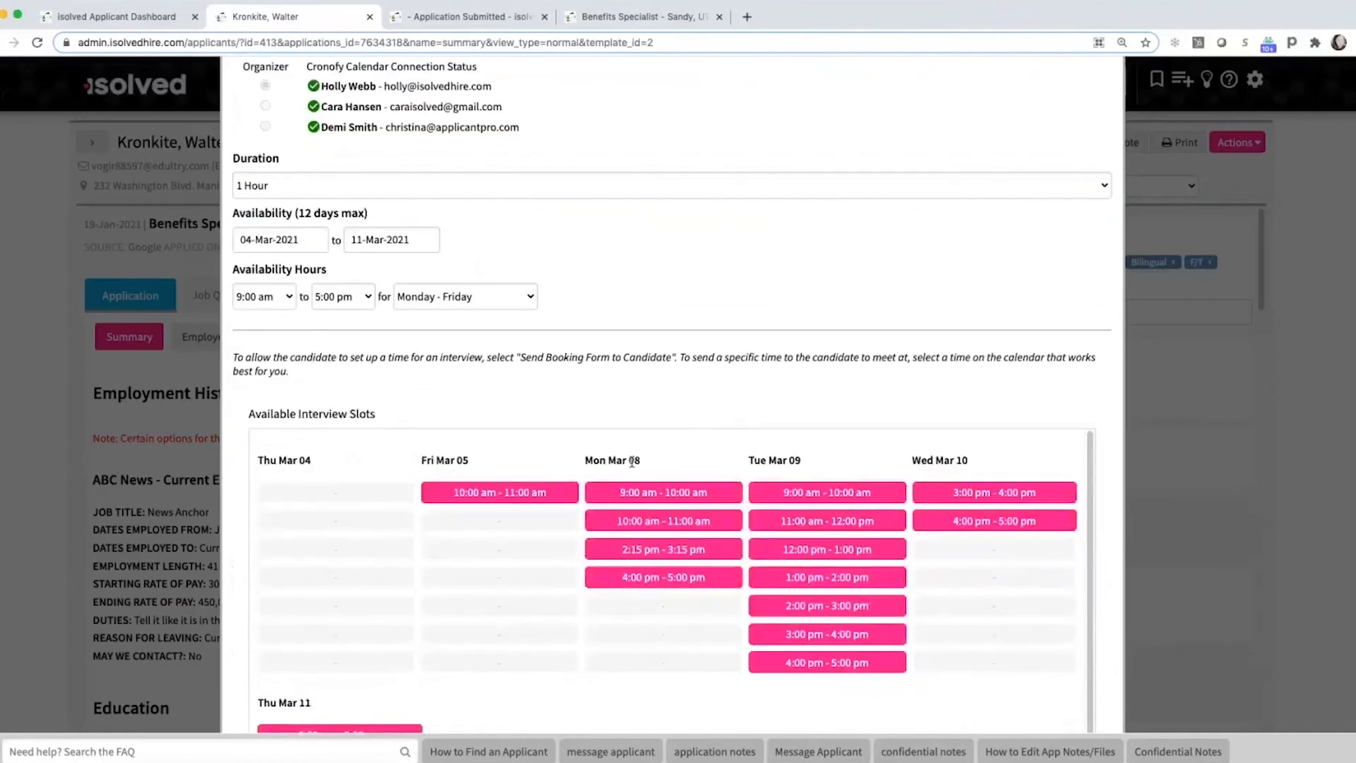
pyautogui.click(384, 240)
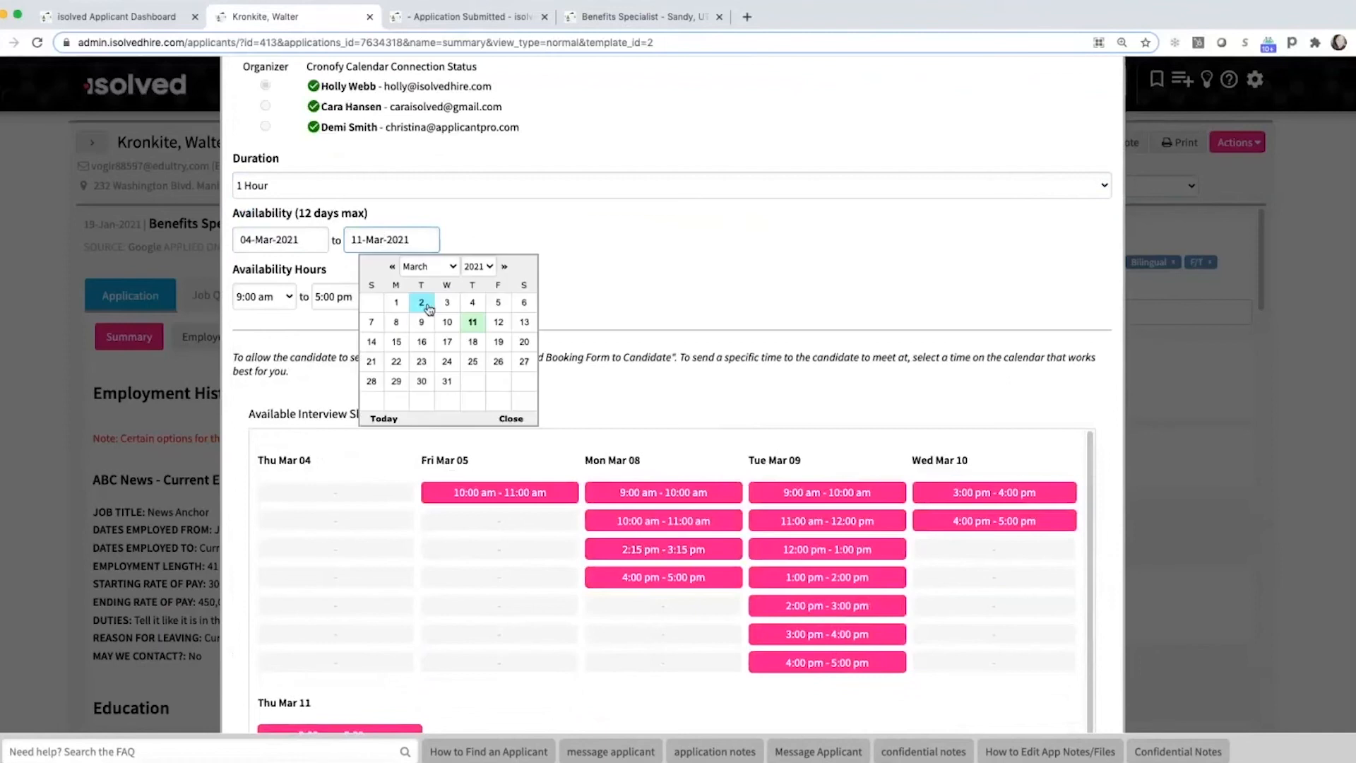
pyautogui.click(445, 323)
pyautogui.click(344, 297)
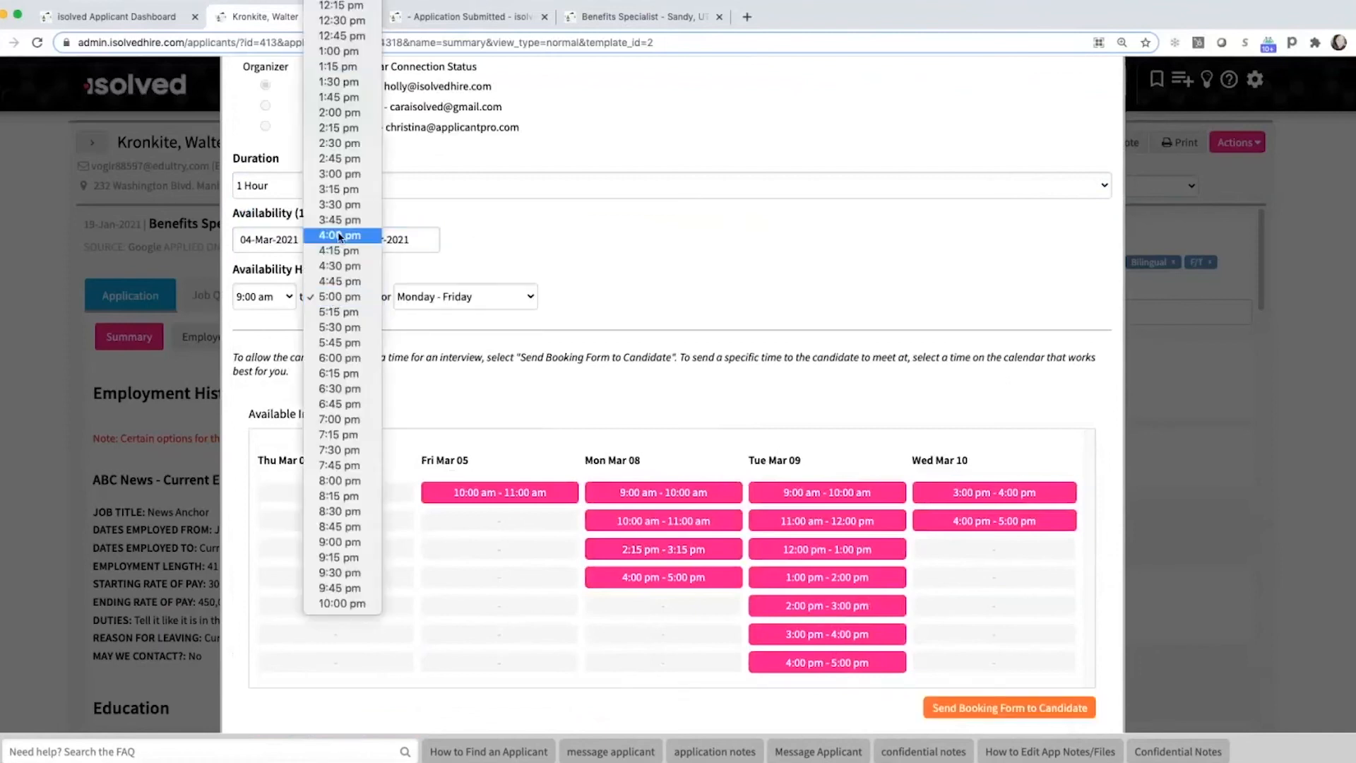
pyautogui.click(381, 234)
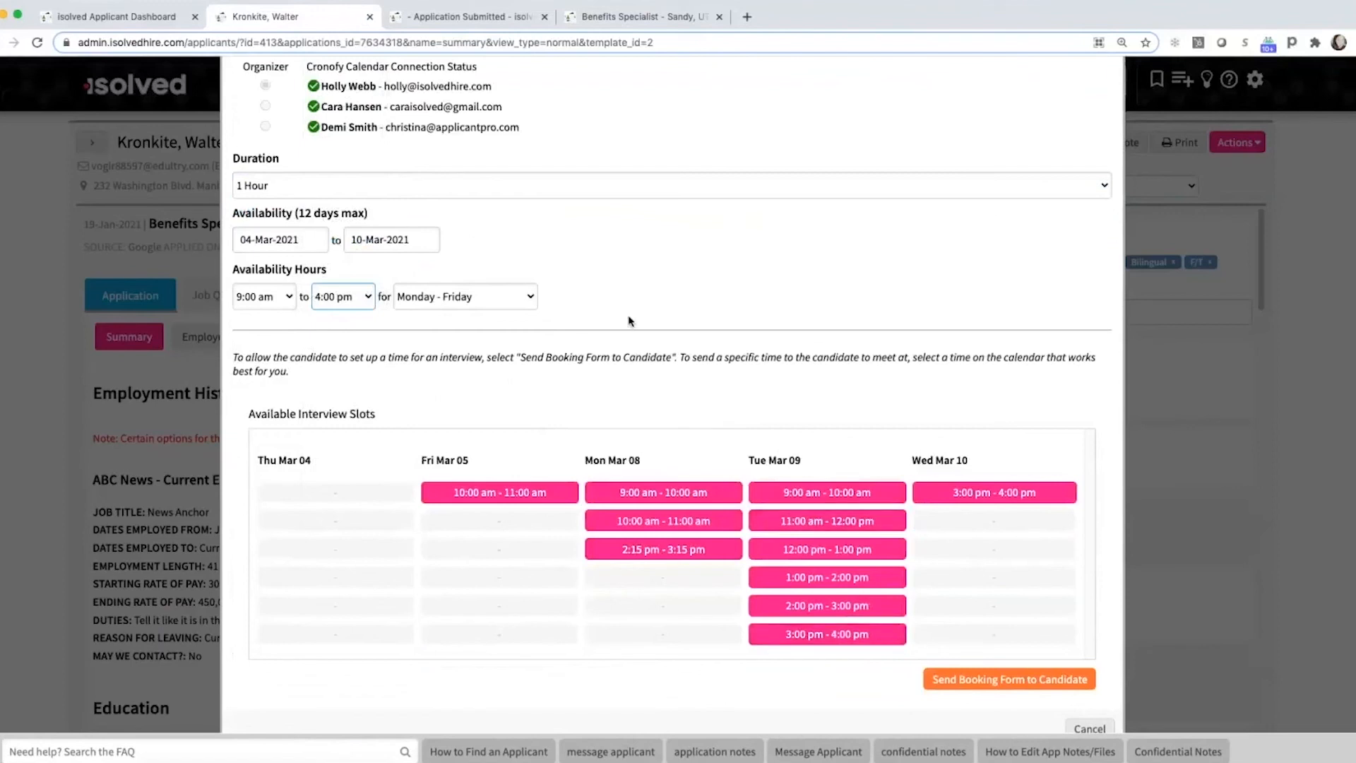
# Choose the Monday, March 8, 9:00 am interview slot, cancel sending the invites, and close the event form.
pyautogui.click(664, 498)
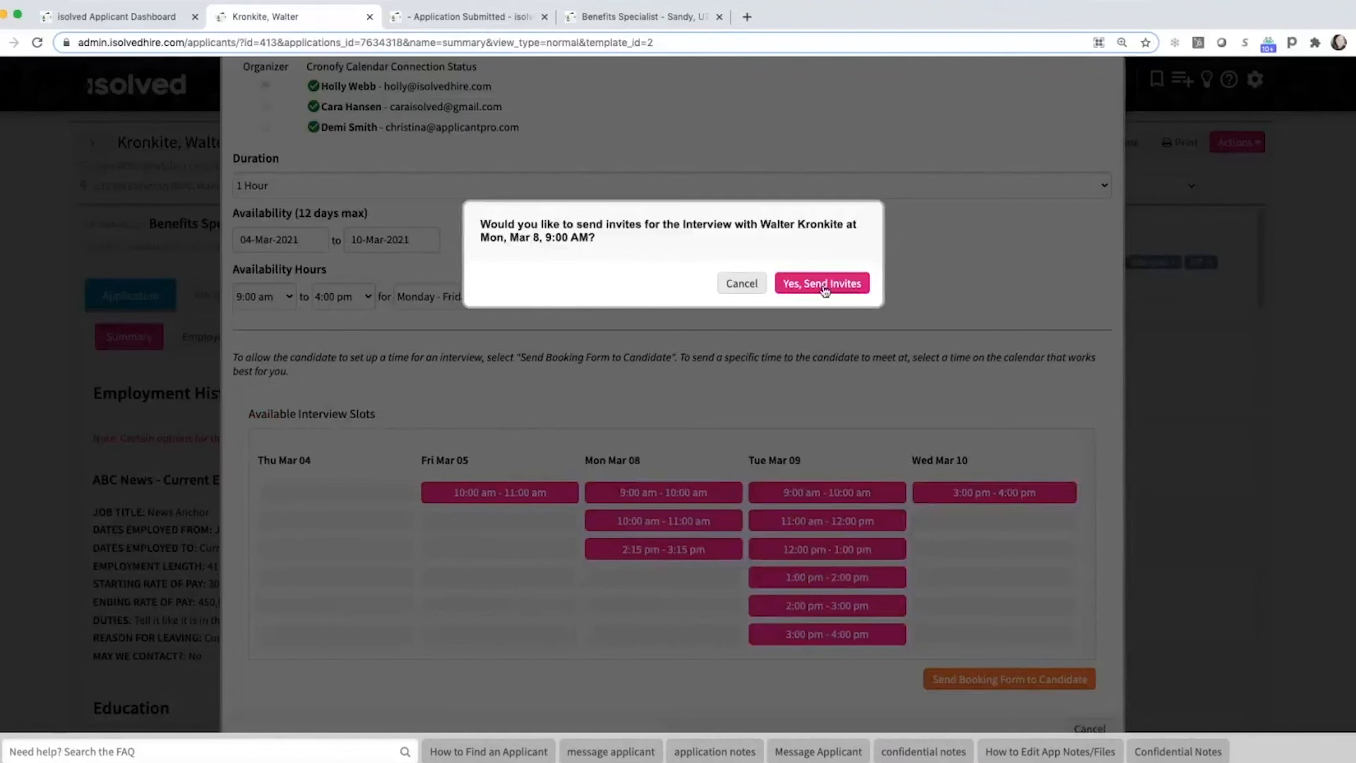
pyautogui.click(739, 284)
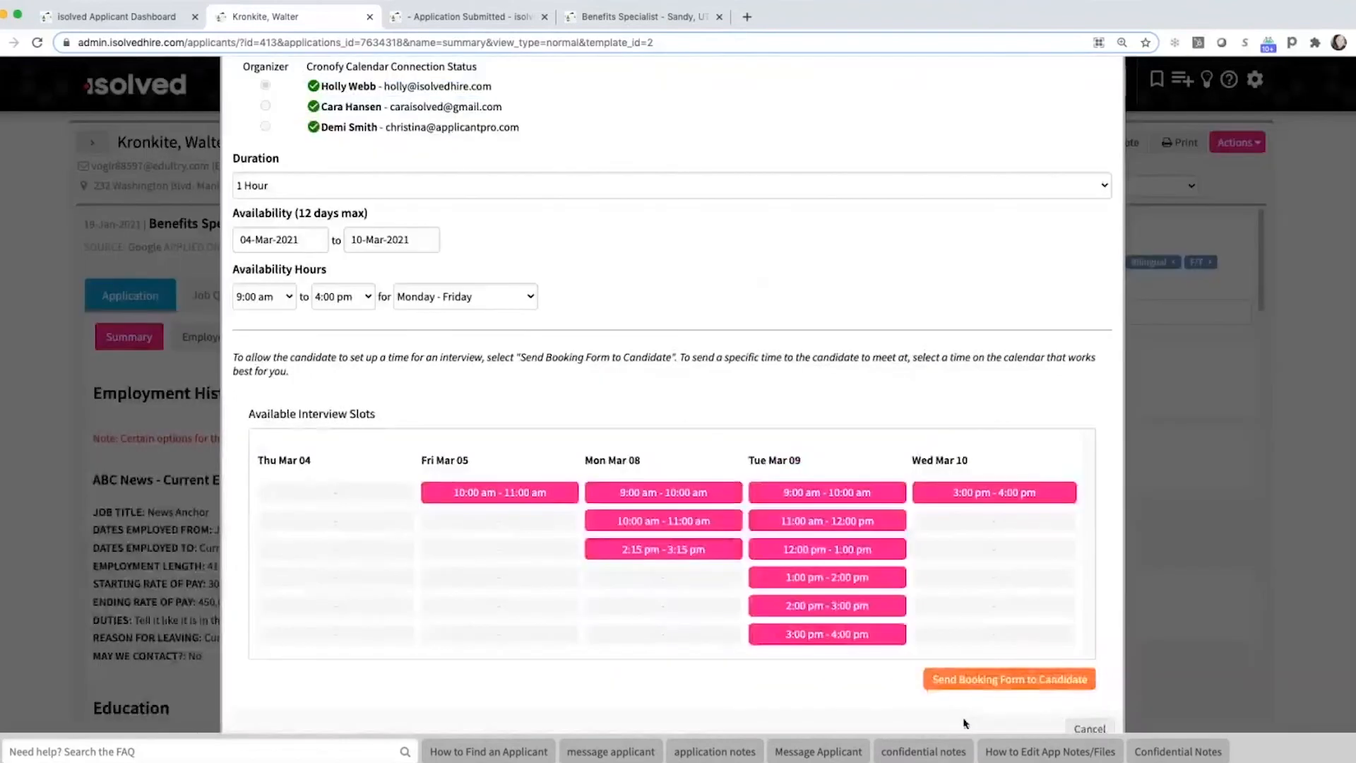
pyautogui.click(988, 680)
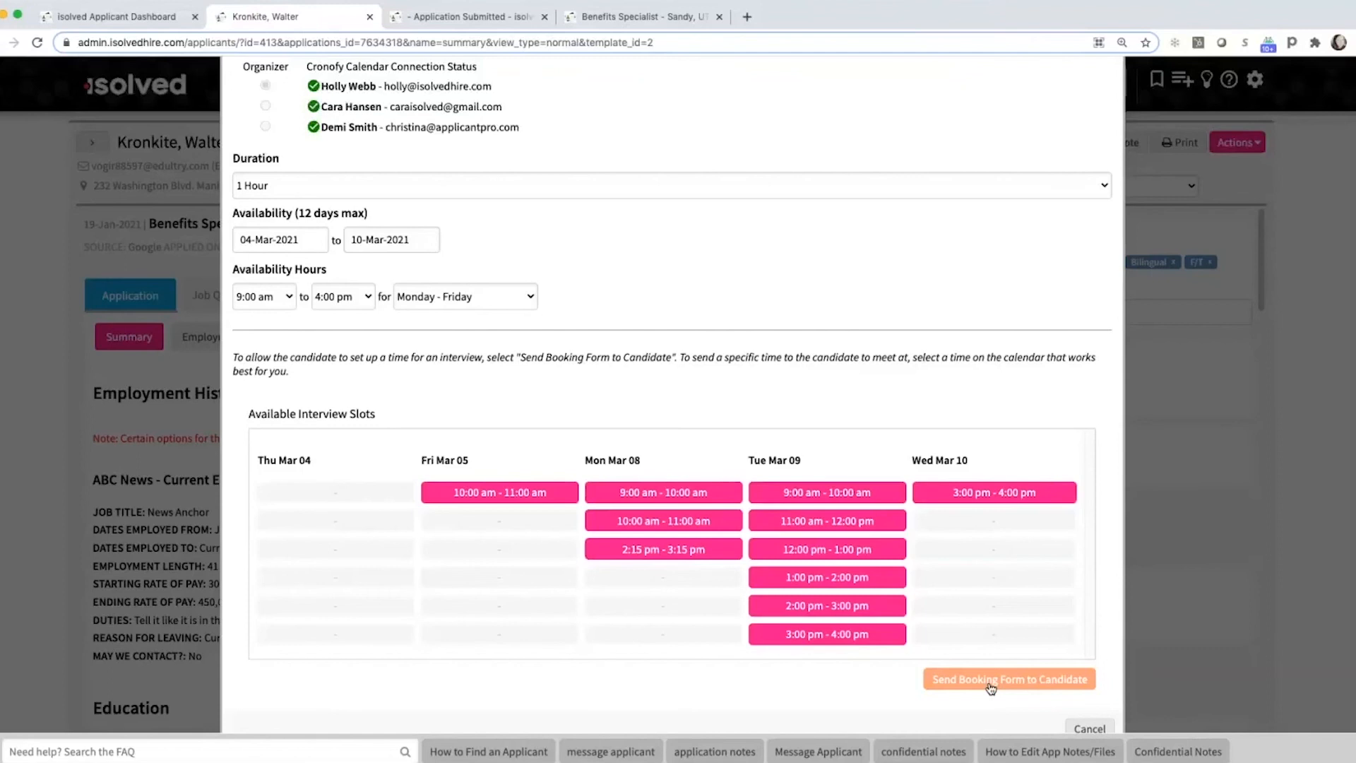
pyautogui.scroll(1, 1052, 371)
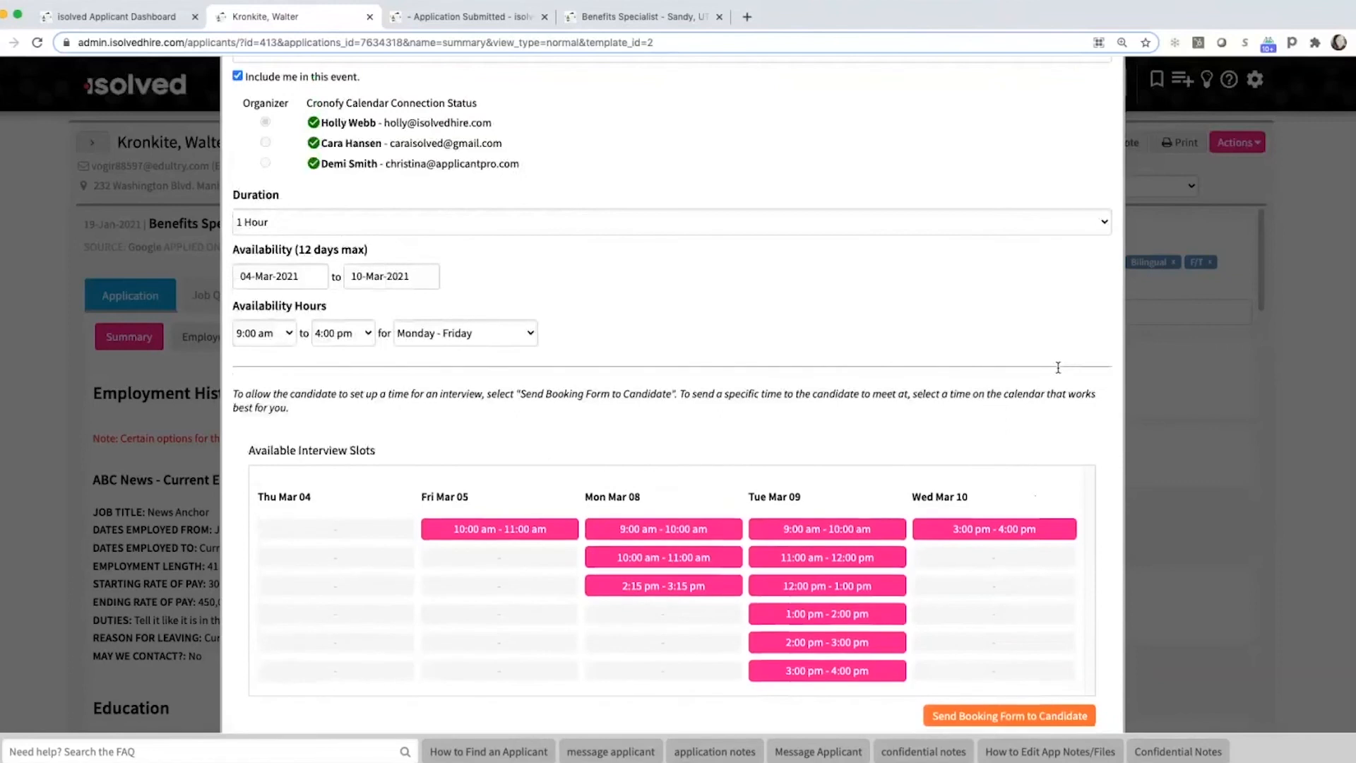
pyautogui.scroll(5, 1057, 367)
pyautogui.click(1102, 99)
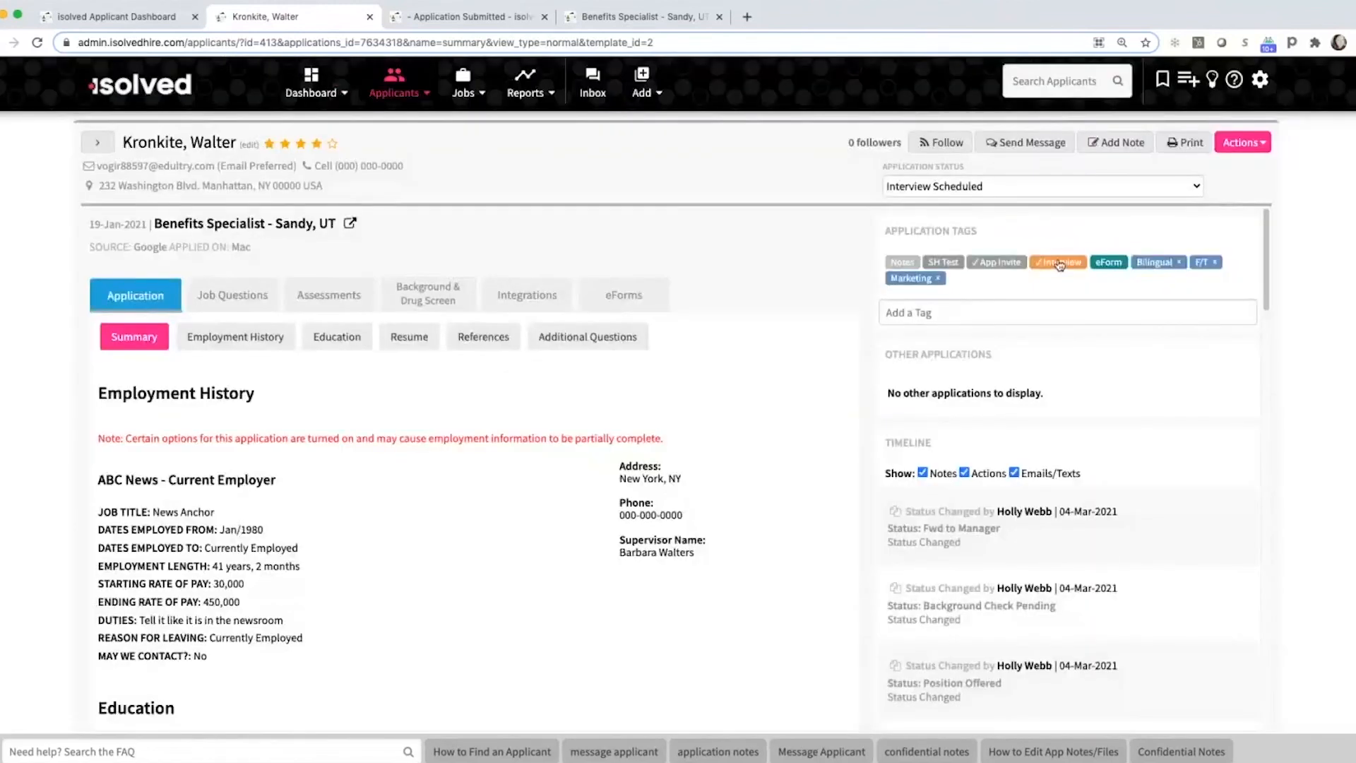
# Change the application status to Interview Completed.
pyautogui.moveTo(1059, 266)
pyautogui.click(956, 180)
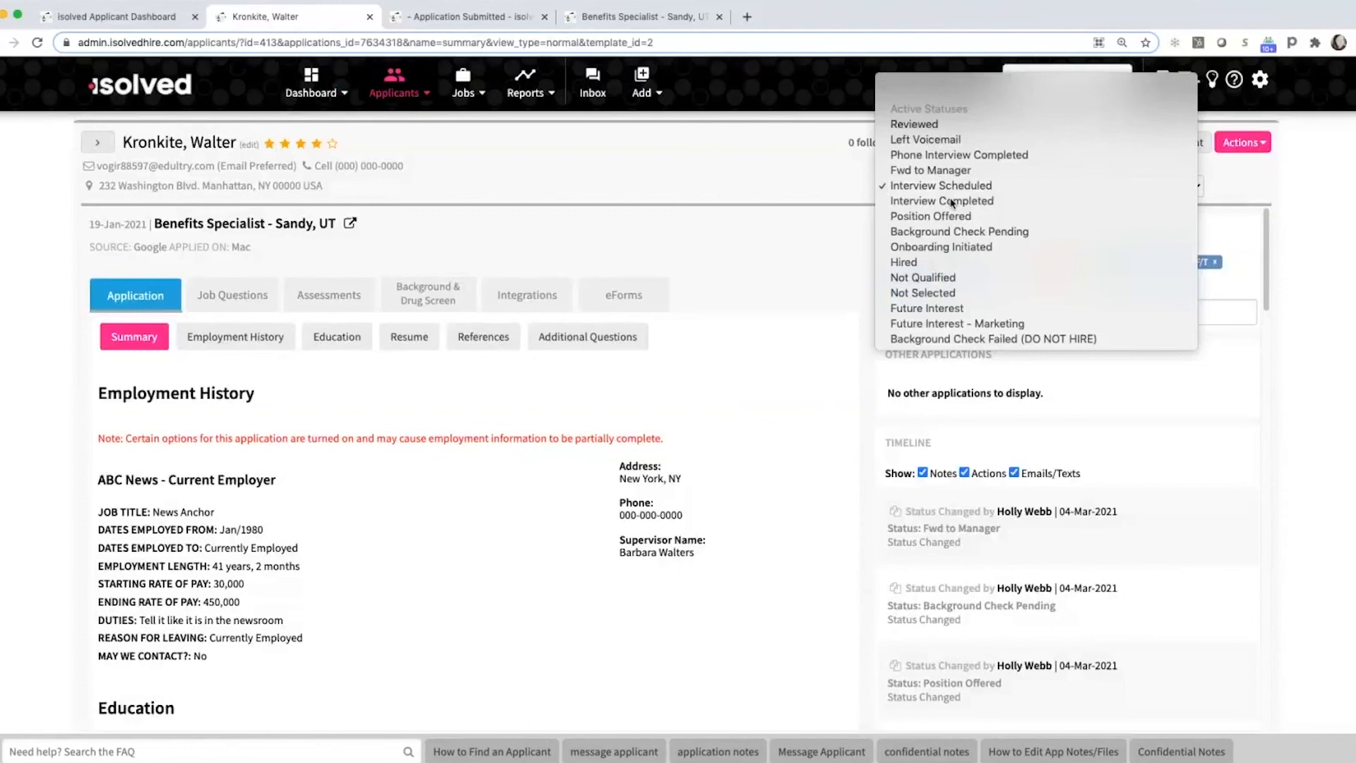
pyautogui.click(952, 202)
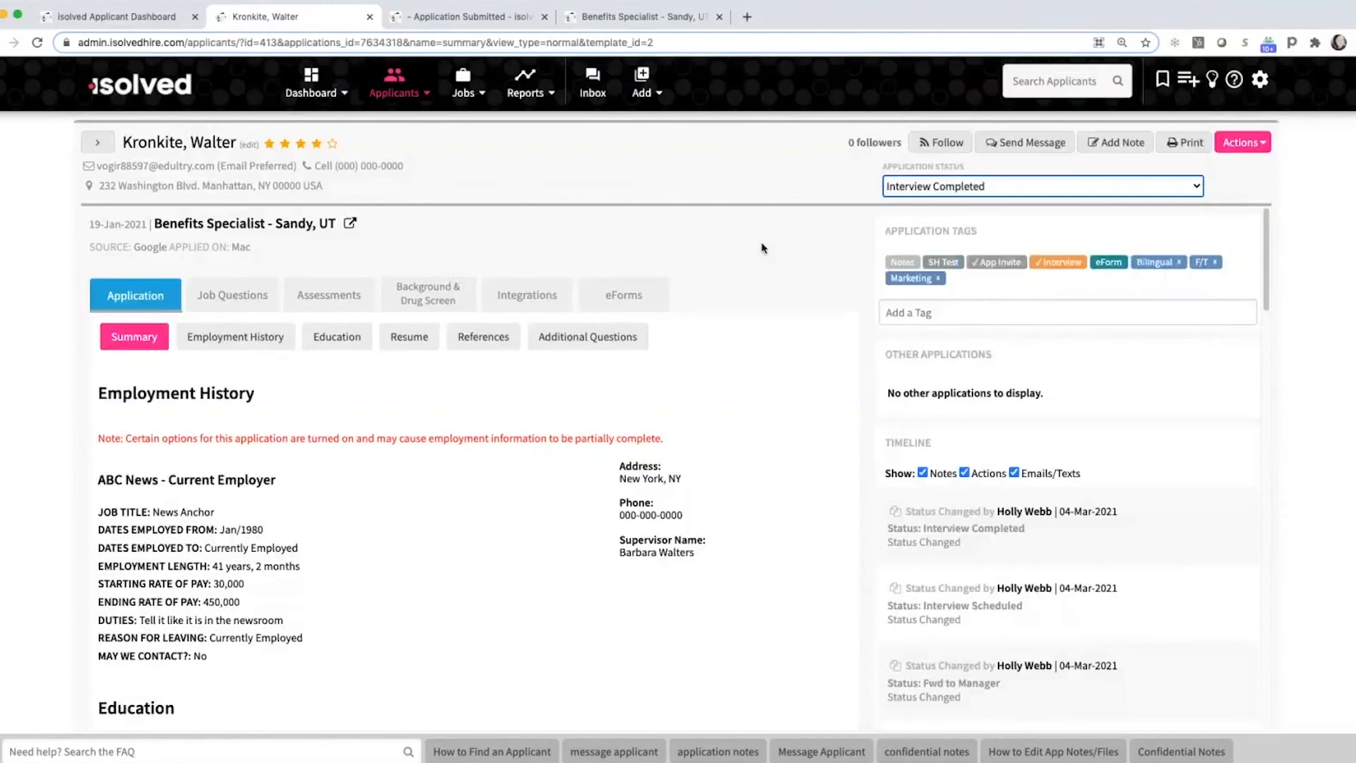
# Try answering the in-process Interview Questions HR survey with Work, In-town Driving, Out of town Driving and Light clerical work, then close it without updating.
pyautogui.click(1244, 145)
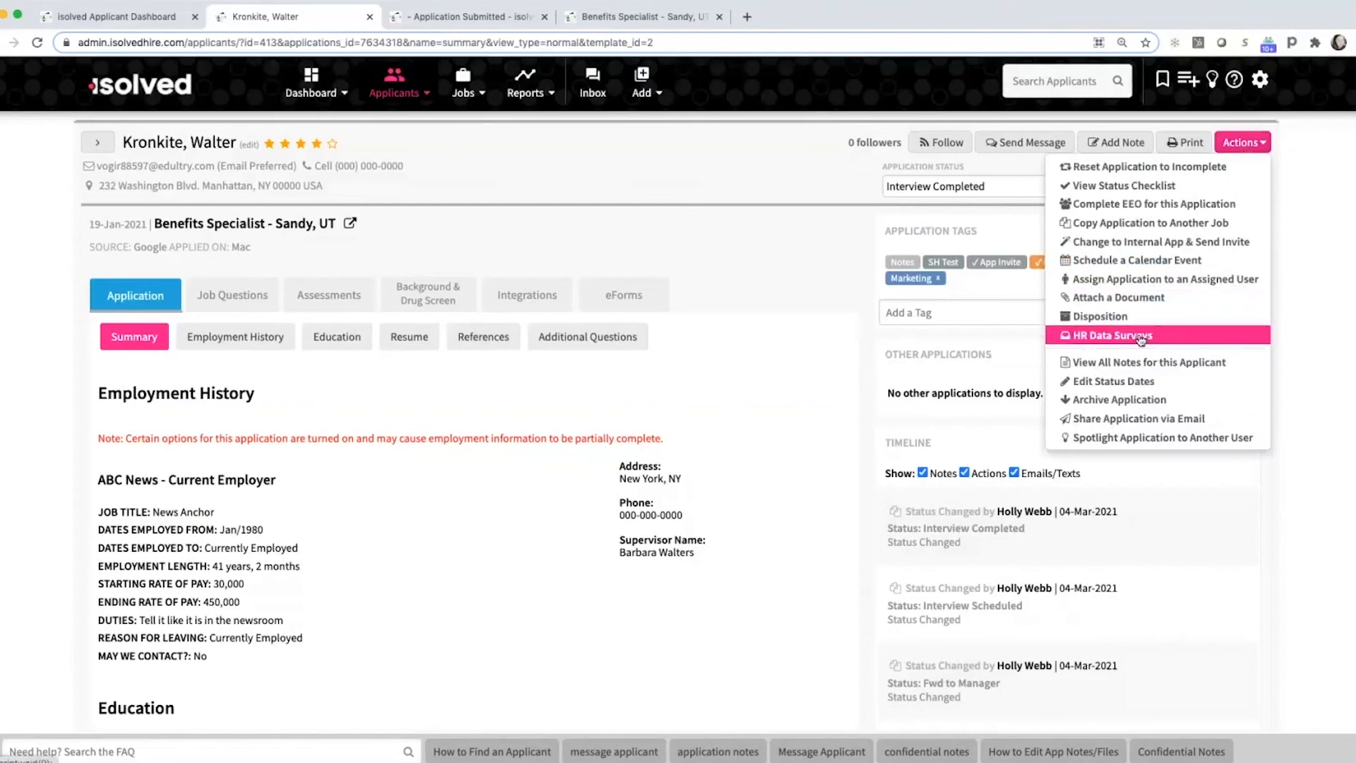
pyautogui.click(1139, 338)
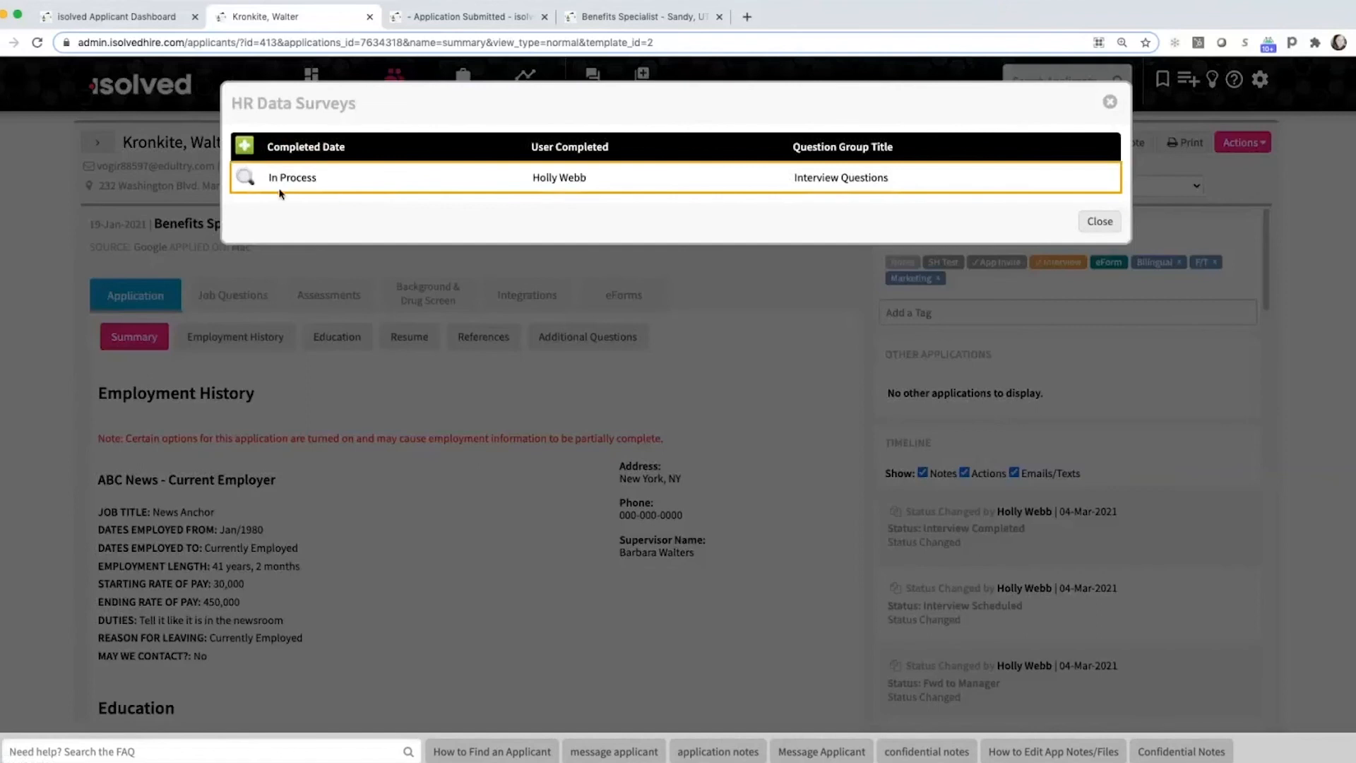
pyautogui.click(247, 179)
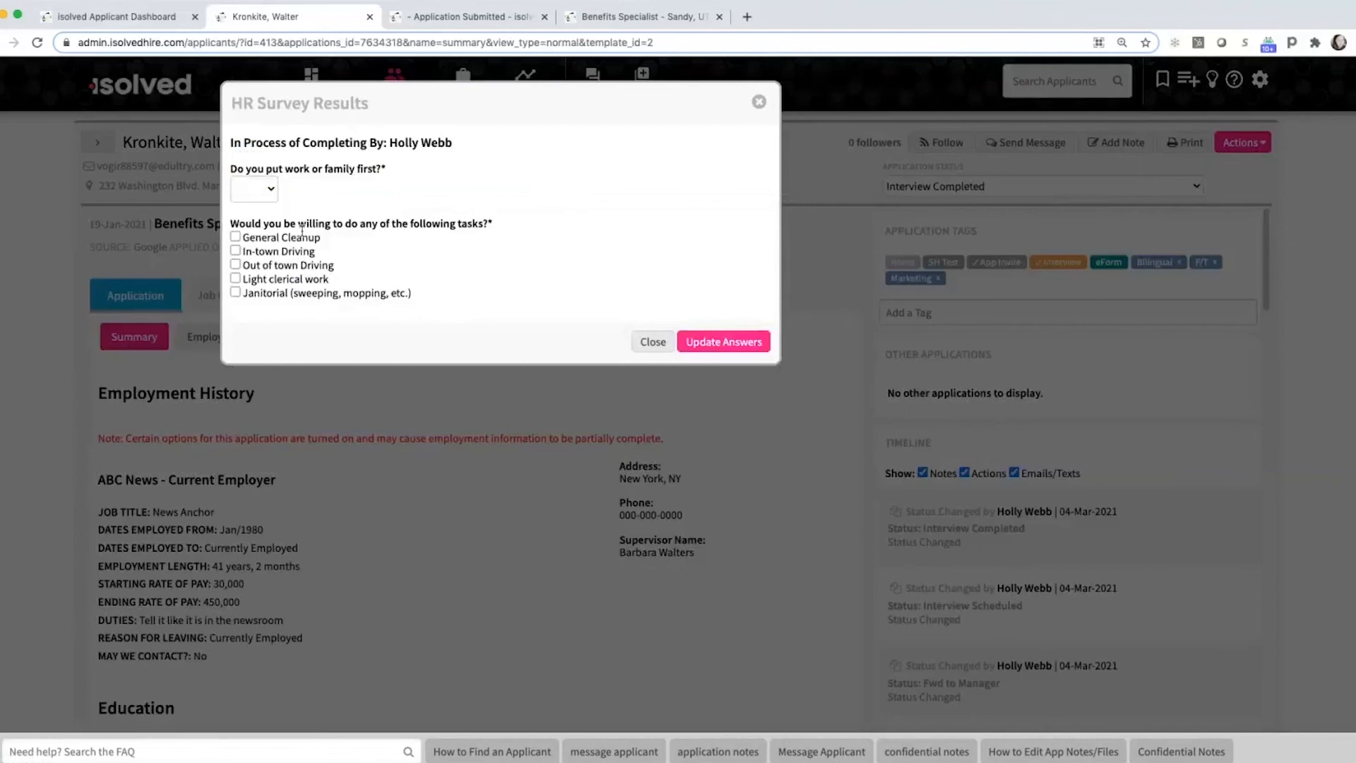
pyautogui.click(254, 188)
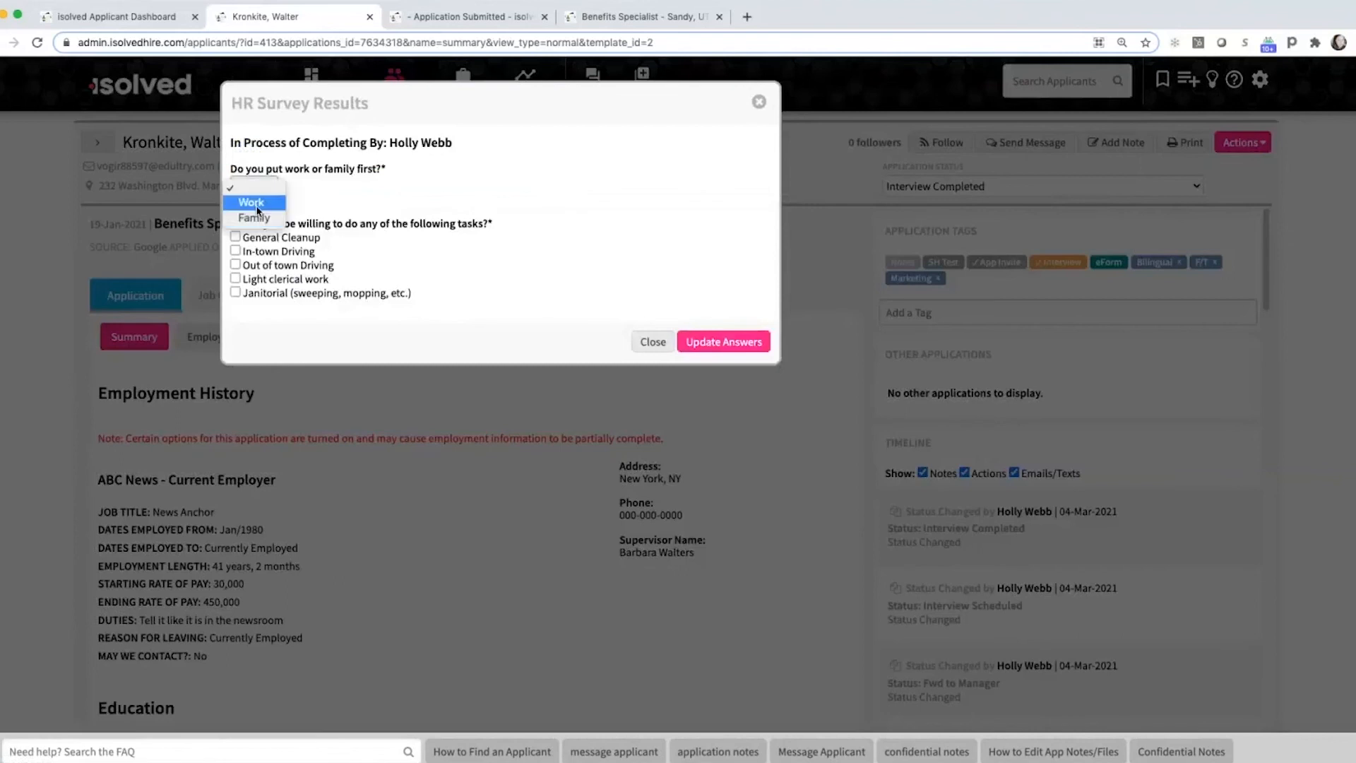
pyautogui.click(257, 205)
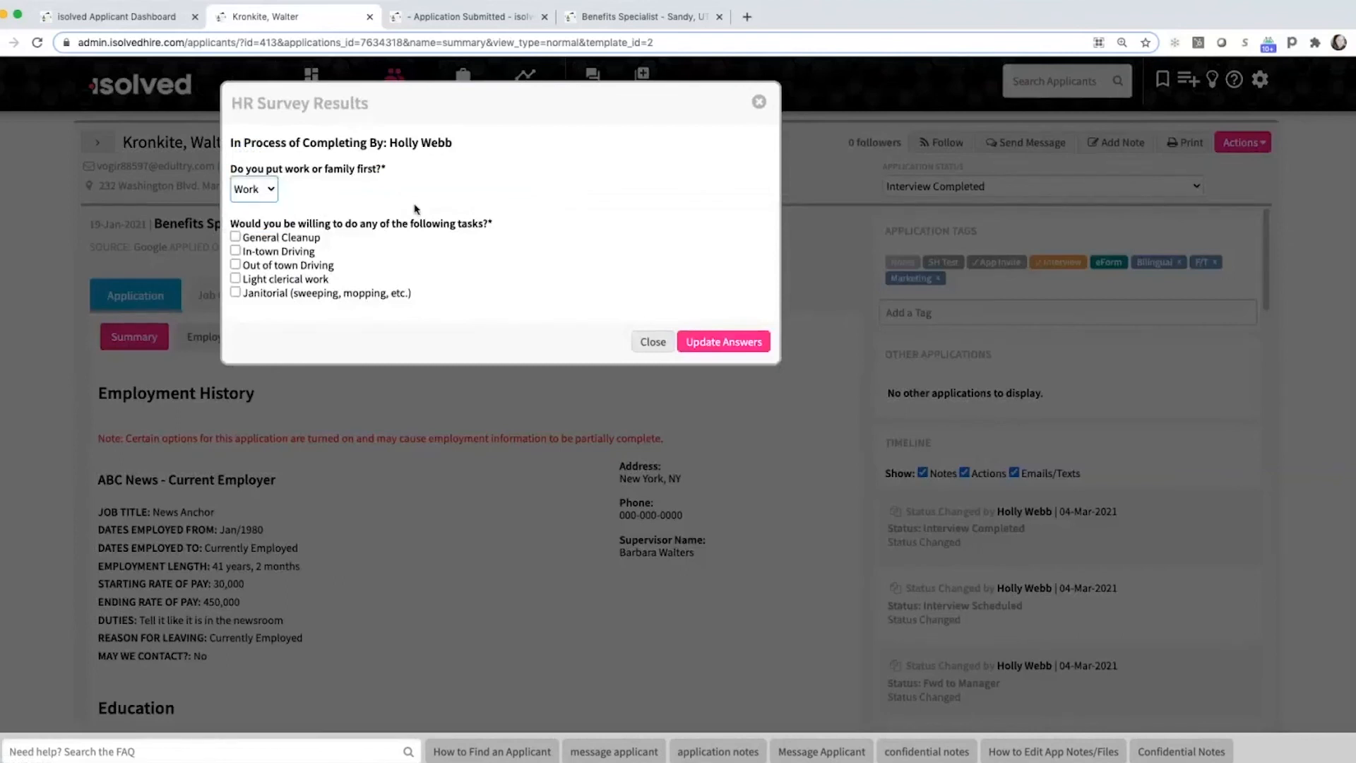
pyautogui.click(235, 250)
pyautogui.click(236, 264)
pyautogui.click(235, 279)
pyautogui.click(759, 105)
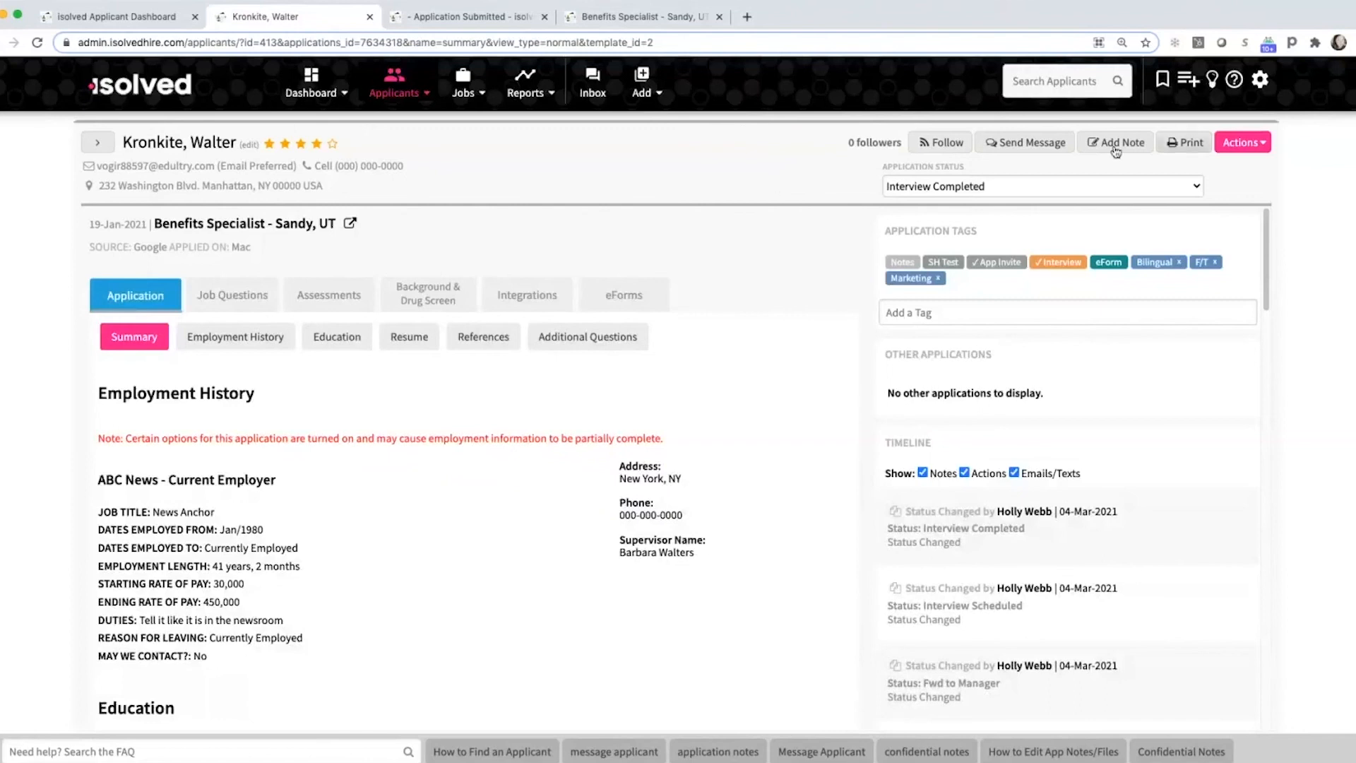
# Change the application status to Position Offered.
pyautogui.click(1241, 142)
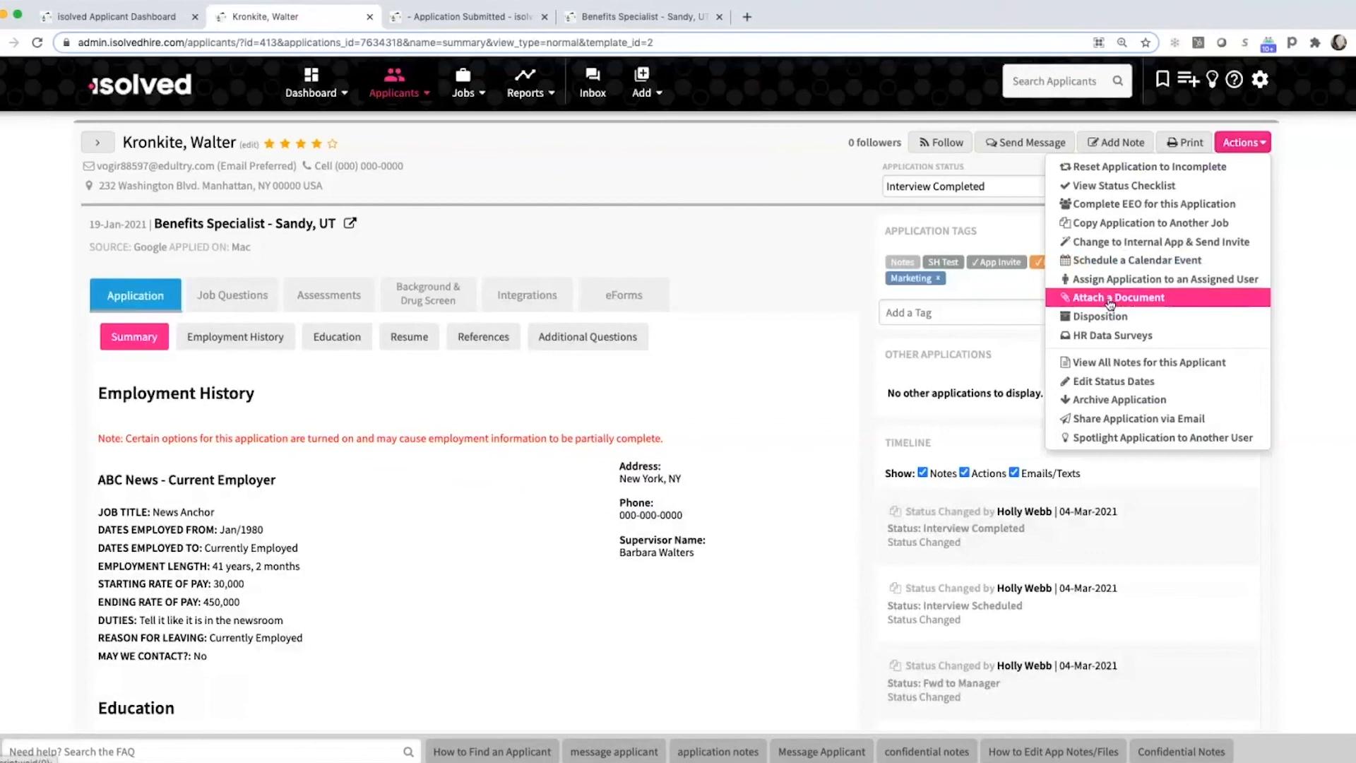
pyautogui.click(737, 244)
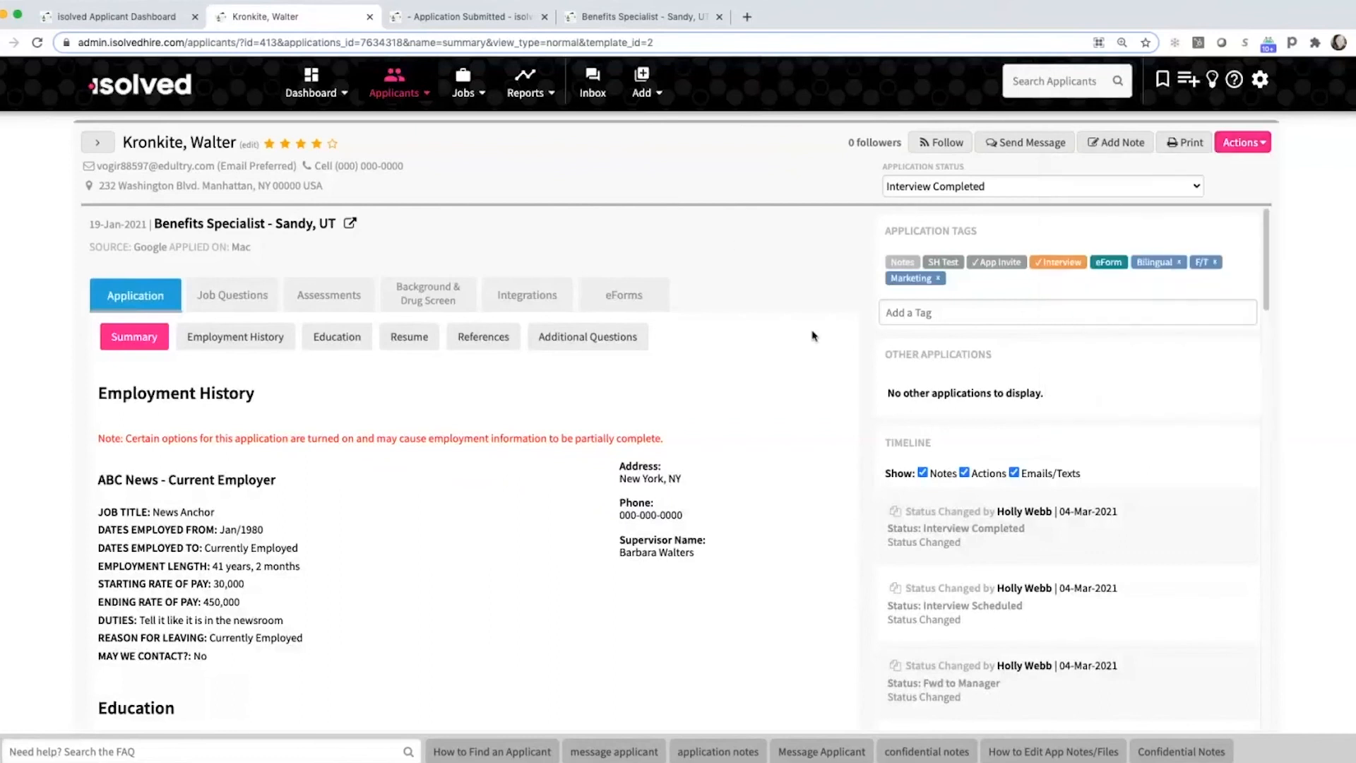
pyautogui.click(942, 184)
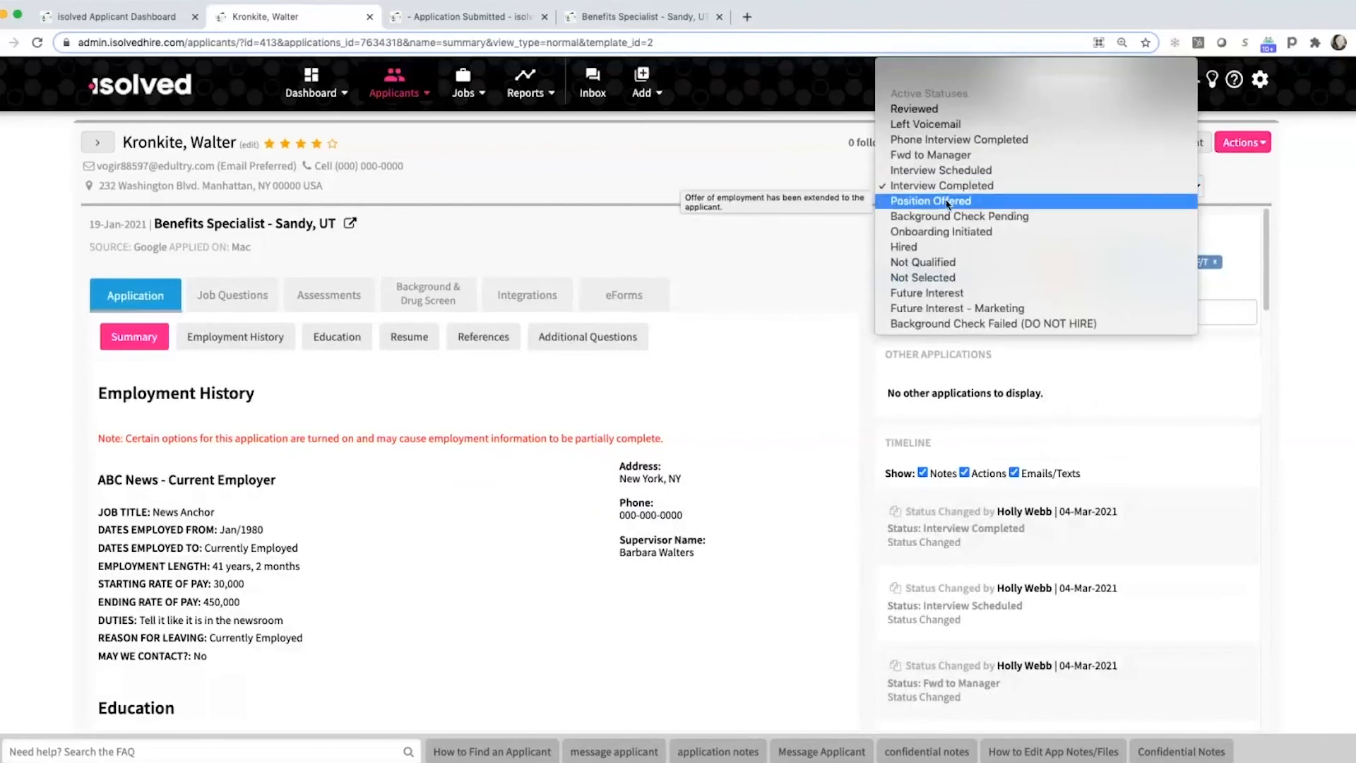
pyautogui.click(948, 203)
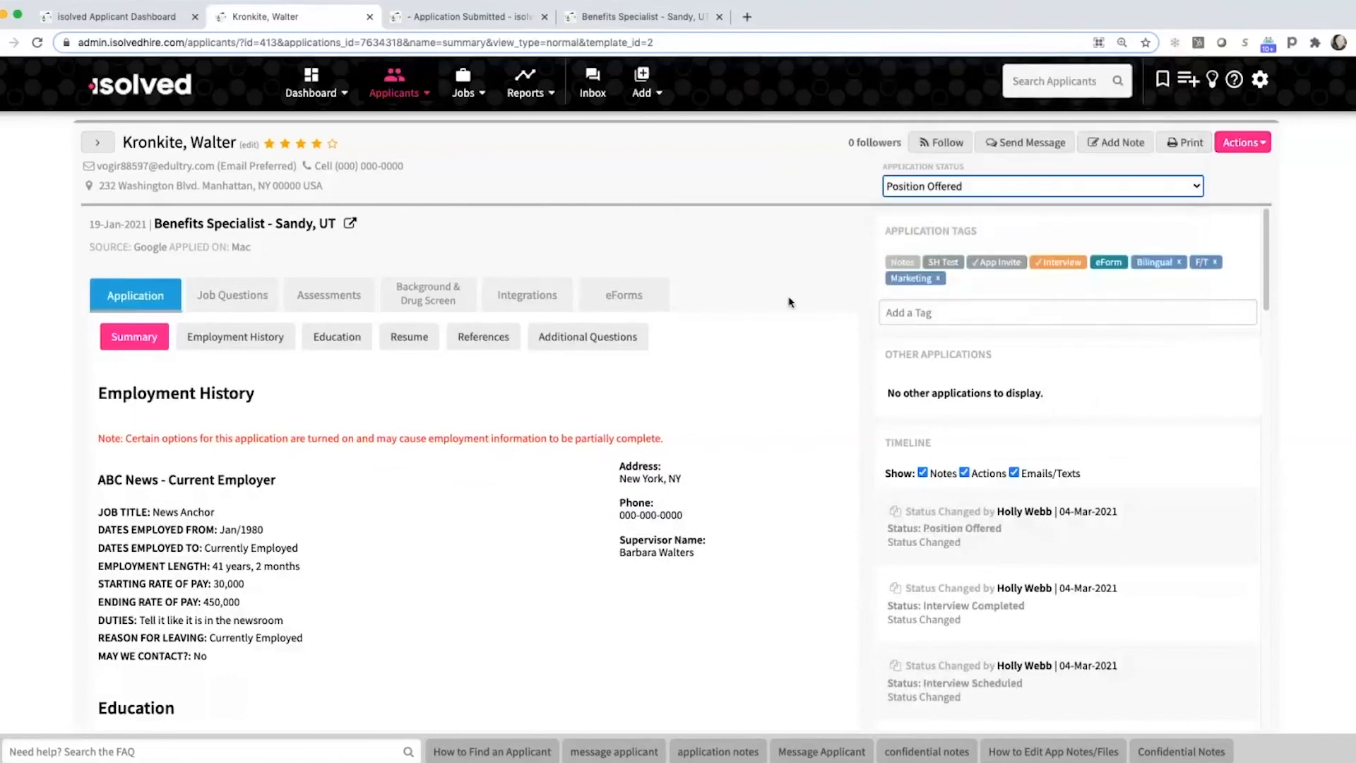
# Edit the applicant's Contingency Offer Letter eForm to remove the CDL compliance and medical physical contingencies, and open the letter preview.
pyautogui.click(642, 306)
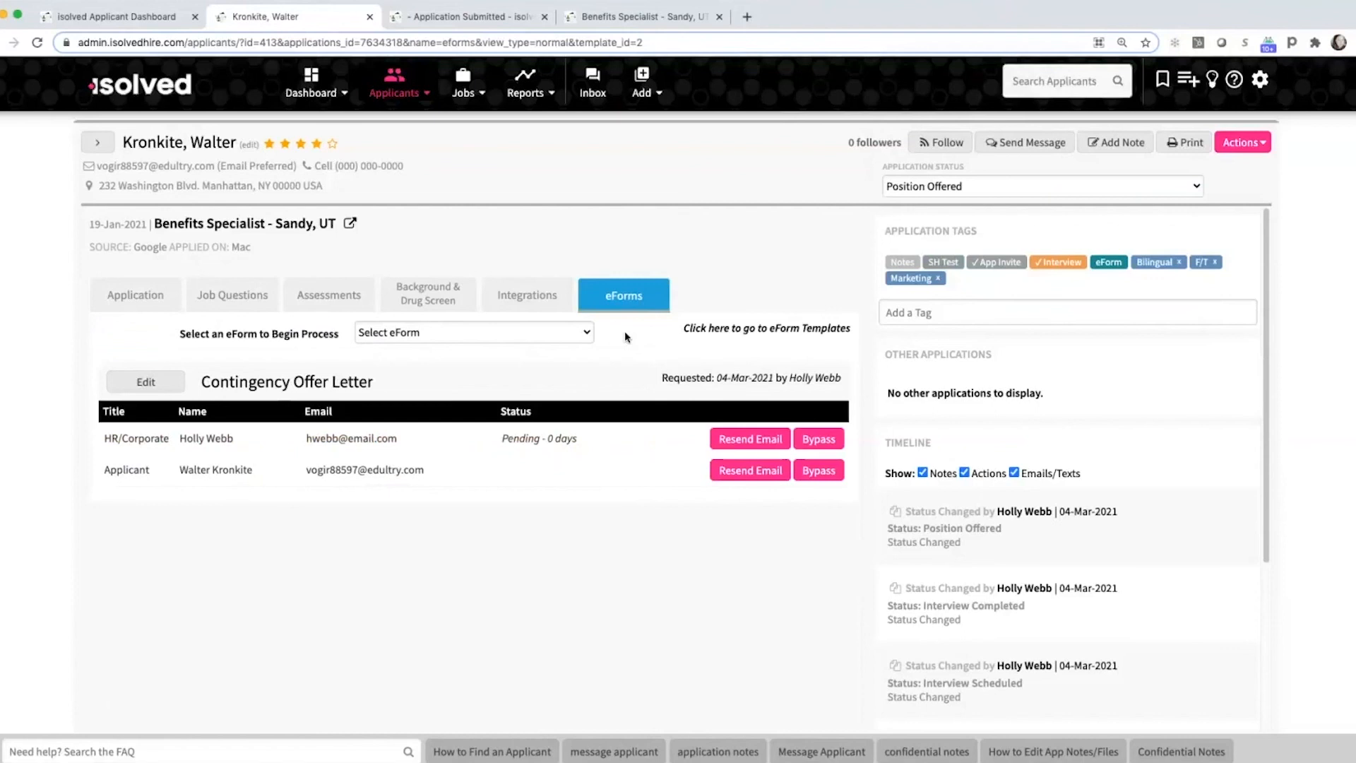
pyautogui.click(407, 335)
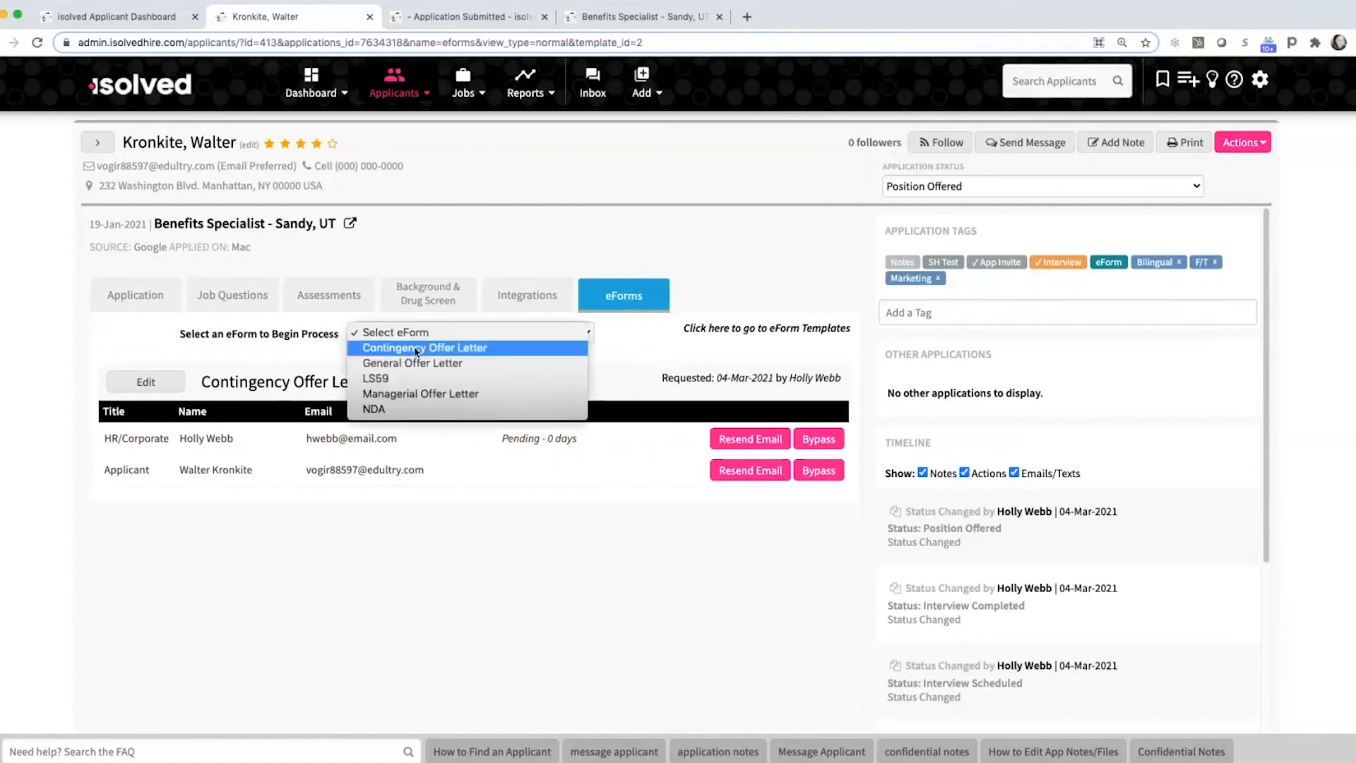
pyautogui.click(149, 384)
pyautogui.click(155, 384)
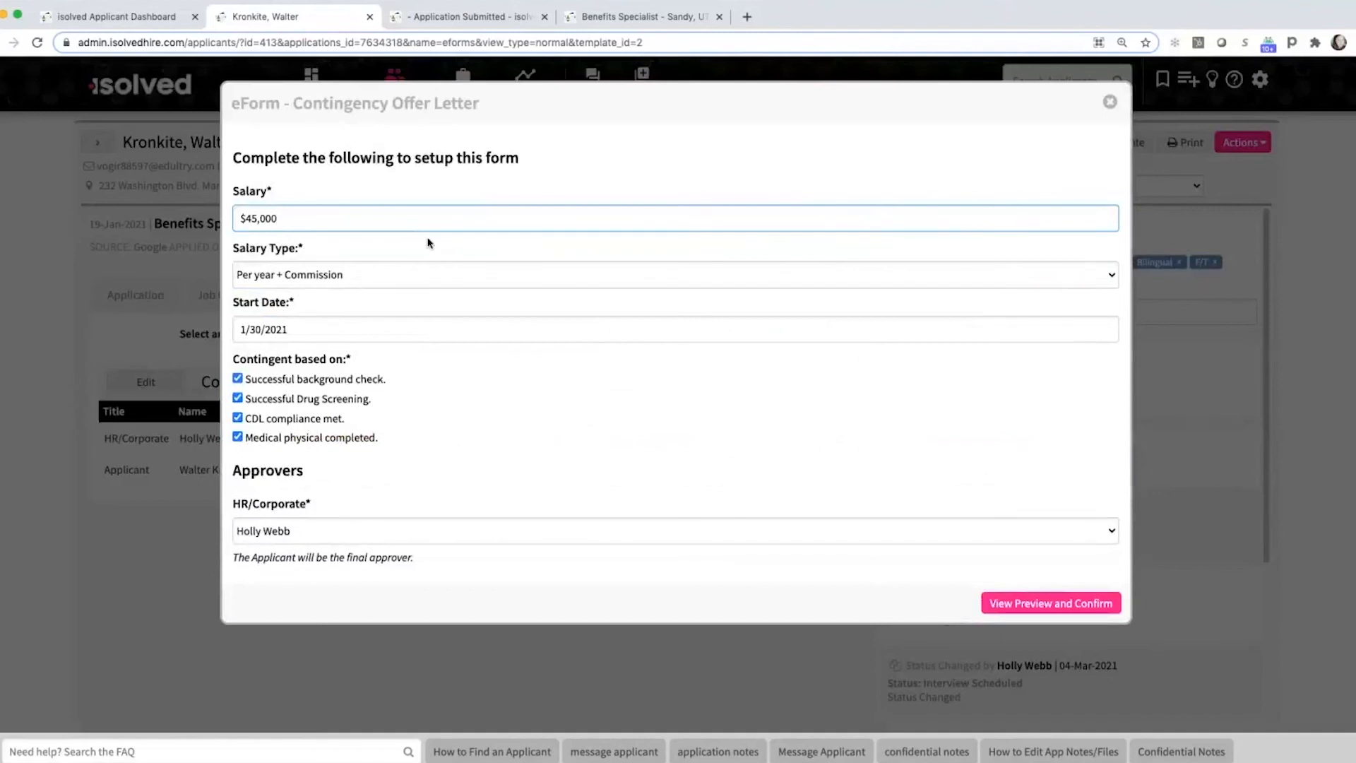
pyautogui.click(381, 274)
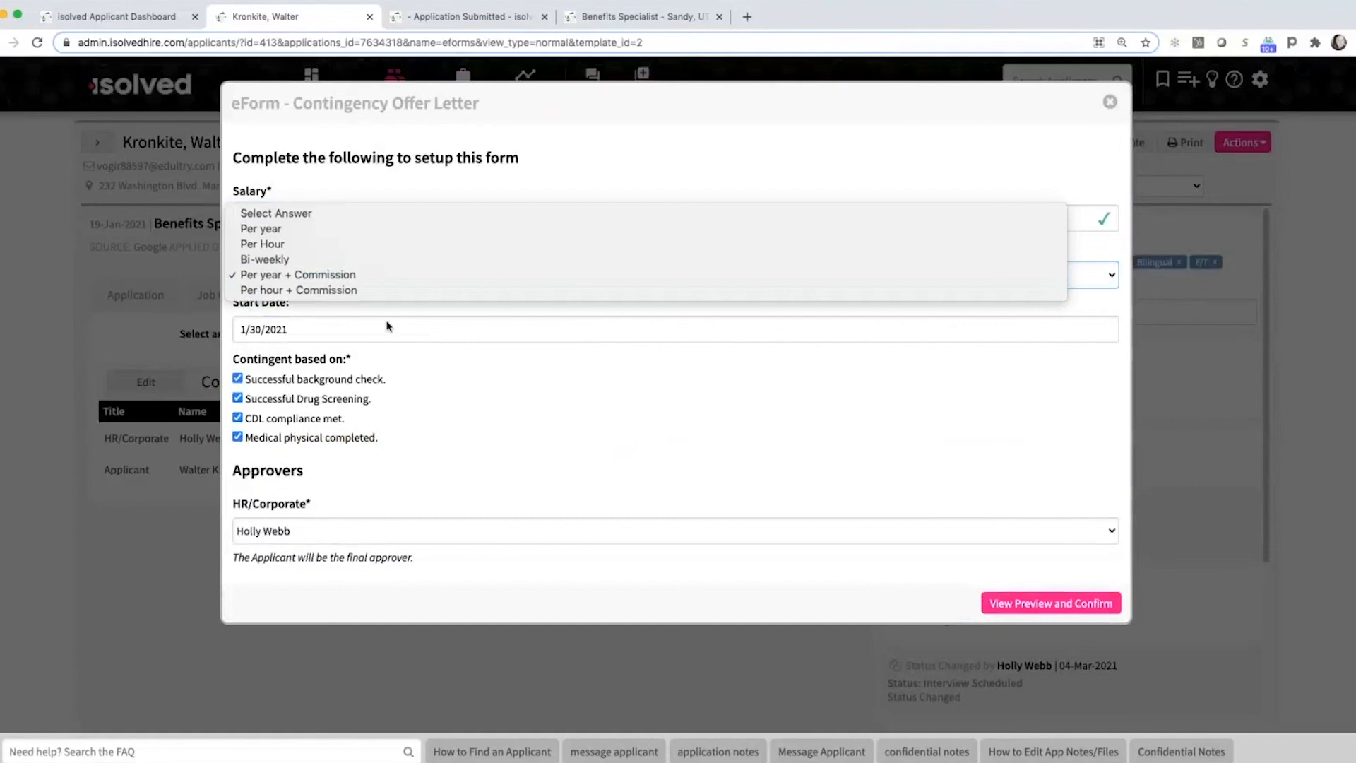
pyautogui.click(480, 415)
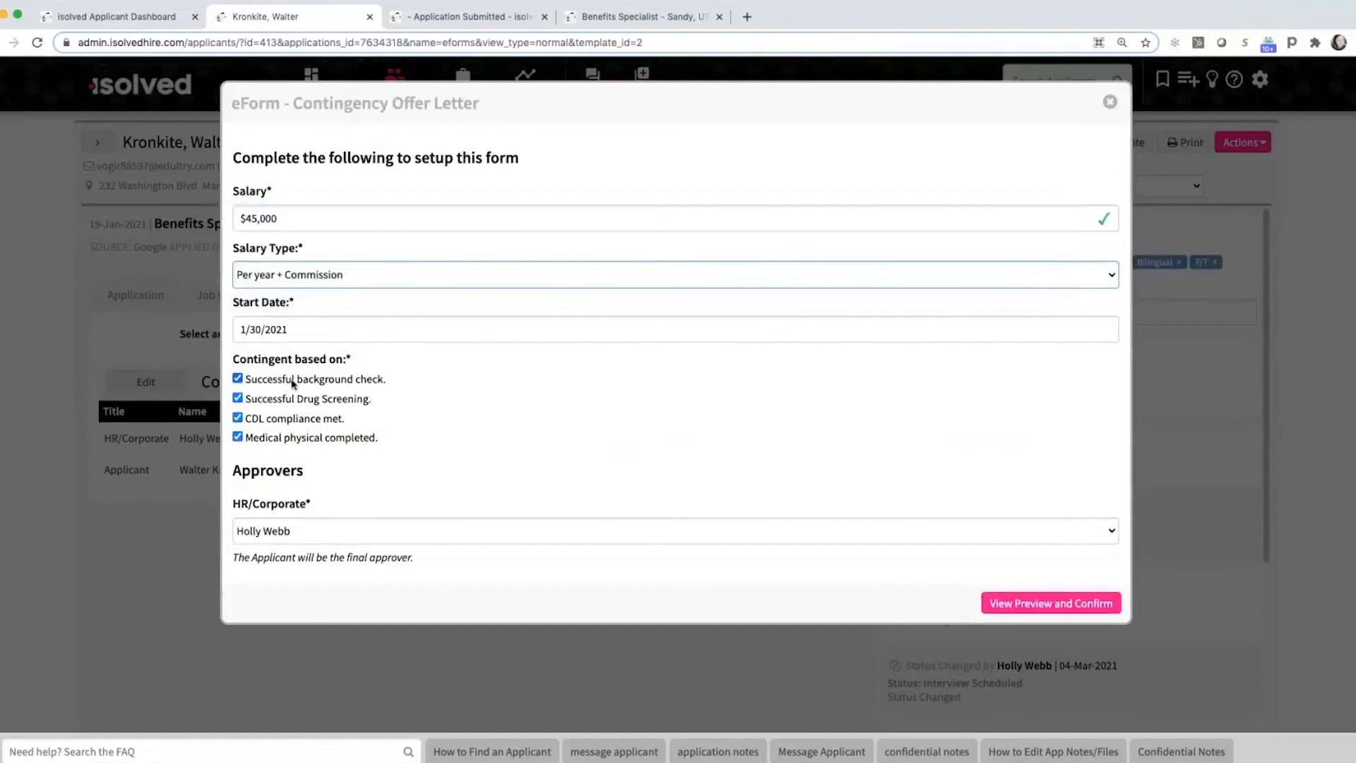
pyautogui.click(269, 418)
pyautogui.click(268, 438)
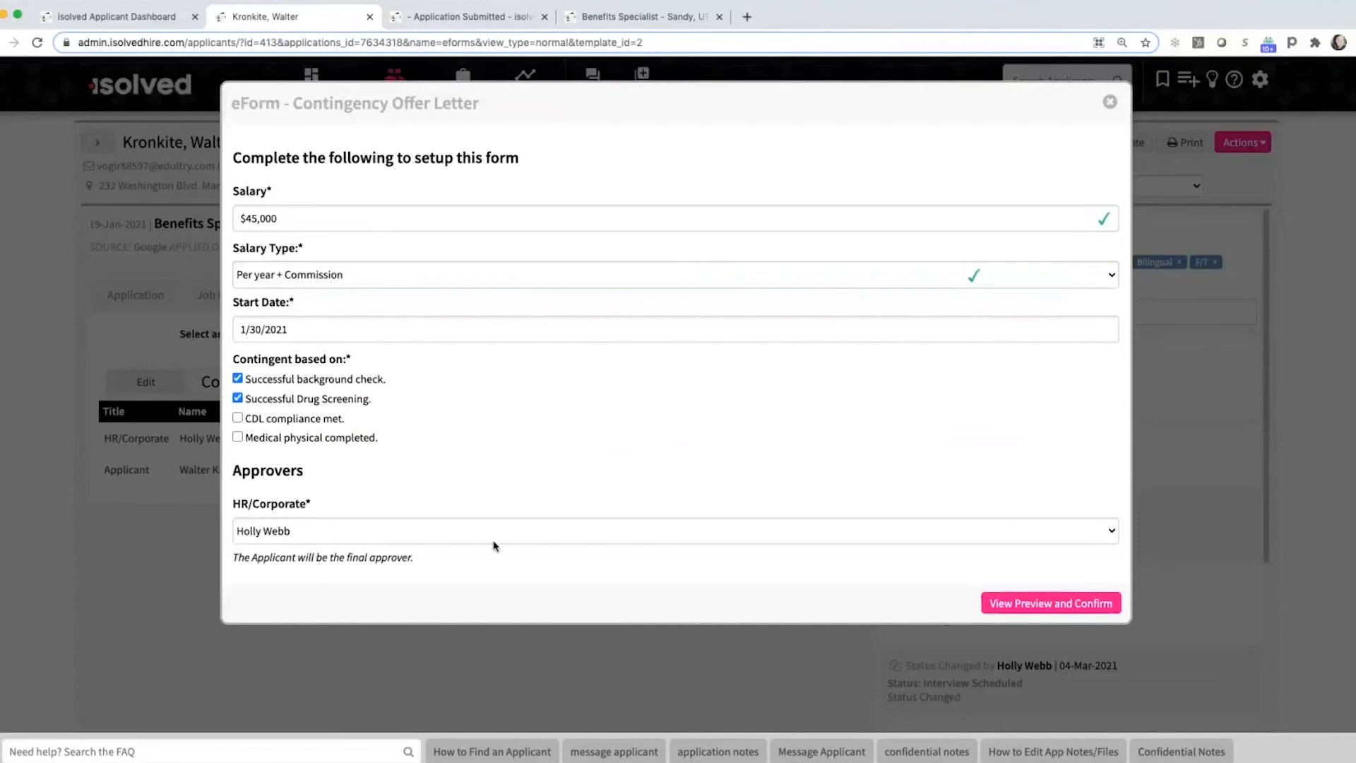
pyautogui.click(586, 537)
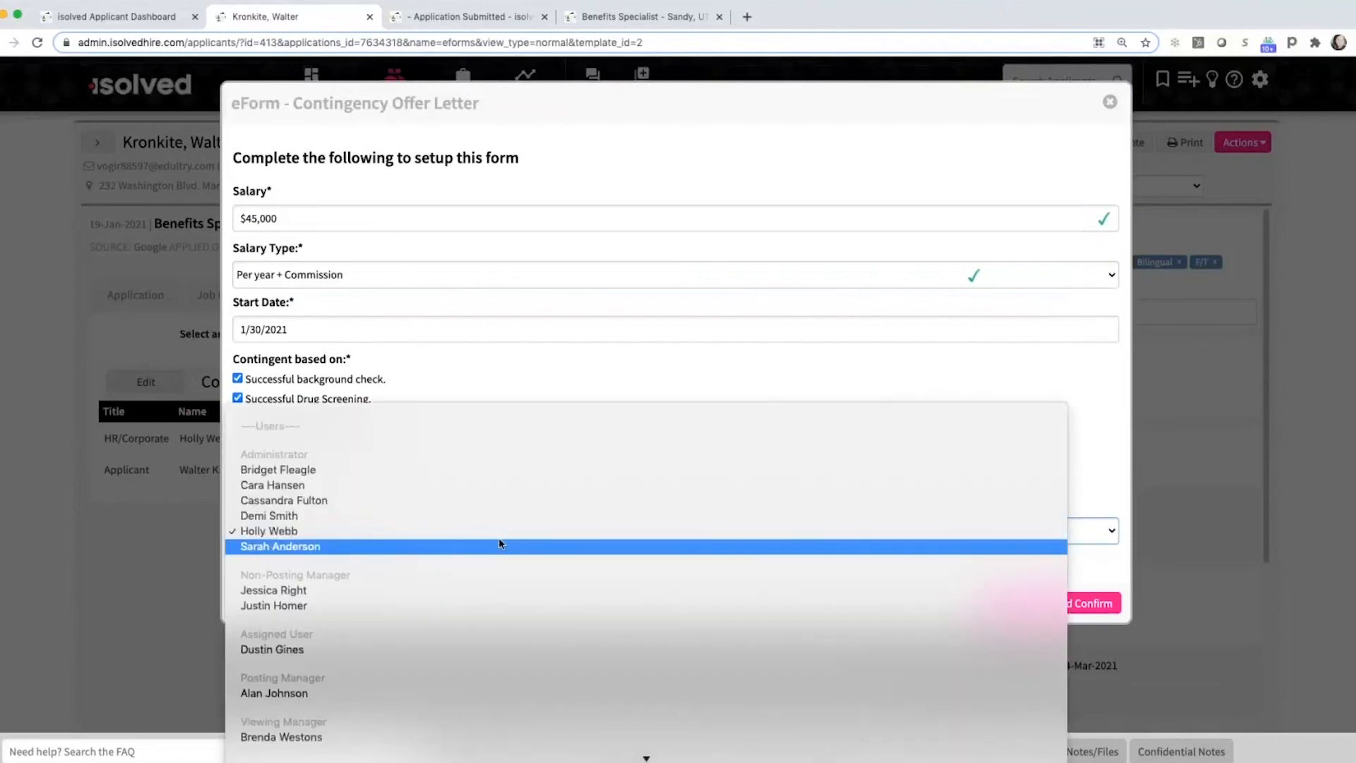
pyautogui.click(535, 388)
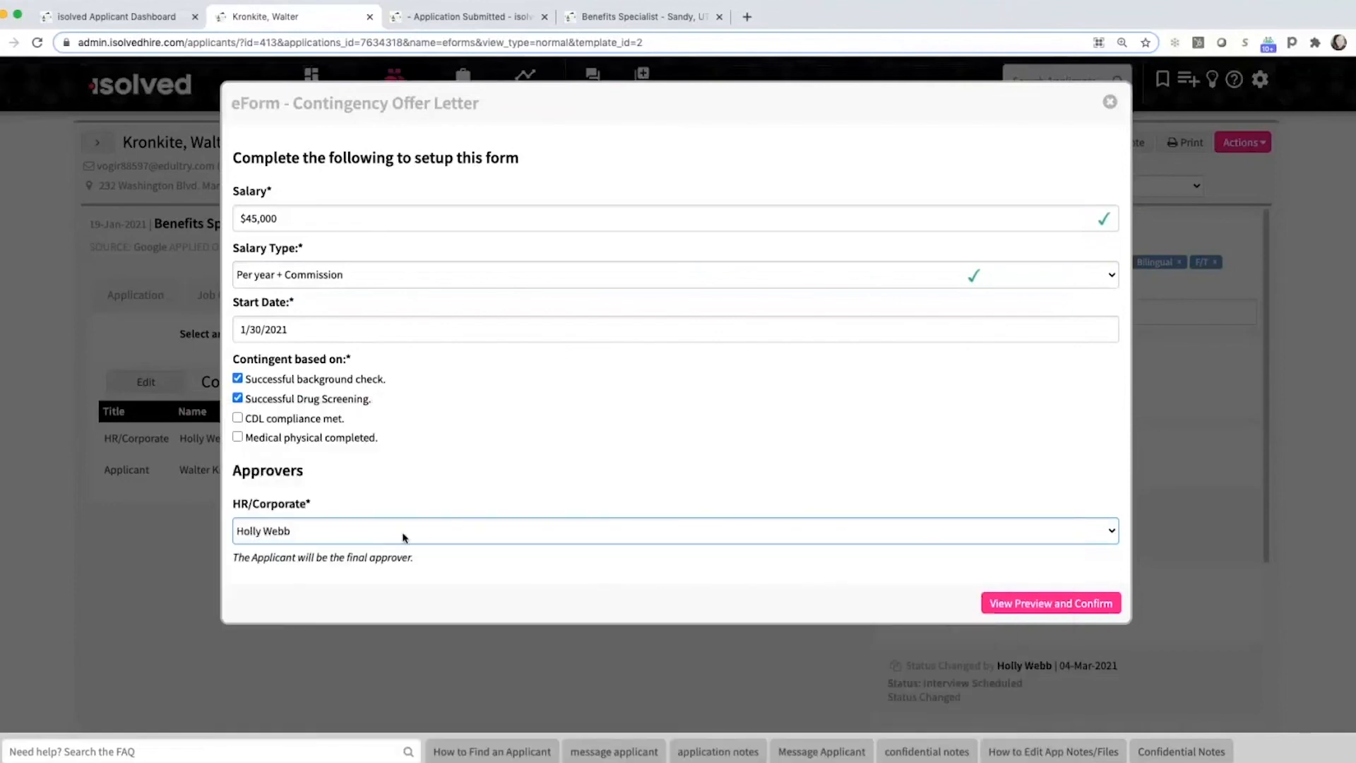
pyautogui.click(713, 432)
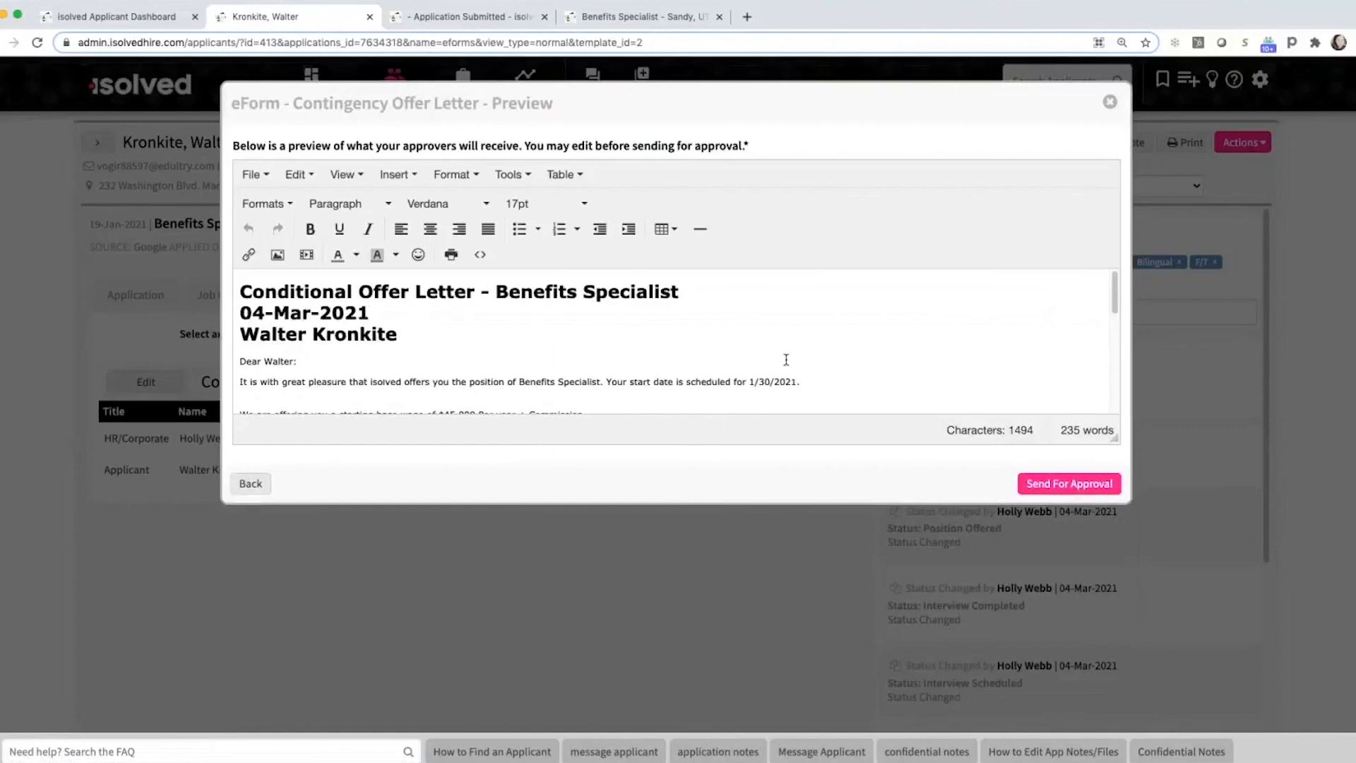
# Enlarge the offer letter preview and examine its heading, position, start date and base wage.
pyautogui.moveTo(1112, 439); pyautogui.dragTo(1106, 690)
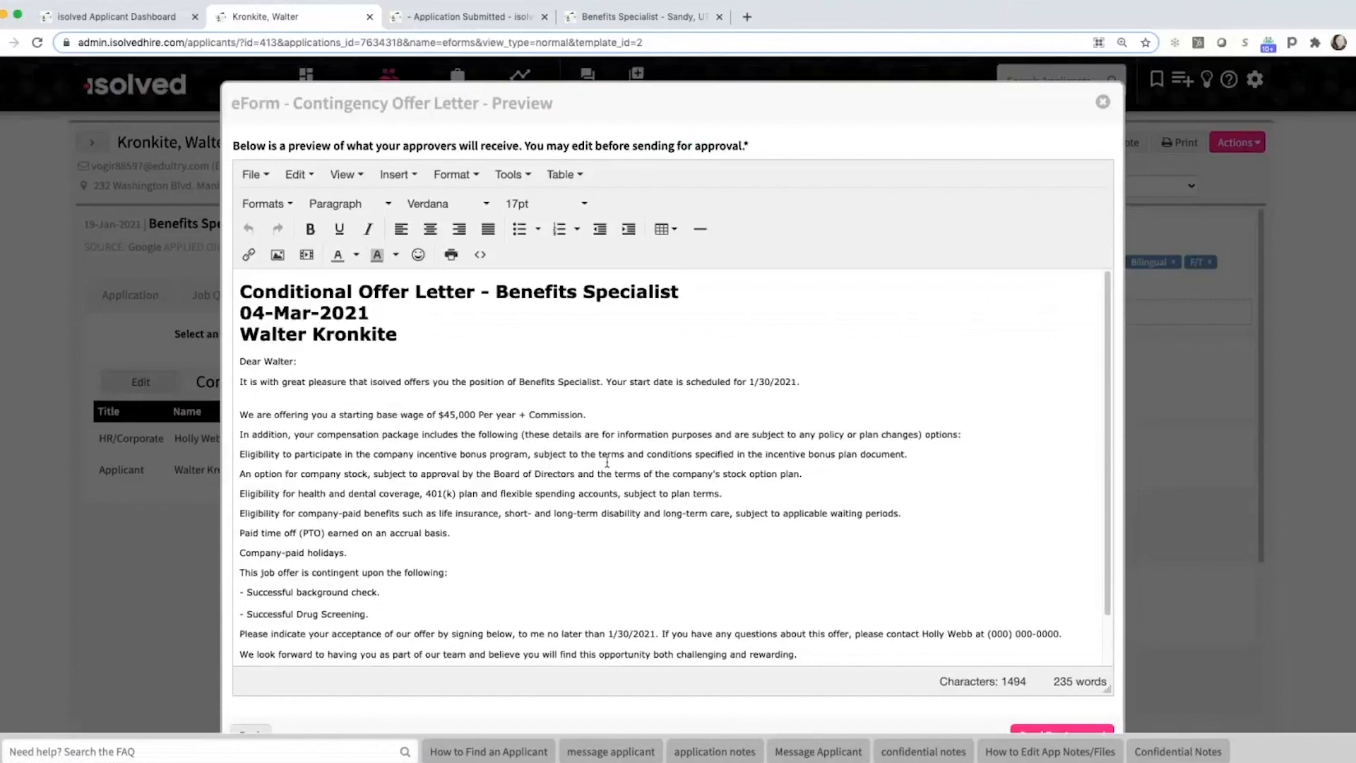
pyautogui.scroll(-1, 609, 452)
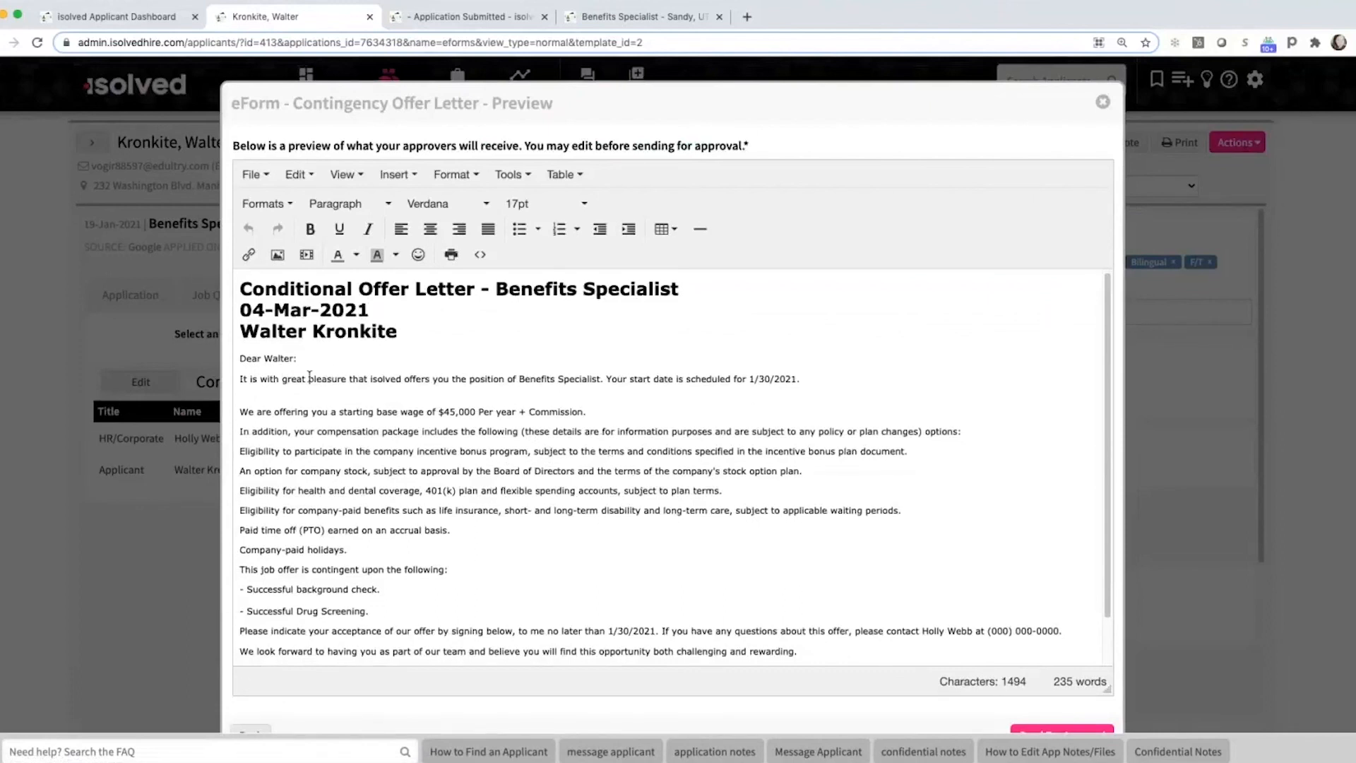
pyautogui.moveTo(309, 378); pyautogui.dragTo(802, 380)
pyautogui.click(467, 441)
pyautogui.moveTo(389, 305); pyautogui.dragTo(211, 285)
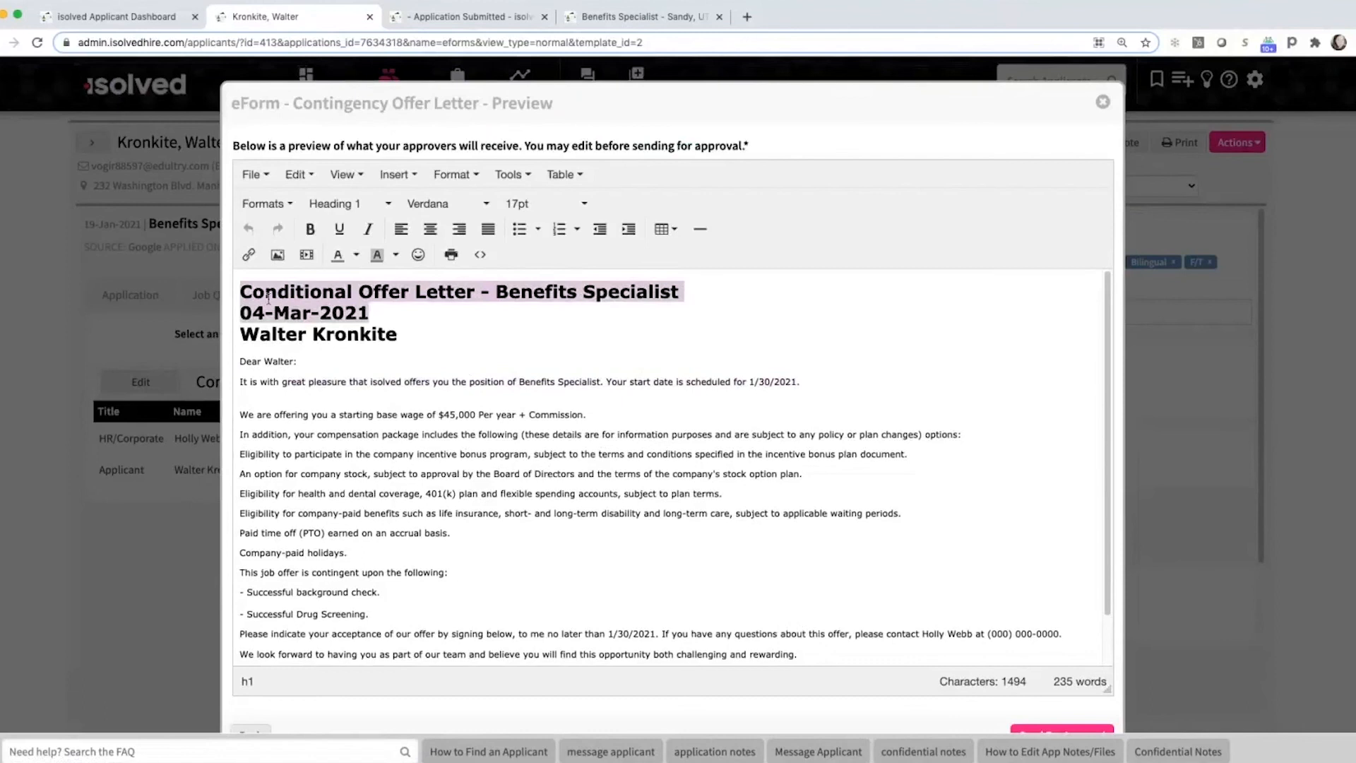
pyautogui.click(423, 336)
pyautogui.moveTo(453, 382); pyautogui.dragTo(691, 382)
pyautogui.moveTo(820, 382); pyautogui.dragTo(434, 415)
pyautogui.click(592, 404)
pyautogui.scroll(-1, 676, 446)
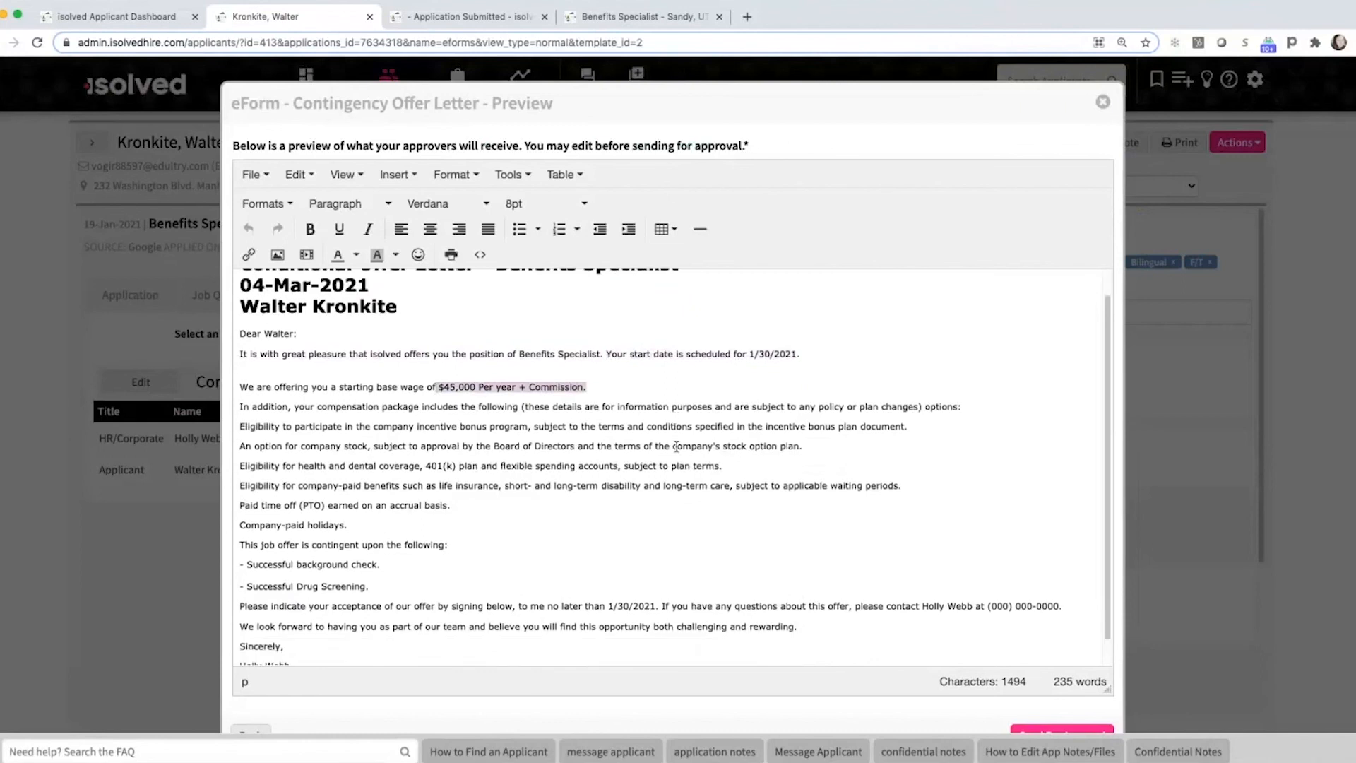
# Delete the "Company-paid holidays." line from the offer letter and send it for approval.
pyautogui.moveTo(359, 521); pyautogui.dragTo(236, 523)
pyautogui.press('BackSpace')
pyautogui.press('BackSpace')
pyautogui.scroll(-3, 1057, 463)
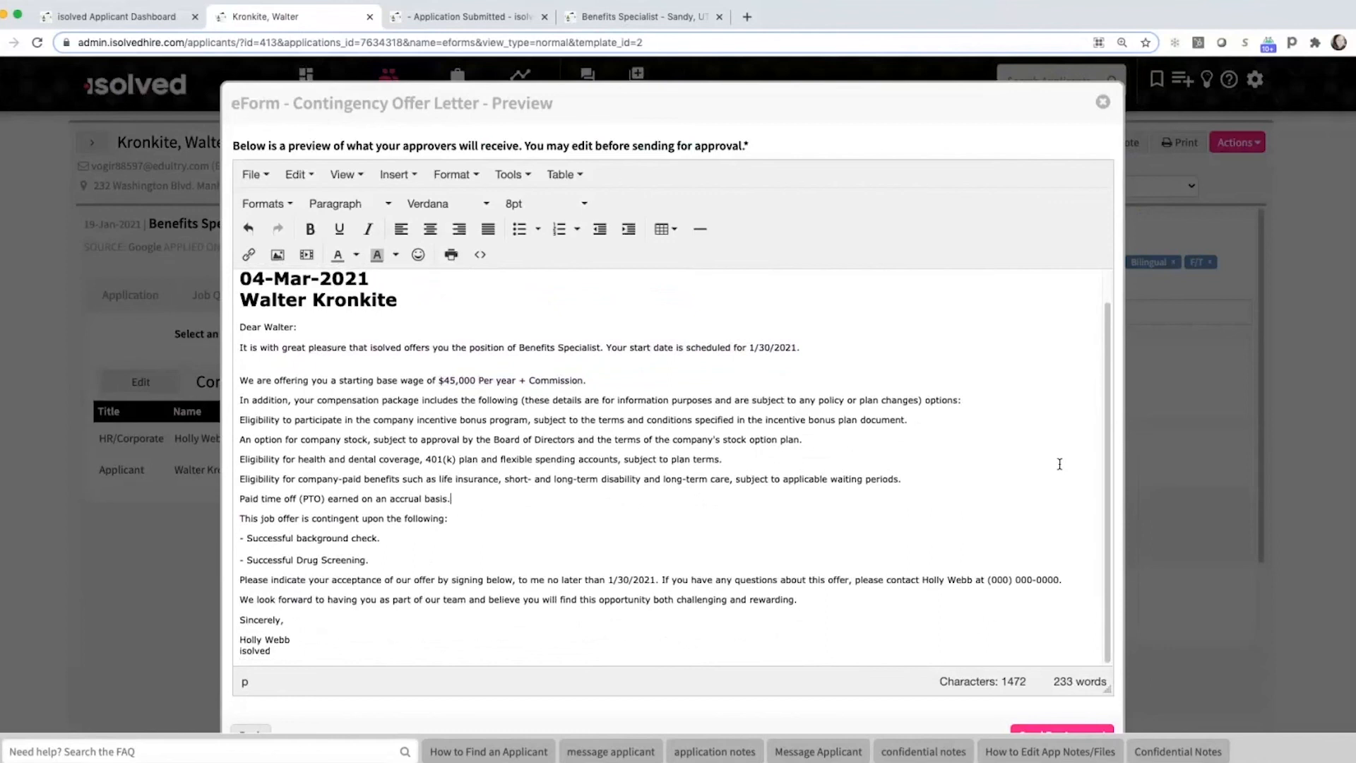
pyautogui.click(1032, 707)
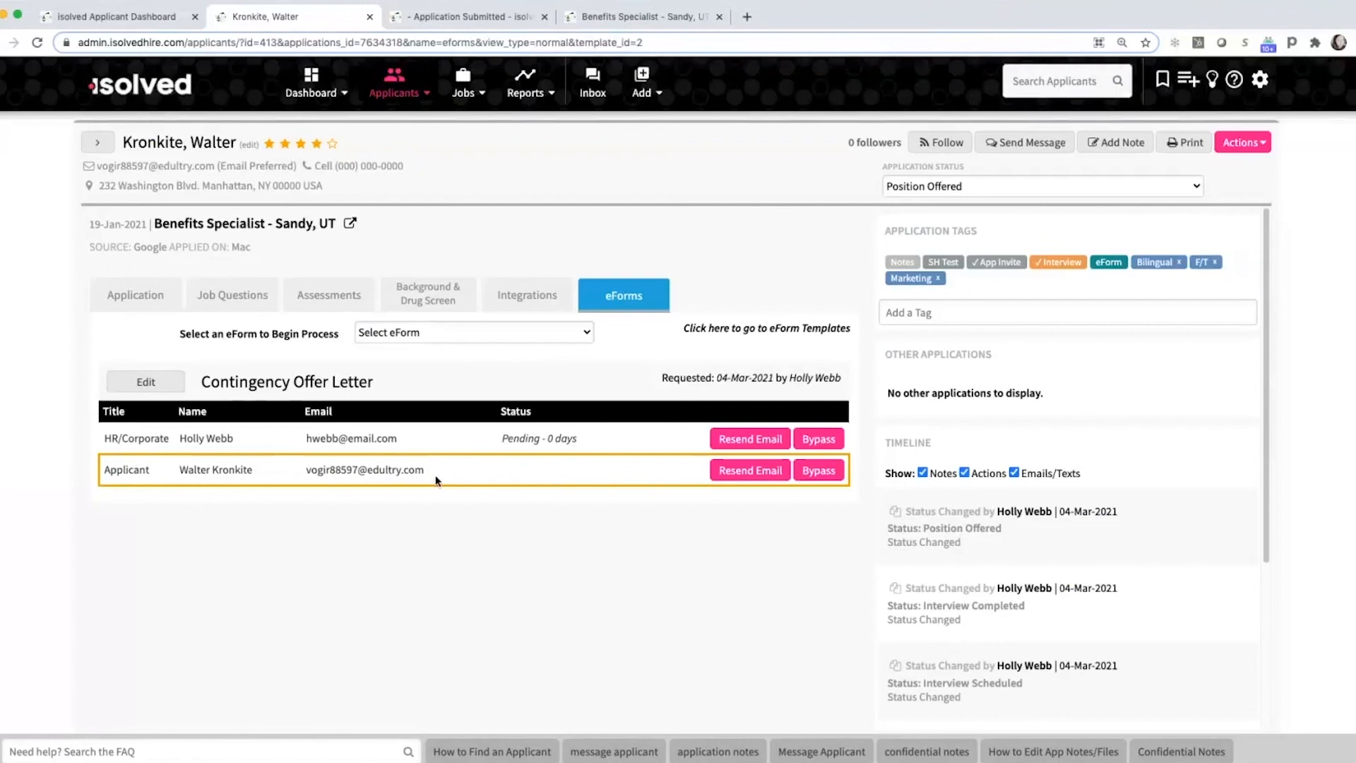
# Look through the available eForms and view the applicant's Background & Drug Screen section.
pyautogui.click(469, 333)
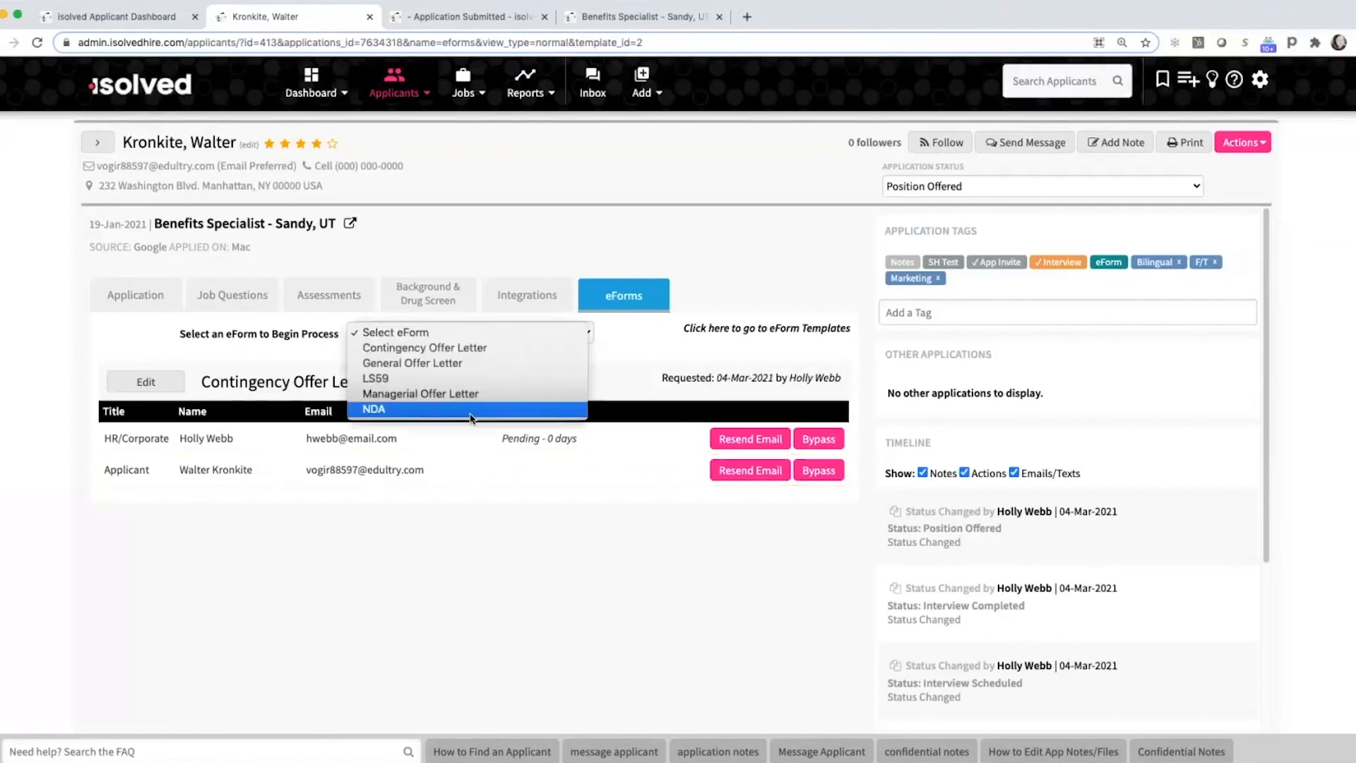
pyautogui.click(647, 361)
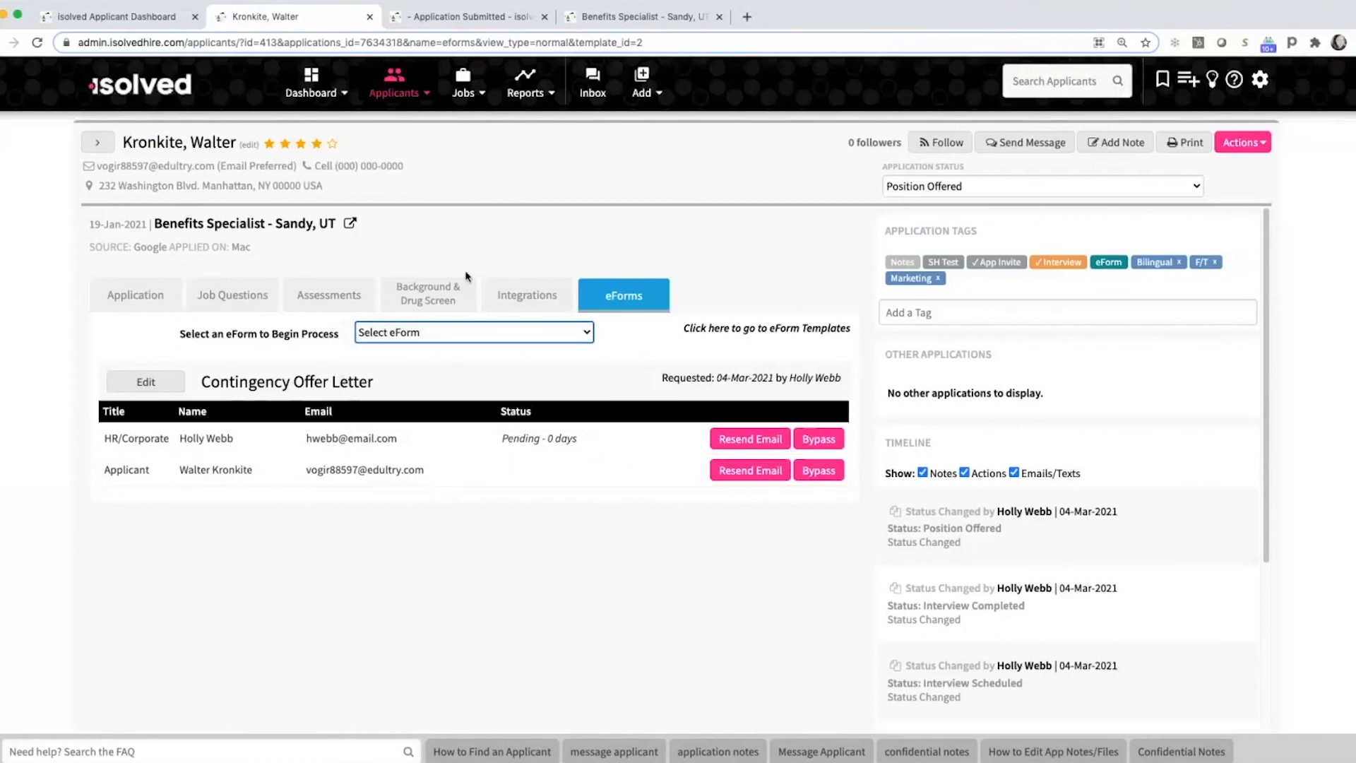
pyautogui.click(430, 295)
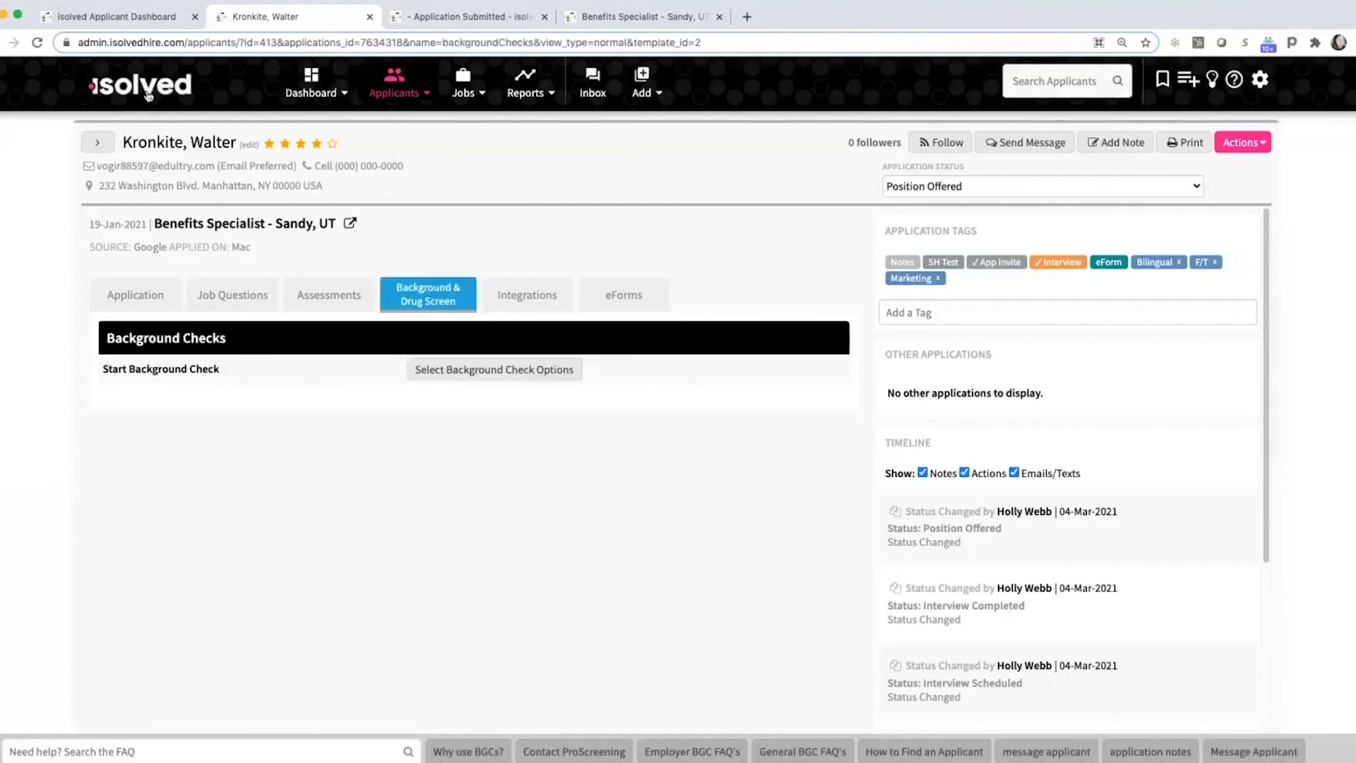
# From the applicant list, open the hired Benefits Specialist applicant dated 21-Jan-2021 and examine the background check details and the application status options.
pyautogui.click(91, 148)
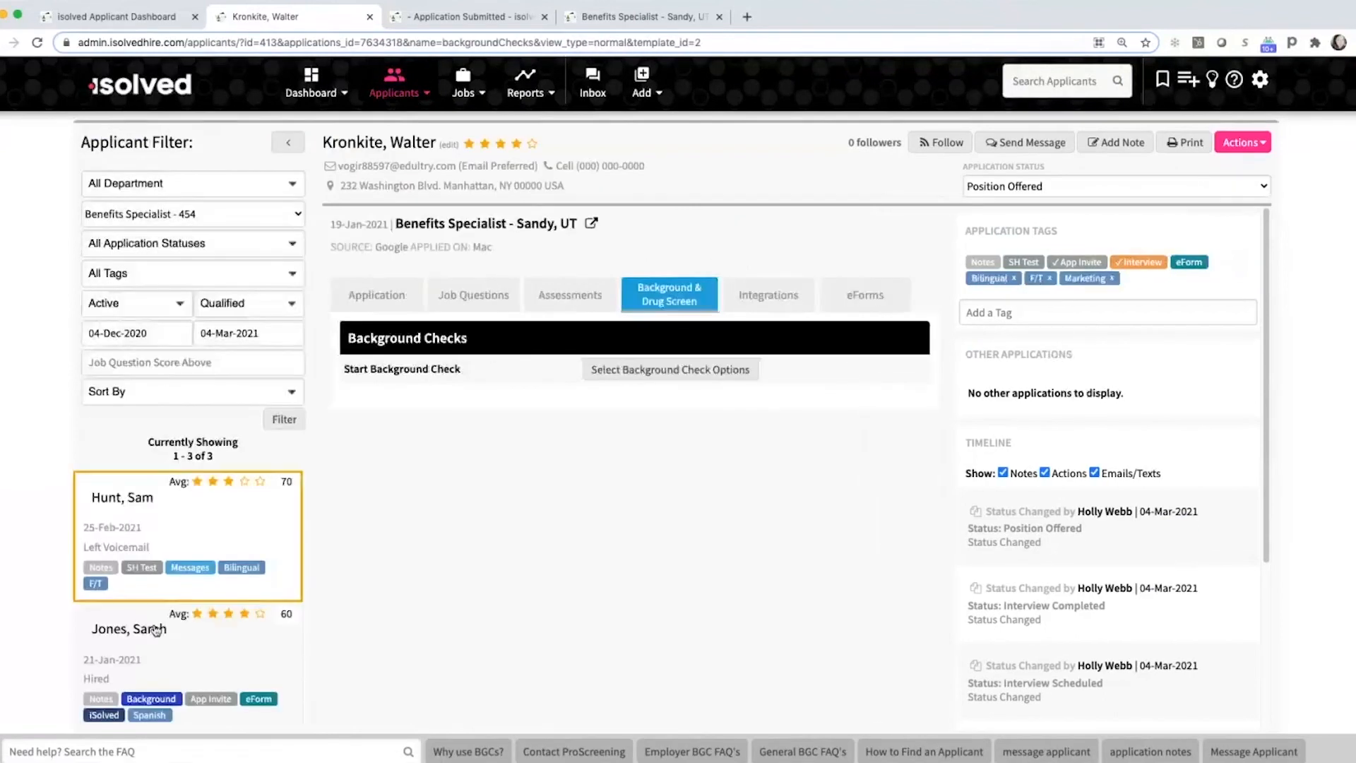
pyautogui.click(164, 667)
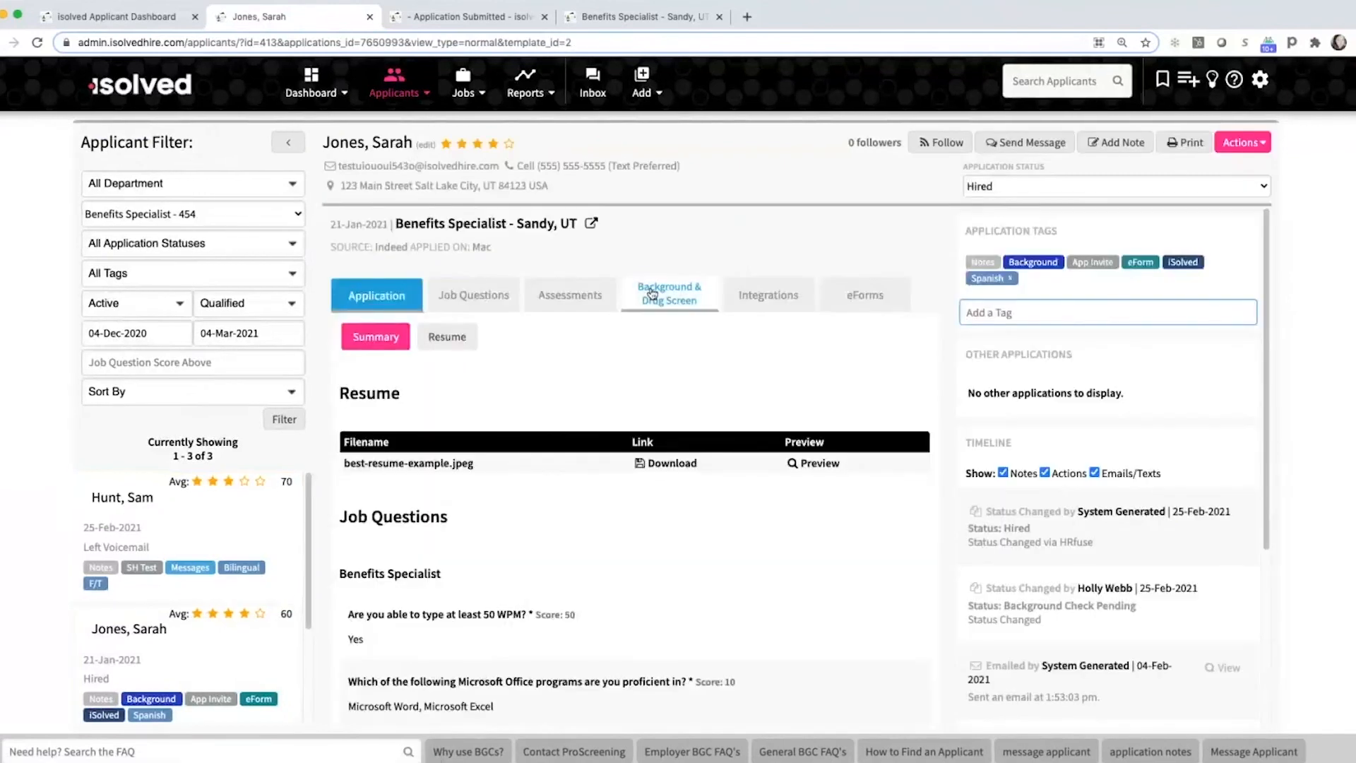
pyautogui.click(651, 292)
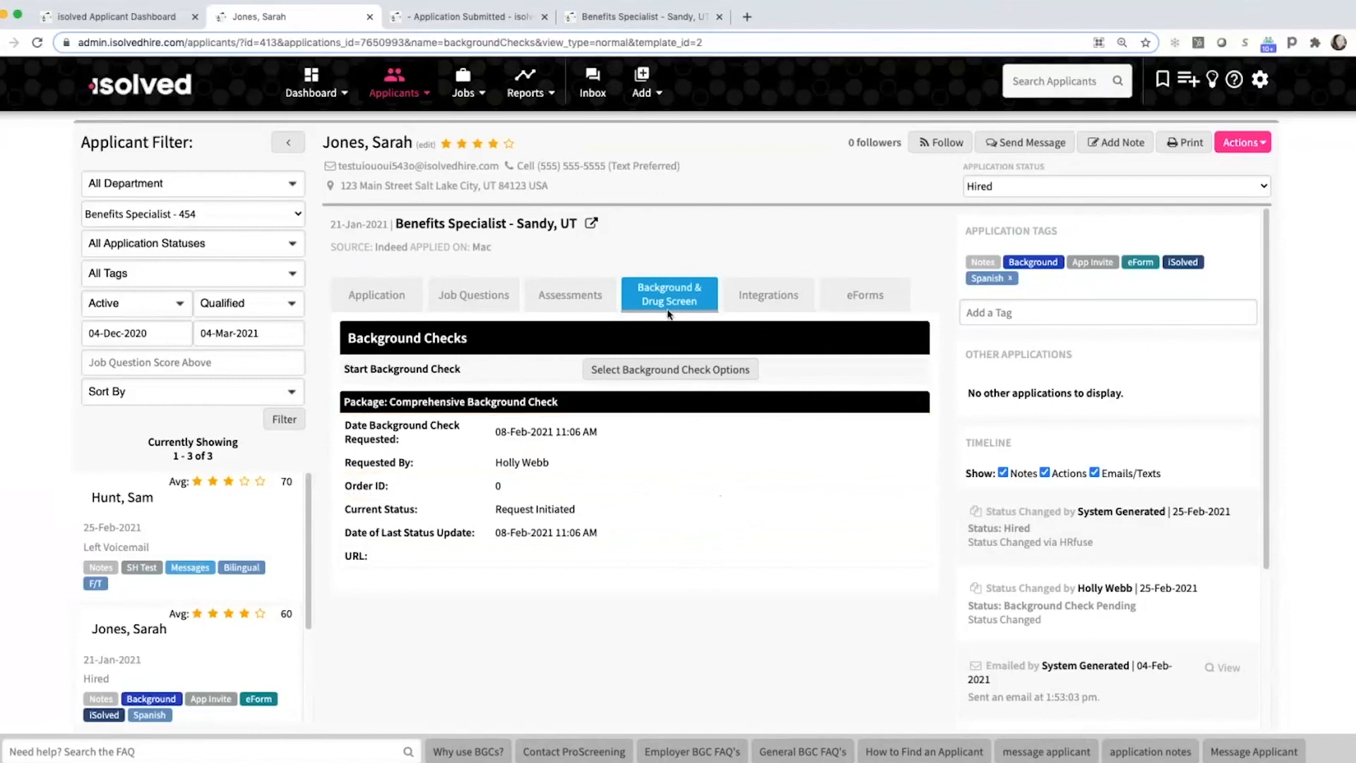
pyautogui.click(1016, 188)
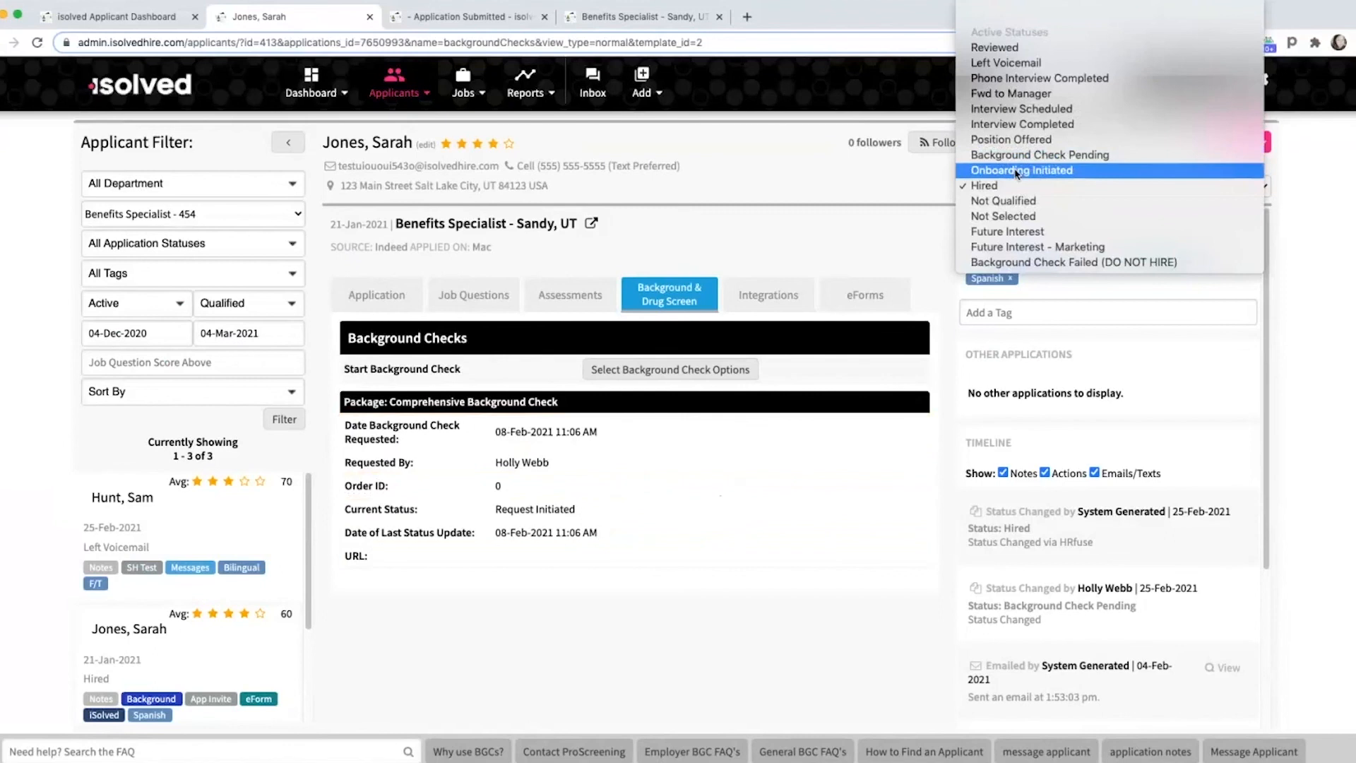
pyautogui.click(752, 245)
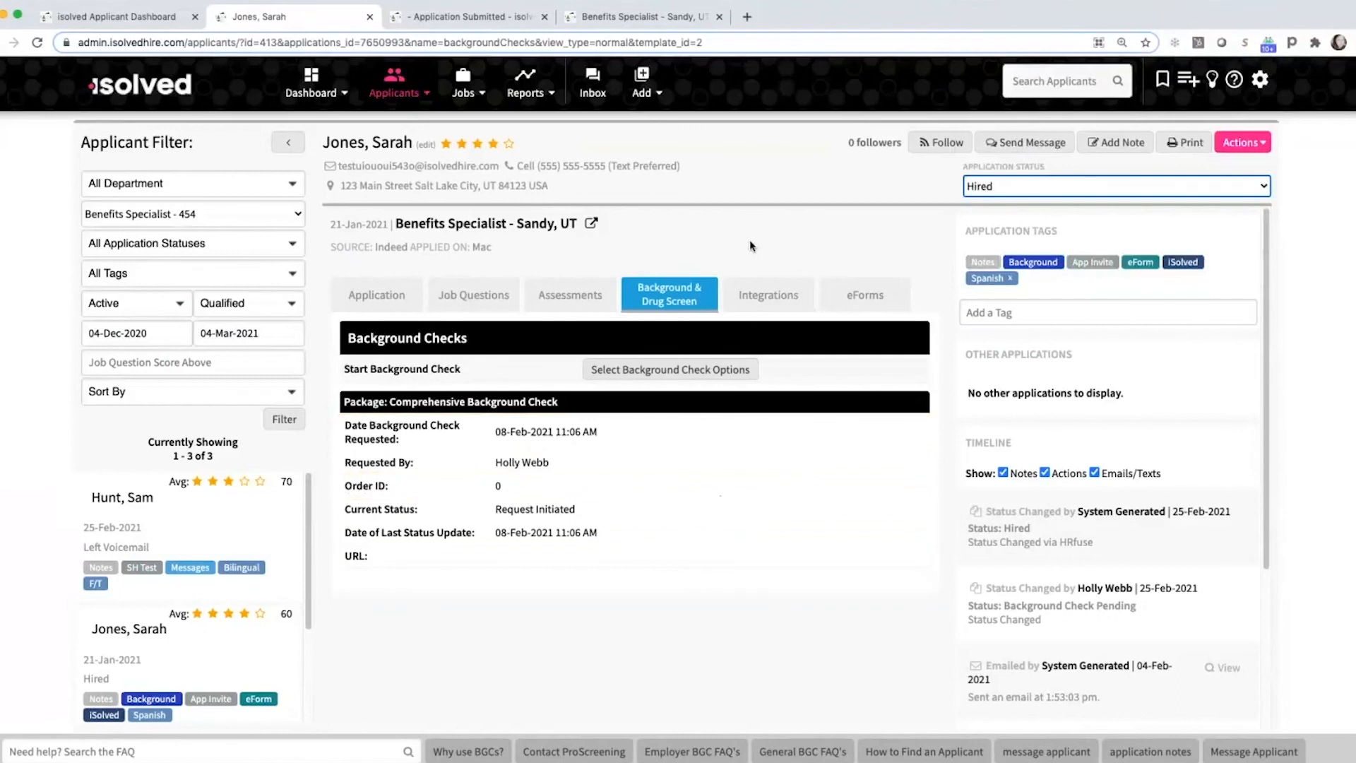
# Review the available application status options for the hired applicant without changing the status.
pyautogui.click(683, 257)
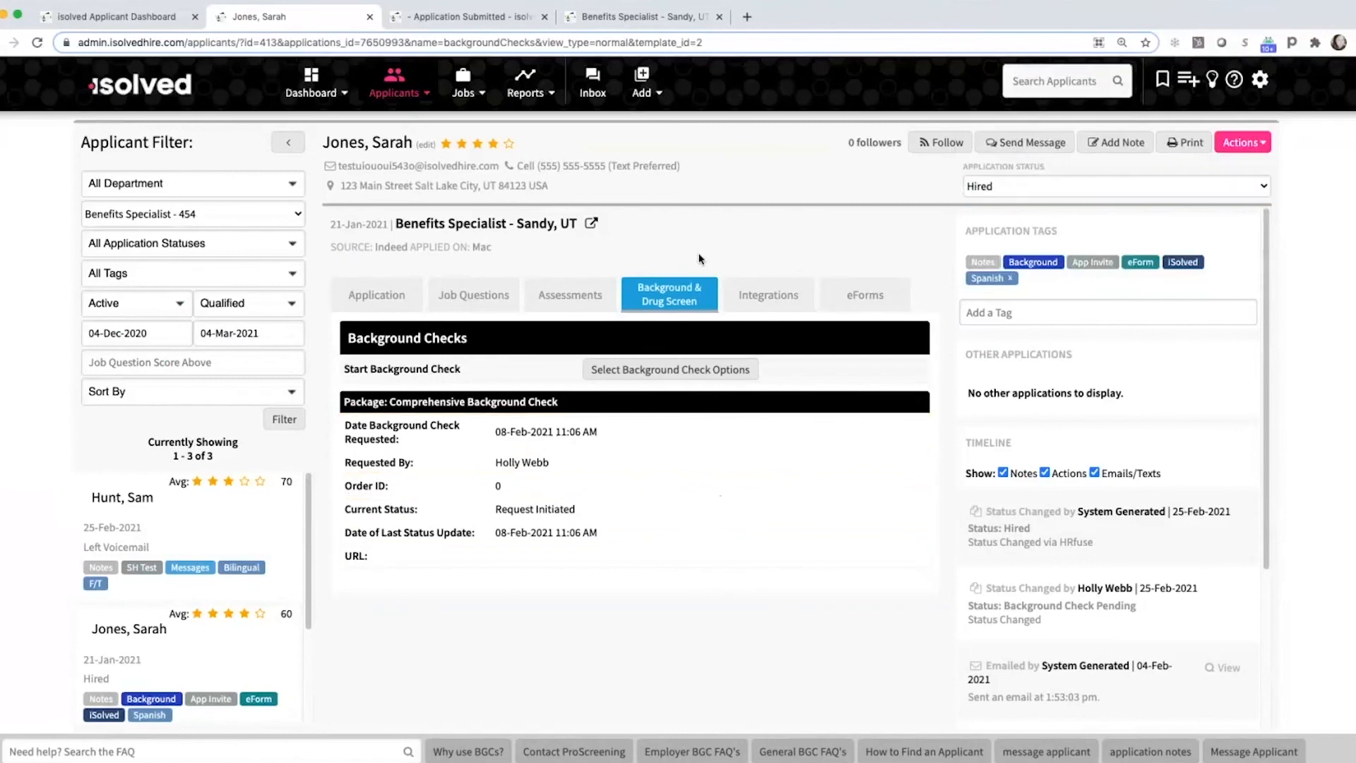
pyautogui.click(1032, 185)
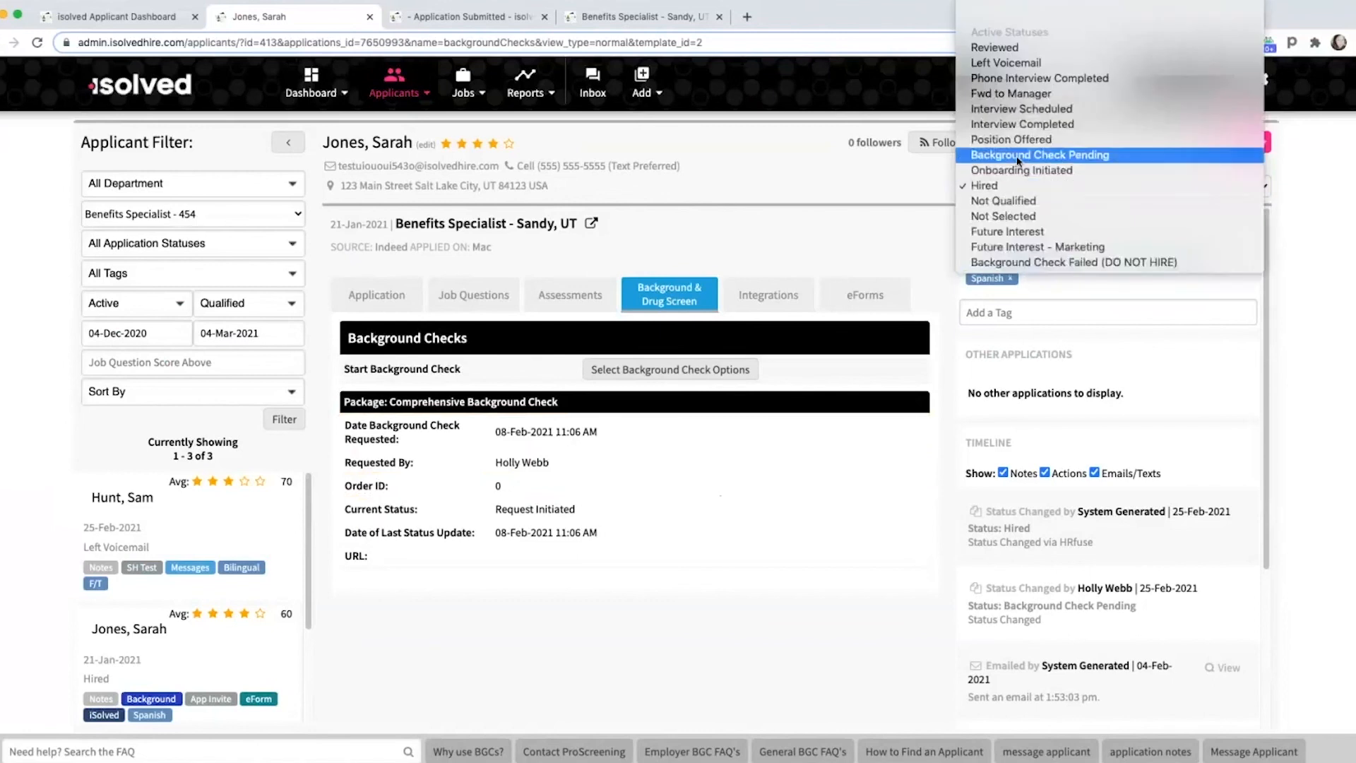
pyautogui.click(816, 285)
# Start new hire onboarding for the applicant through the iSolved integration with legal code iSolved HCM - 2800A-4.
pyautogui.click(775, 294)
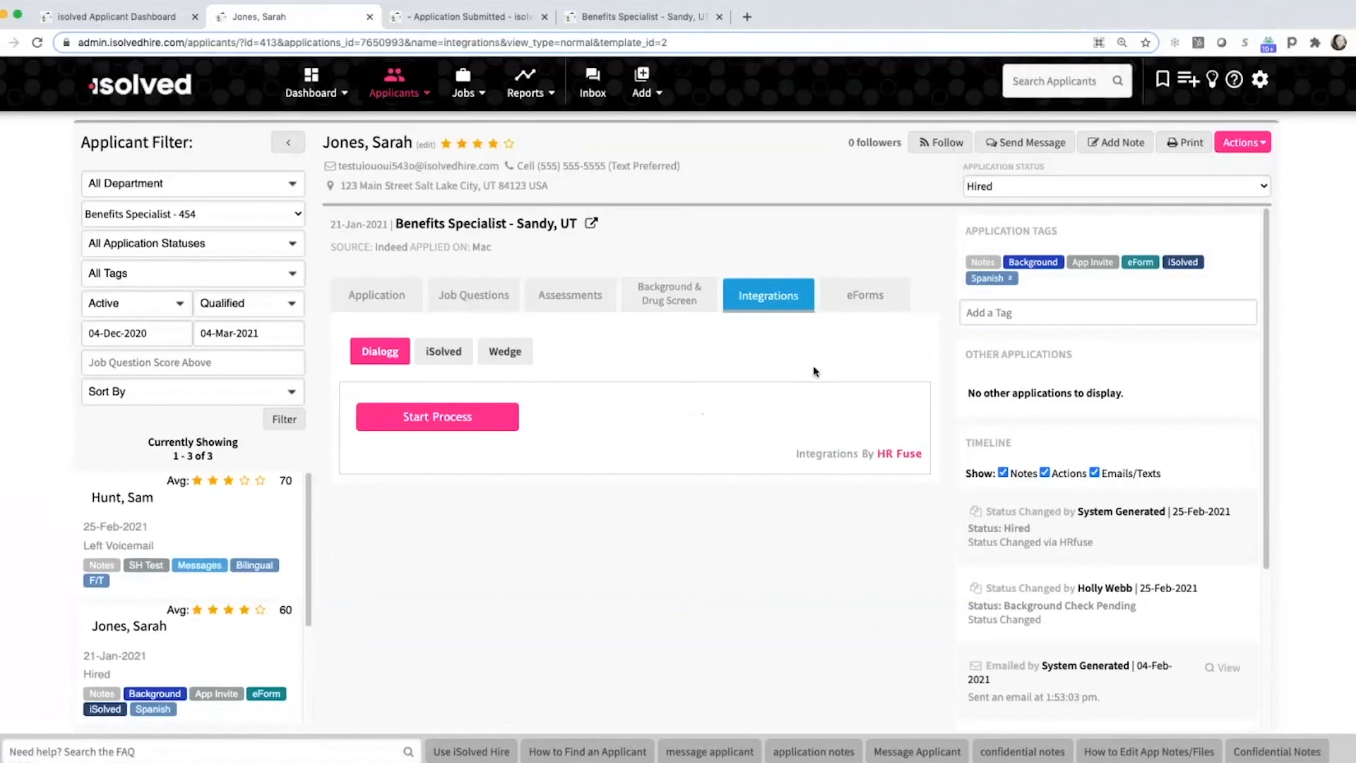
pyautogui.click(444, 351)
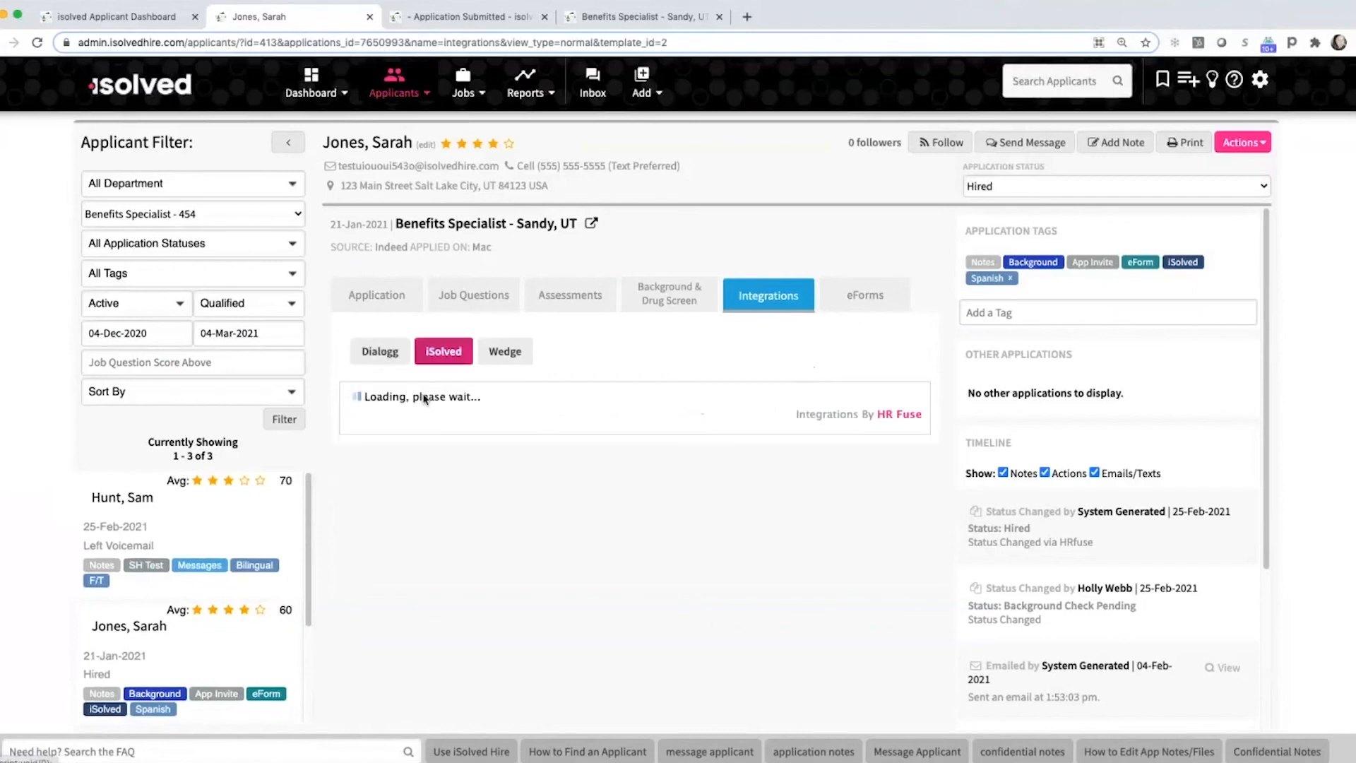
pyautogui.click(432, 418)
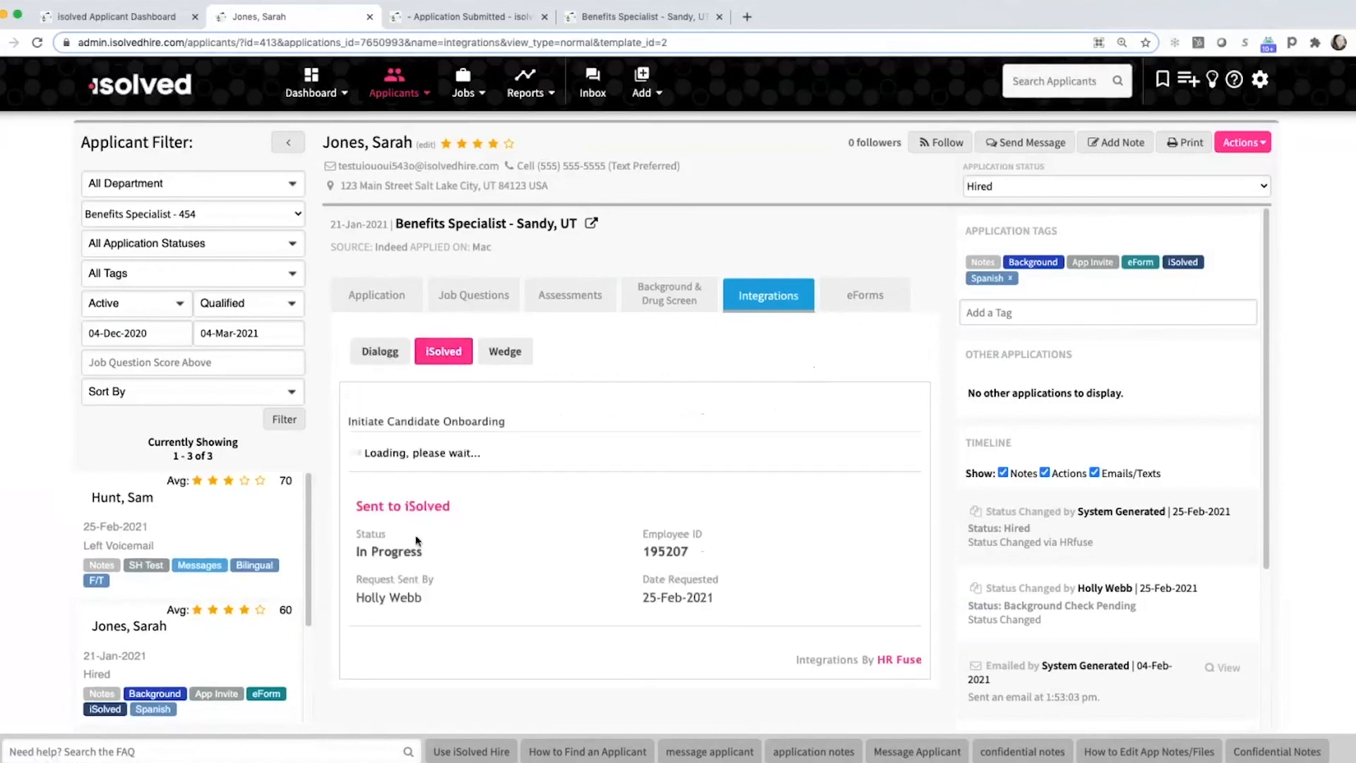
pyautogui.click(601, 478)
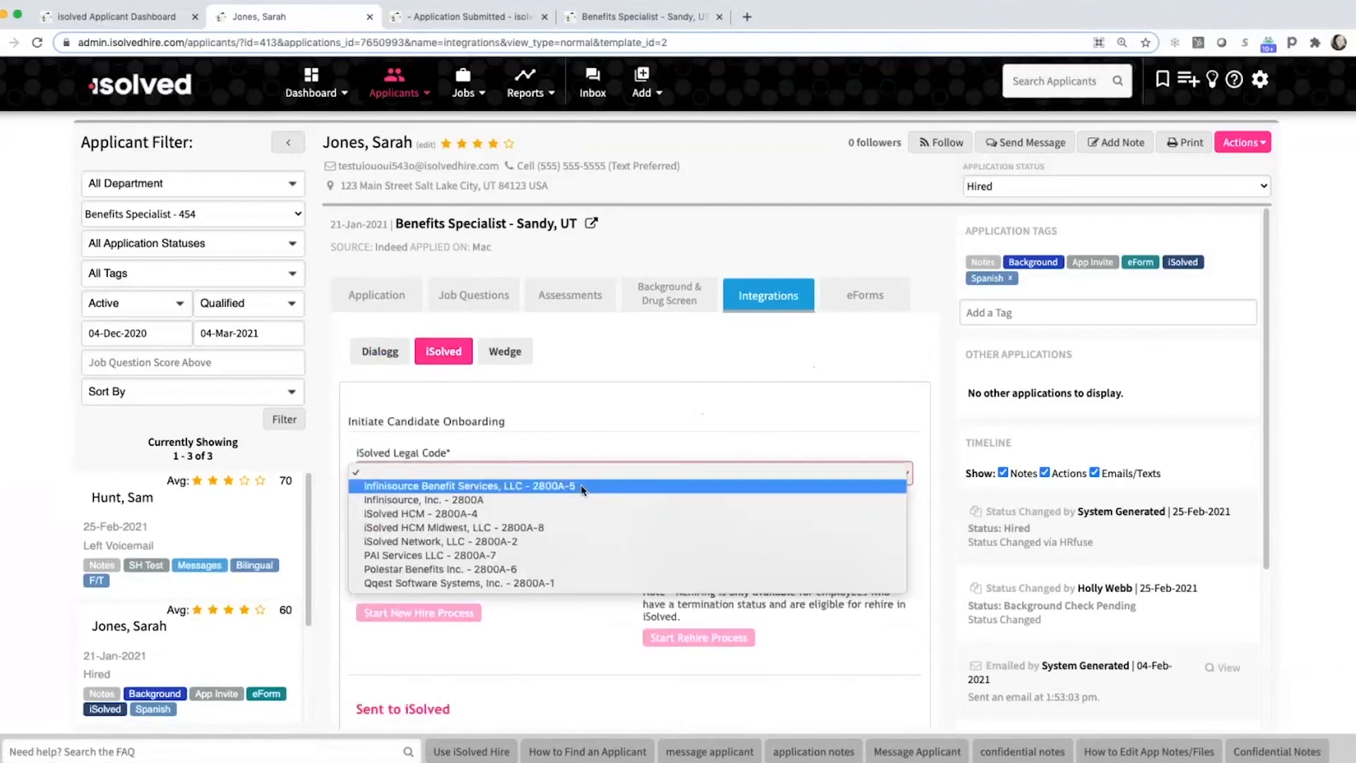
pyautogui.click(572, 522)
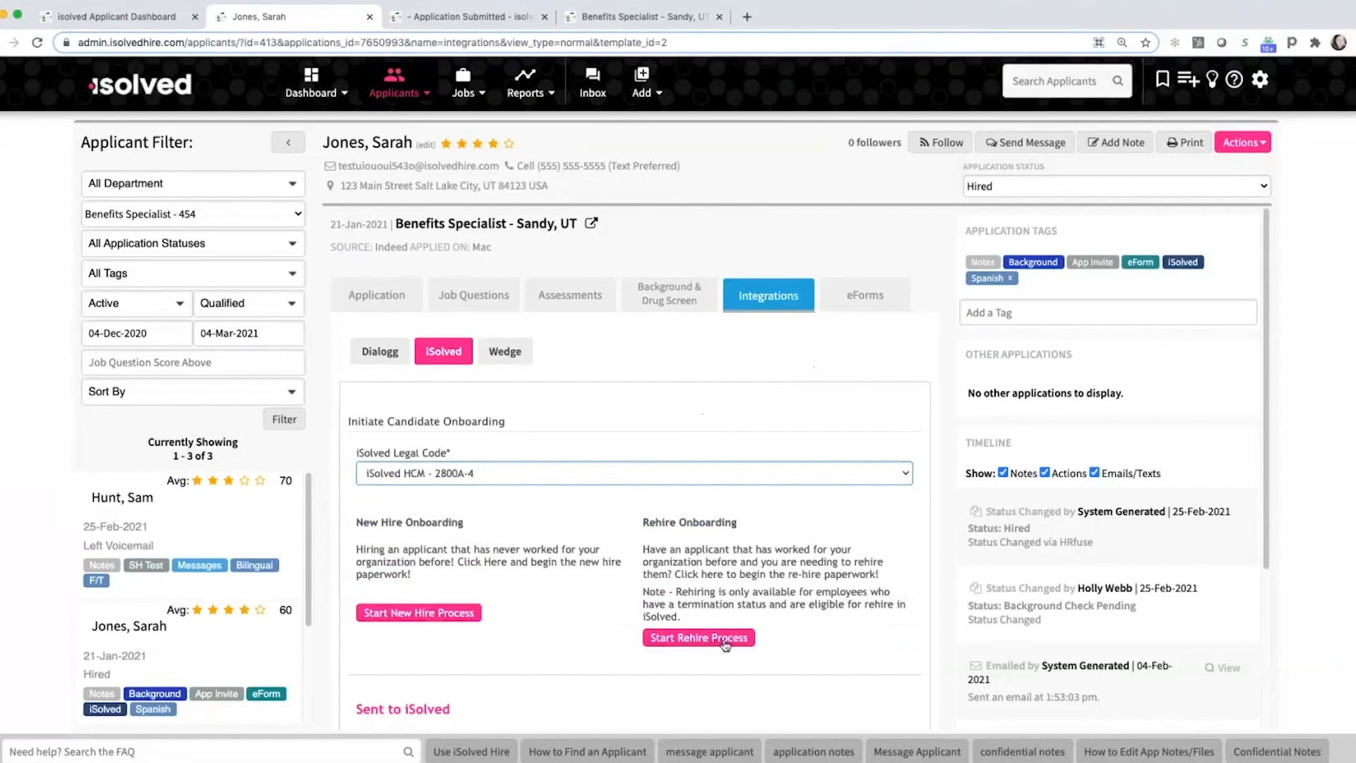
pyautogui.click(474, 618)
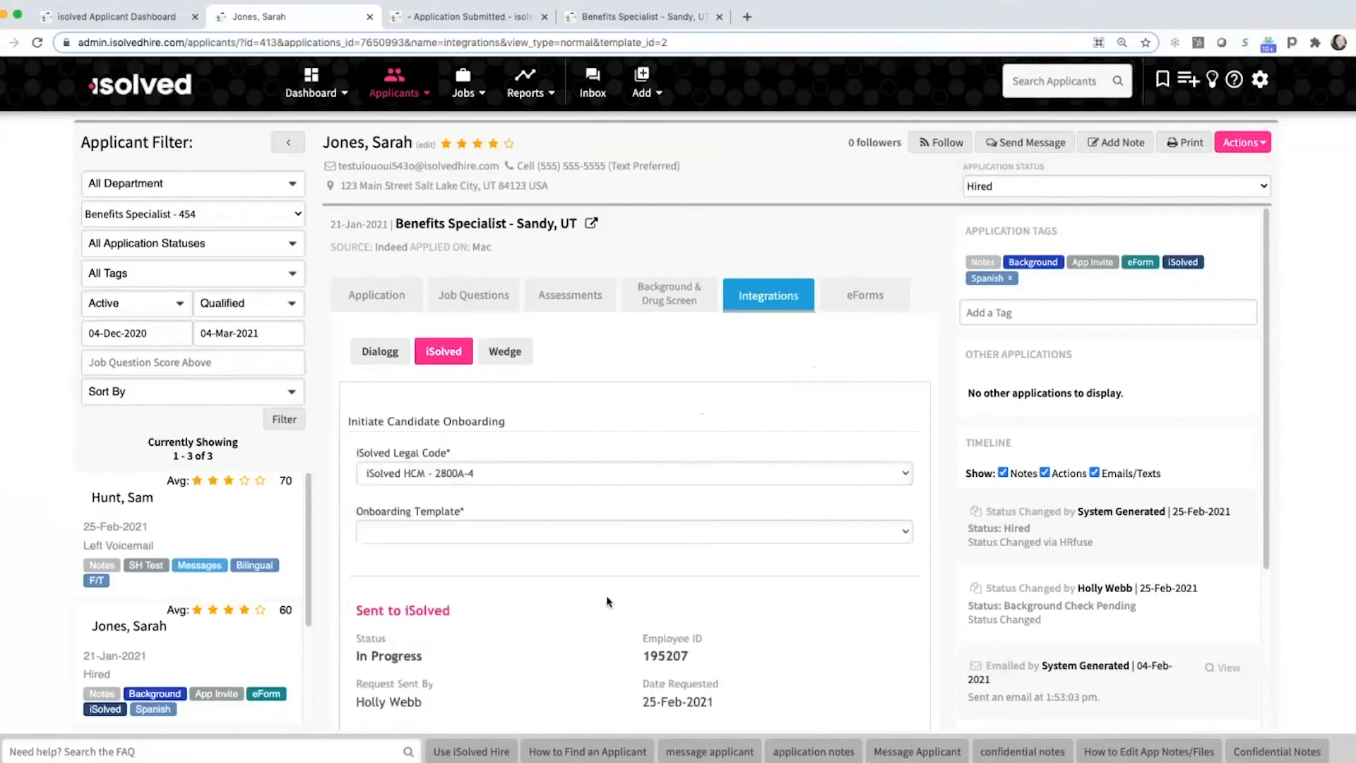
# Set the onboarding template to iSolvedCA, the work location to Aurora, CO - Location Code: CO07, and the job origin to Staffing and Development.
pyautogui.click(478, 531)
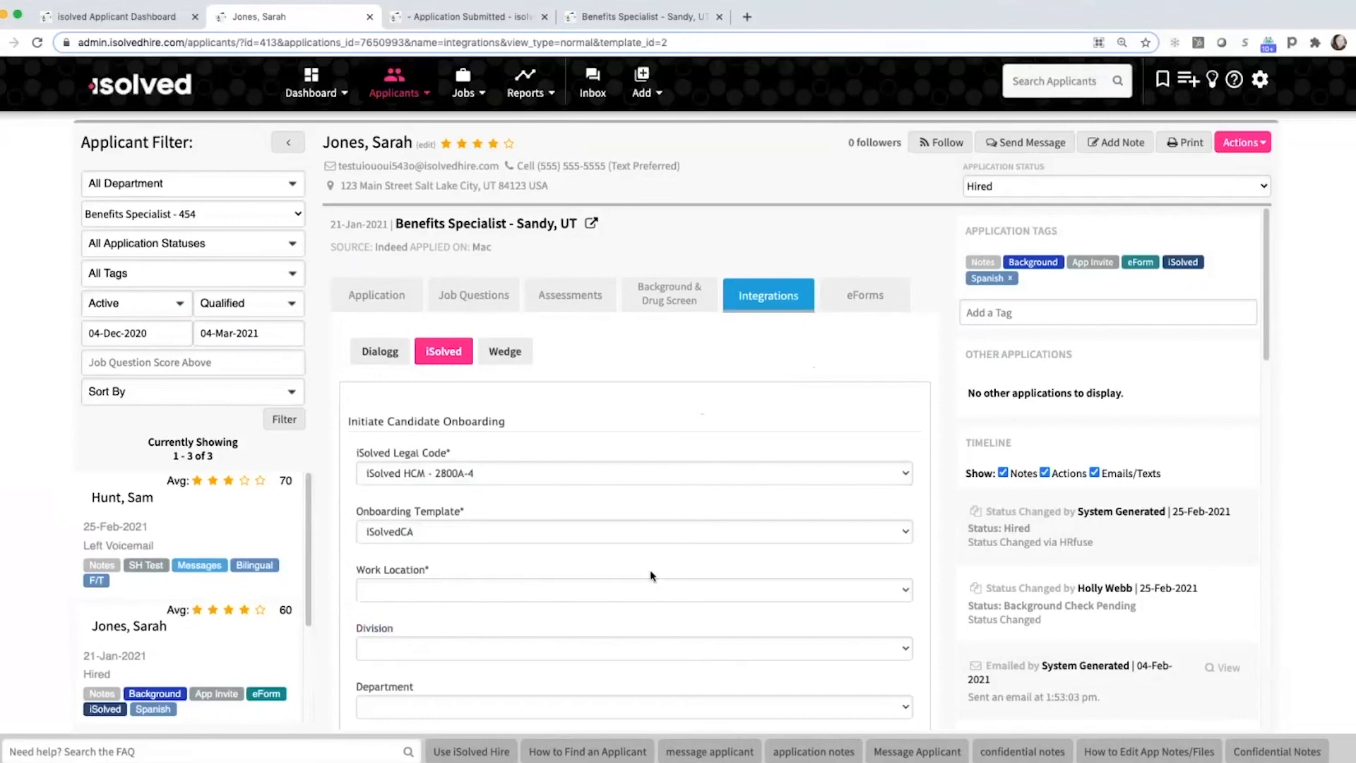
pyautogui.click(510, 598)
pyautogui.scroll(-3, 676, 552)
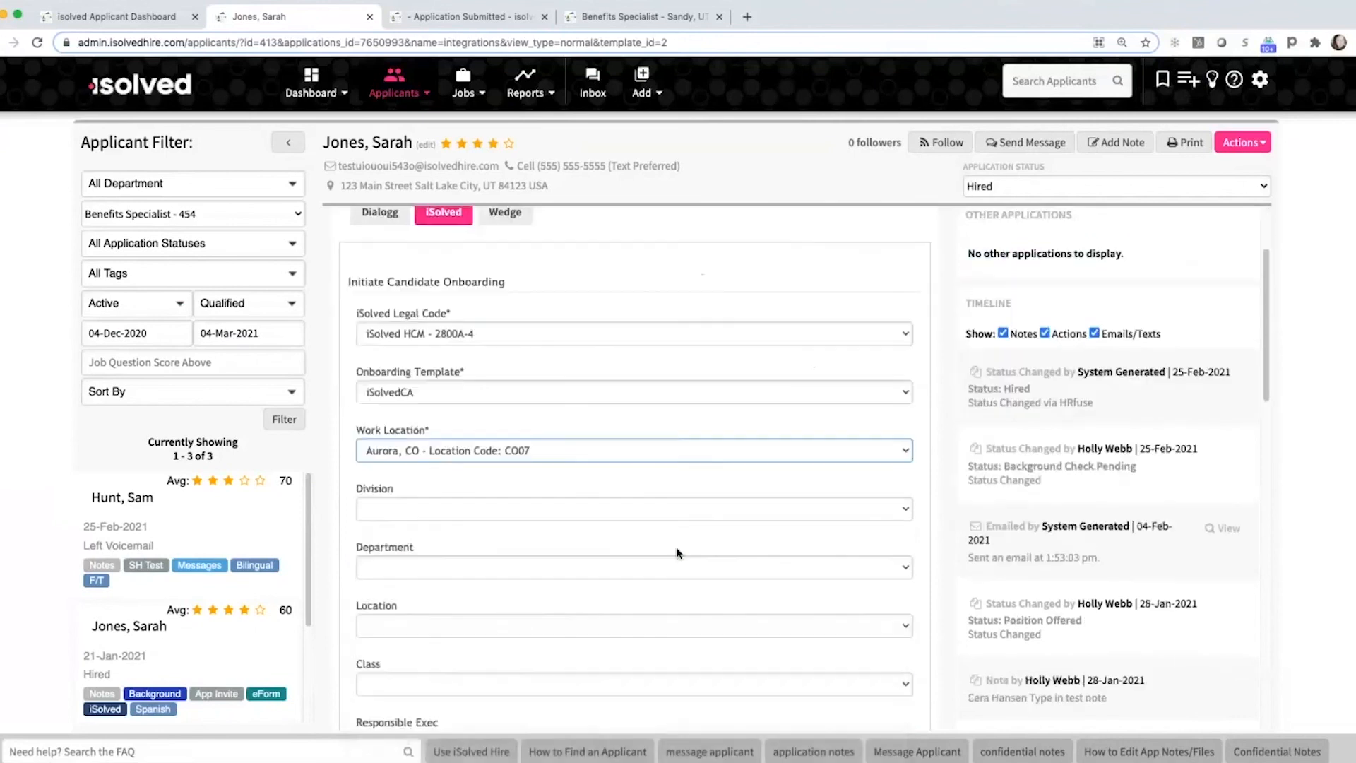
pyautogui.scroll(-1, 676, 553)
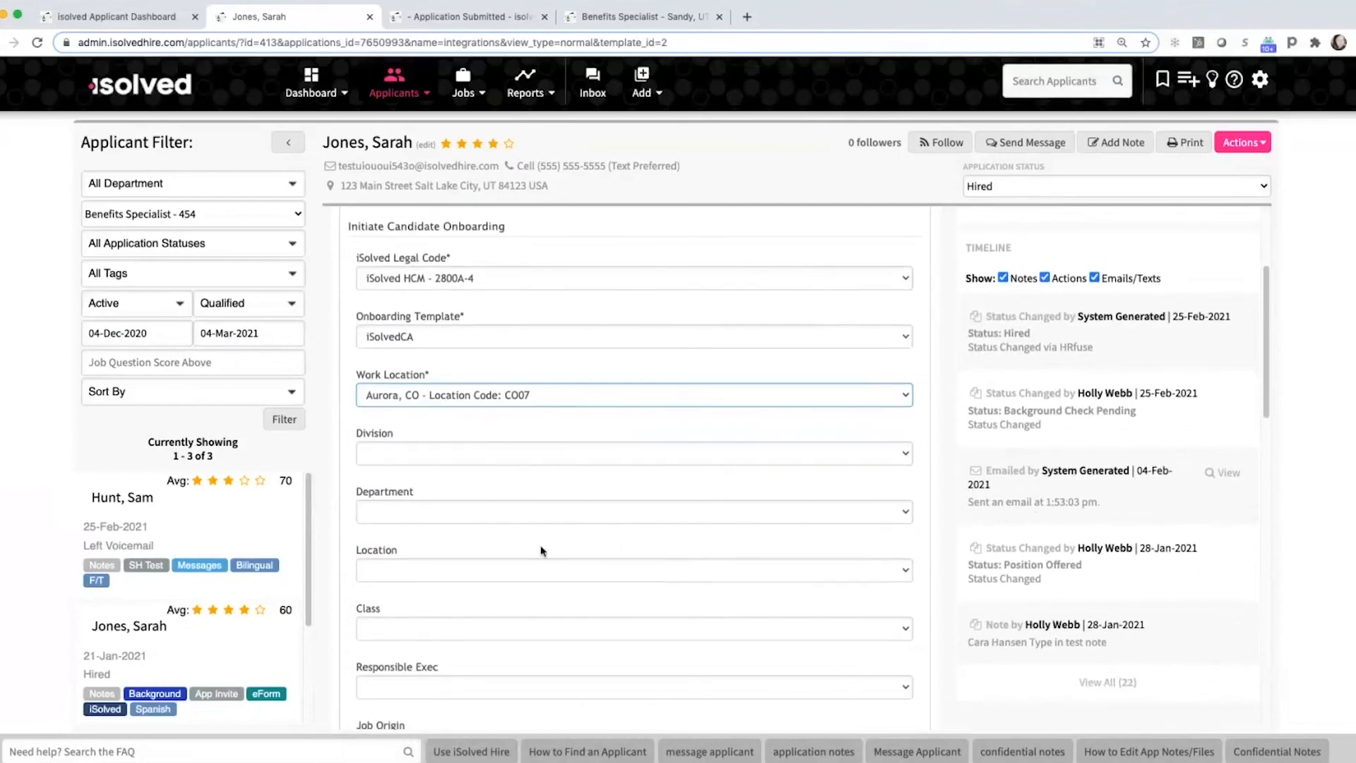
pyautogui.scroll(-1, 541, 551)
pyautogui.scroll(-3, 542, 550)
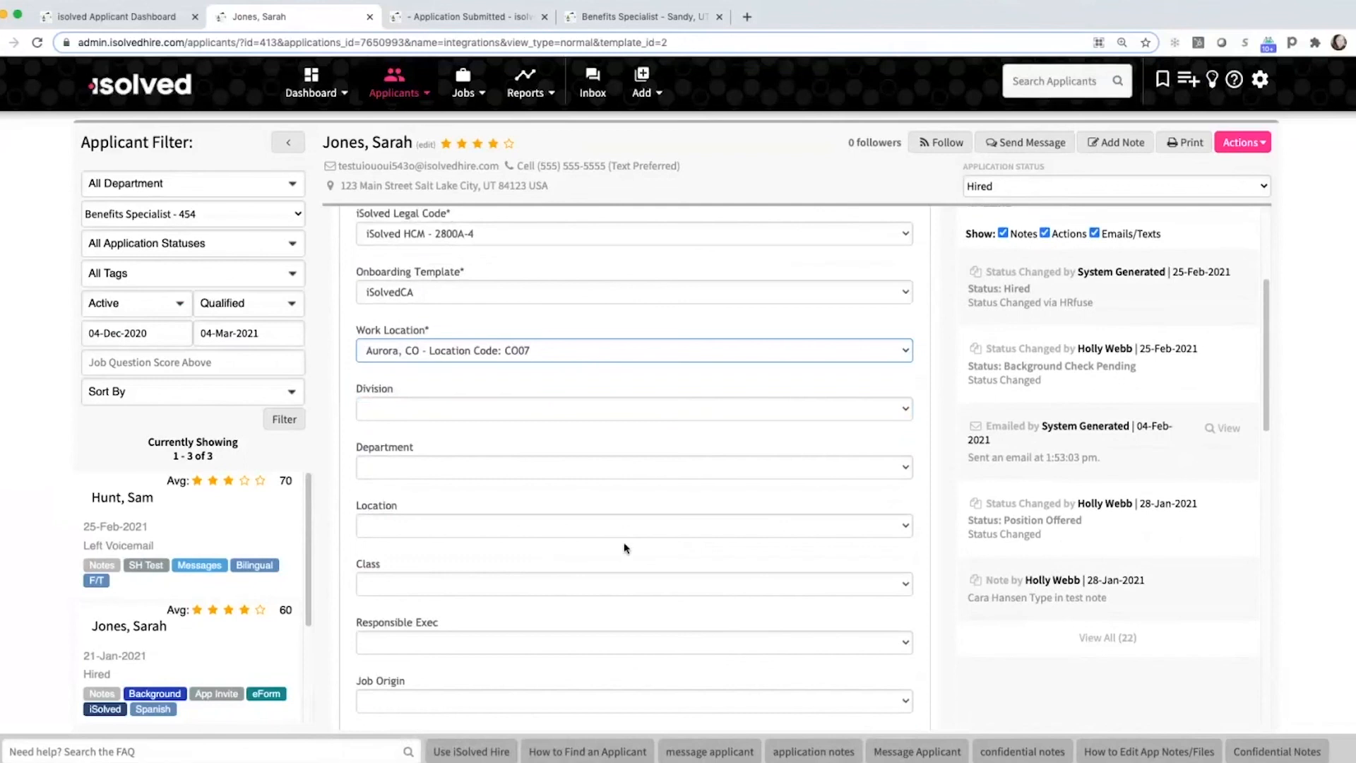
pyautogui.click(528, 607)
pyautogui.click(584, 528)
# Choose a responsible HR rep and set the job title to Network Enablement Project Mgr. - A000478.
pyautogui.scroll(-4, 583, 565)
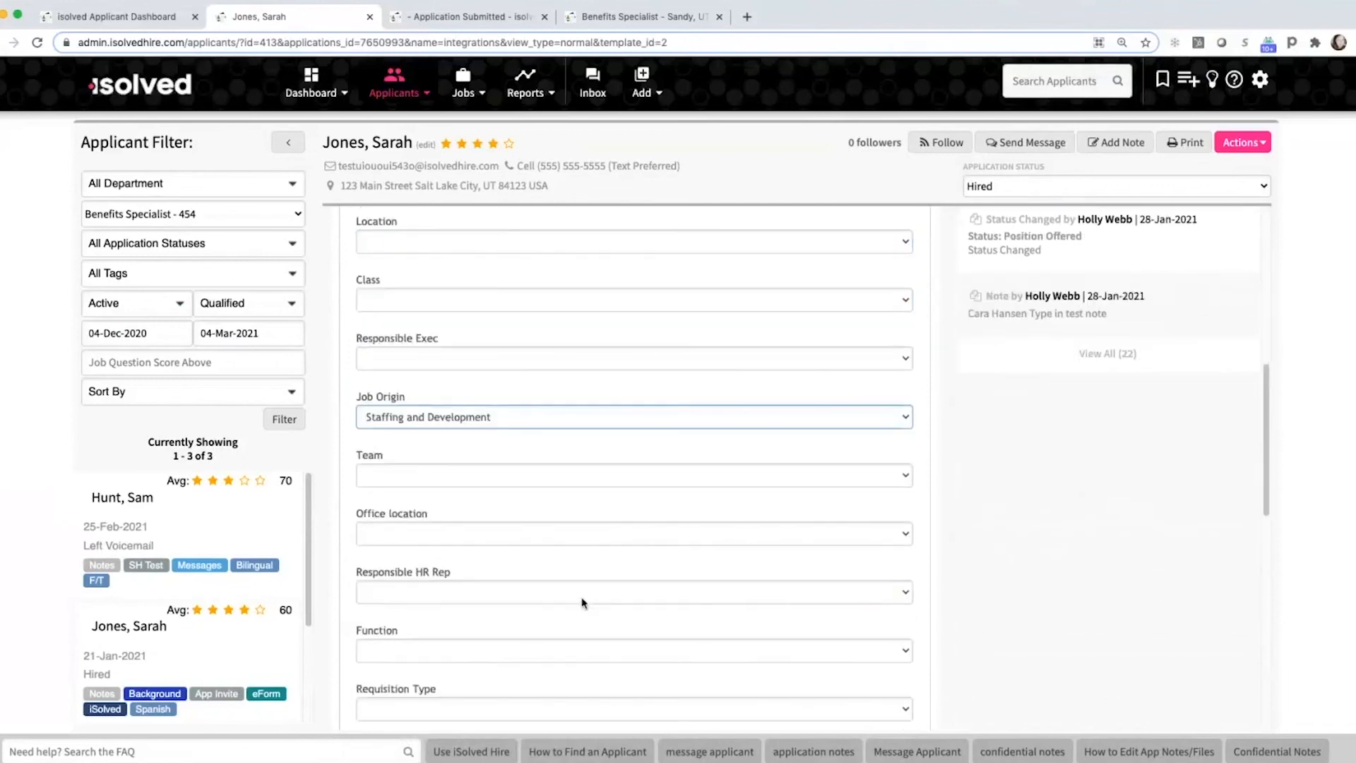
pyautogui.click(462, 593)
pyautogui.click(550, 544)
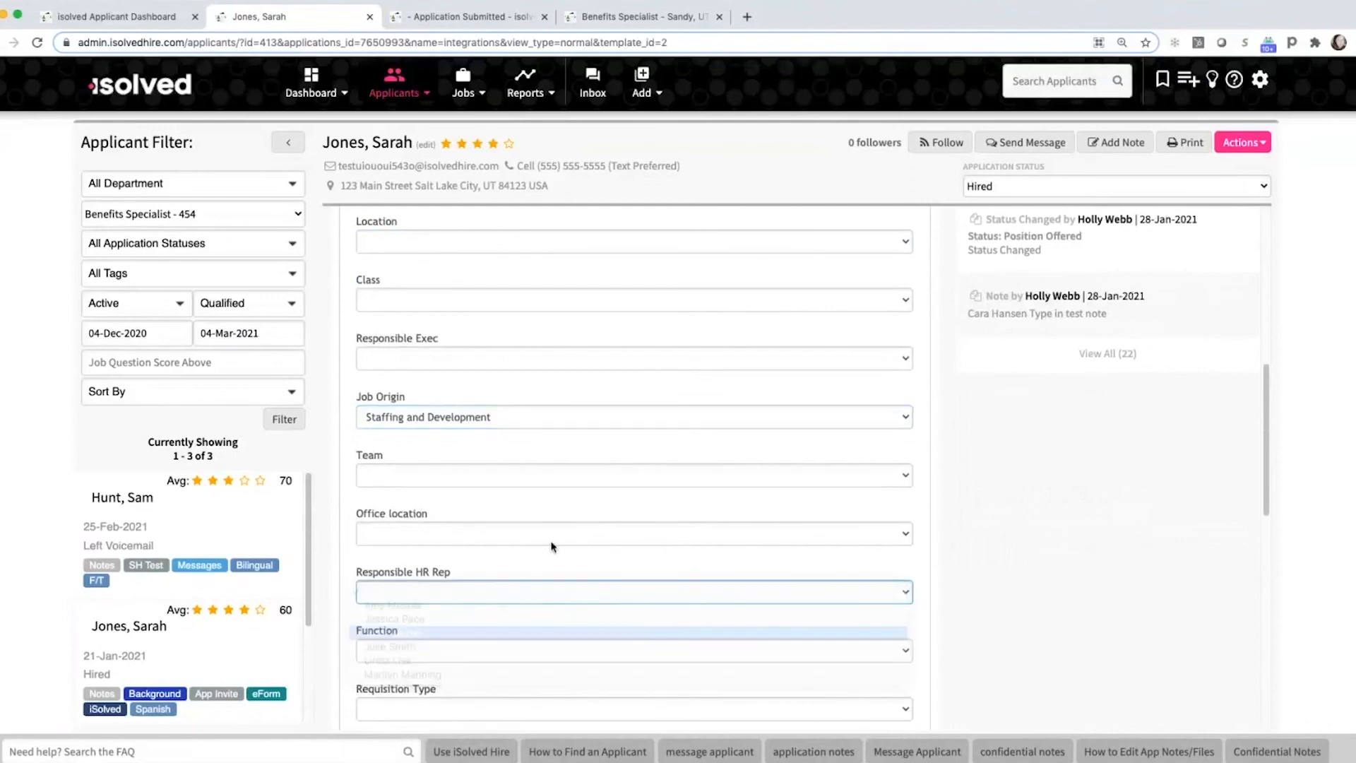
pyautogui.scroll(-3, 553, 546)
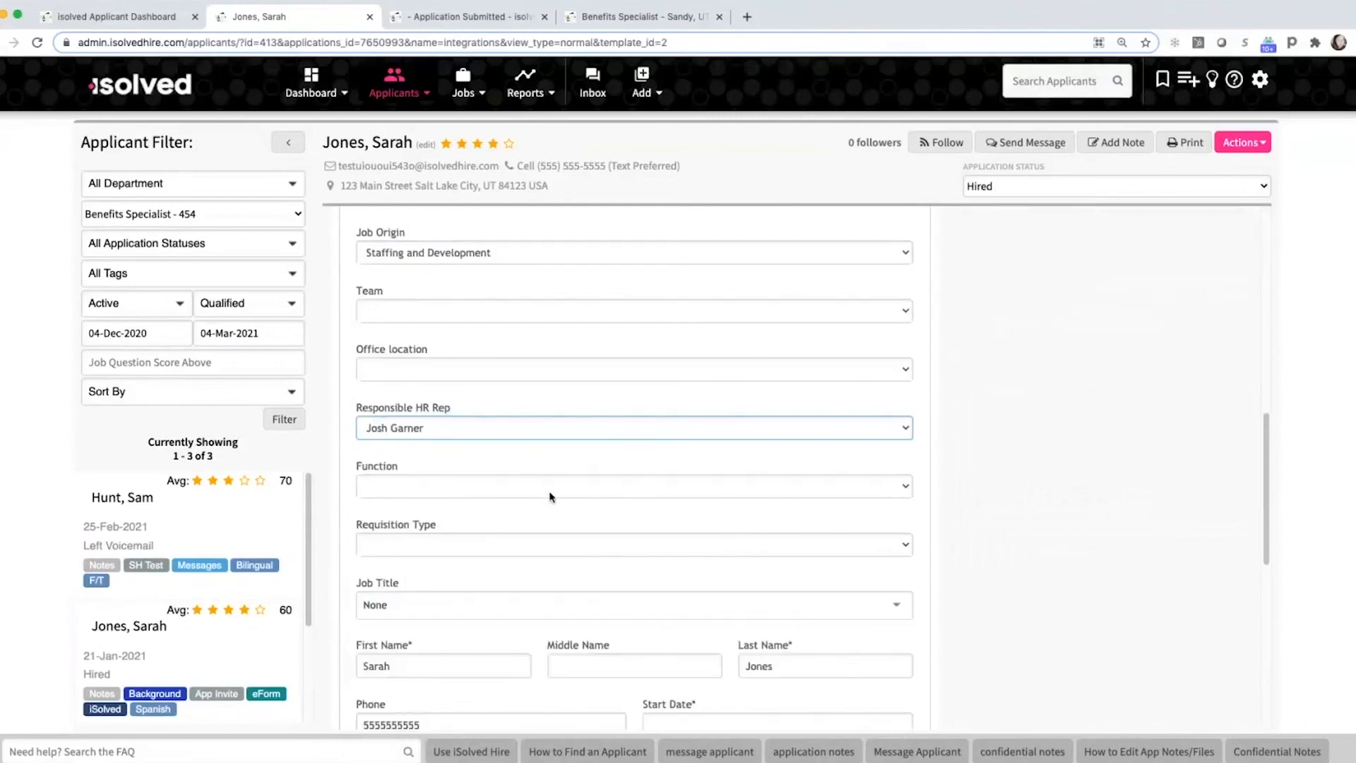
pyautogui.scroll(-1, 623, 560)
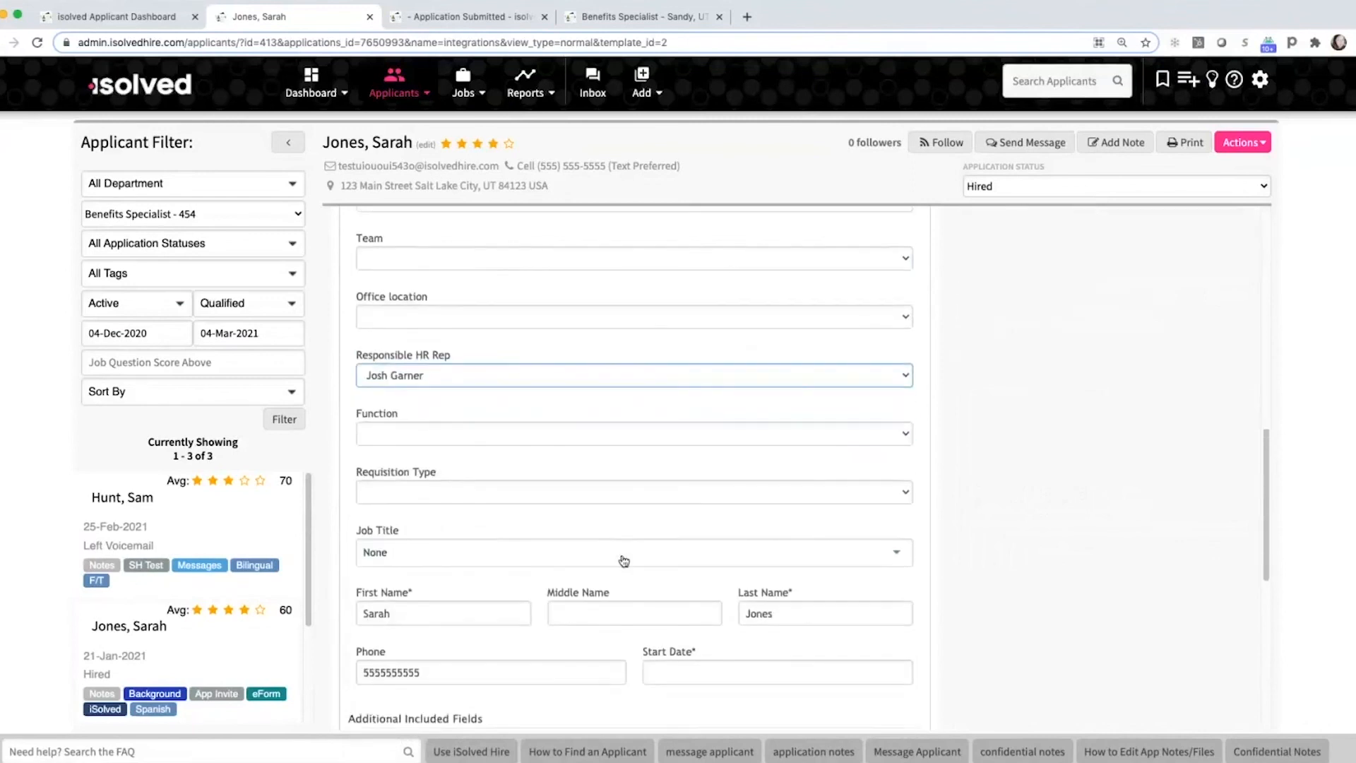
pyautogui.scroll(-1, 624, 560)
pyautogui.click(451, 507)
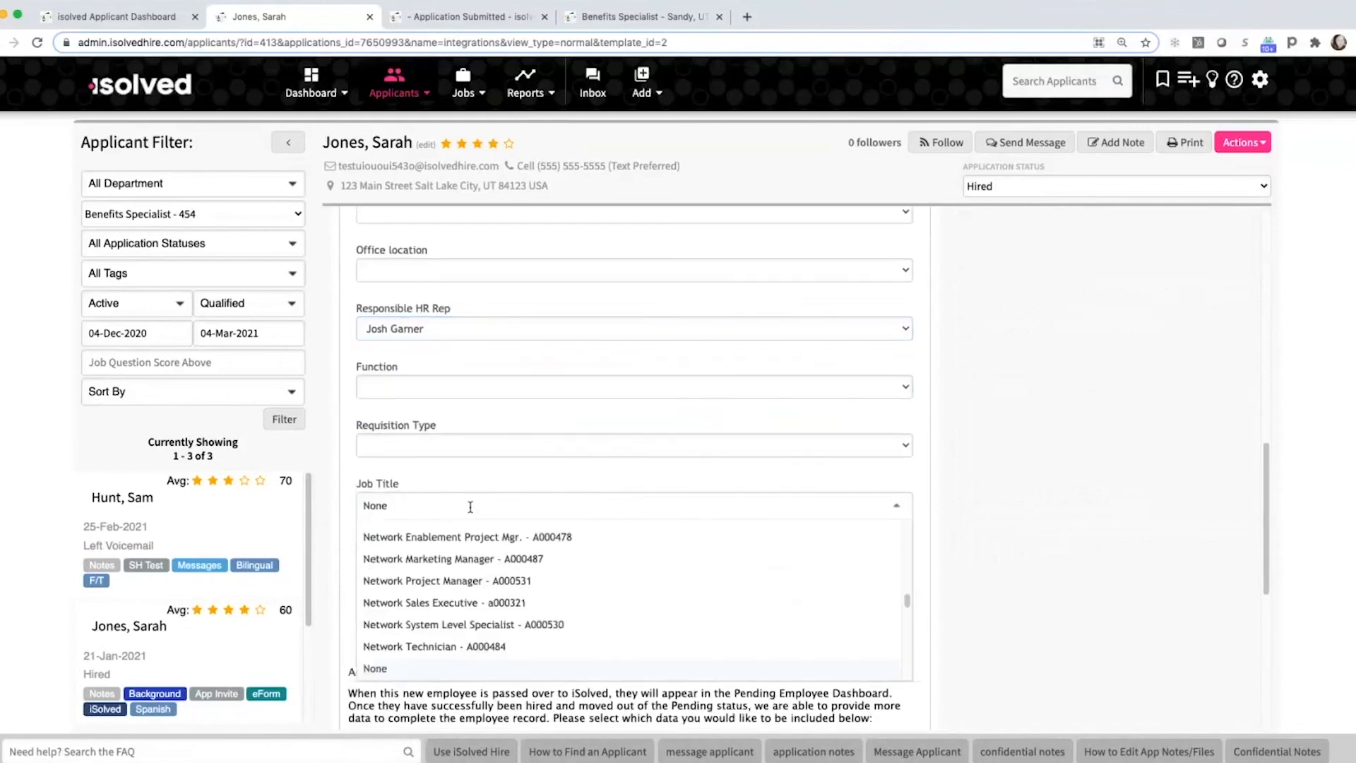
pyautogui.click(492, 541)
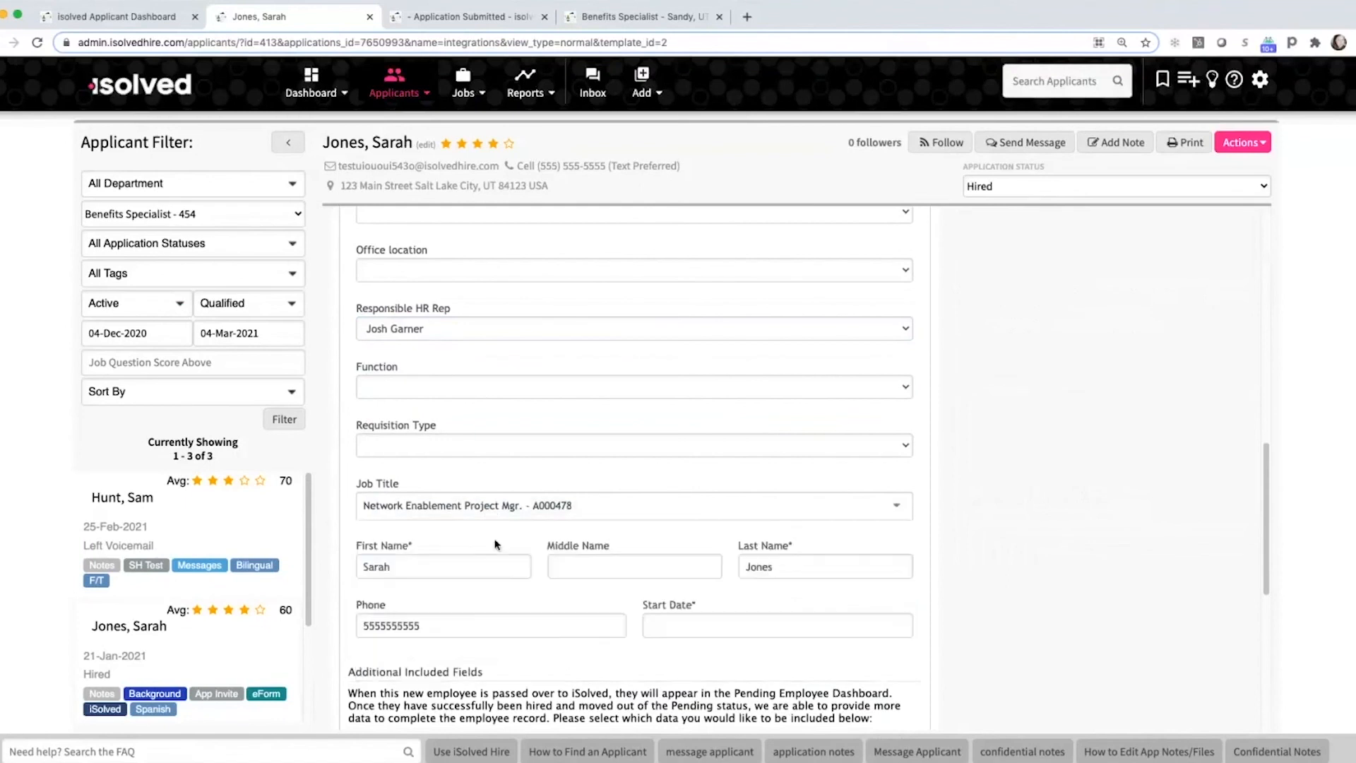
# Set the onboarding start date to 03-18-2021 and review the additional included fields and application status update.
pyautogui.click(781, 625)
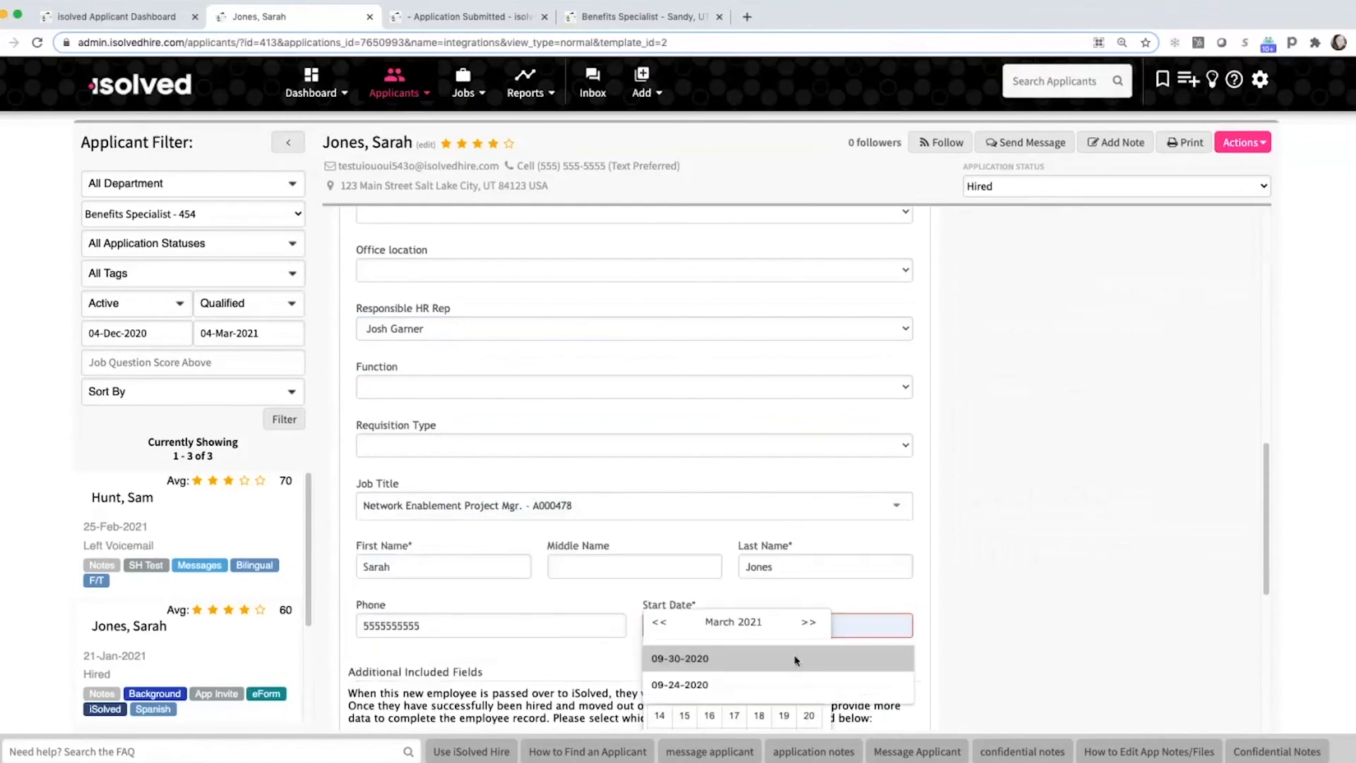
pyautogui.click(756, 716)
pyautogui.scroll(-4, 840, 617)
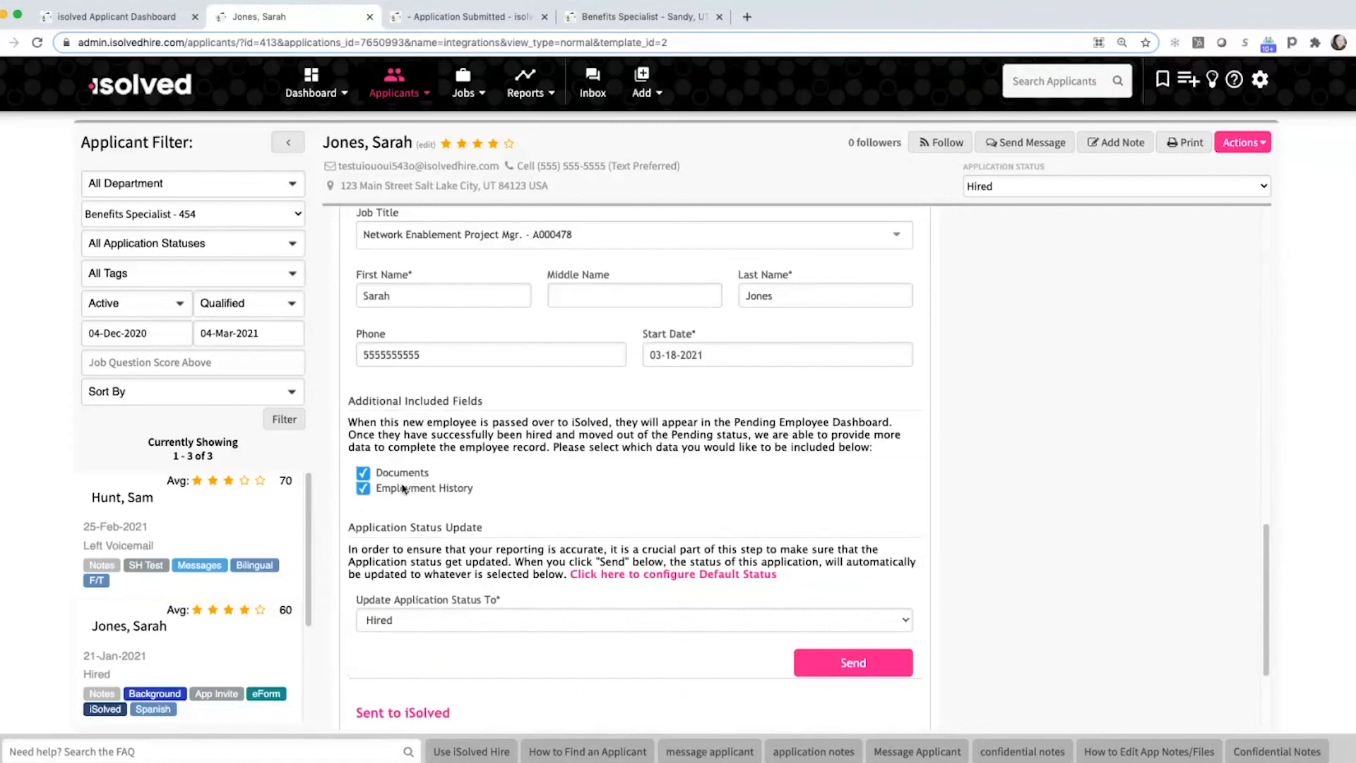
# Examine the details behind the applicant's Background, eForm and iSolved application tags.
pyautogui.scroll(1, 979, 427)
pyautogui.scroll(15, 979, 428)
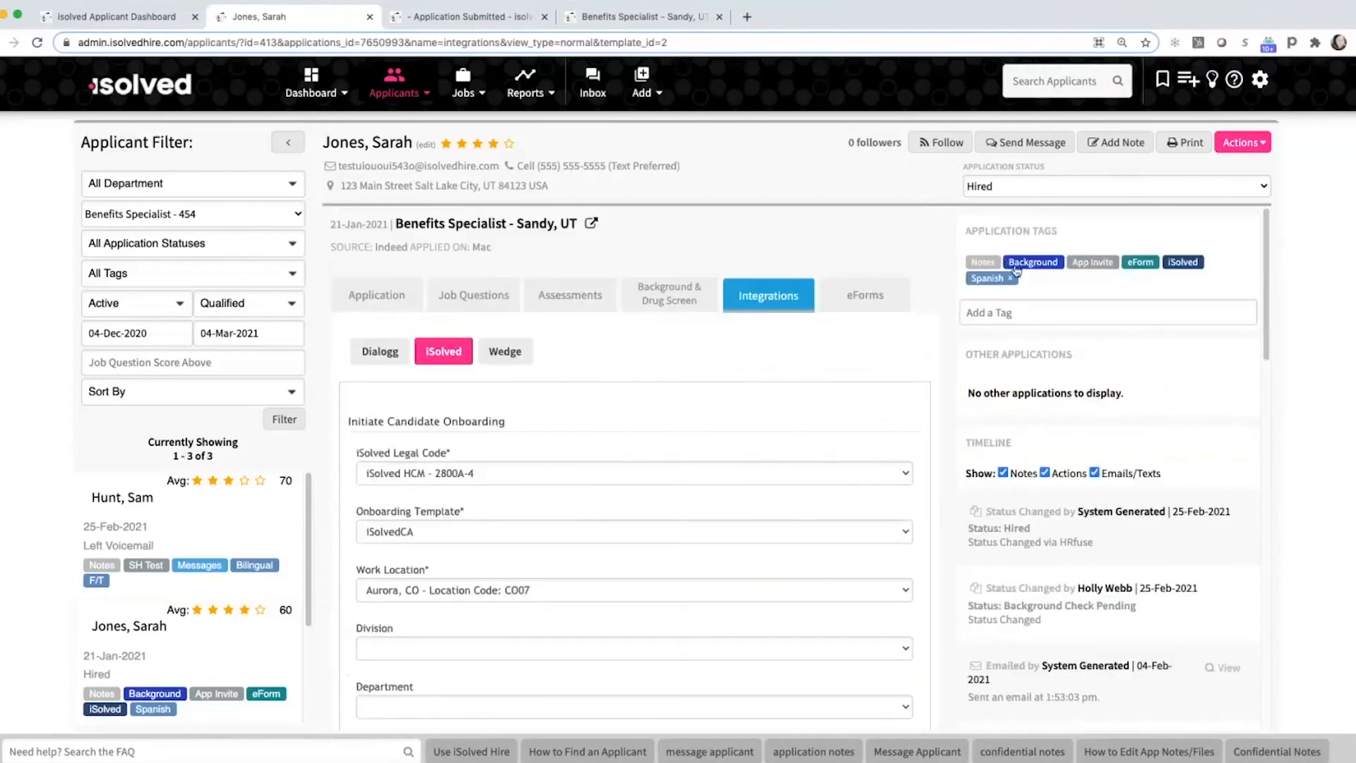
pyautogui.moveTo(1028, 269)
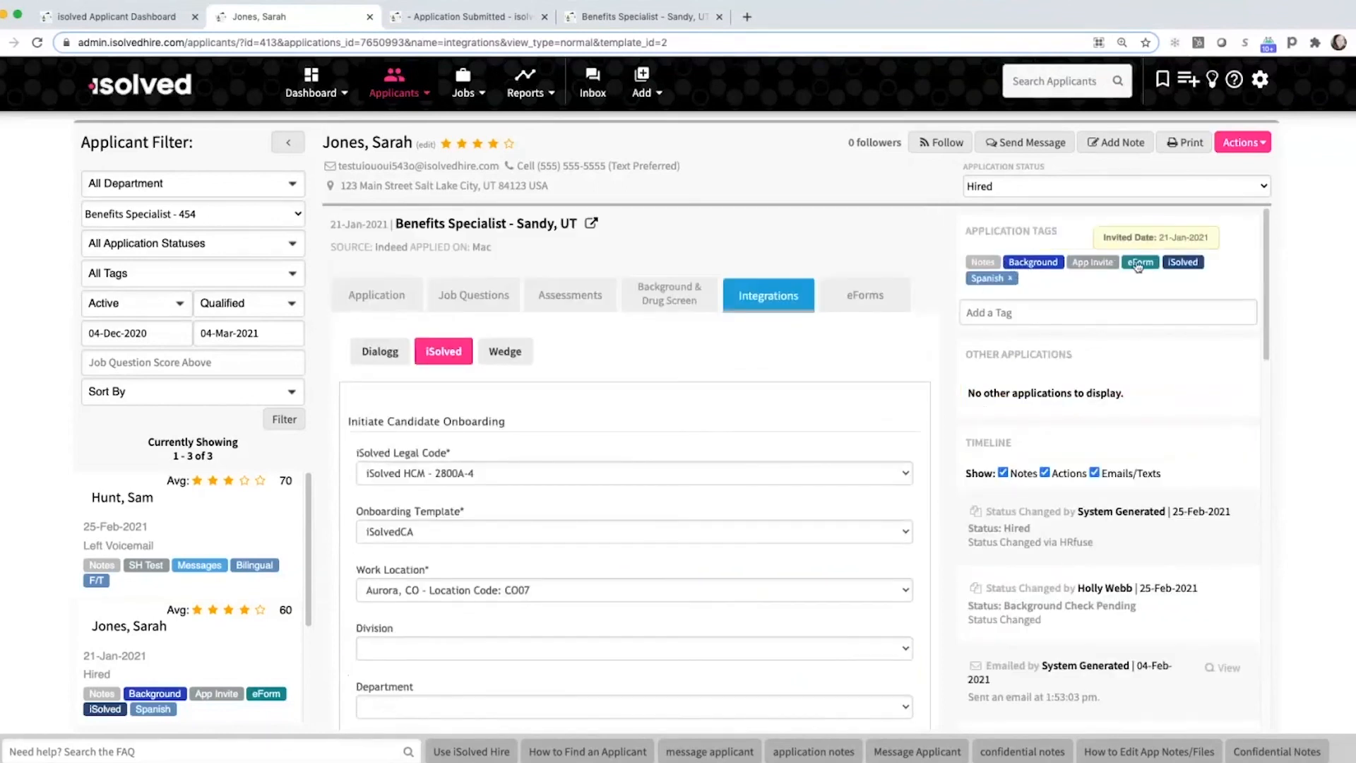
pyautogui.moveTo(1137, 266)
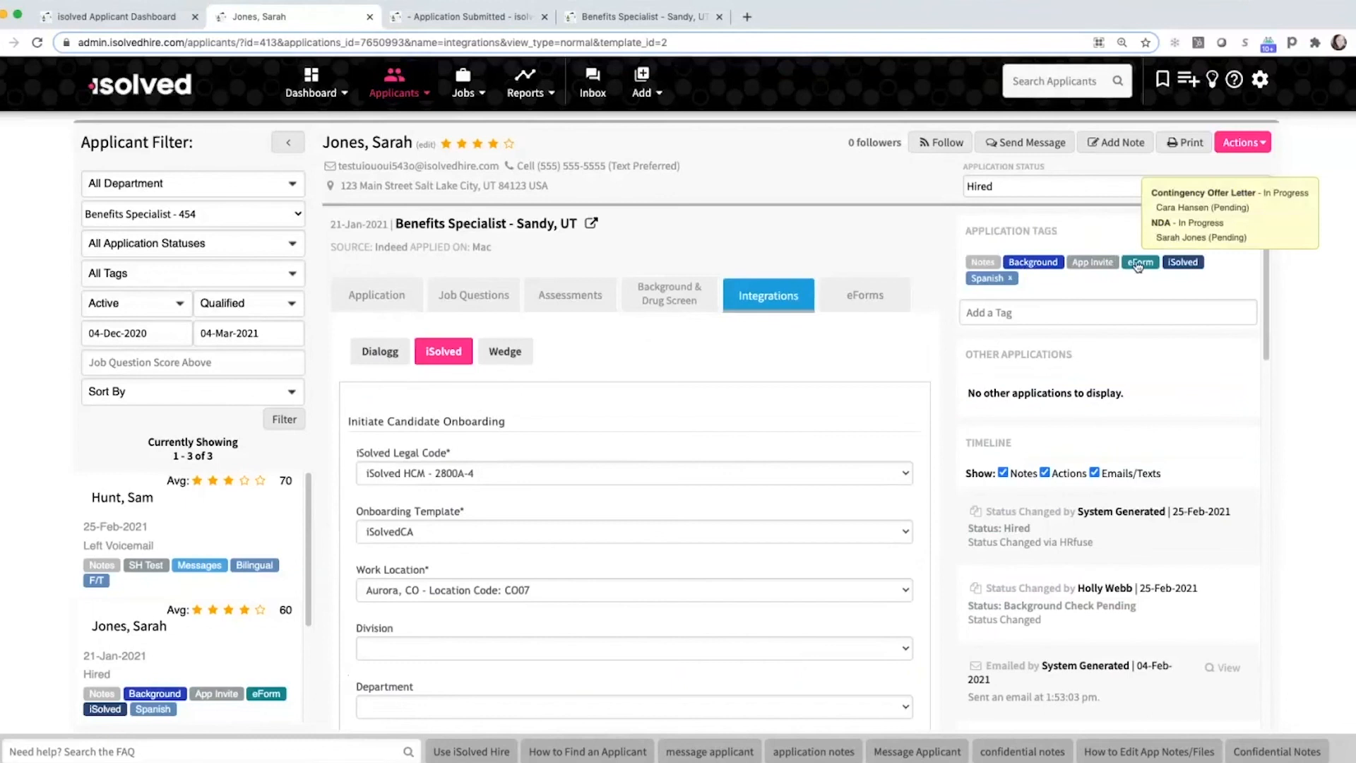
pyautogui.moveTo(1183, 269)
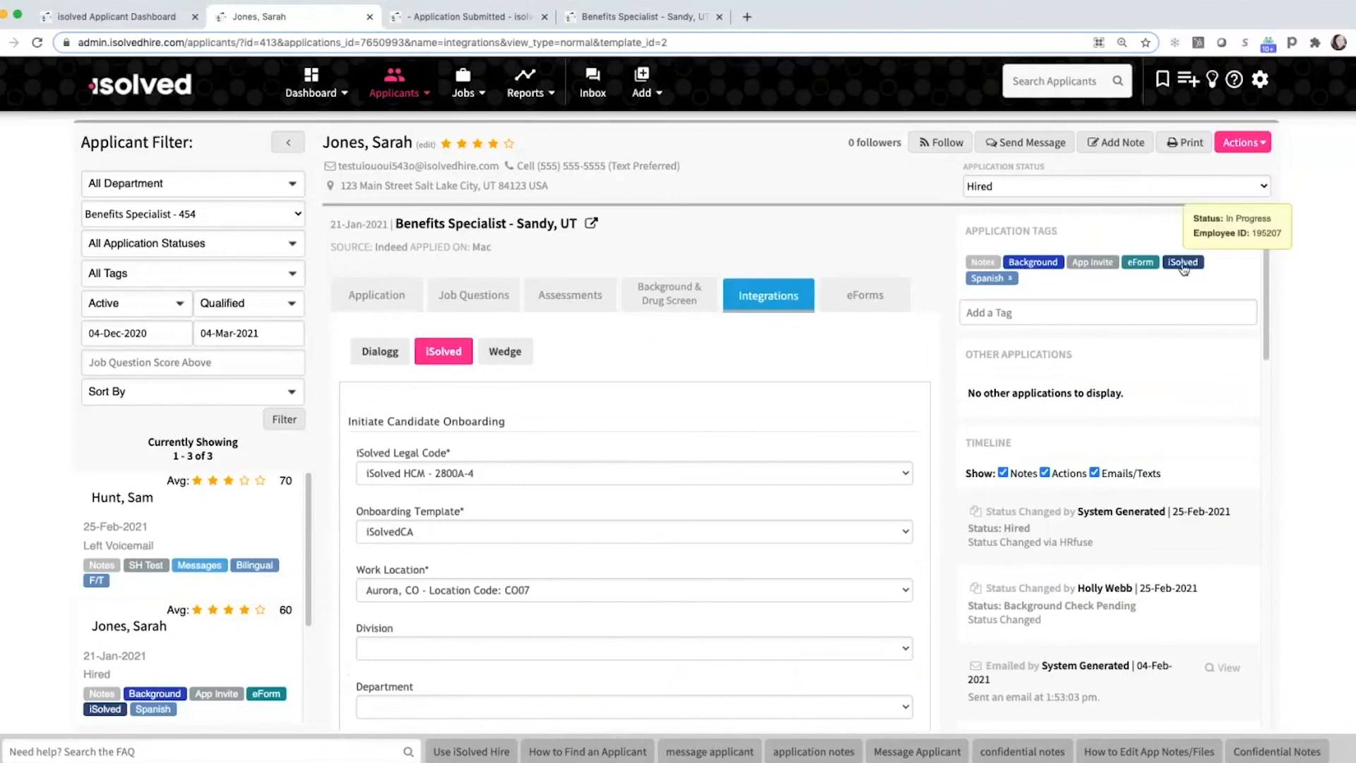